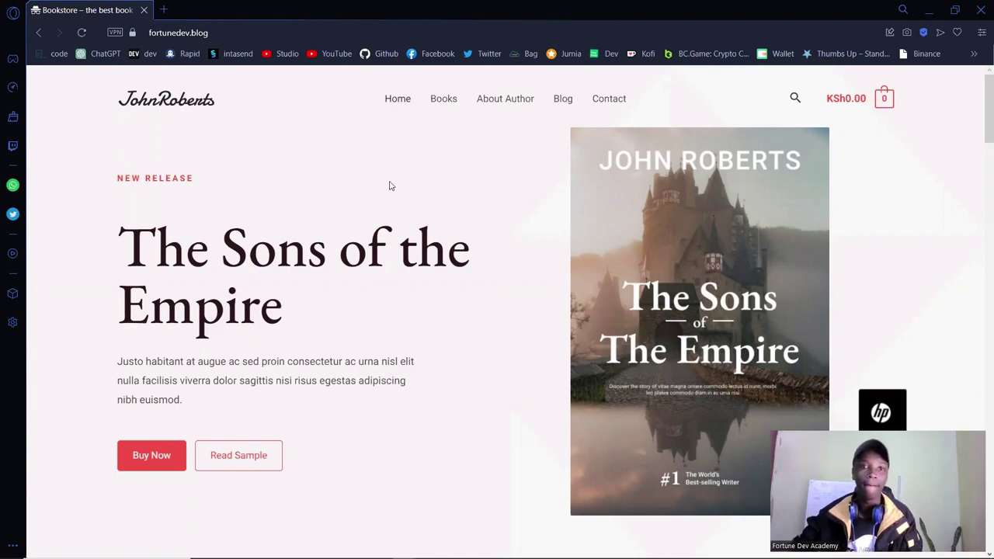
Scroll through the bookstore homepage to review its layout at full width
scroll(388, 186, down, 5)
scroll(391, 186, up, 5)
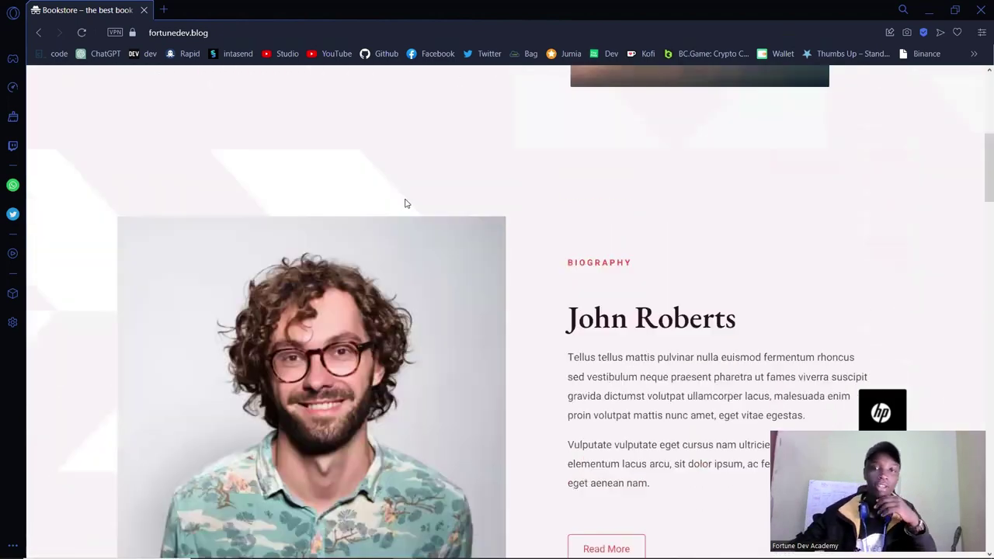
scroll(407, 199, down, 5)
scroll(408, 211, down, 6)
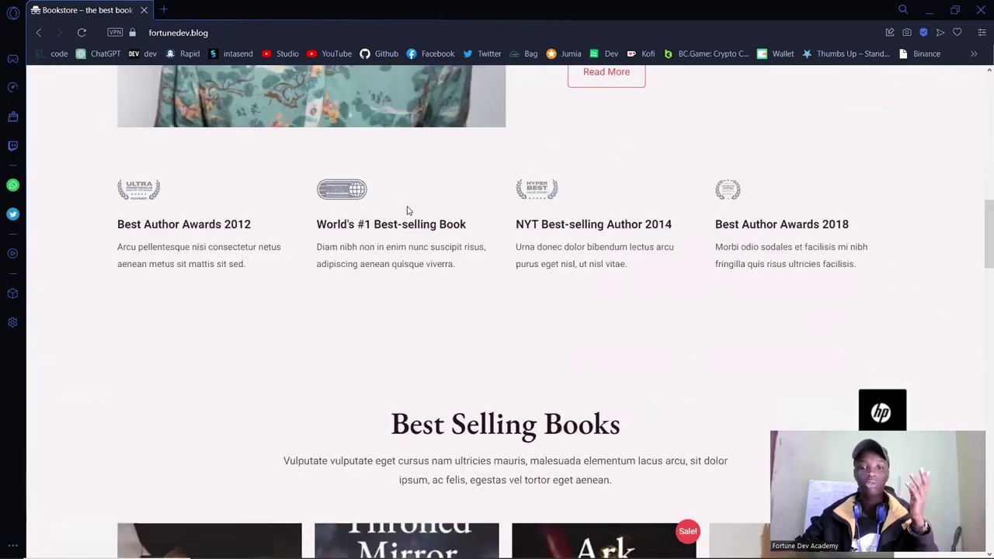
scroll(408, 210, down, 1)
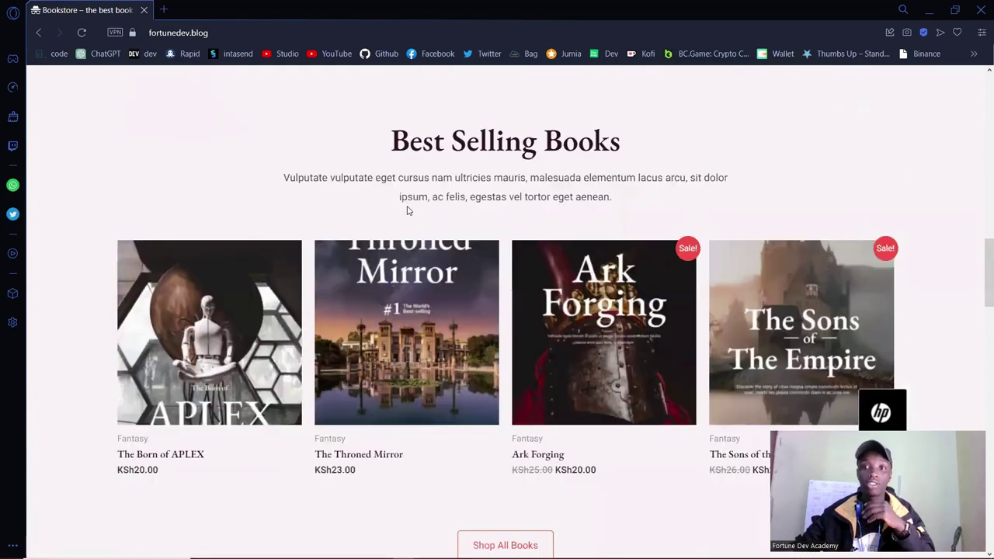
scroll(408, 210, down, 1)
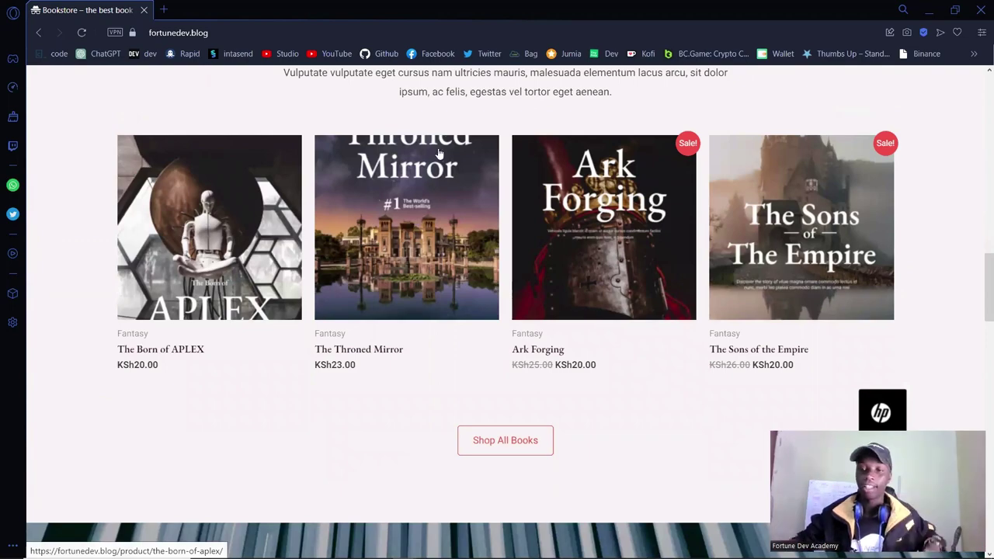
scroll(404, 251, down, 1)
scroll(404, 251, down, 3)
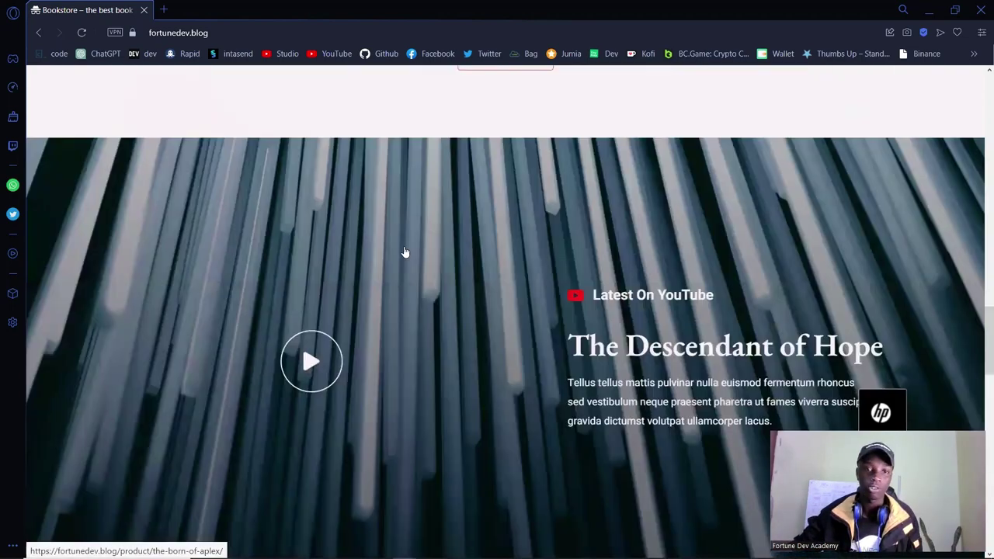
scroll(404, 251, down, 3)
scroll(404, 252, down, 5)
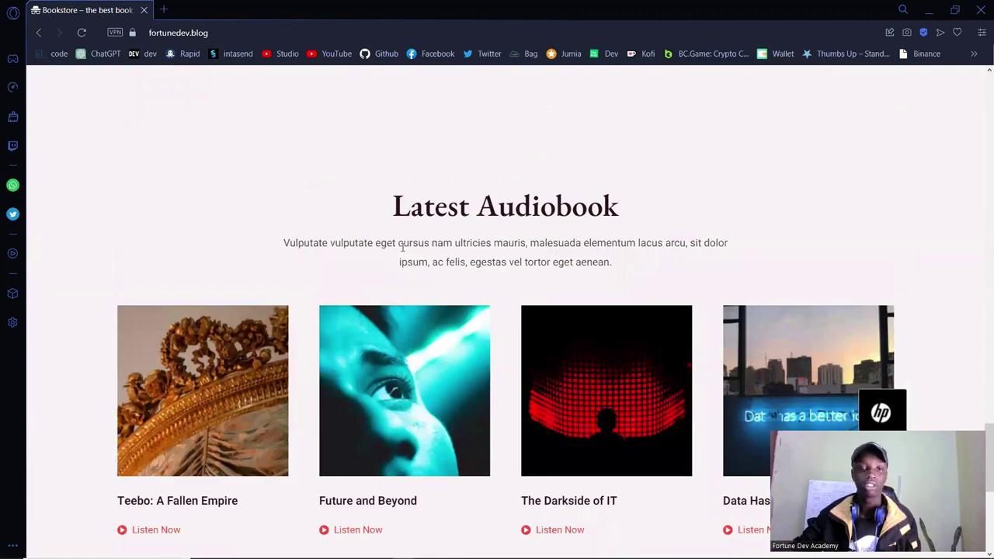
scroll(402, 247, down, 4)
scroll(404, 247, up, 15)
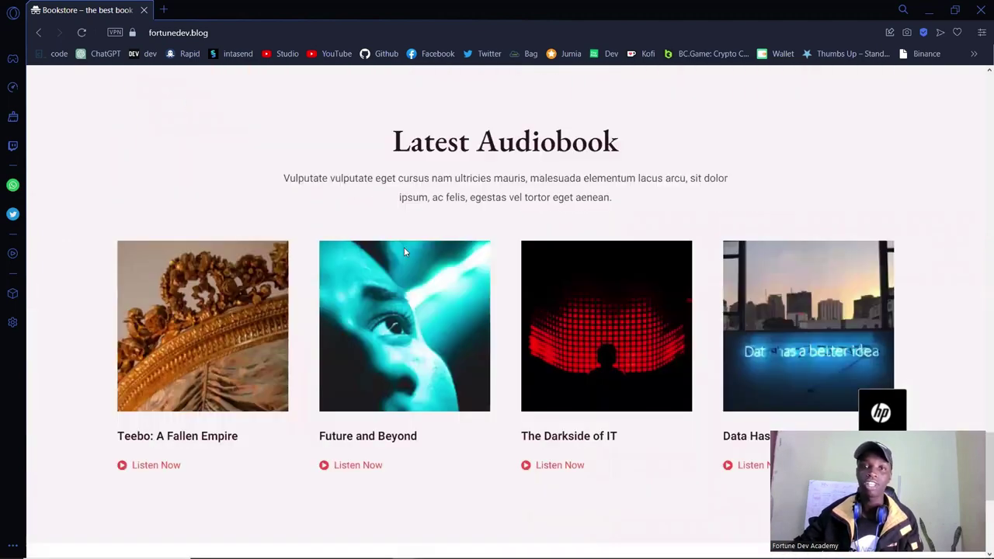
scroll(407, 257, up, 10)
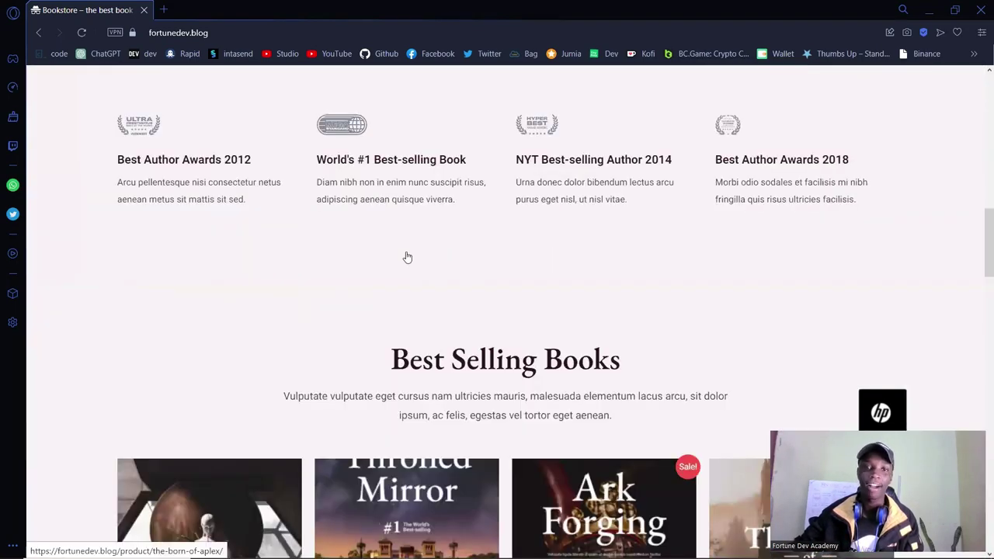
scroll(403, 255, up, 5)
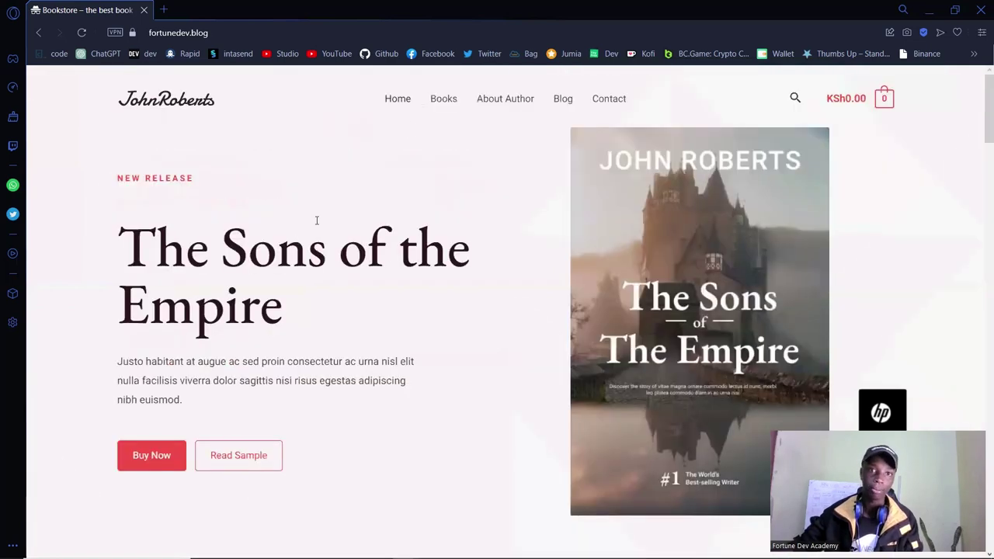
Open Inspect element and resize the page preview to phone and tablet widths
right_click(210, 121)
click(263, 372)
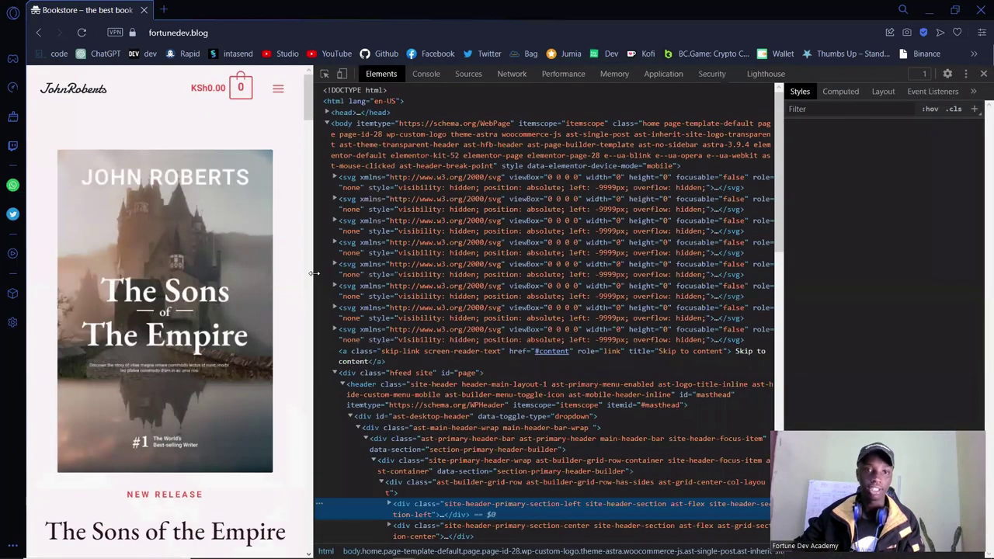
drag(577, 277, 606, 278)
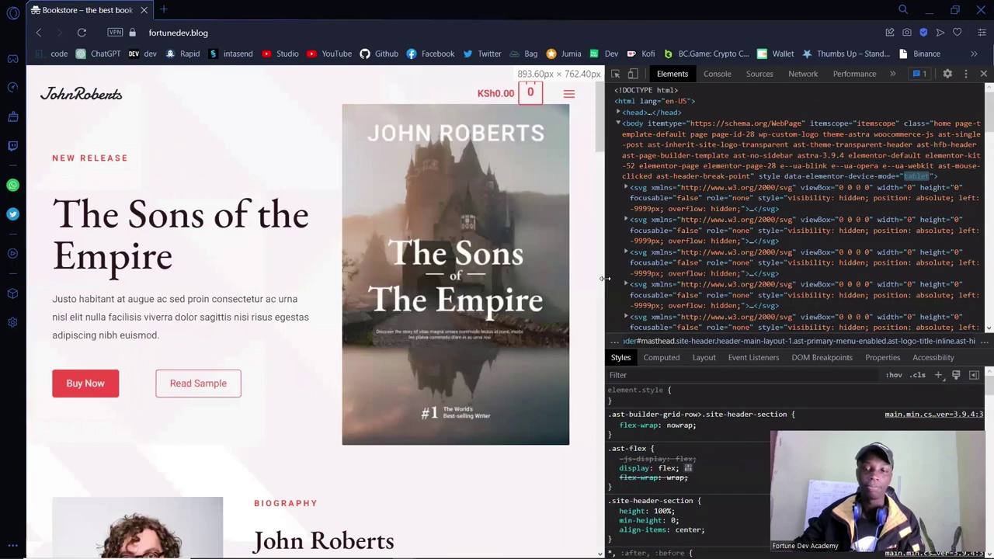
drag(606, 277, 588, 278)
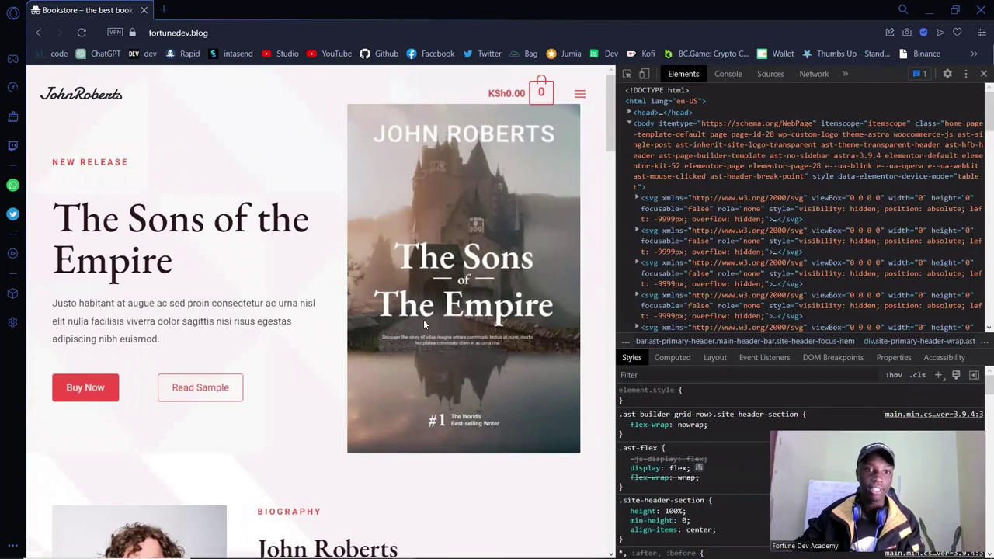
scroll(424, 327, down, 15)
scroll(471, 291, down, 3)
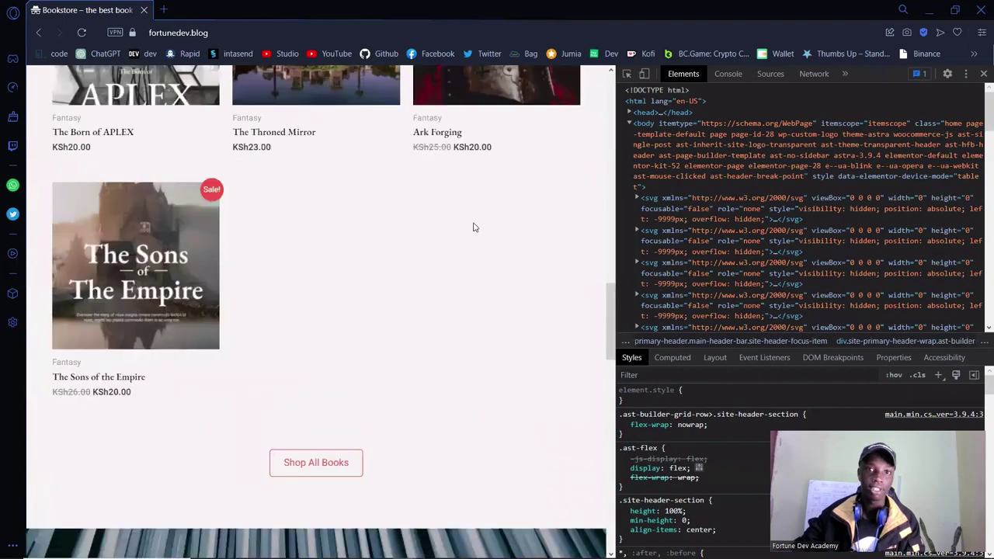
scroll(501, 202, up, 18)
Go to the Books page through the hamburger menu, then close DevTools to restore full width
click(581, 96)
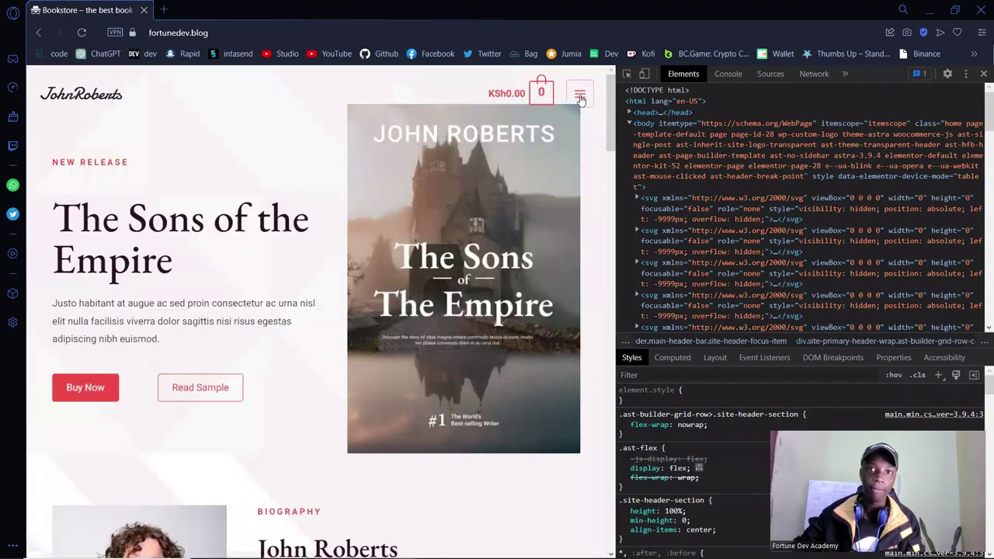
click(53, 166)
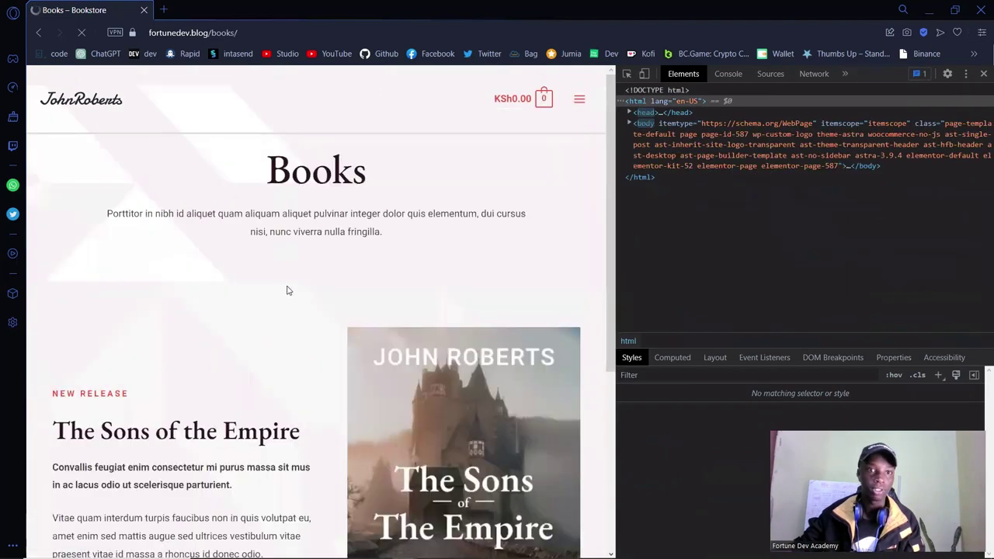
scroll(286, 291, down, 2)
scroll(287, 287, down, 8)
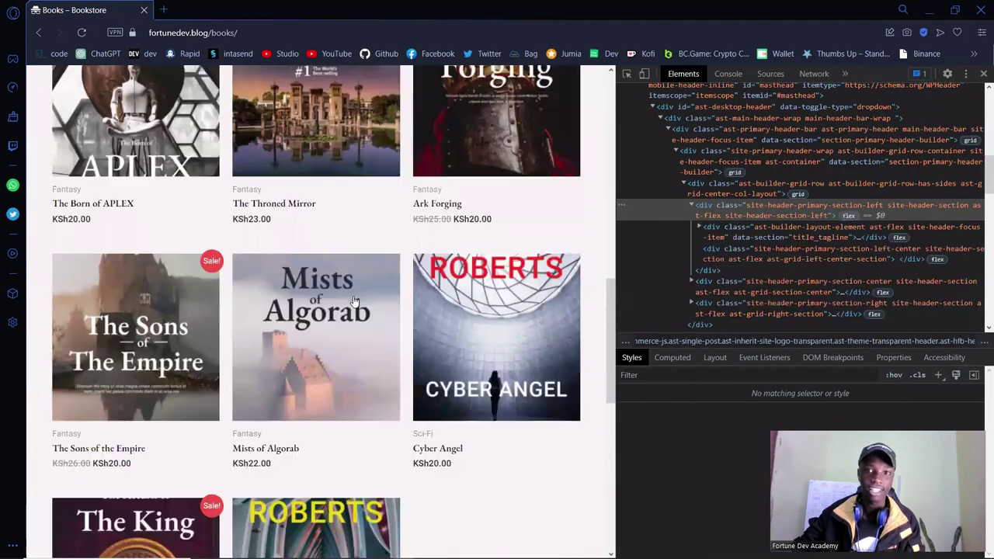
scroll(544, 268, down, 1)
drag(614, 261, 303, 294)
scroll(237, 285, up, 3)
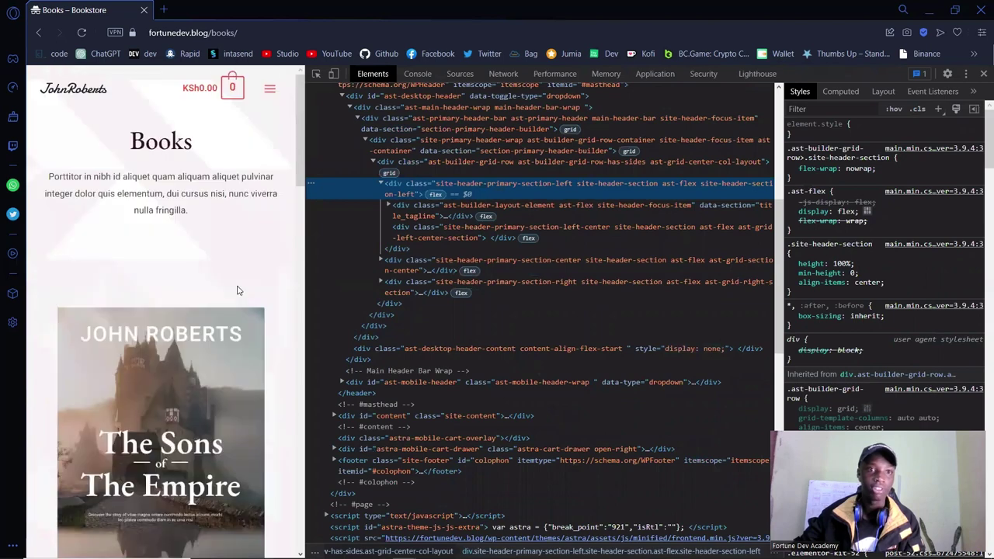
click(984, 73)
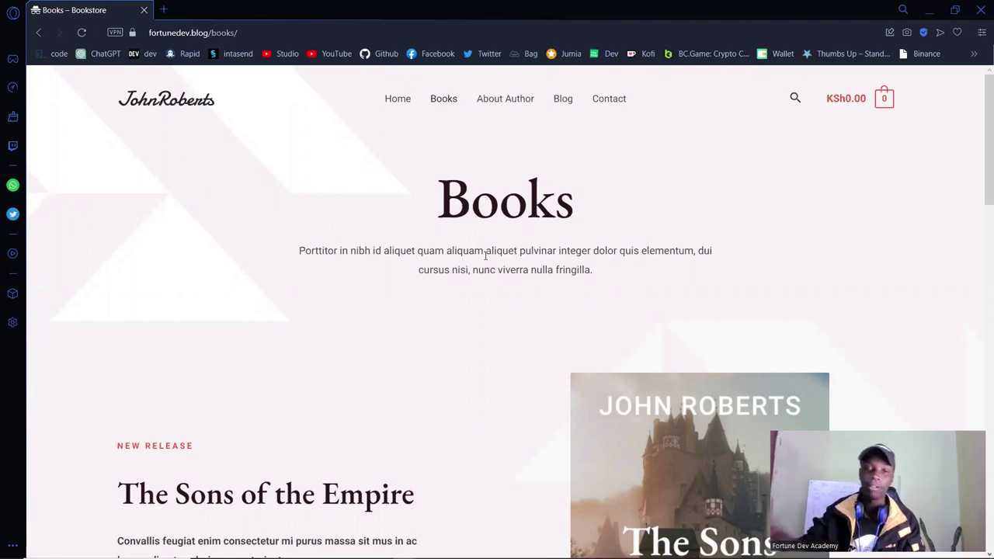
scroll(449, 221, down, 2)
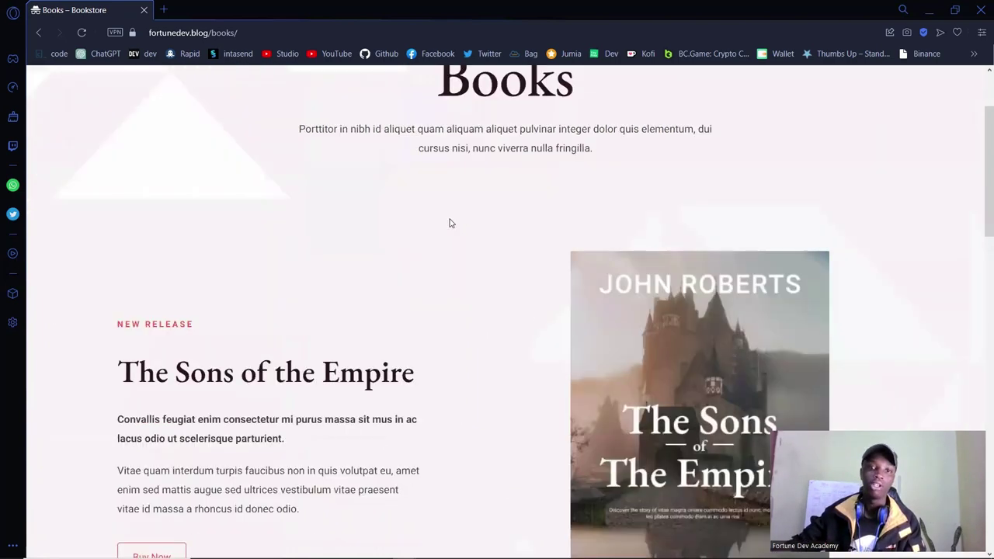
scroll(512, 256, down, 5)
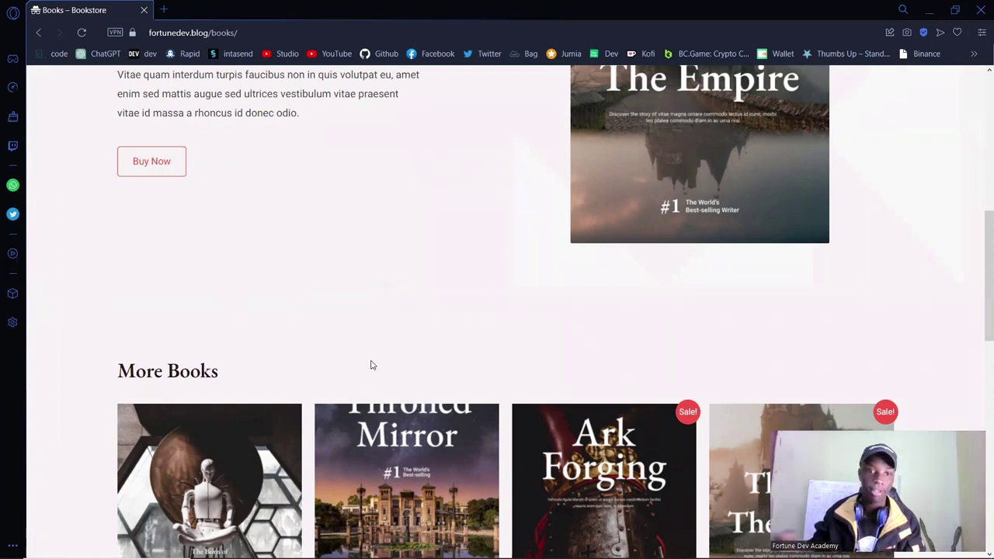
scroll(373, 371, up, 5)
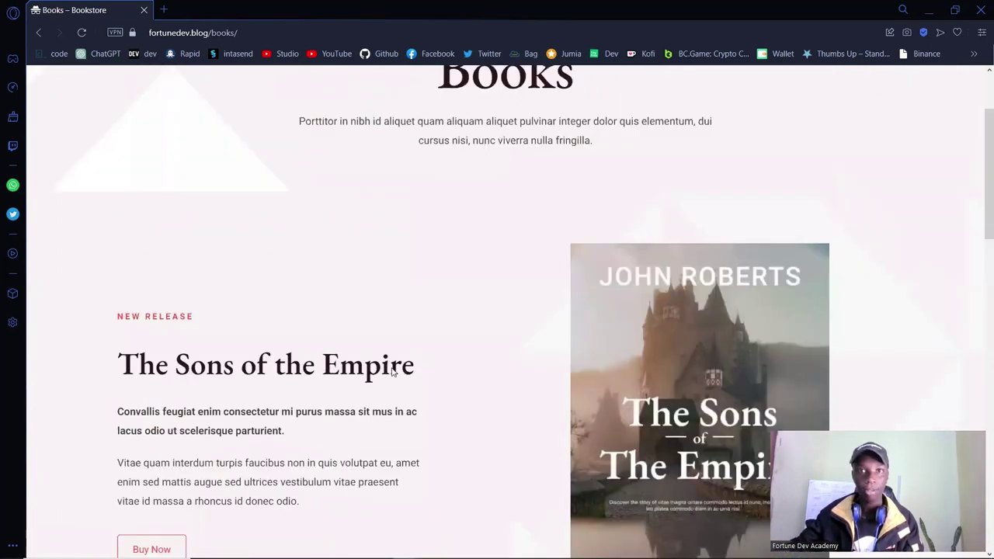
scroll(401, 369, down, 5)
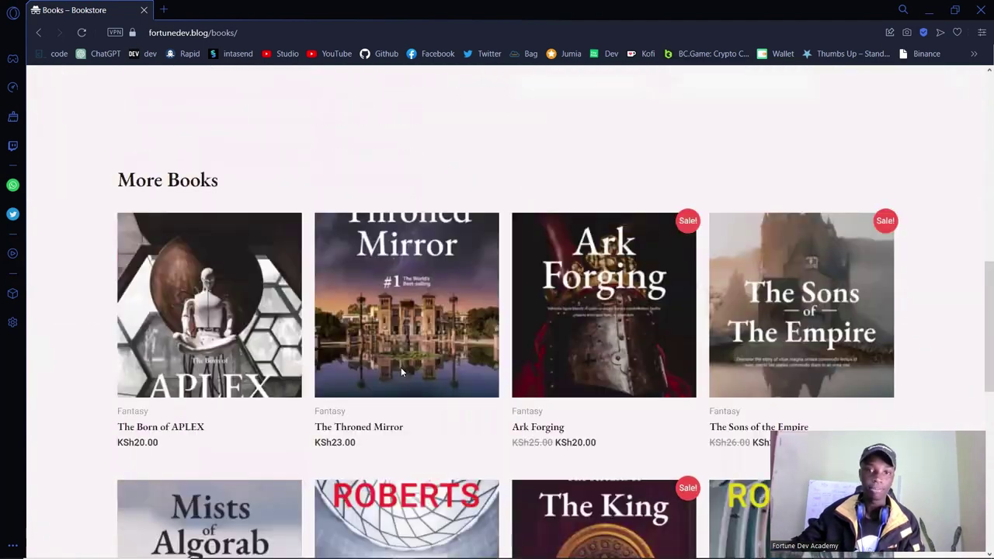
Open The Born of APLEX (KSh20.00) product page and view its Reviews (0) and Description tabs
click(227, 290)
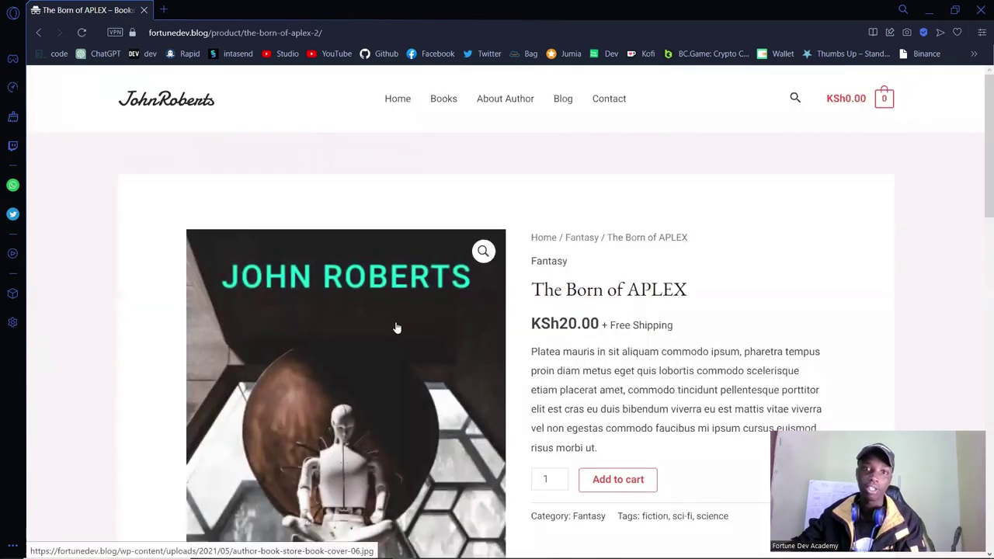
scroll(395, 329, down, 7)
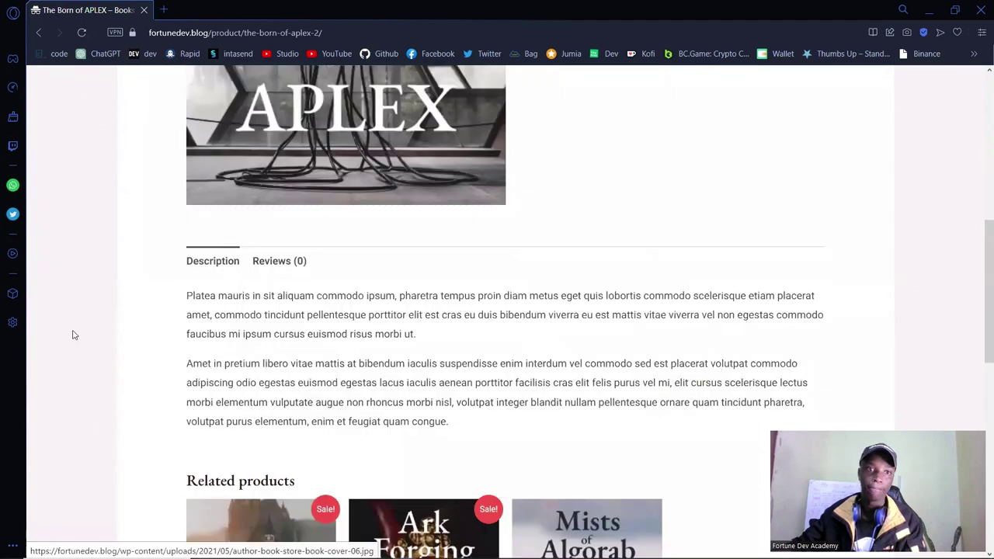
scroll(520, 240, up, 4)
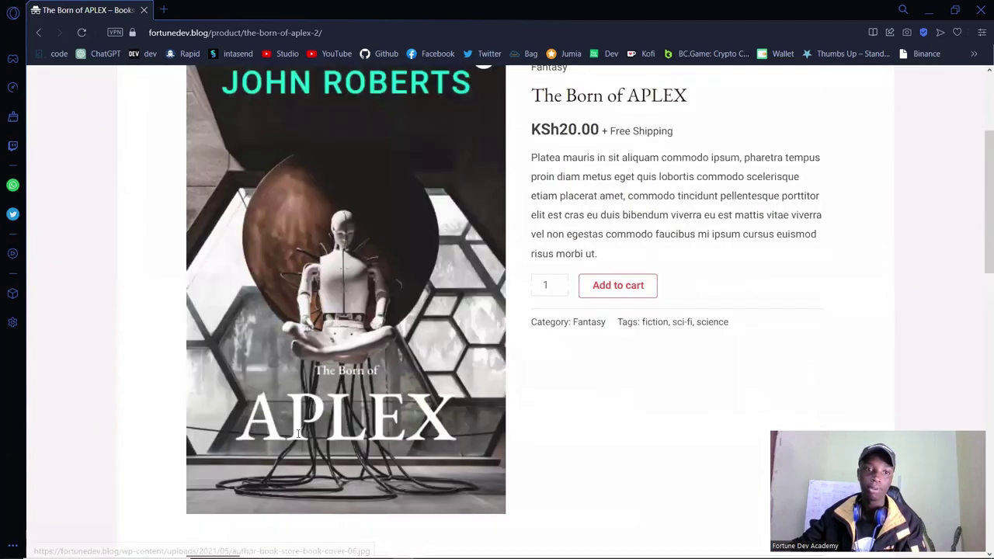
scroll(311, 400, down, 3)
scroll(305, 373, down, 3)
scroll(268, 253, up, 3)
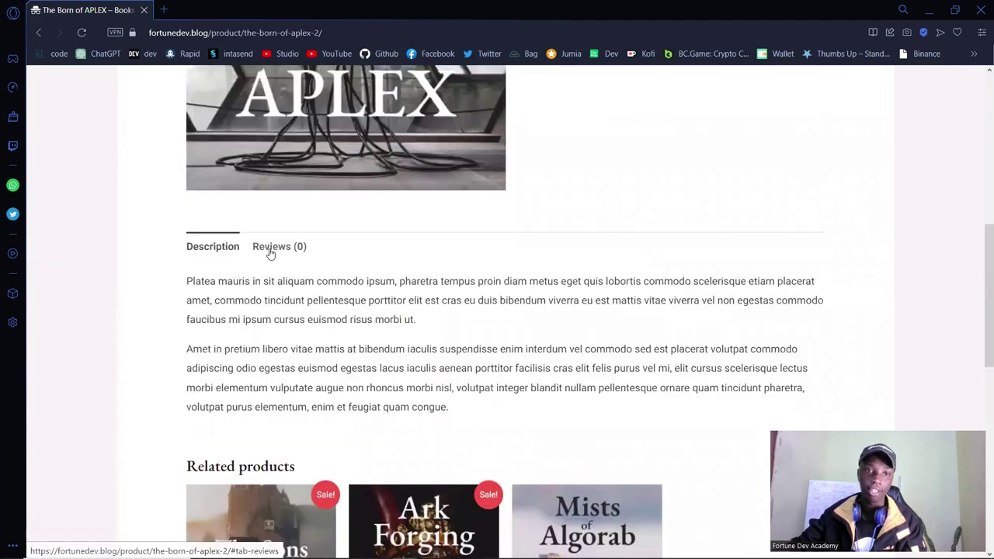
click(267, 260)
click(212, 246)
scroll(543, 466, down, 3)
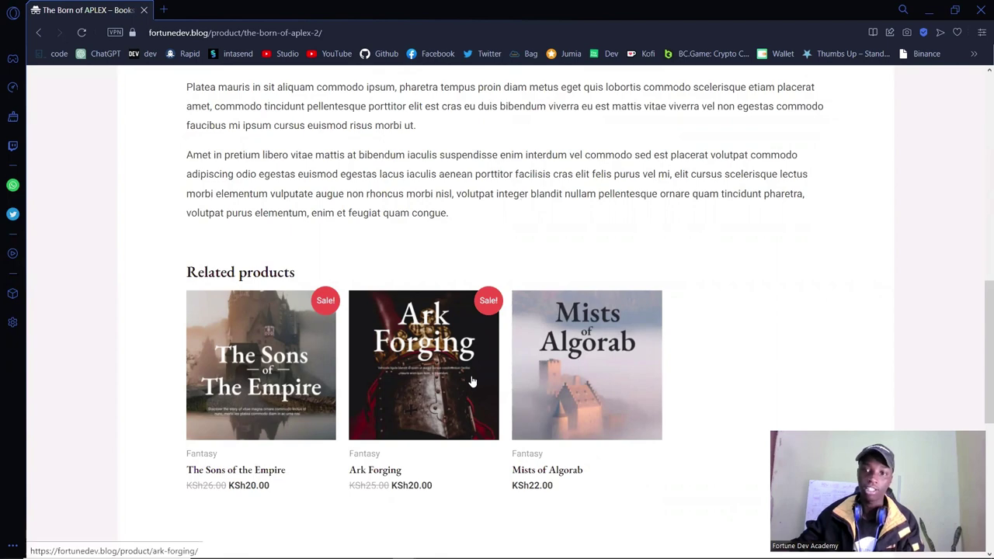
scroll(488, 380, up, 10)
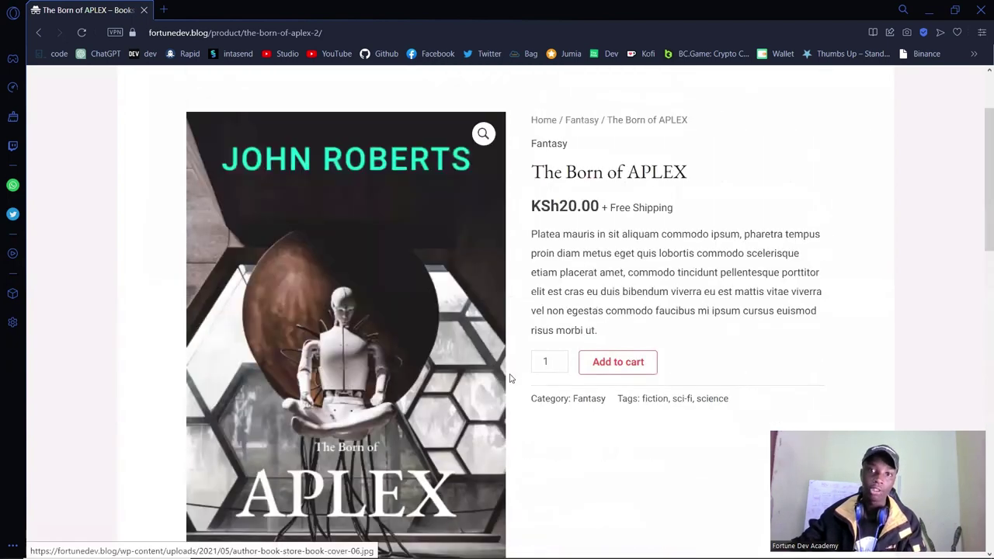
scroll(594, 416, up, 1)
Add The Born of APLEX to the cart
click(608, 418)
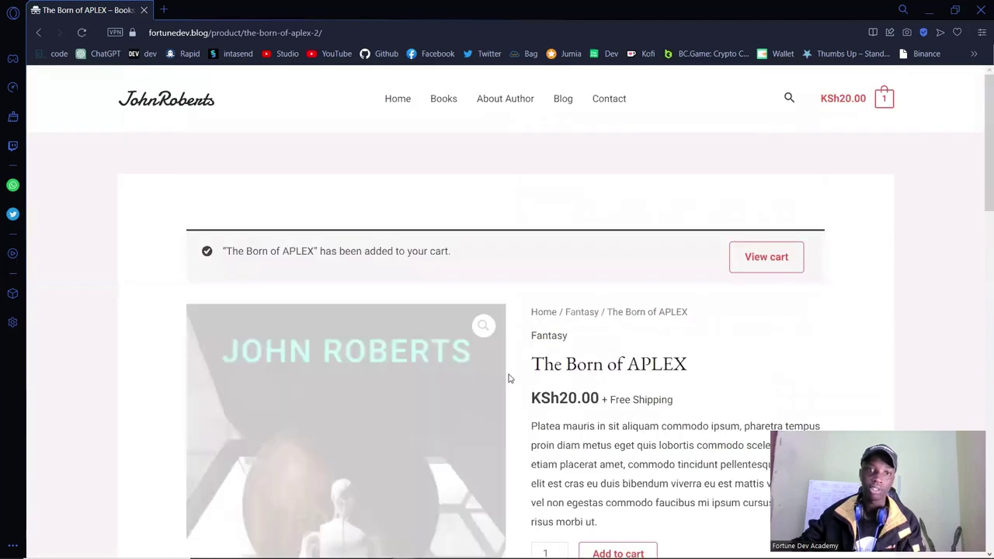
drag(231, 252, 426, 272)
click(426, 272)
scroll(763, 260, down, 2)
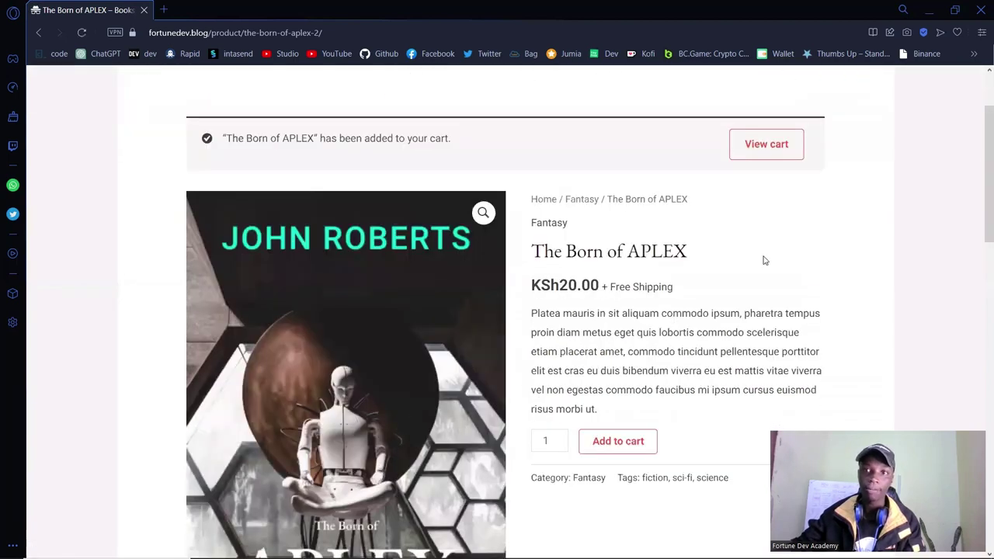
scroll(754, 230, down, 2)
scroll(813, 229, up, 4)
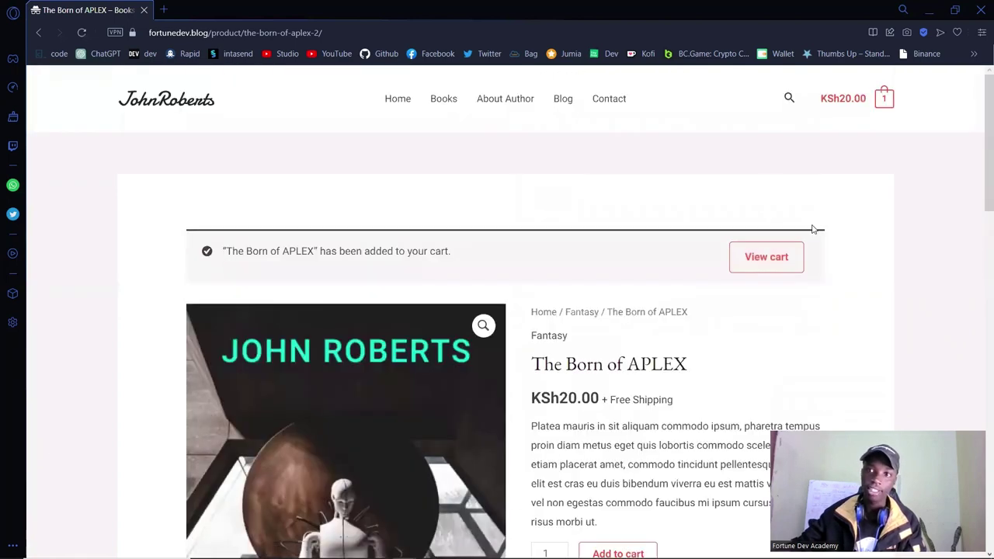
Open the Shopping Cart panel and proceed to checkout with one copy at KSh20.00
click(886, 102)
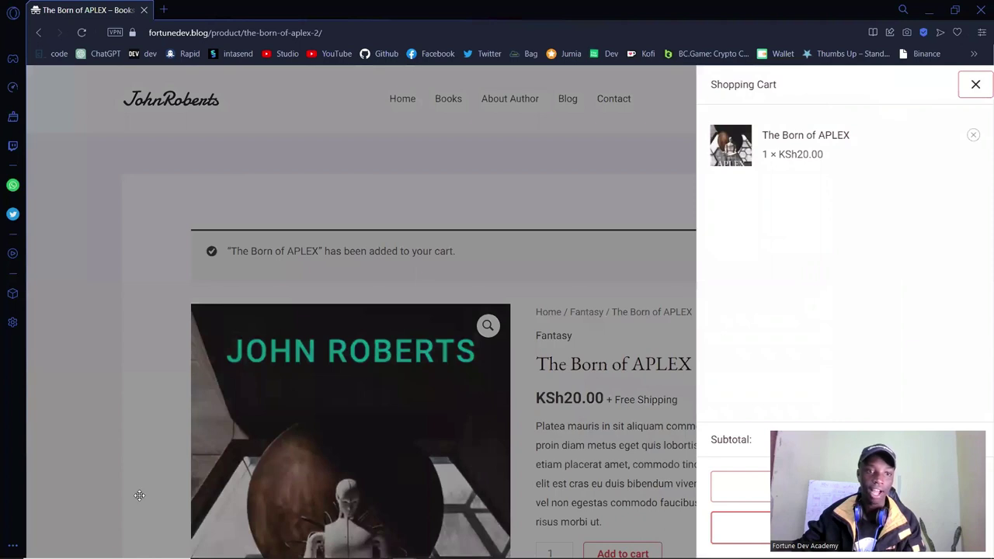
click(831, 533)
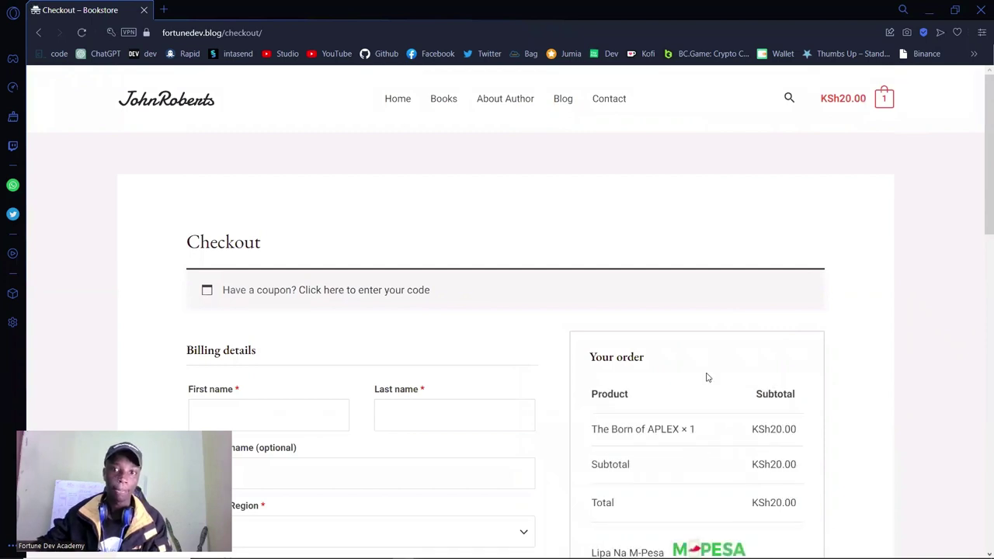
scroll(637, 319, down, 1)
scroll(622, 321, down, 3)
Autofill the buyer's first and last name and keep Kenya as the billing country
click(254, 156)
click(284, 195)
click(405, 163)
click(451, 196)
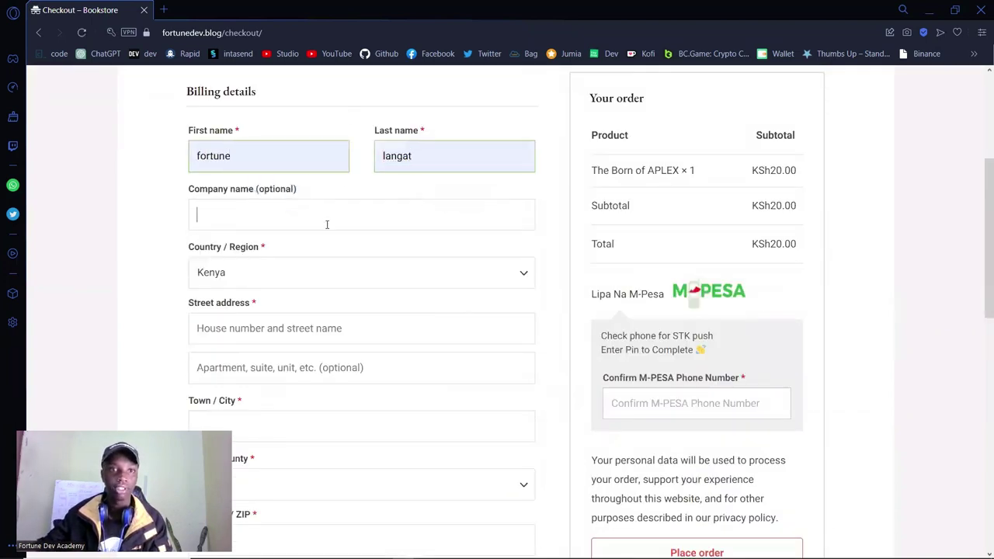
click(350, 272)
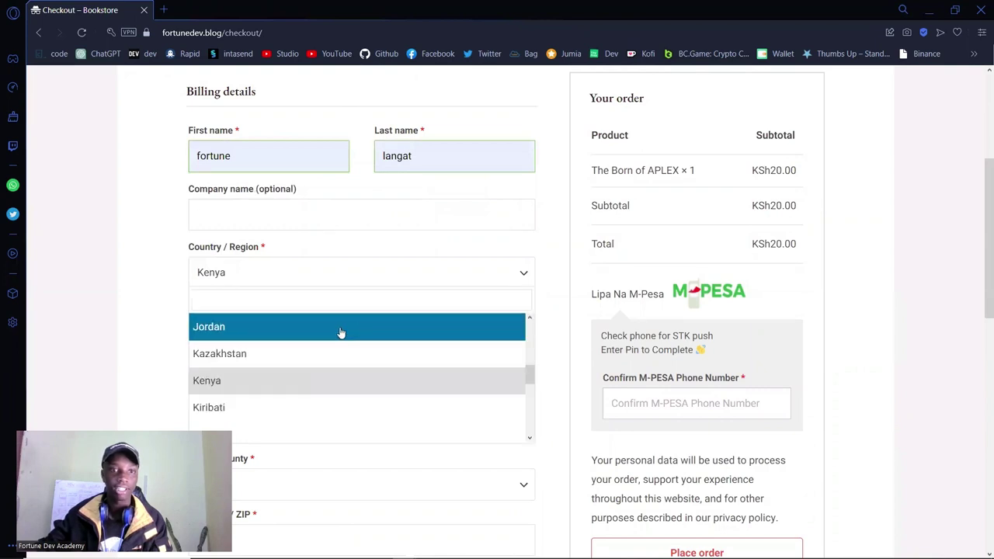
click(344, 271)
Autofill the street address, town, postcode and phone number from saved details
click(353, 339)
click(272, 362)
scroll(420, 303, down, 2)
click(357, 294)
click(283, 338)
scroll(365, 295, down, 2)
click(310, 278)
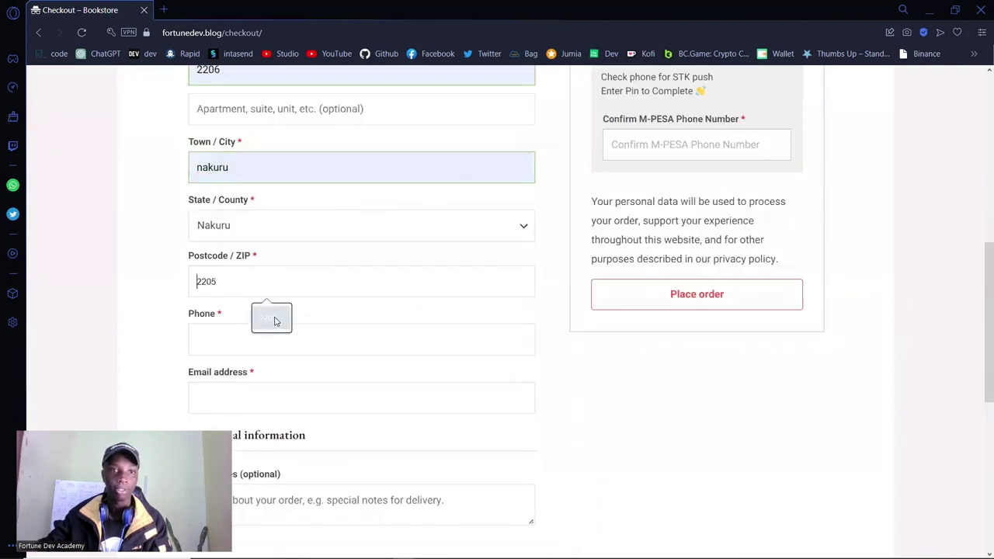
click(272, 317)
click(306, 337)
click(311, 378)
scroll(322, 238, down, 3)
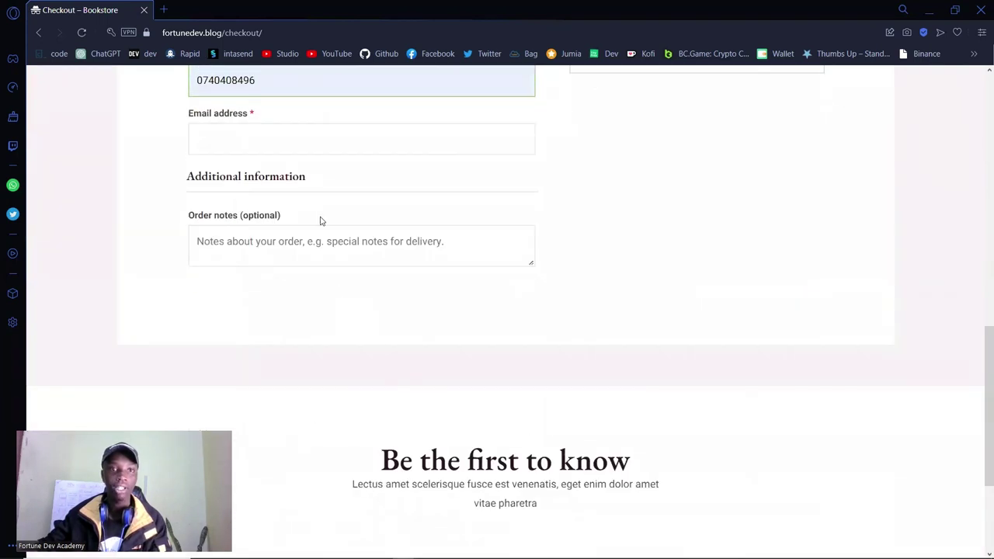
scroll(318, 238, up, 1)
Enter the buyer's e-mail address and autofill the Confirm M-PESA Phone Number field
click(296, 215)
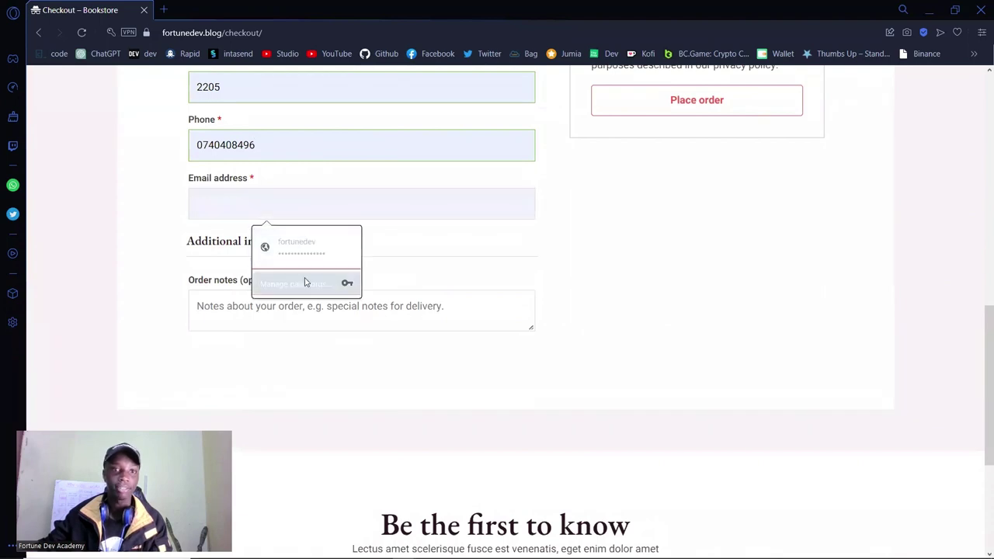
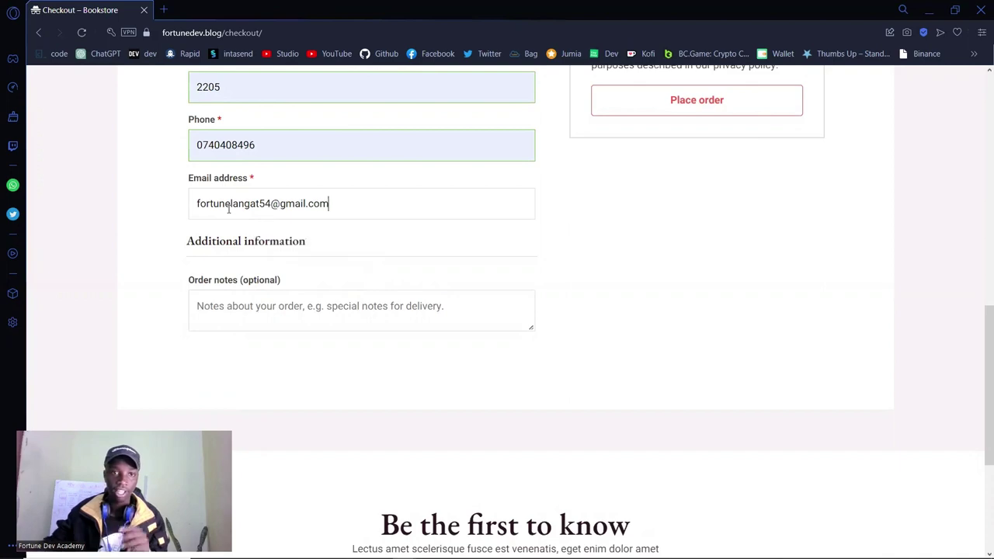
scroll(559, 265, up, 10)
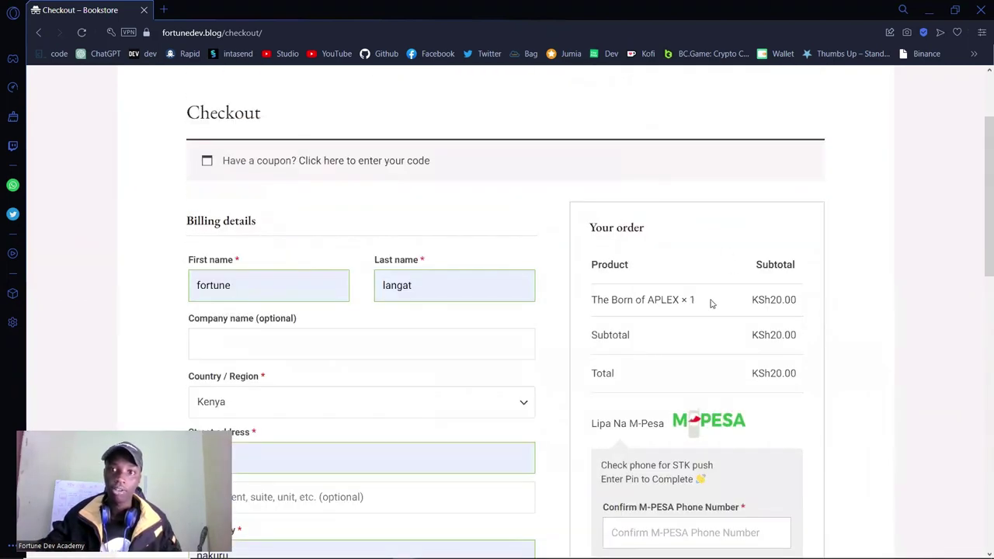
scroll(655, 329, down, 3)
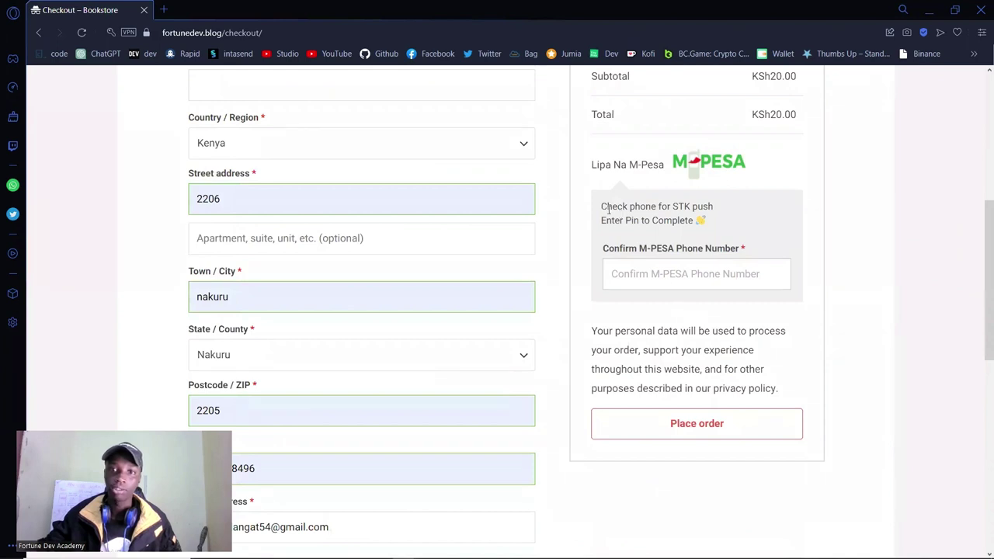
click(645, 278)
click(691, 320)
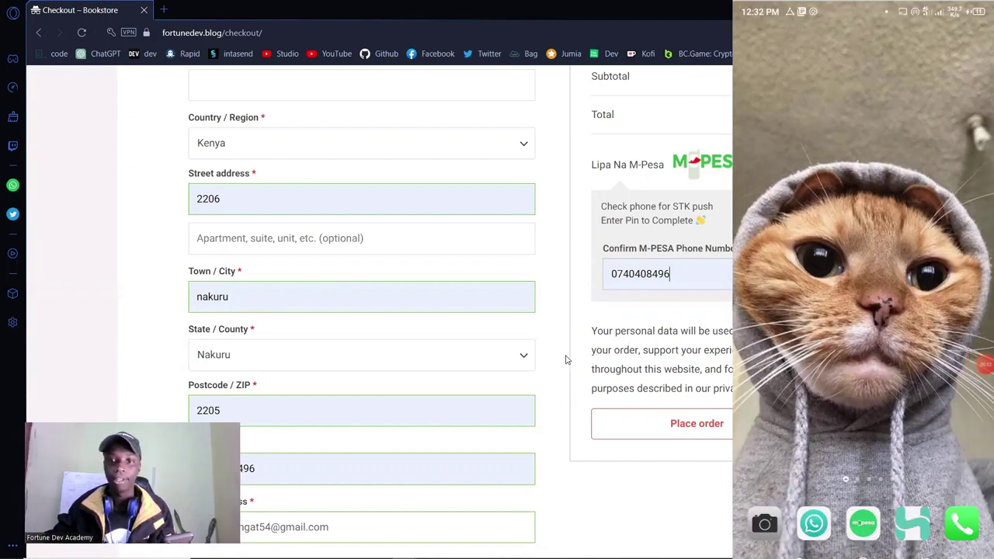
Place the order and approve the KSh20.00 M-Pesa payment, then close the mirrored phone window
click(697, 427)
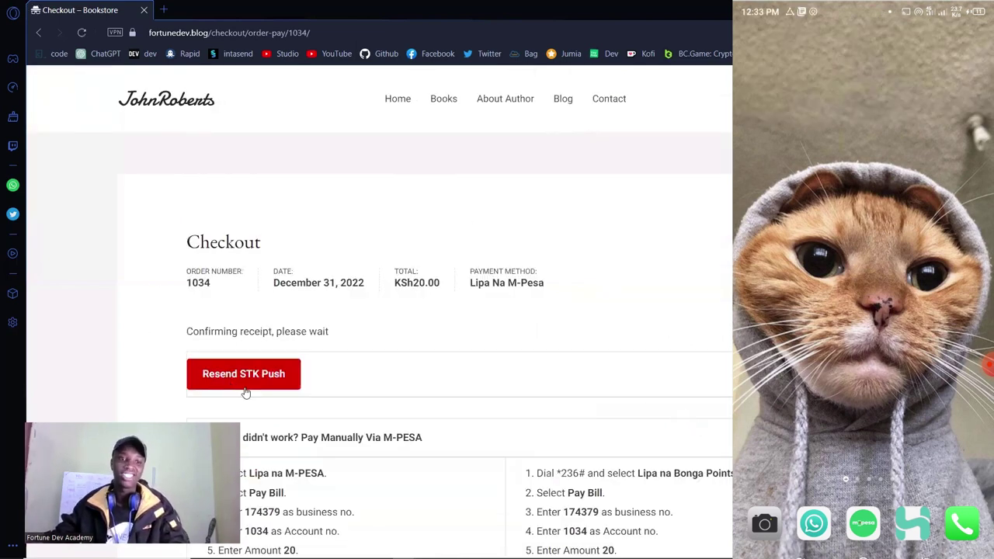
click(238, 404)
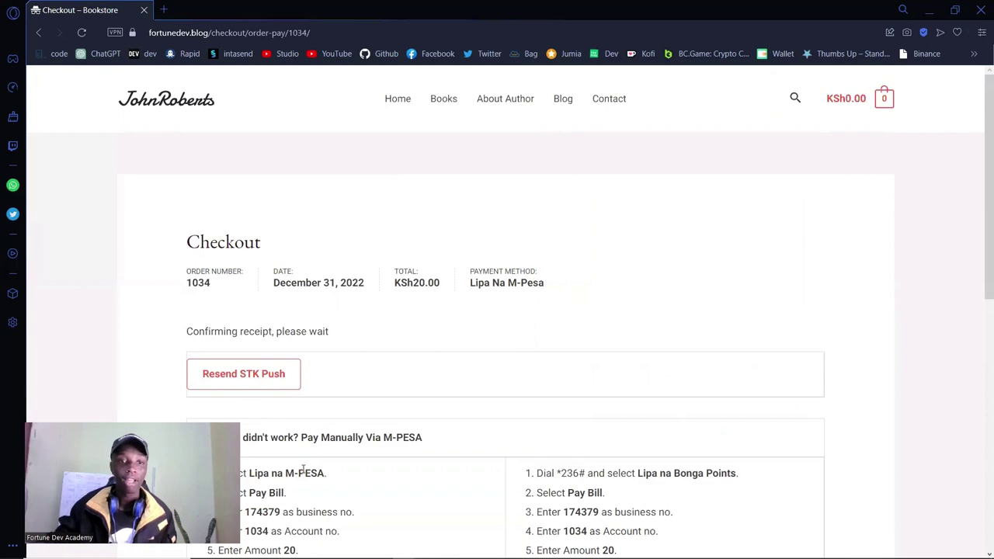
mouse_move(404, 554)
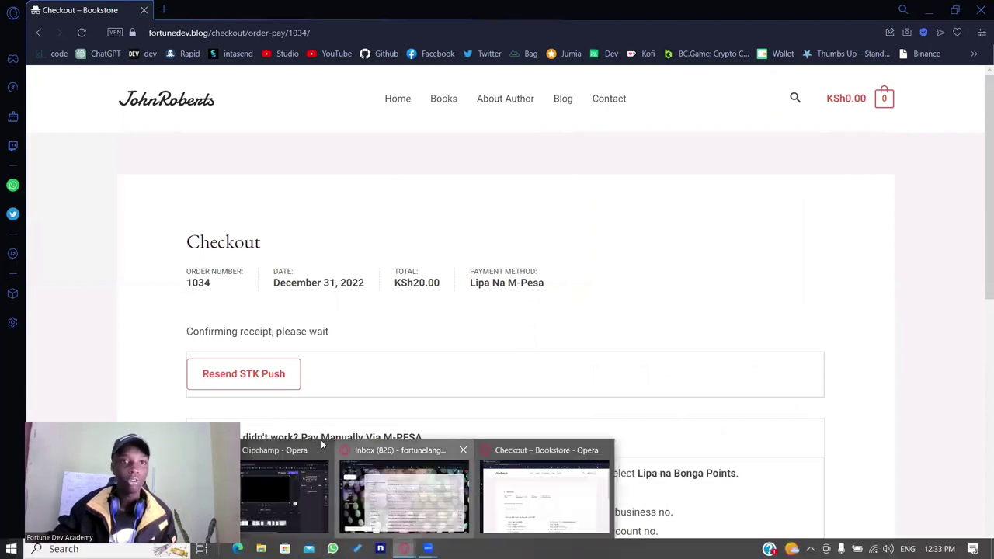
Open the Bookstore 'order is now complete' email in Gmail and read it
click(322, 444)
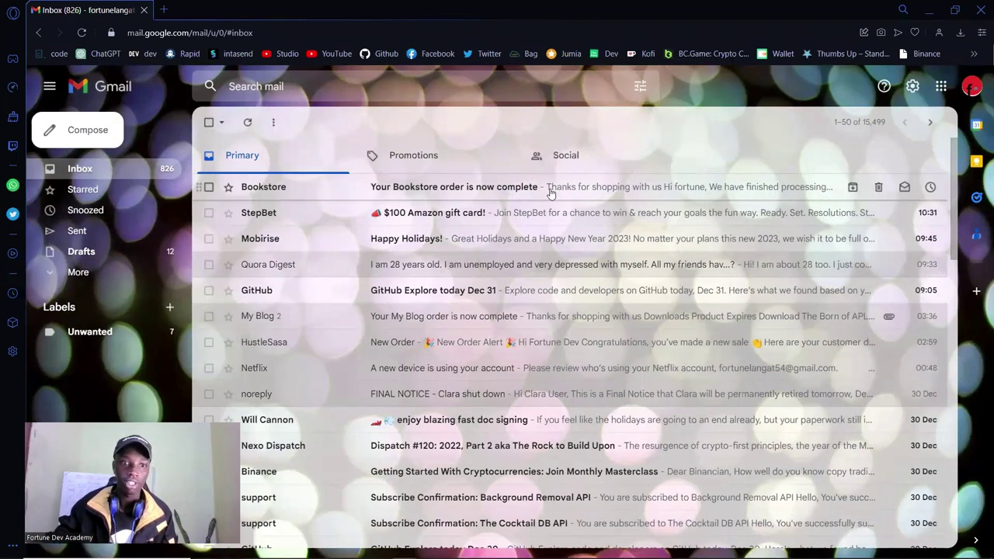
click(553, 188)
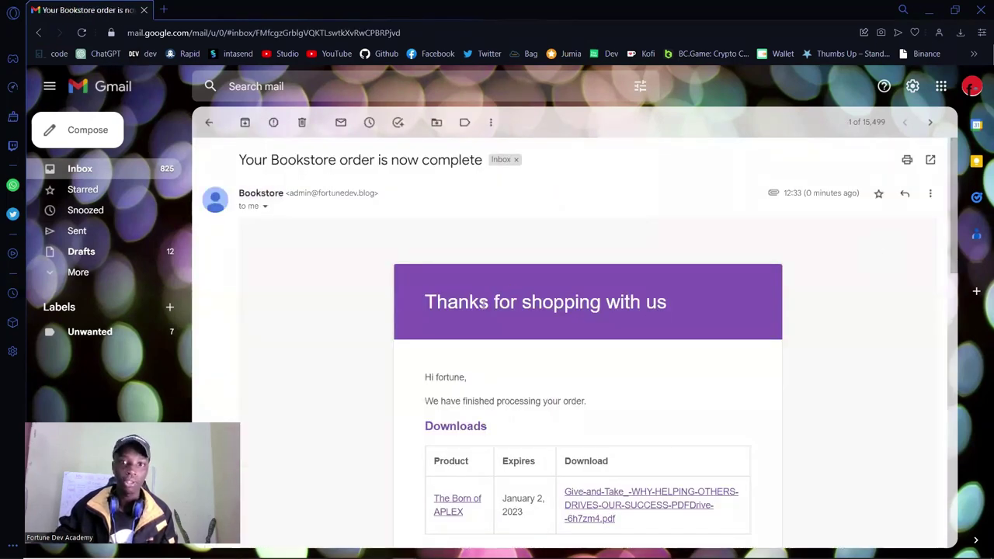
scroll(536, 363, down, 1)
drag(458, 350, 655, 324)
click(676, 339)
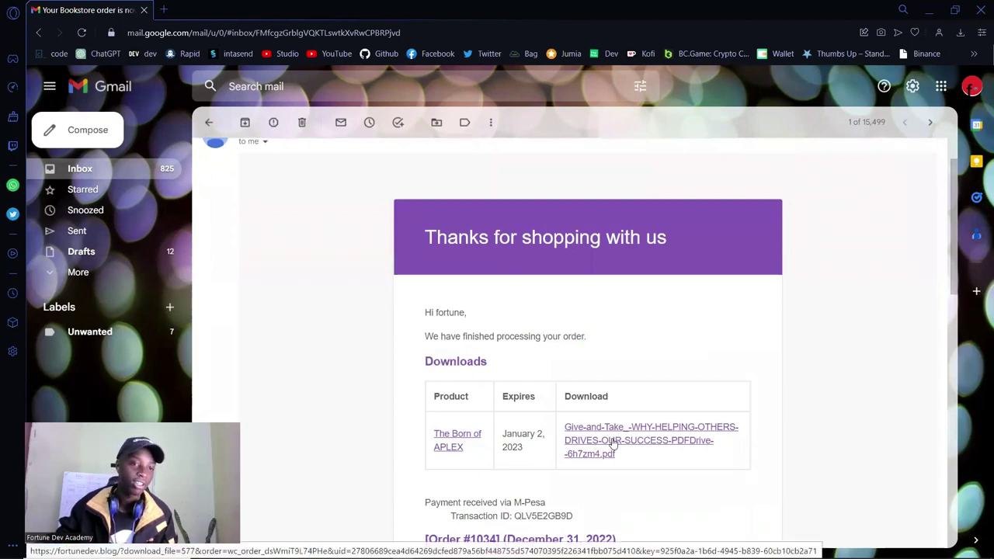
scroll(632, 395, down, 5)
scroll(558, 289, up, 1)
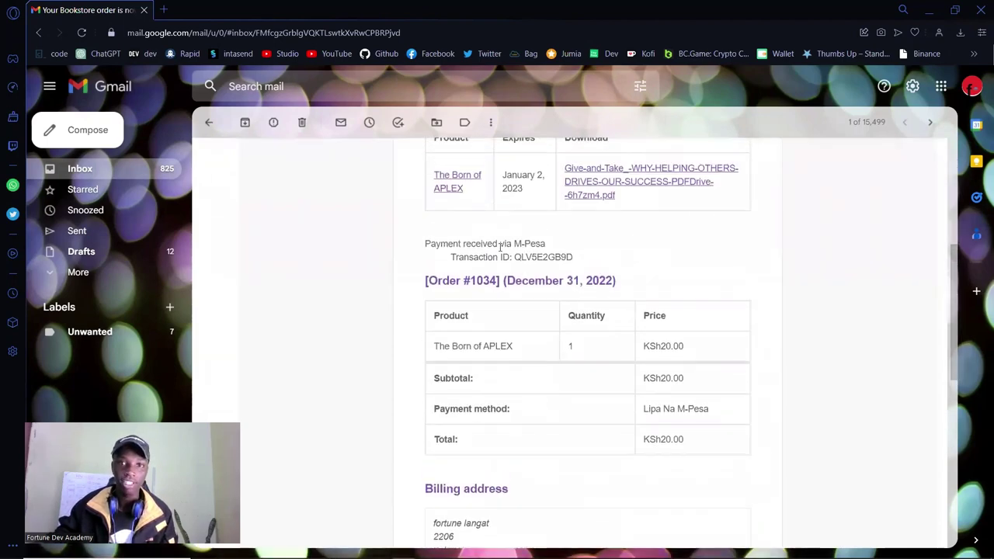
drag(506, 244, 604, 280)
click(644, 283)
scroll(614, 354, down, 6)
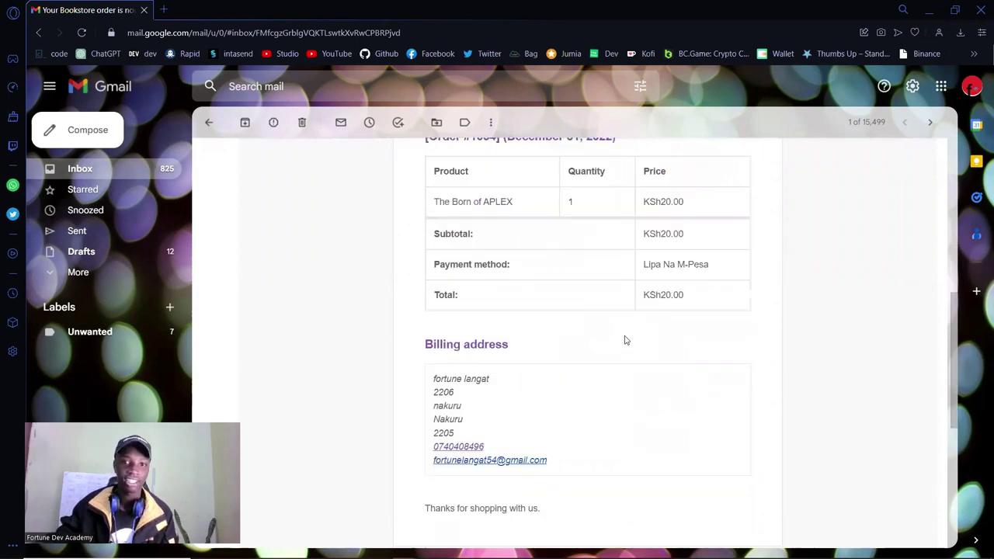
scroll(648, 370, up, 6)
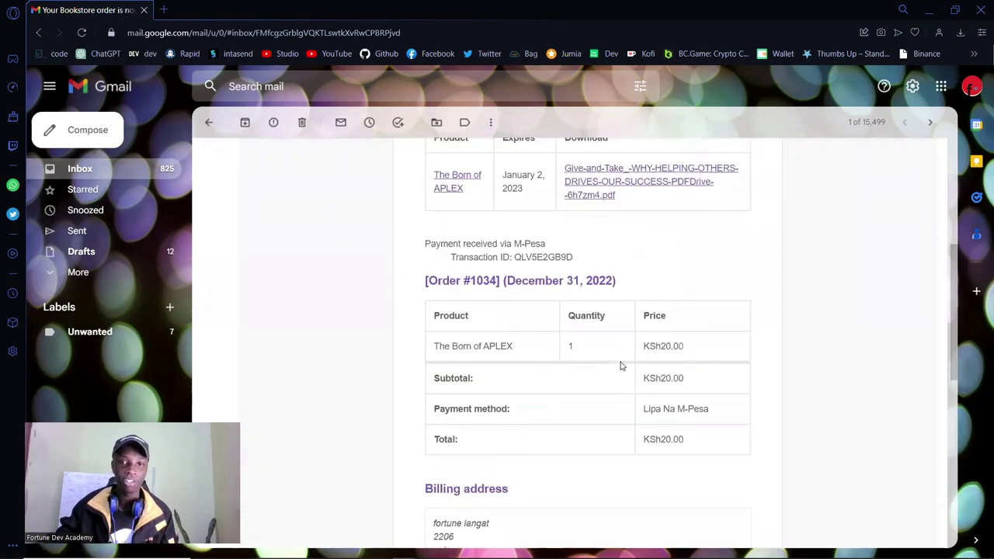
Try downloading the purchased book PDF from the email several times
click(635, 178)
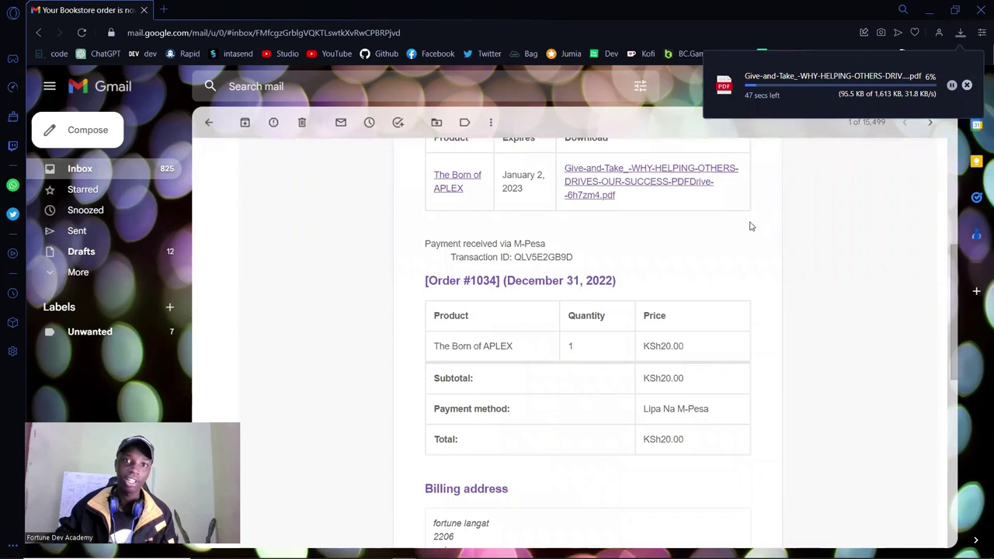
click(620, 183)
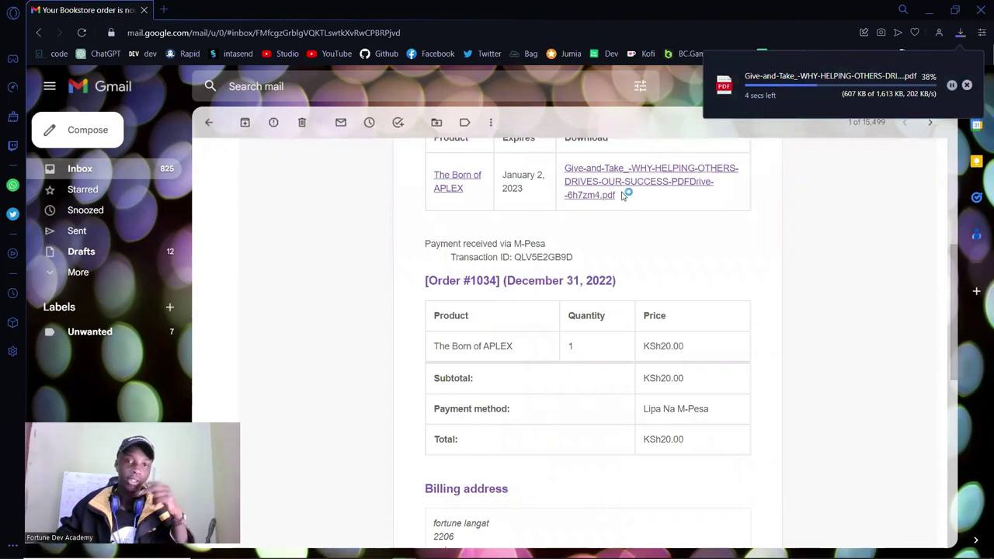
click(624, 185)
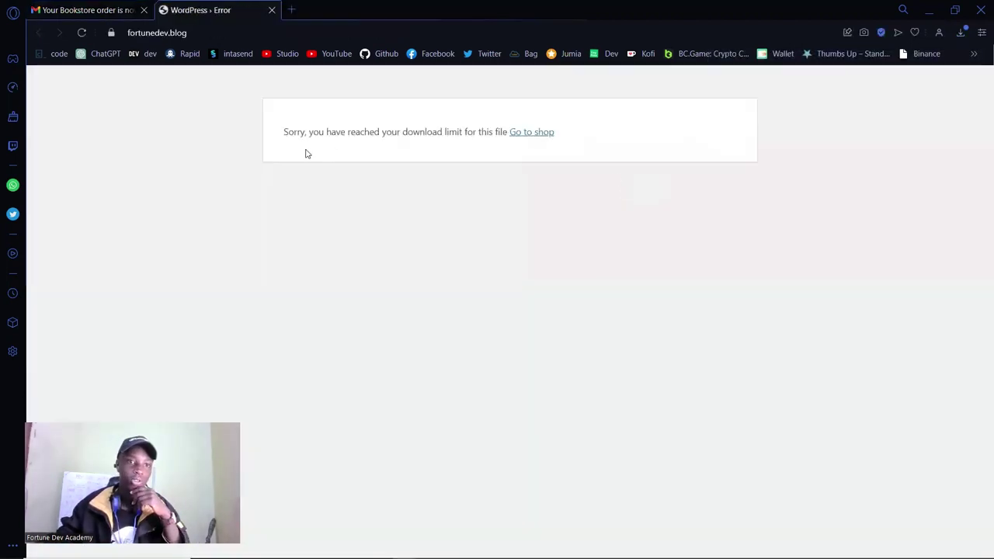
drag(284, 131, 624, 164)
click(623, 182)
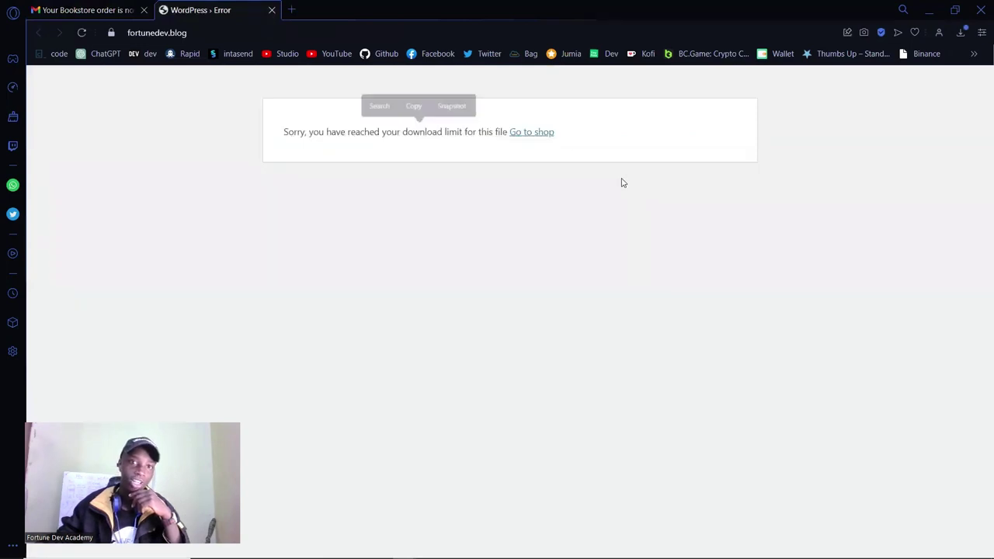
Close the download-limit error page and return to the inbox list
click(272, 10)
scroll(462, 233, up, 5)
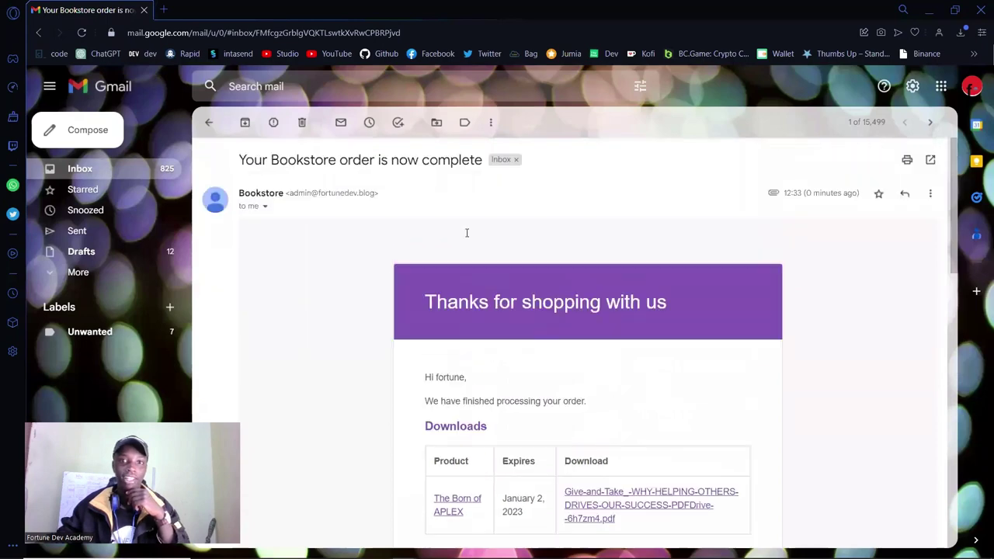
scroll(511, 309, down, 3)
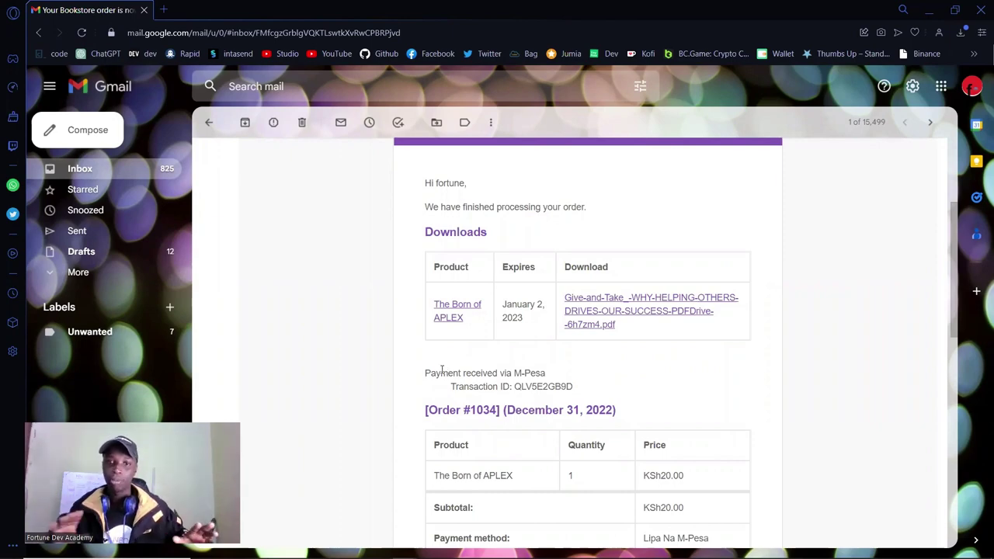
click(210, 124)
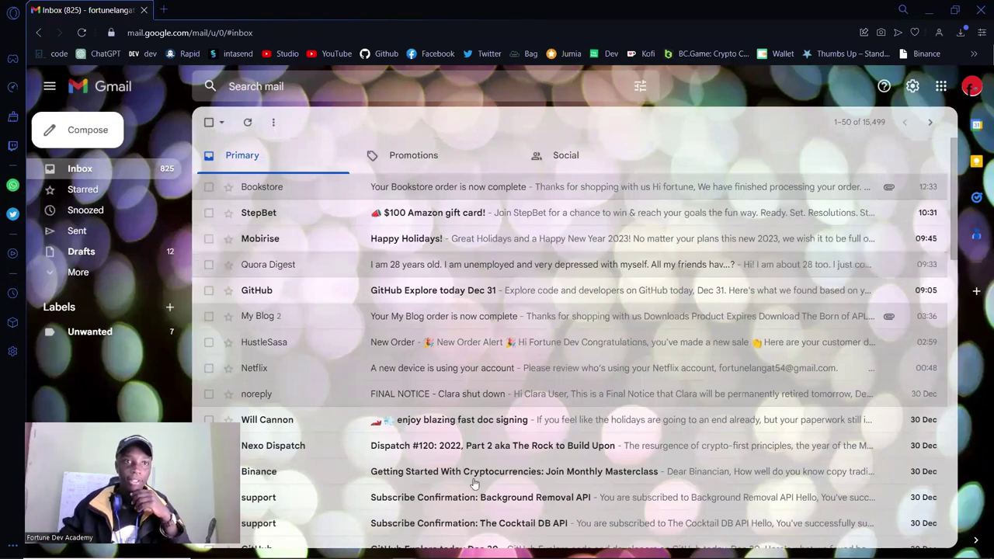
Load fortunedev.blog/wp-admin in a new tab
click(162, 11)
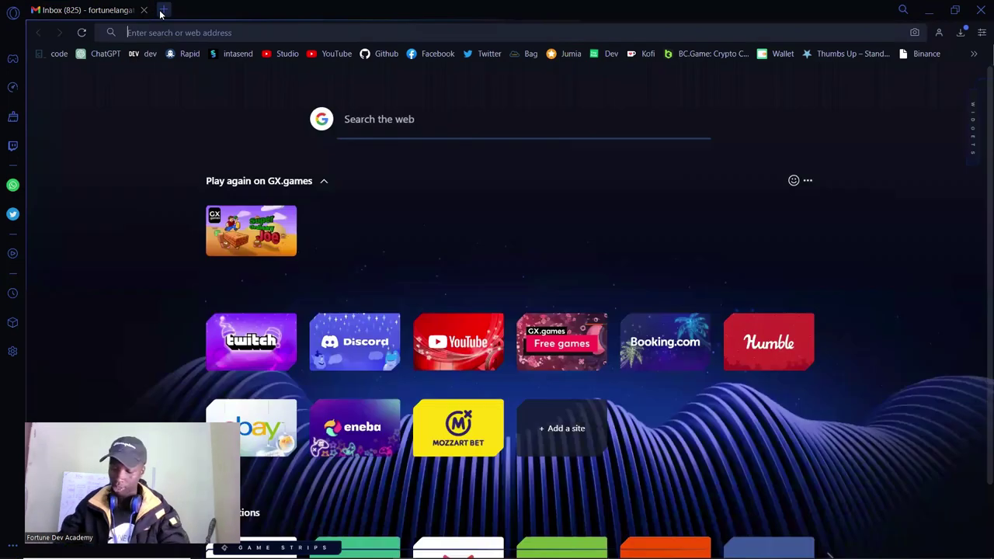
text(fort)
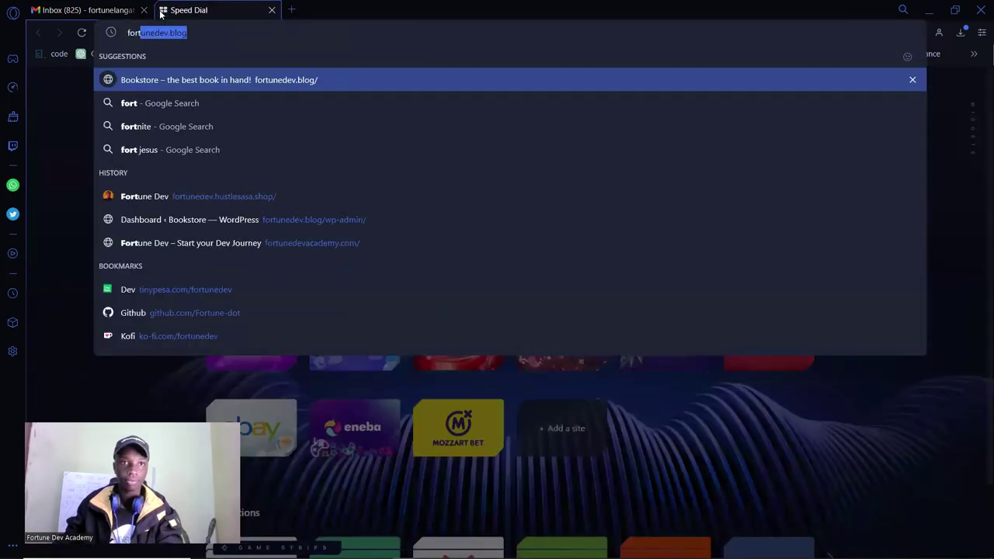
key(Right)
text(/w)
key(Return)
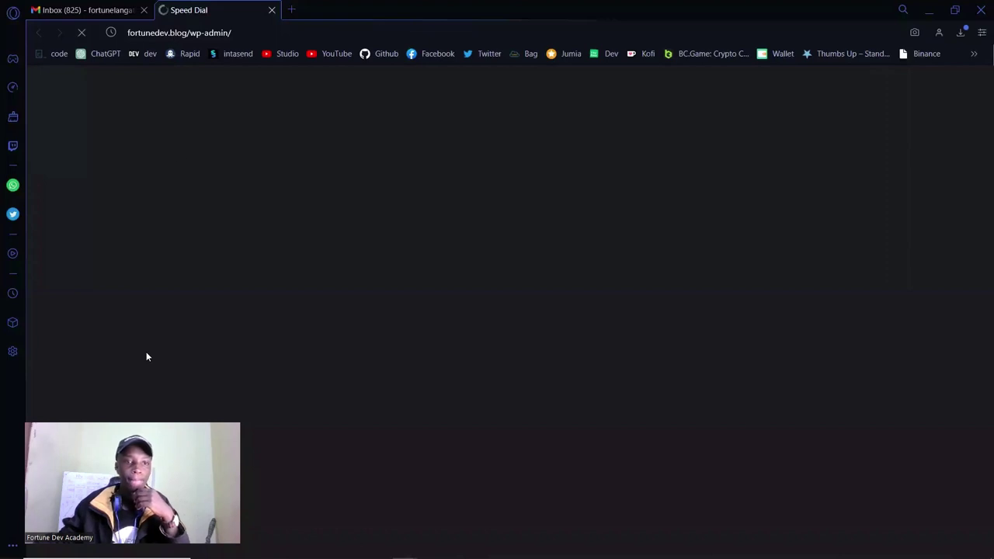
Open WooCommerce > Orders to list the three orders, including completed #1034
drag(248, 474, 993, 465)
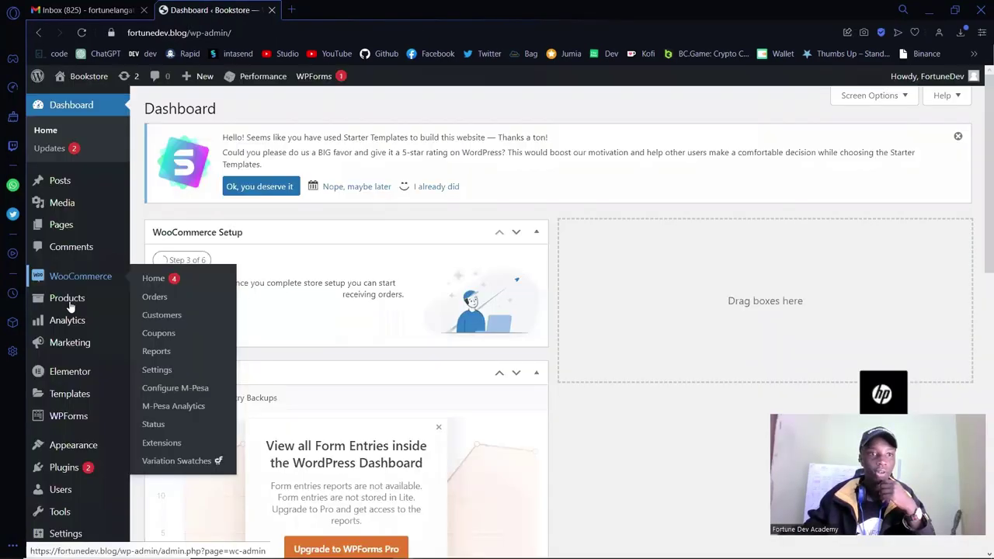
mouse_move(76, 306)
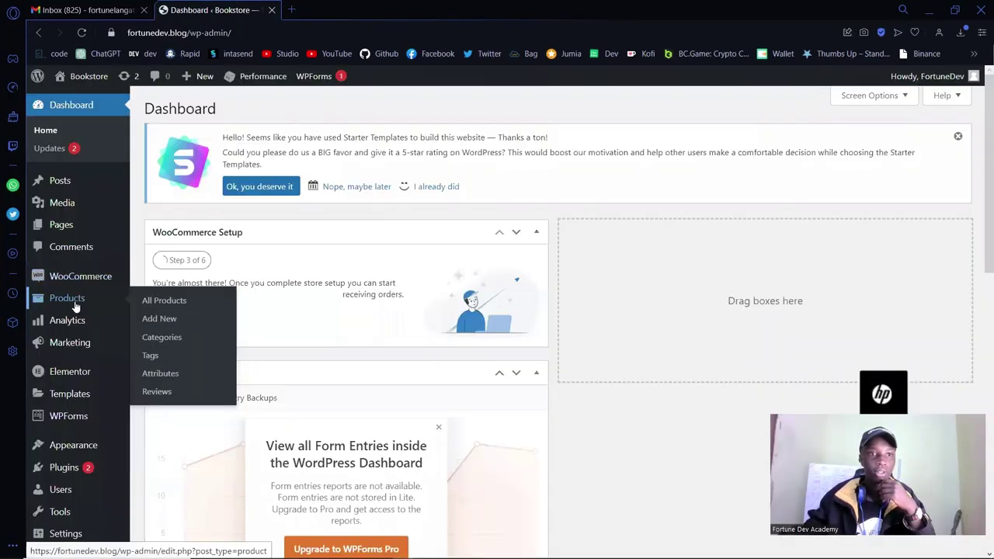
mouse_move(89, 281)
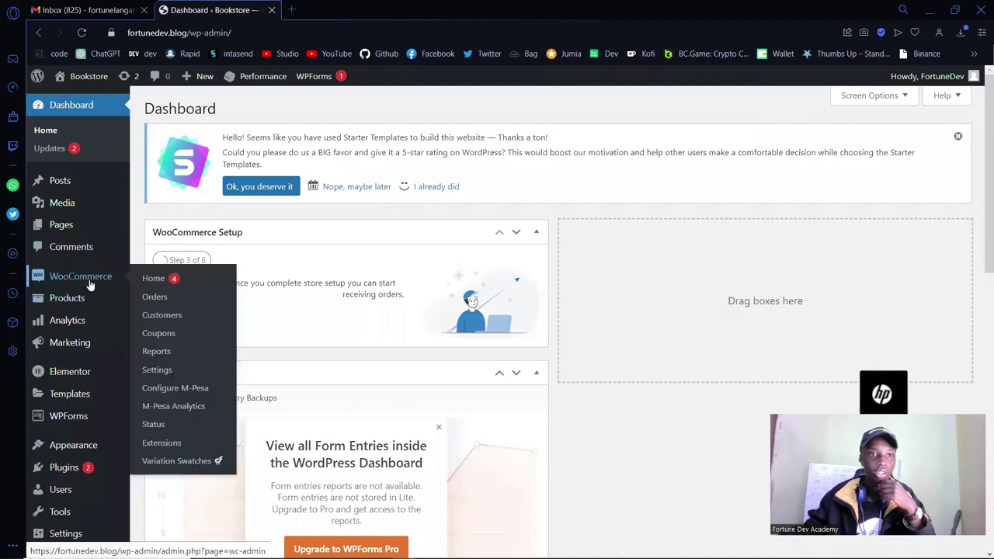
click(166, 304)
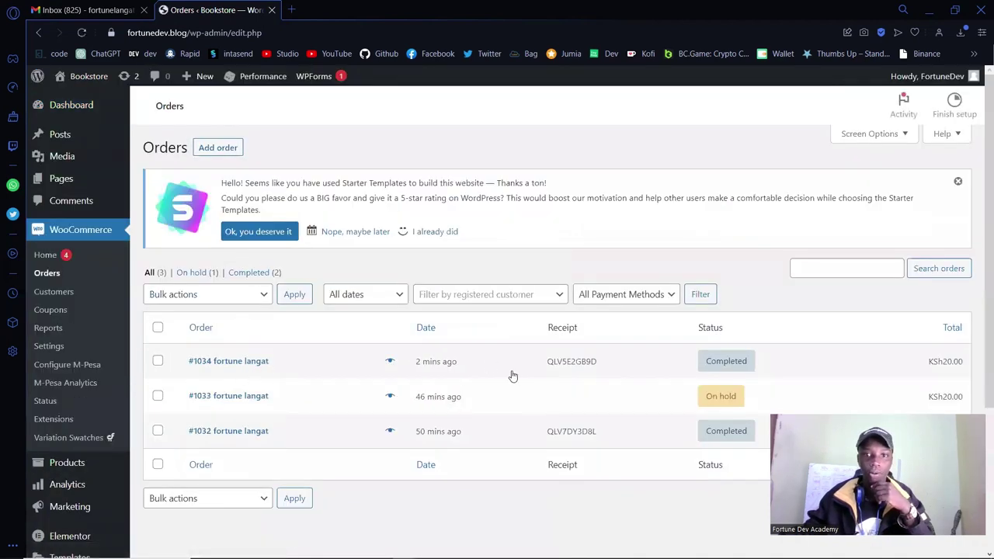
scroll(694, 393, down, 1)
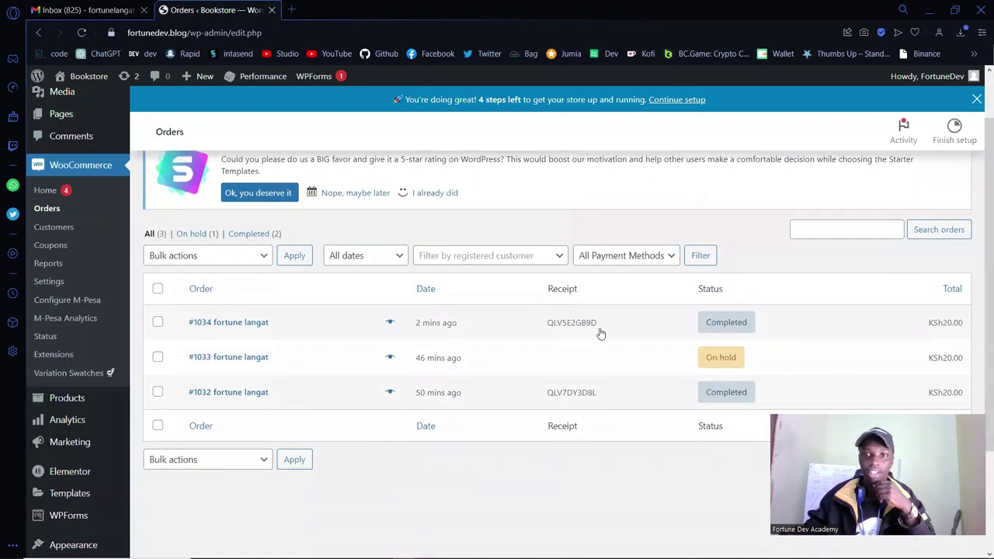
Review order #1034's completed KSh20.00 Lipa Na M-Pesa payment, then return to the storefront window
click(256, 326)
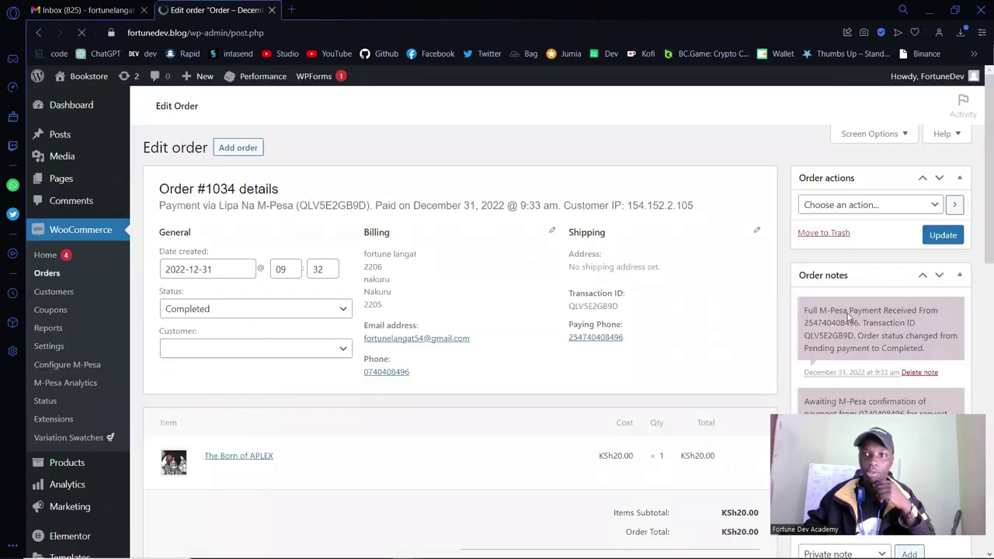
scroll(928, 304, down, 2)
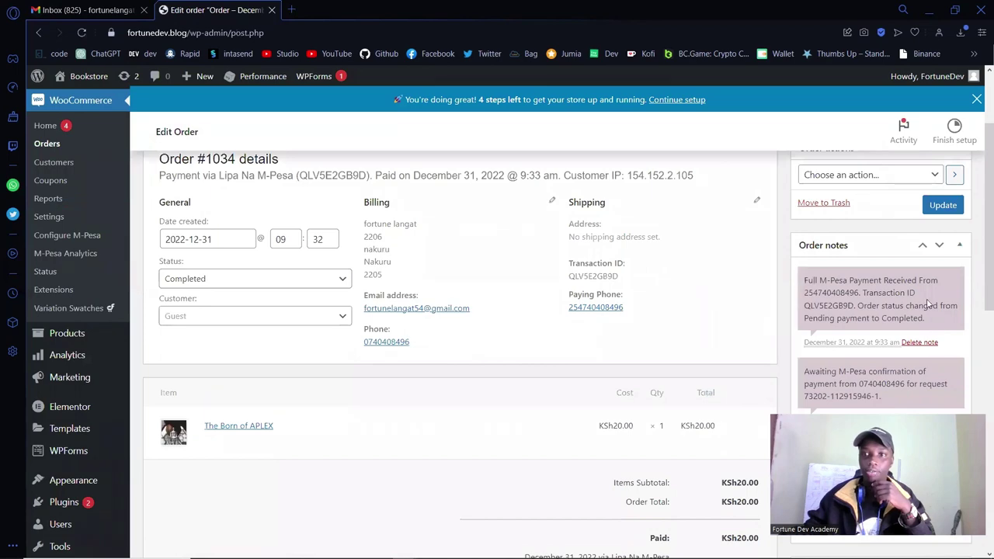
scroll(839, 321, up, 1)
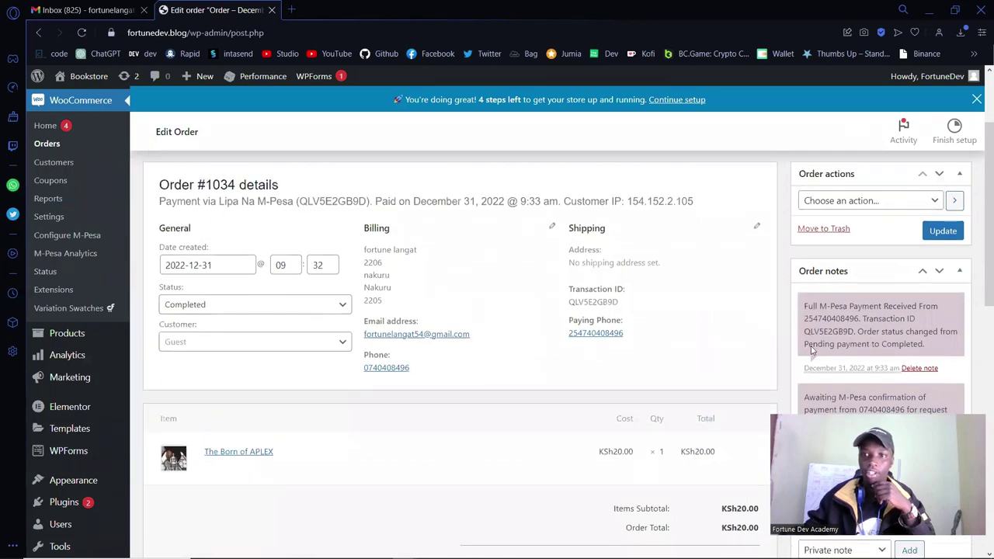
scroll(623, 302, down, 1)
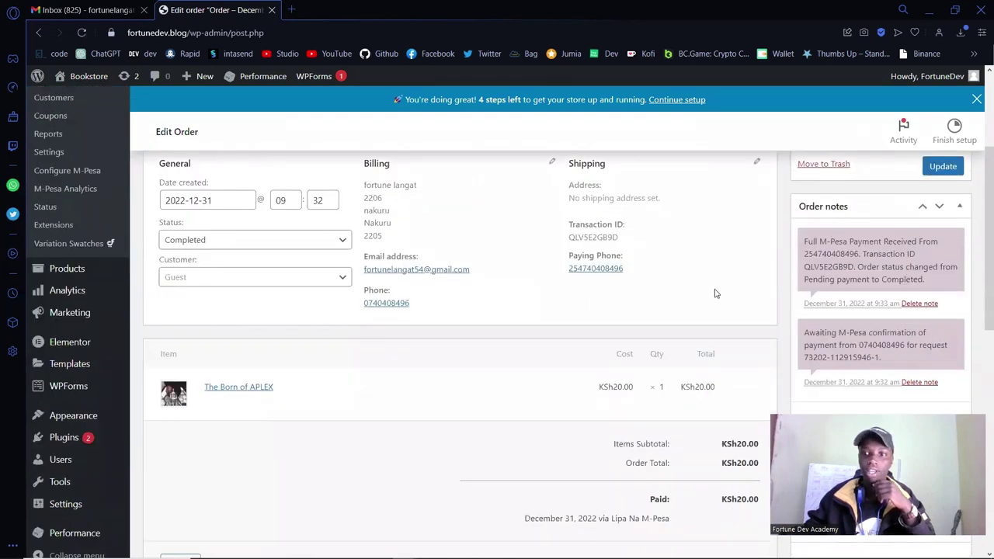
scroll(672, 282, up, 2)
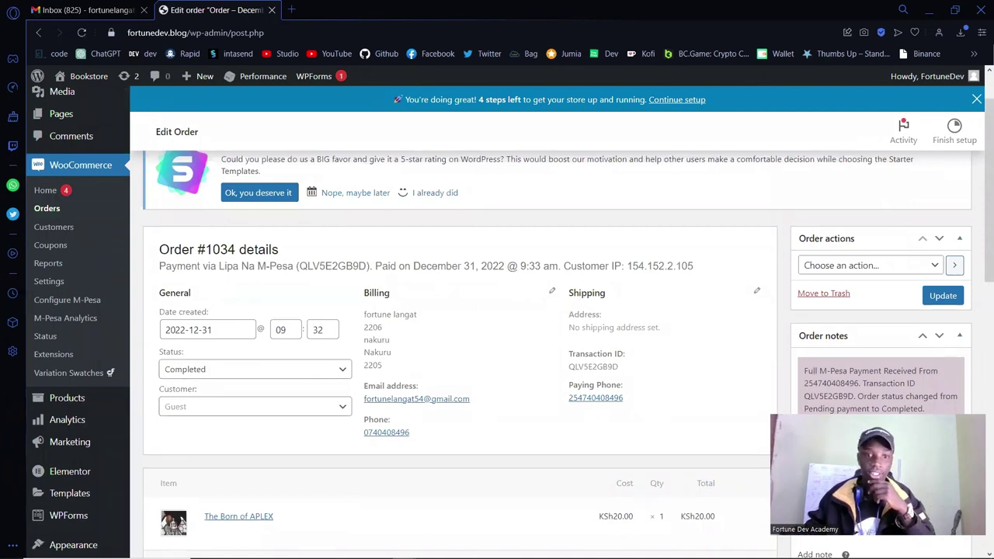
mouse_move(404, 548)
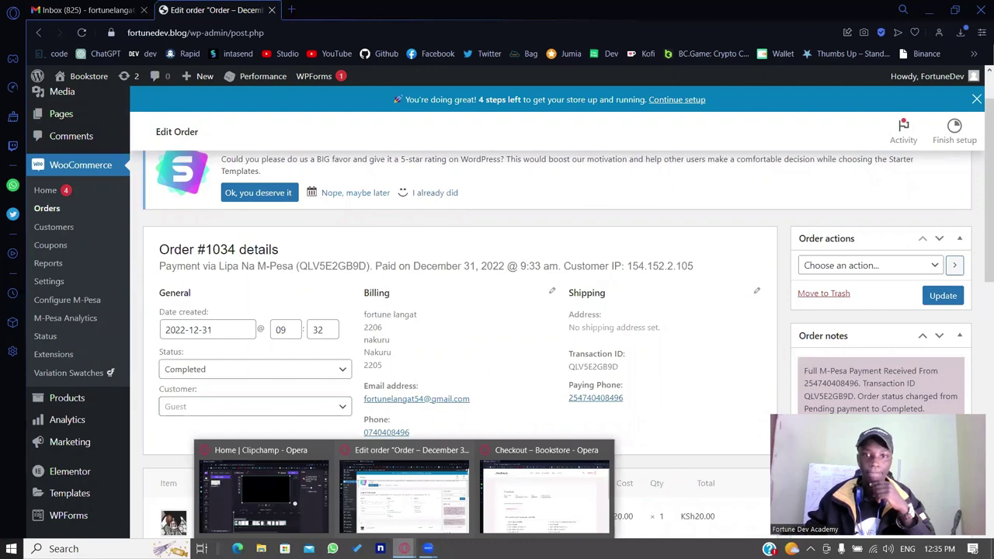
click(546, 489)
Add The Born of APLEX from Best Selling Books to the cart and proceed to checkout
click(396, 100)
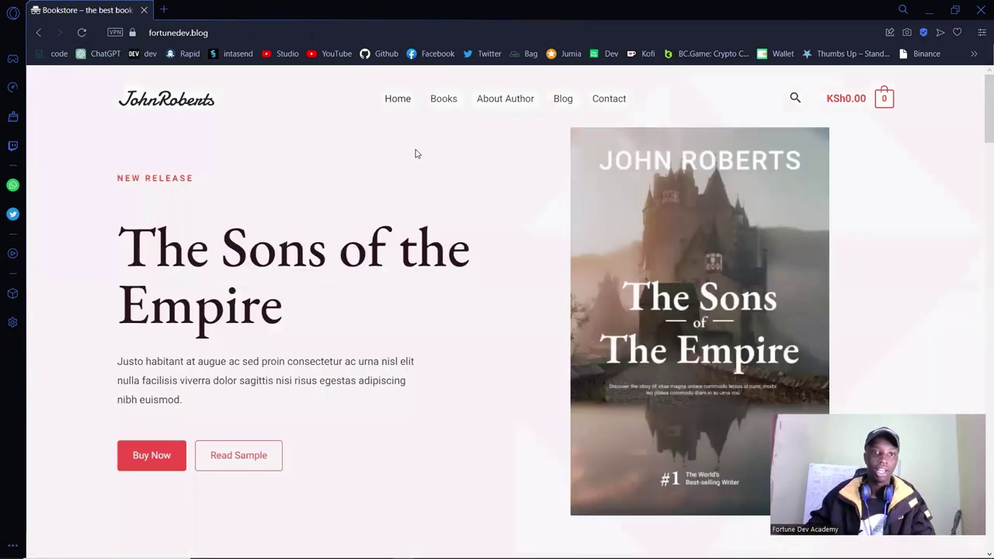
scroll(438, 363, down, 5)
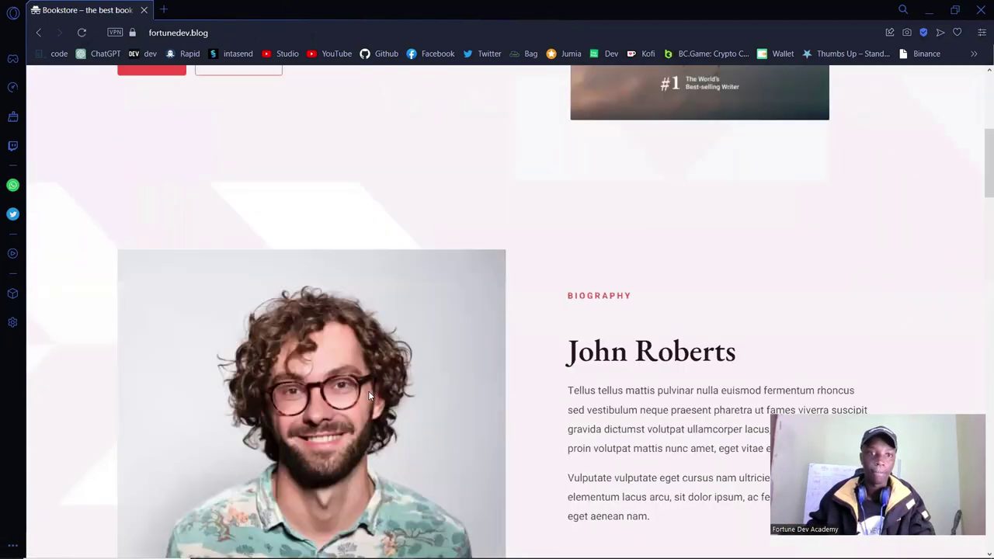
scroll(368, 391, down, 6)
click(217, 373)
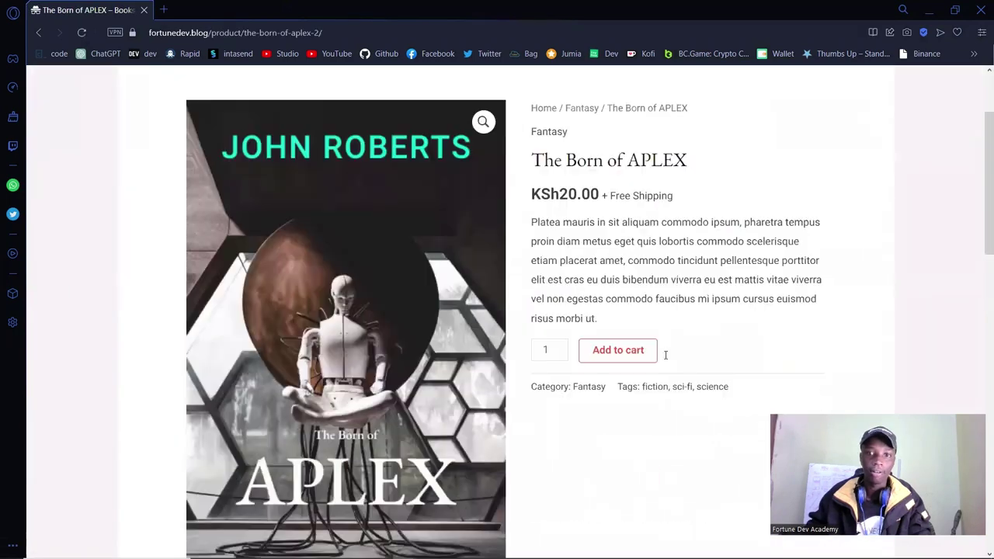
scroll(666, 355, down, 3)
click(621, 156)
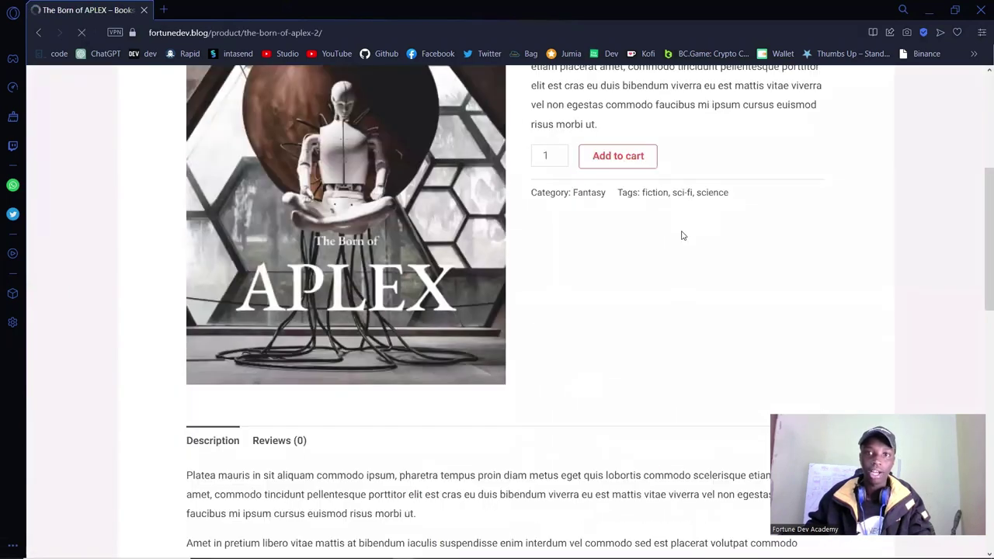
scroll(650, 237, up, 1)
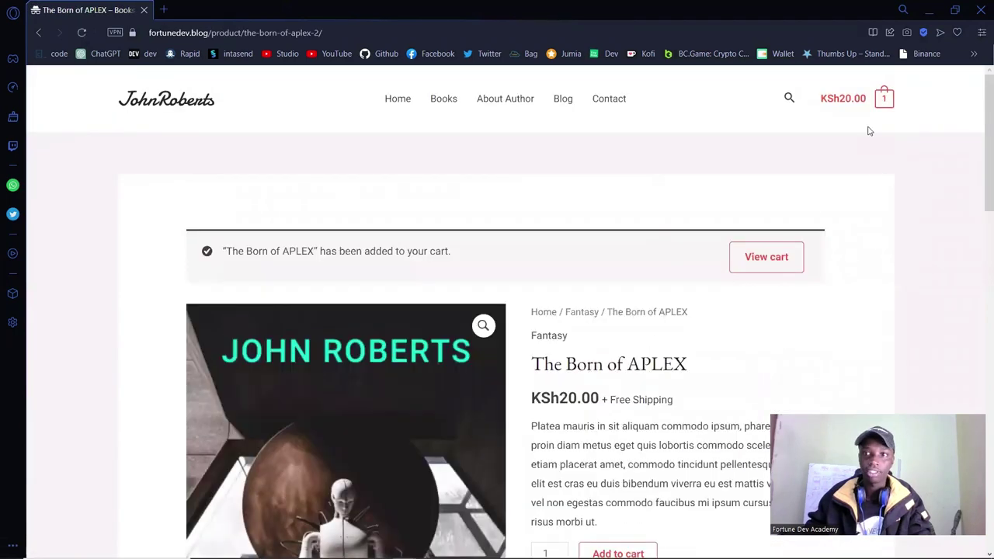
click(884, 99)
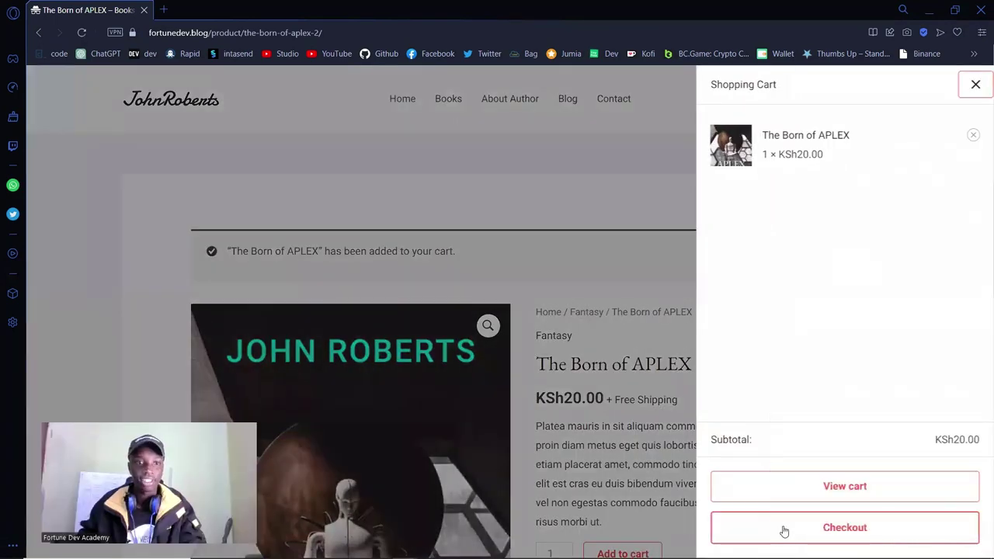
click(777, 532)
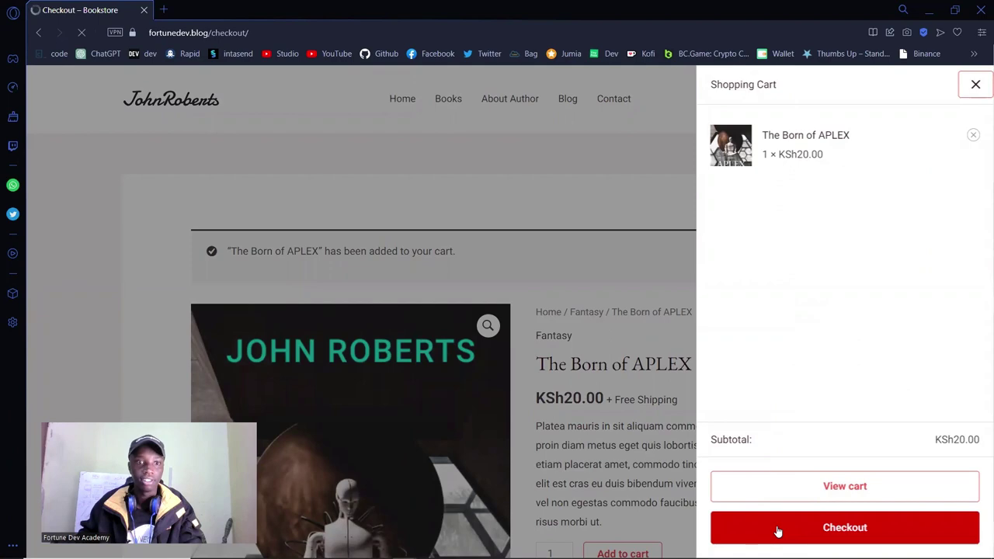
Autofill the Confirm M-PESA Phone Number and place order 1035 via Lipa Na M-Pesa
scroll(551, 359, down, 3)
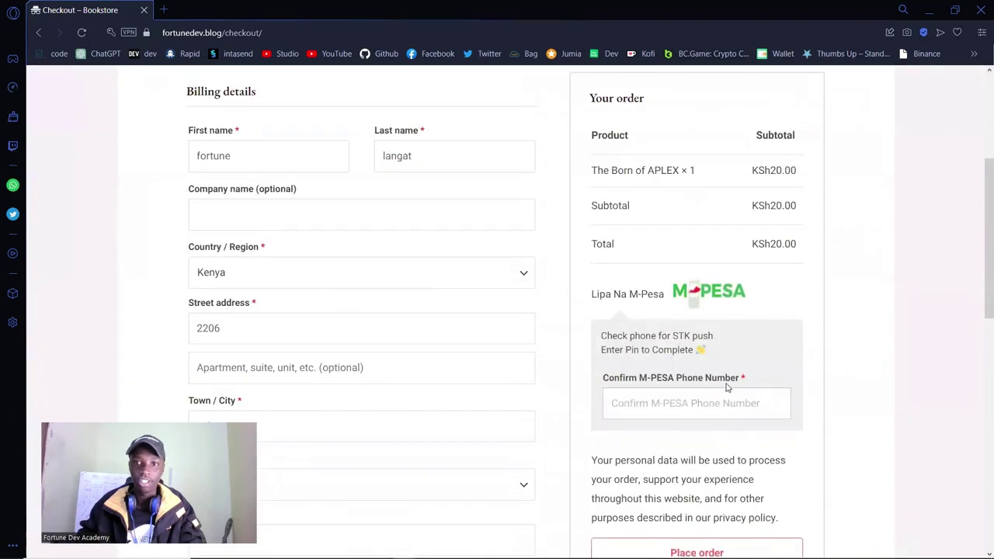
click(692, 403)
click(695, 442)
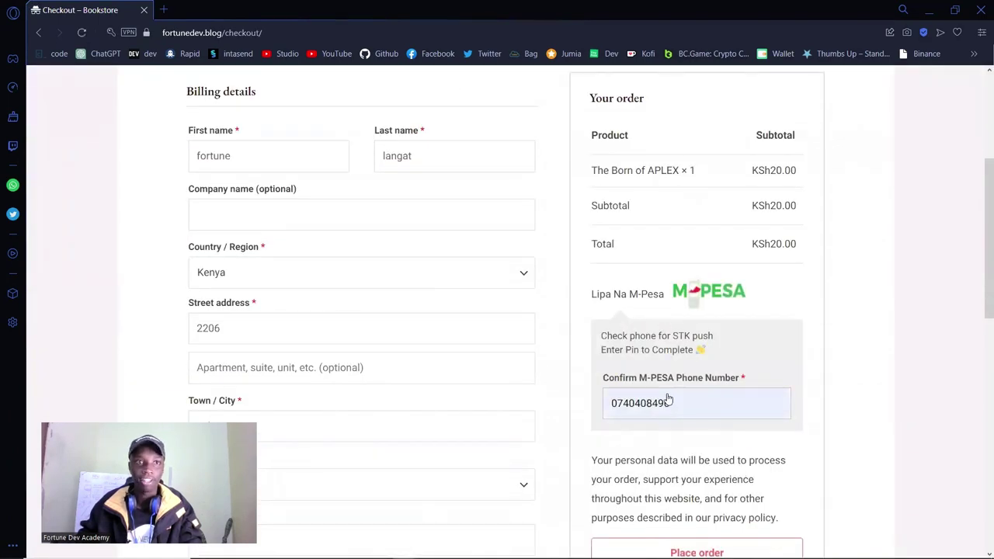
scroll(668, 400, down, 3)
click(677, 311)
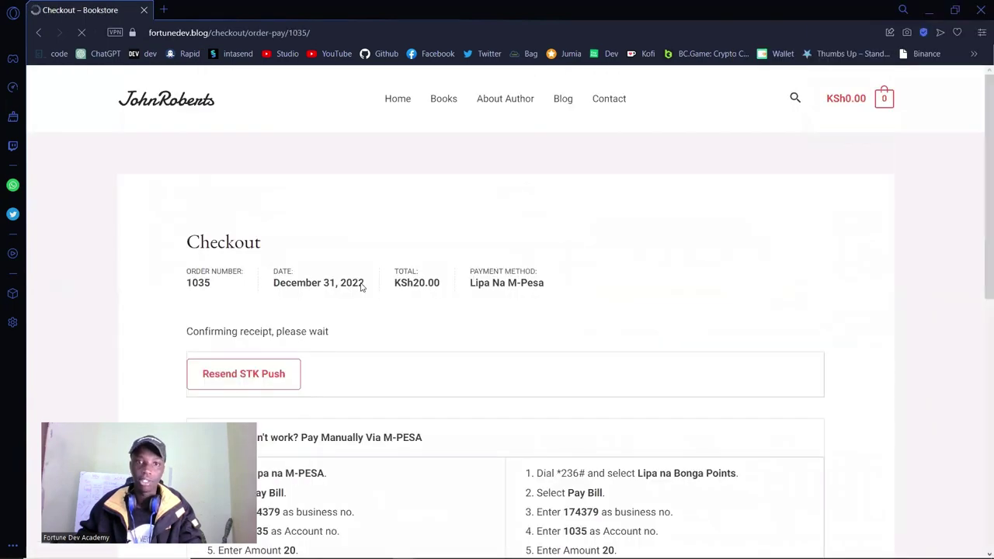
scroll(531, 316, down, 3)
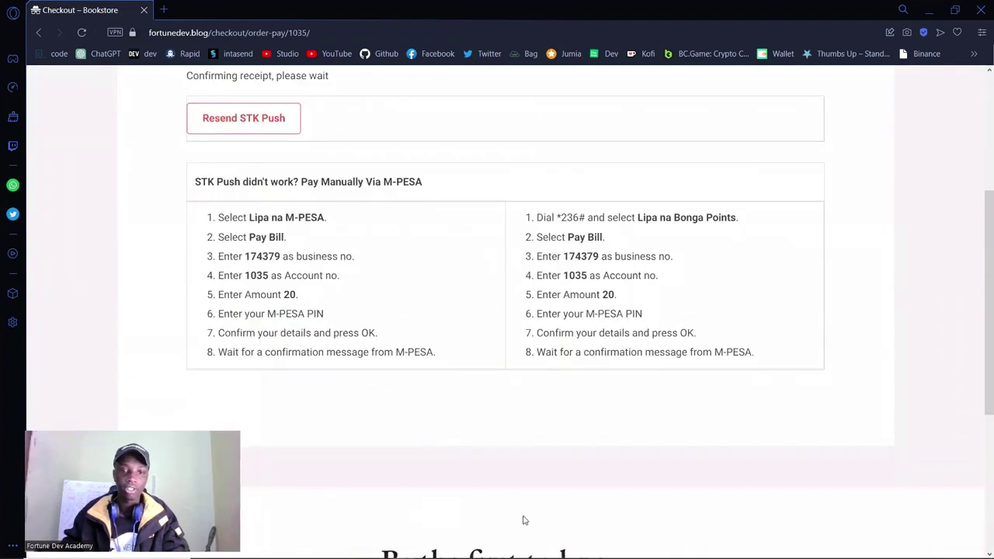
Switch to the Gmail inbox showing the new 'order has been received' email
mouse_move(404, 548)
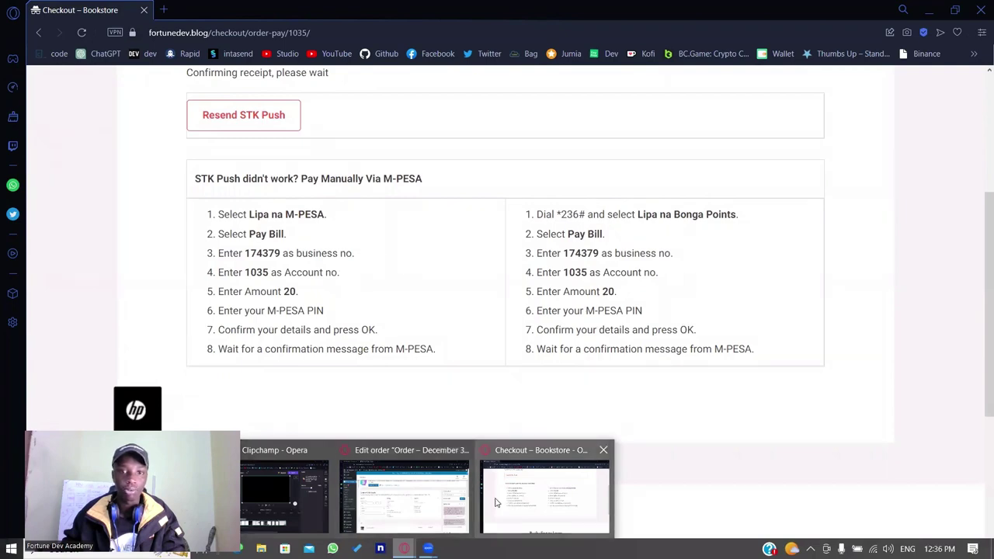
click(433, 501)
click(82, 10)
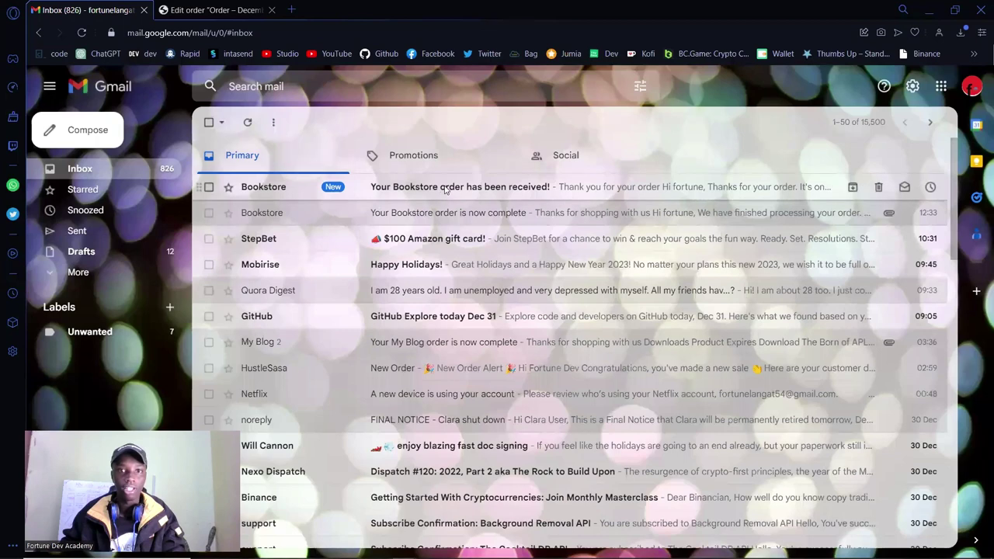
Read the Bookstore order-received email for on-hold order #1035 and its KSh20.00 total
click(445, 188)
scroll(728, 256, down, 3)
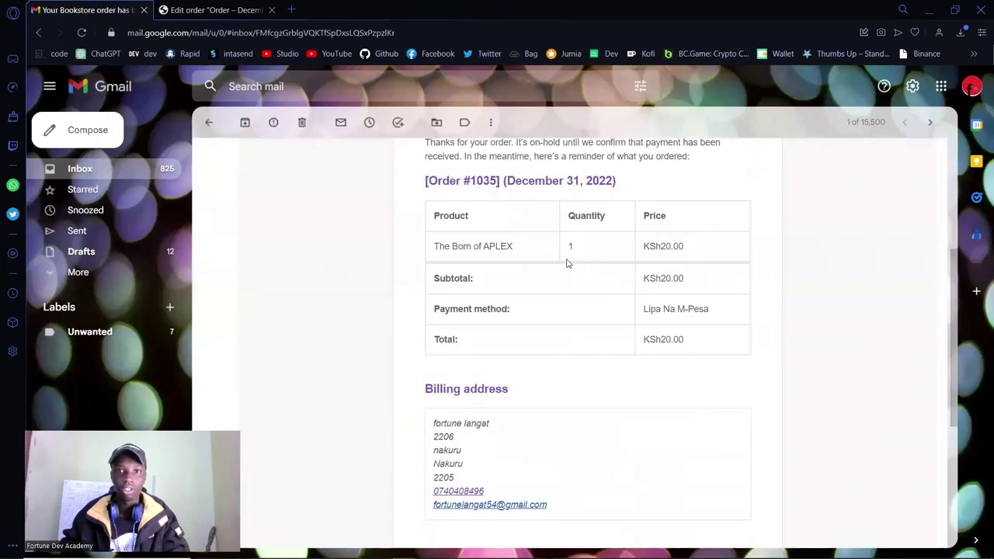
scroll(393, 225, up, 1)
drag(556, 207, 588, 207)
click(592, 208)
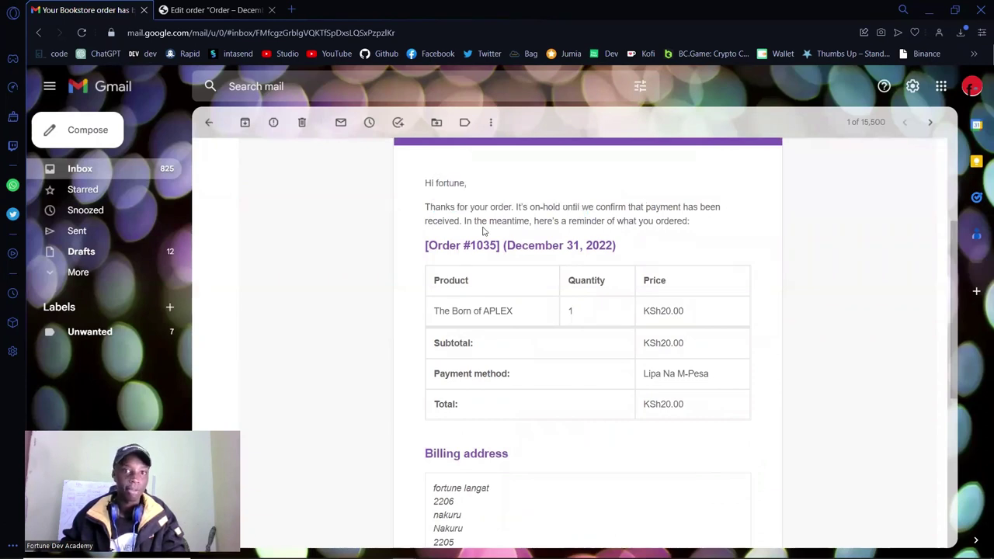
drag(465, 220, 519, 221)
click(612, 232)
drag(623, 222, 702, 227)
click(702, 227)
drag(504, 283, 686, 359)
click(703, 269)
scroll(601, 413, down, 5)
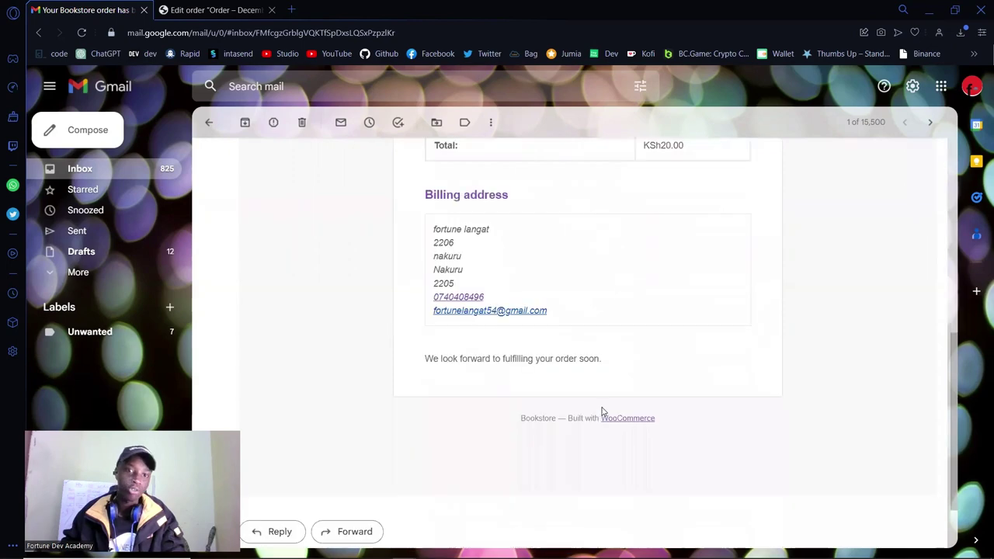
scroll(637, 404, up, 7)
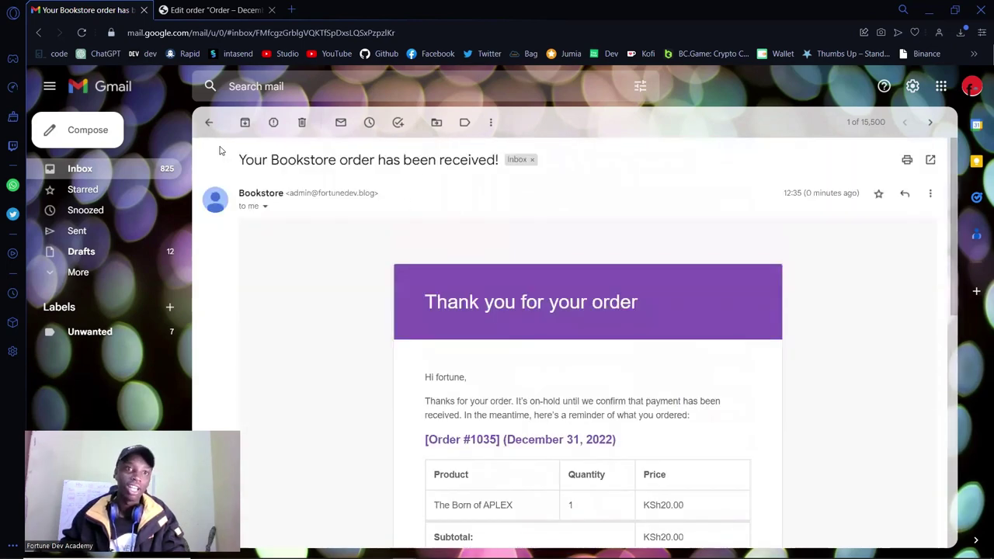
Reopen the order-received email from the inbox, then return to the WordPress order tab
click(208, 122)
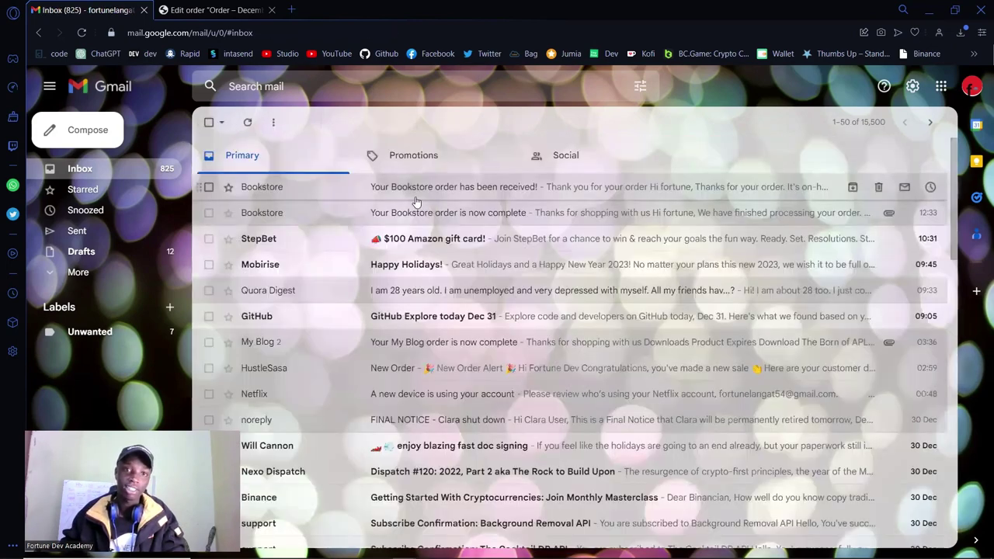
click(432, 192)
scroll(479, 353, down, 3)
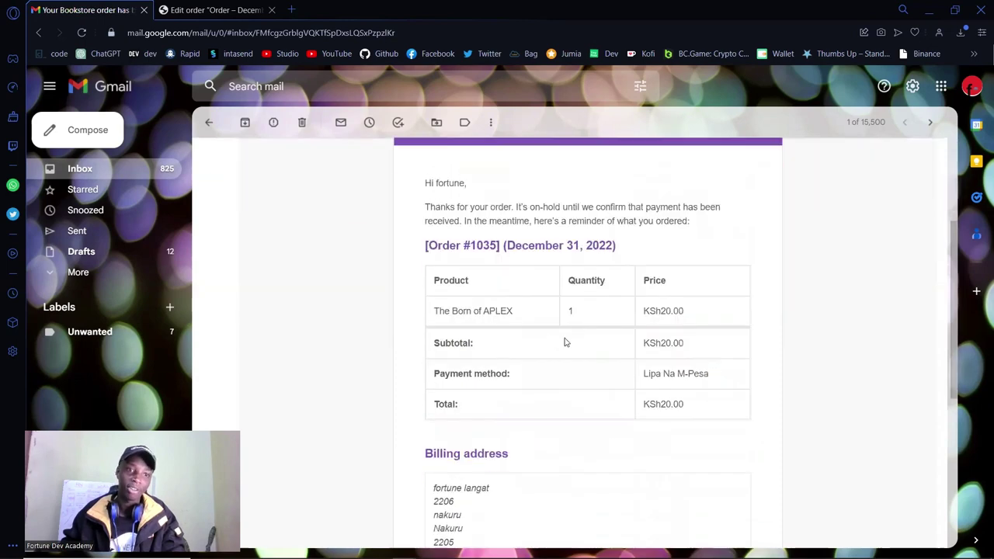
scroll(559, 352, up, 3)
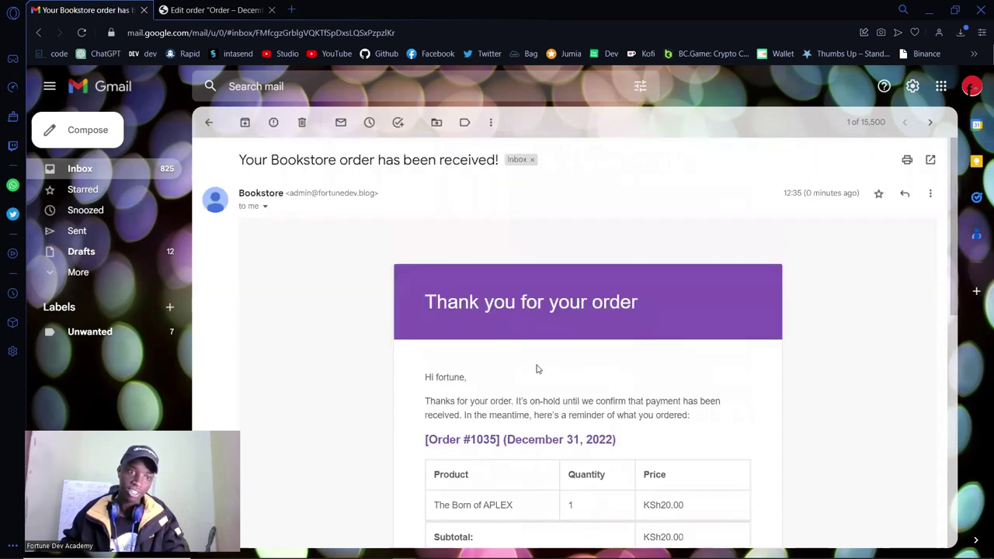
key(ctrl+Tab)
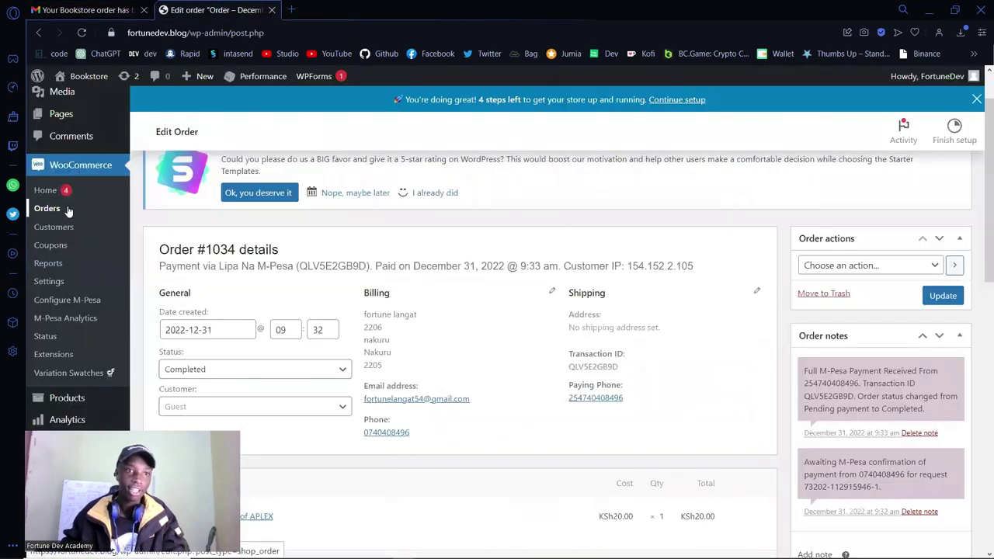
Open order #1035 from WooCommerce Orders and read its Request cancelled and status-change notes
click(68, 210)
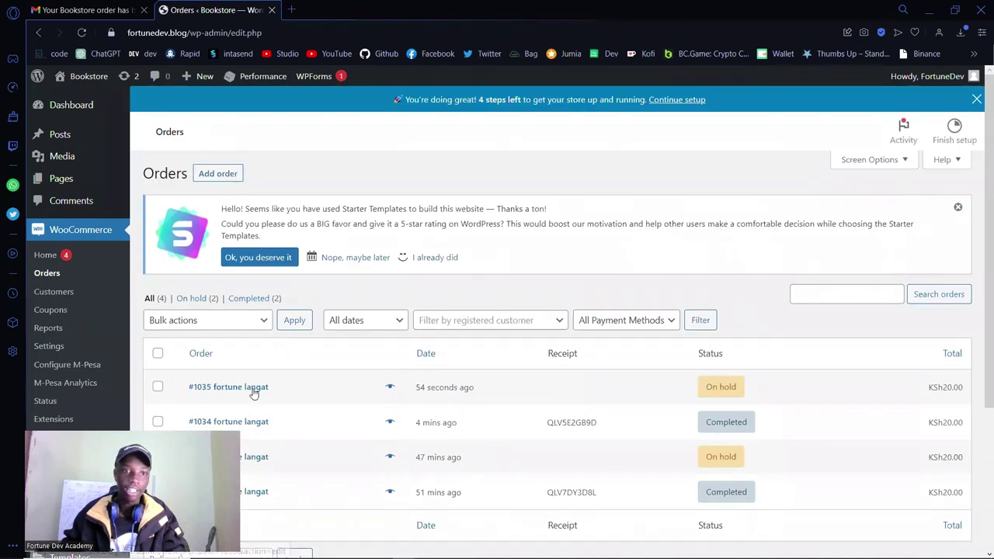
click(253, 387)
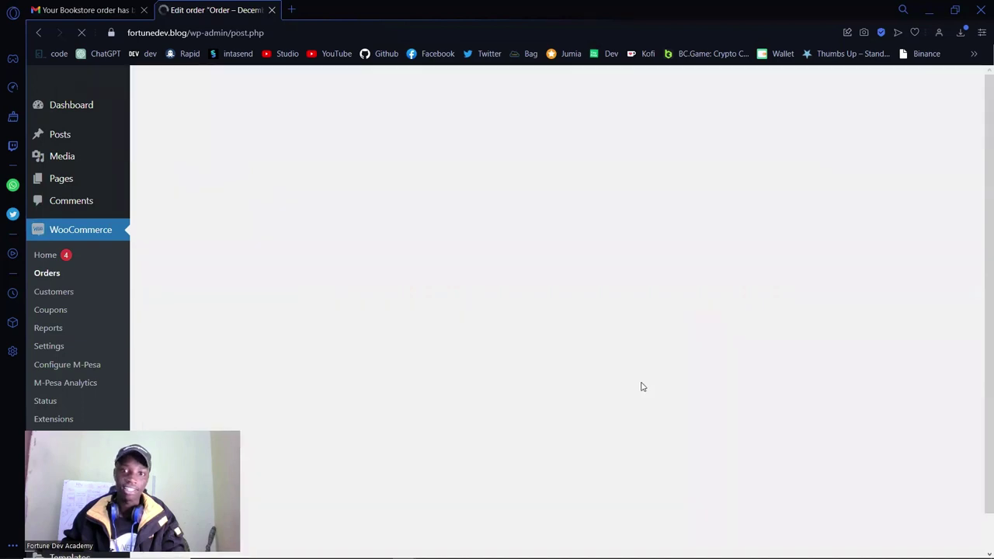
scroll(777, 295, down, 2)
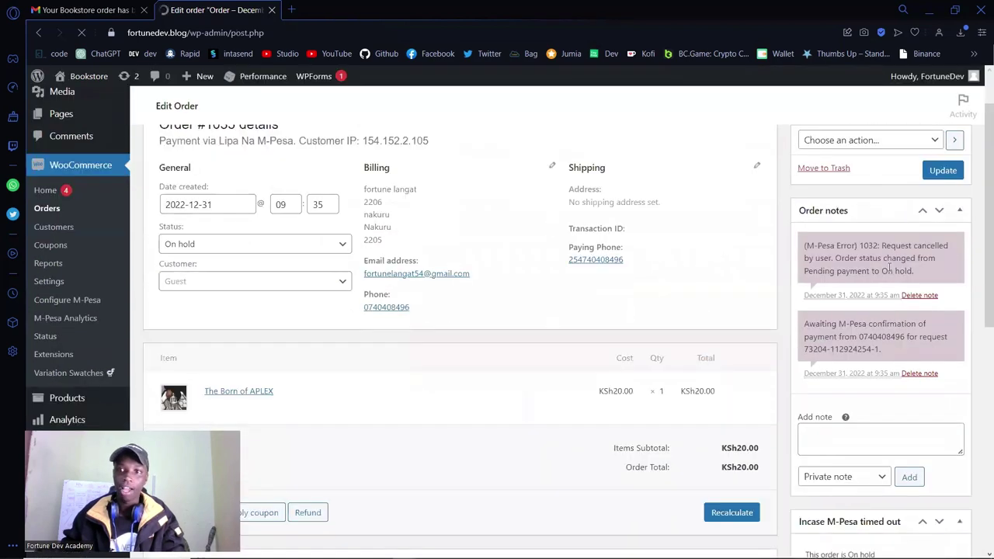
scroll(874, 293, down, 2)
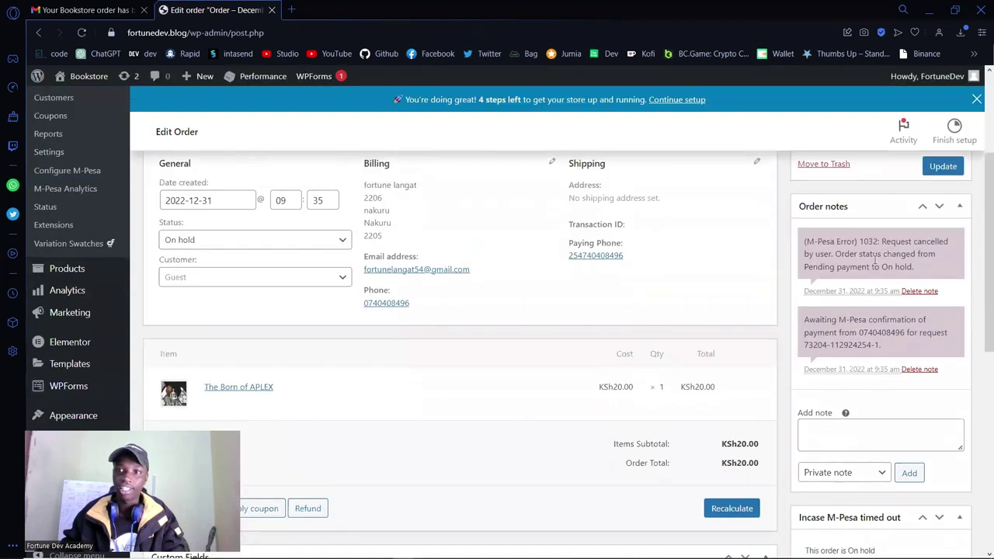
drag(884, 241, 949, 242)
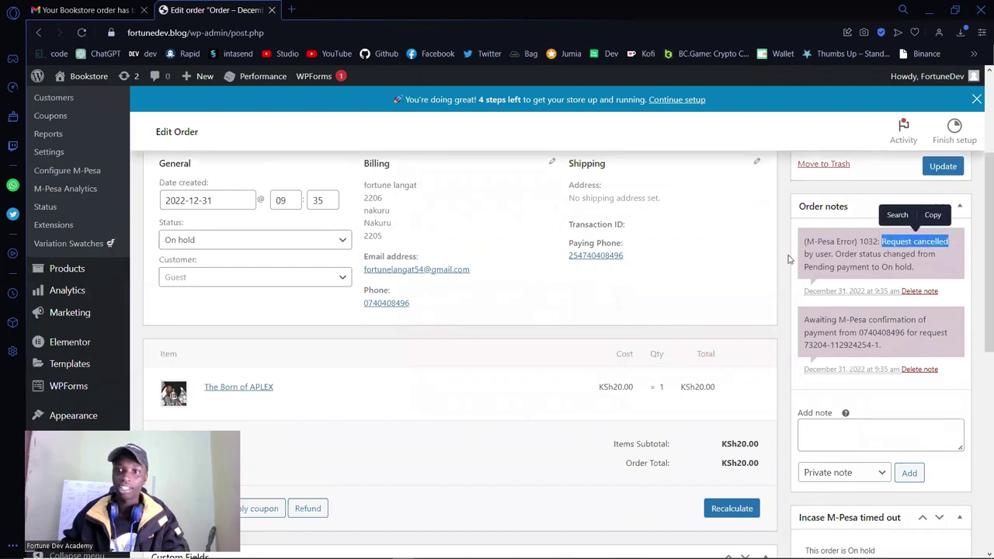
click(878, 265)
drag(852, 255, 889, 255)
click(860, 267)
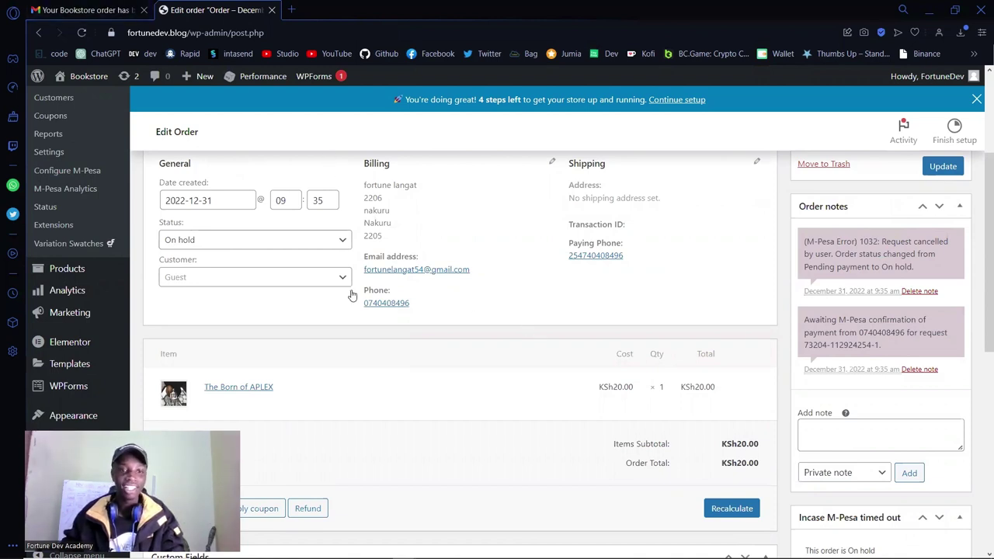
mouse_move(404, 550)
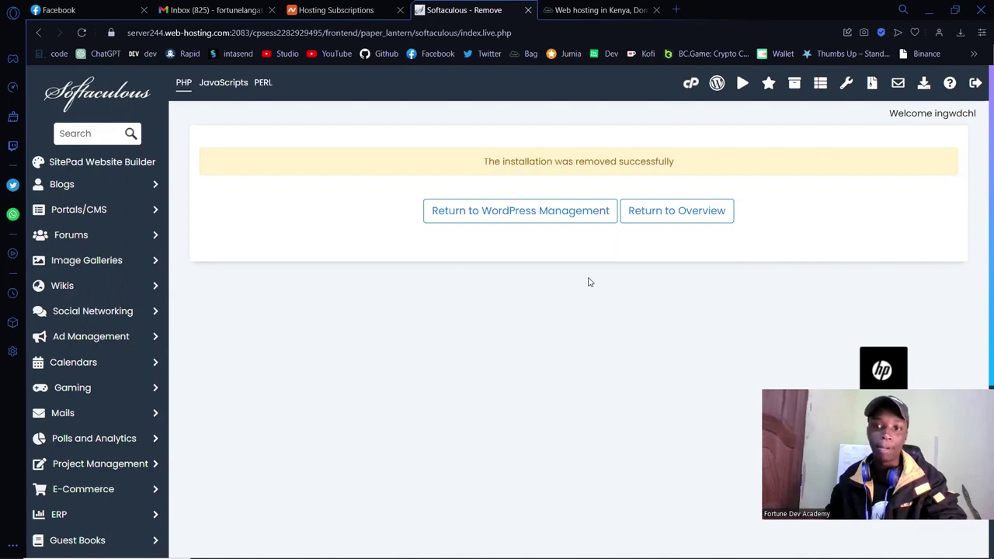
Switch to the 'Web hosting in Kenya' Truehost tab
click(567, 12)
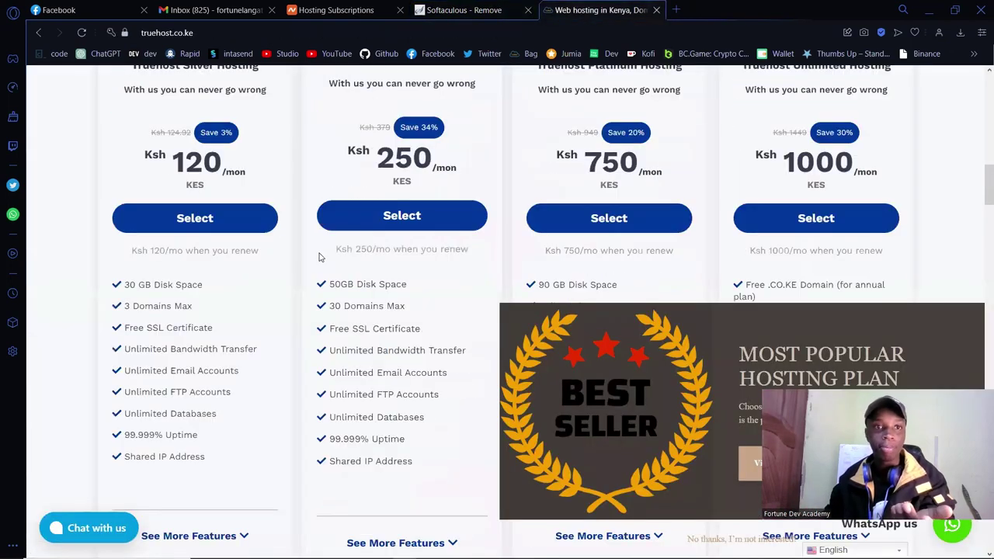
Review the Truehost plans from Ksh 120 to Ksh 1000 a month, then return to Softaculous
scroll(311, 268, up, 1)
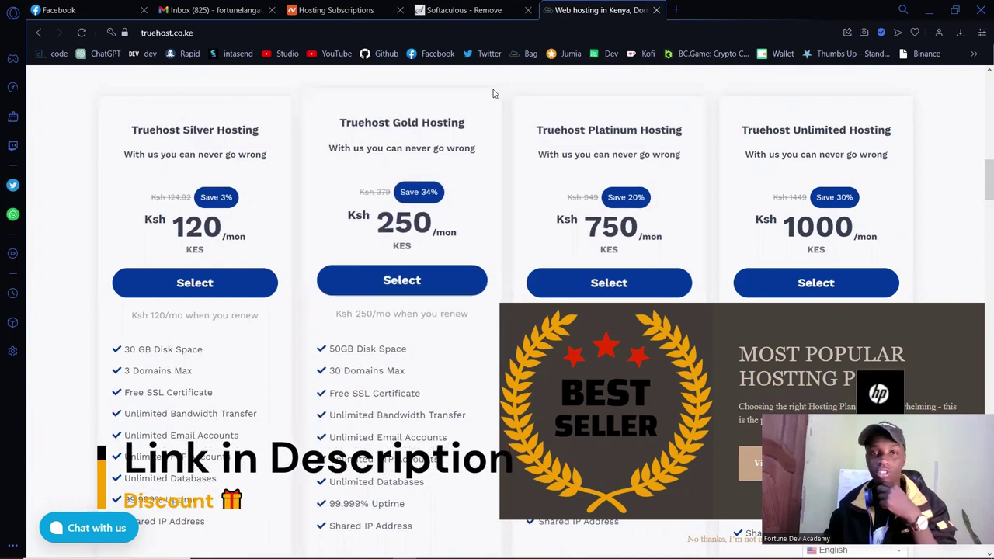
click(464, 10)
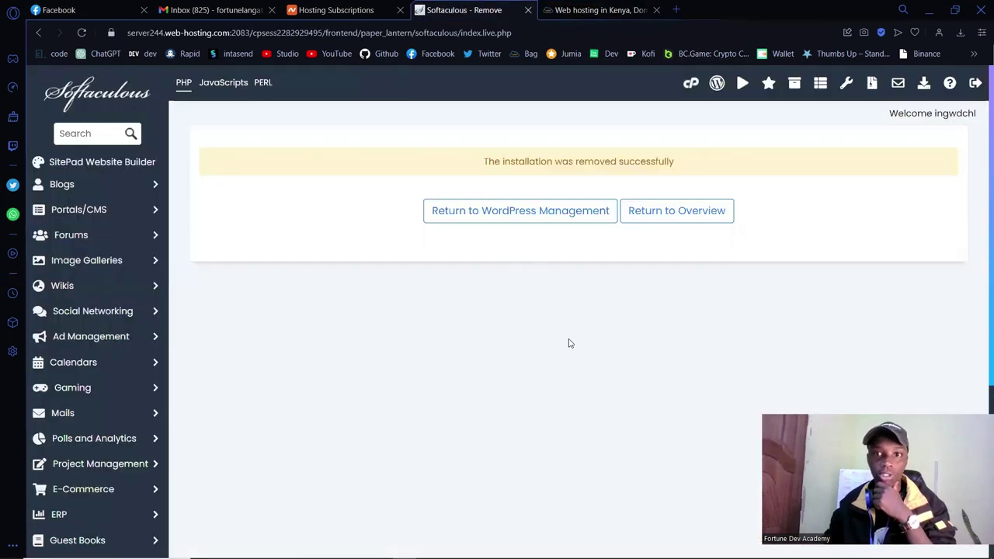
Return to WordPress Management, close Hosting Subscriptions, and begin an install on fortunedev.blog
click(517, 221)
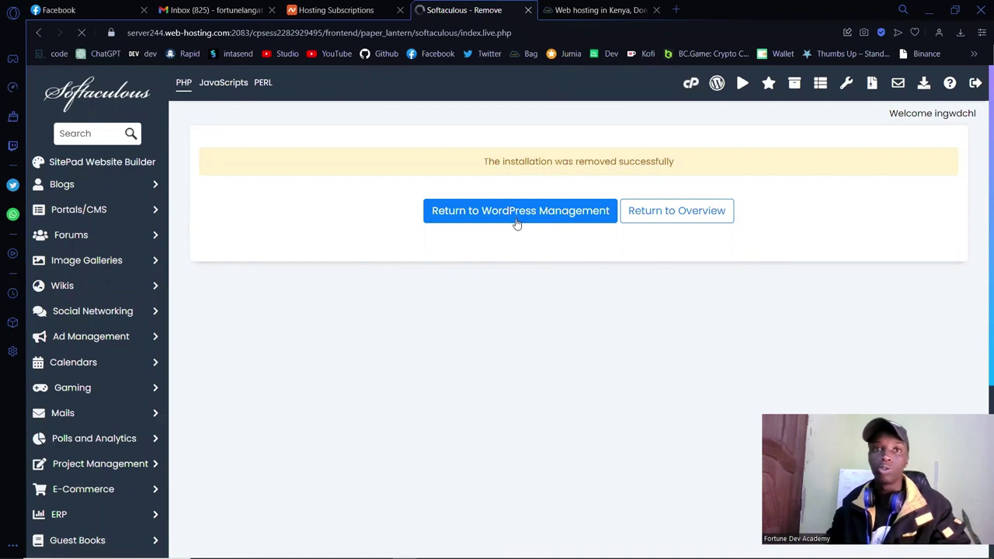
click(399, 10)
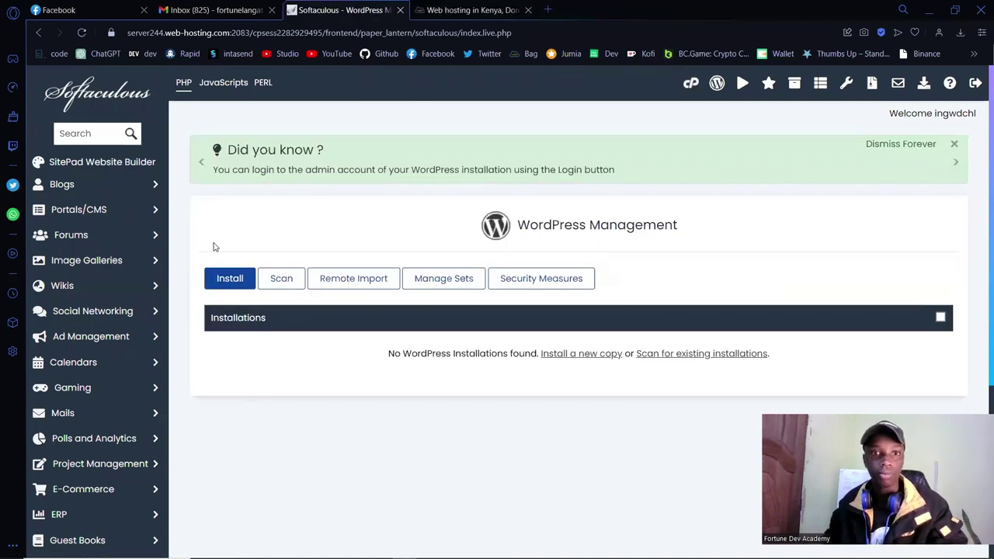
click(228, 281)
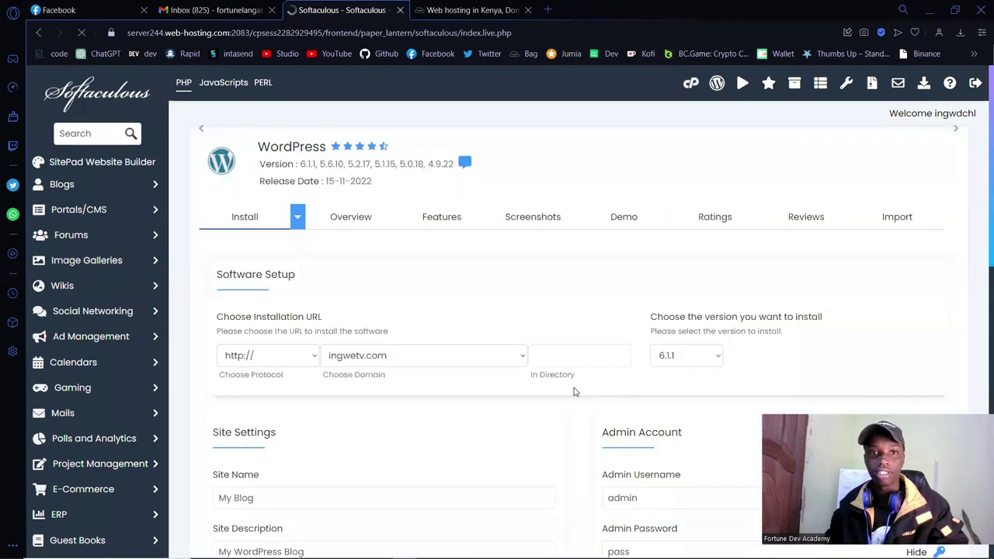
scroll(477, 322, down, 1)
scroll(482, 320, down, 4)
click(479, 231)
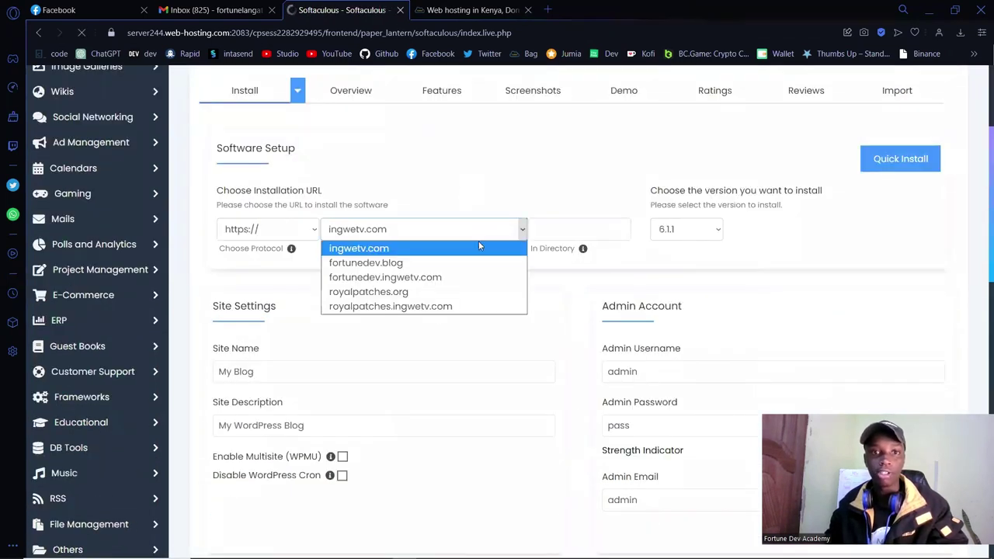
click(410, 264)
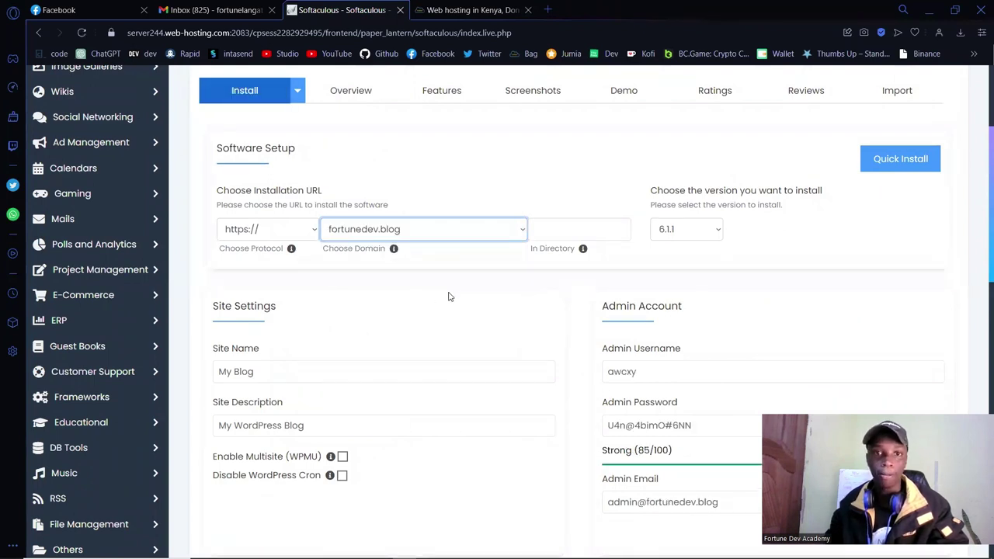
scroll(481, 291, down, 5)
Change the admin username to 'FortuneDecv'
click(668, 188)
key(ctrl+a)
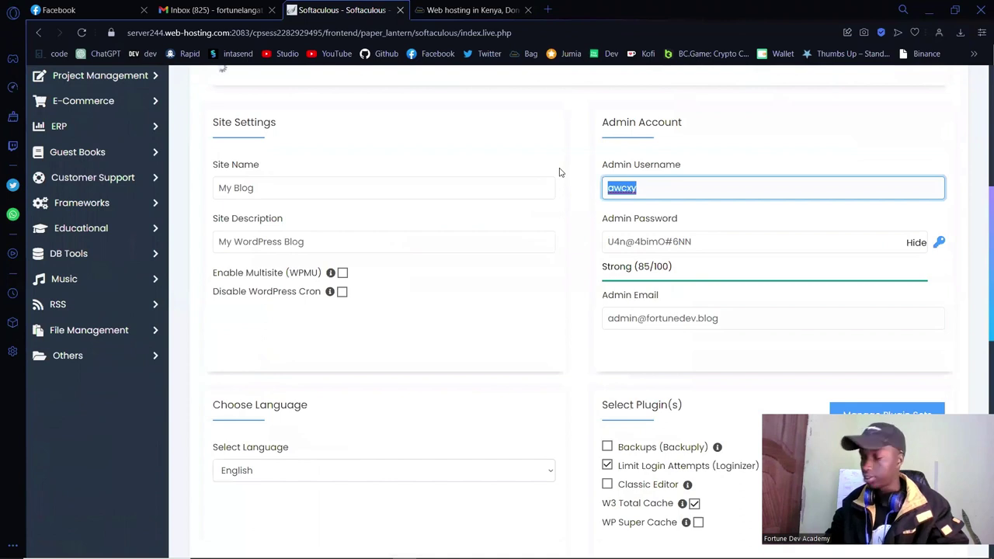
key(BackSpace)
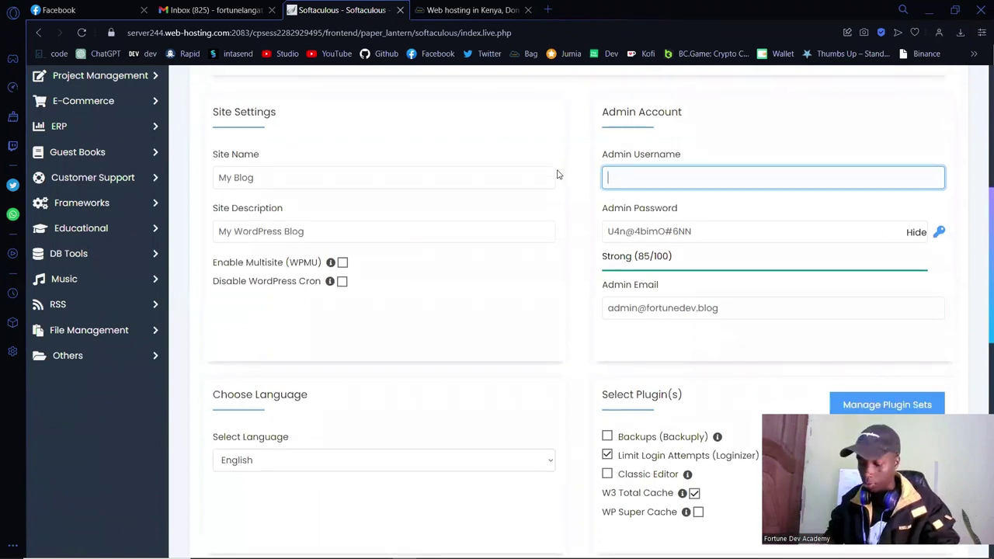
text(FortuneDecv)
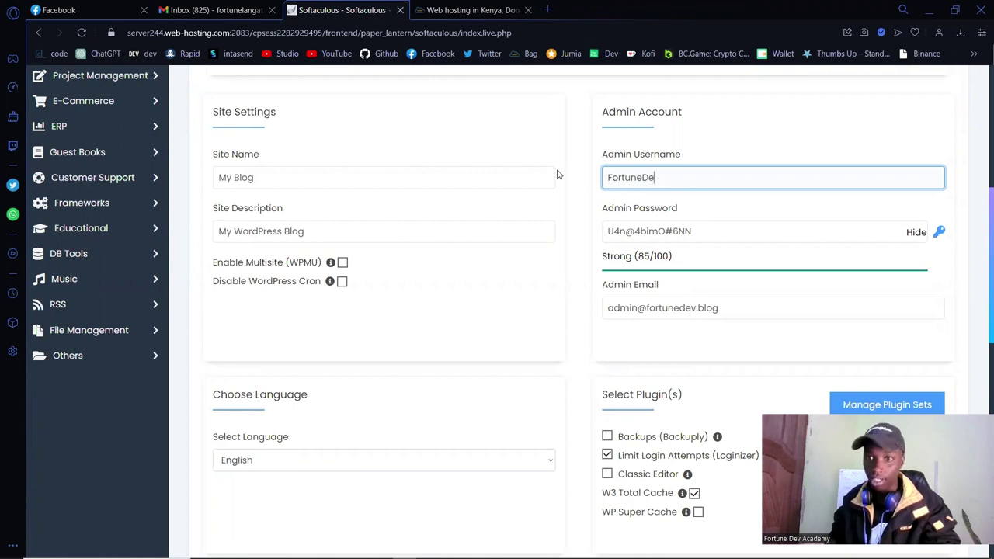
Replace the generated admin password with a custom one rated Strong
click(705, 230)
key(ctrl+a)
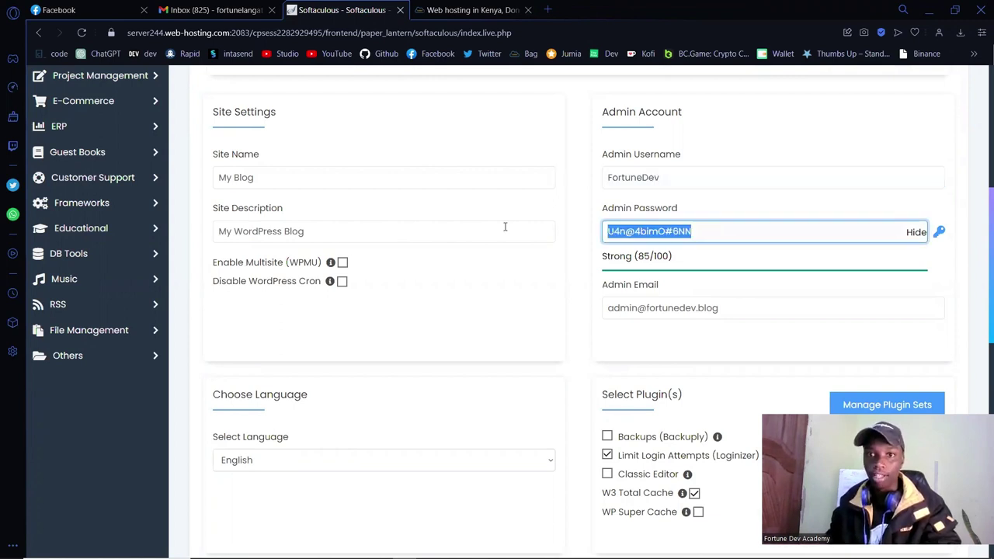
key(BackSpace)
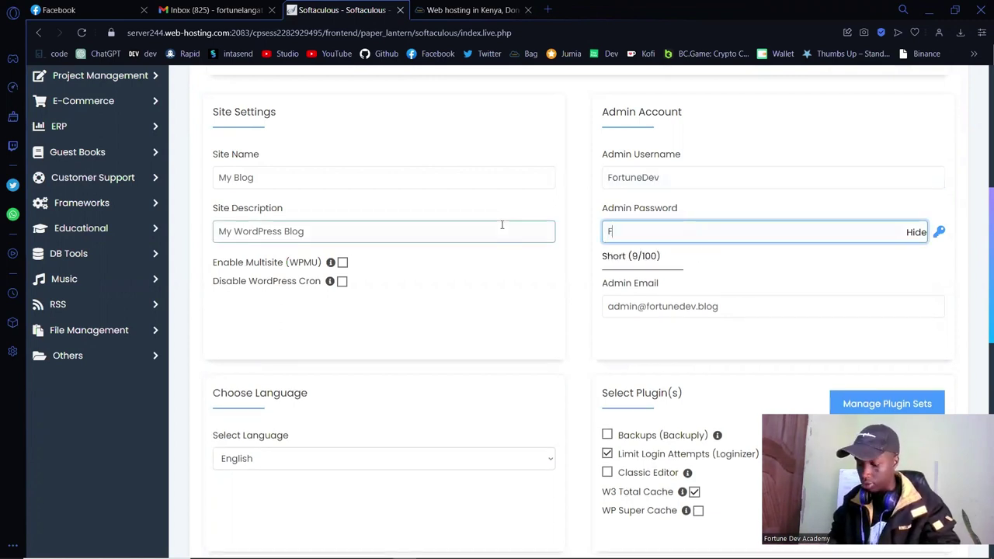
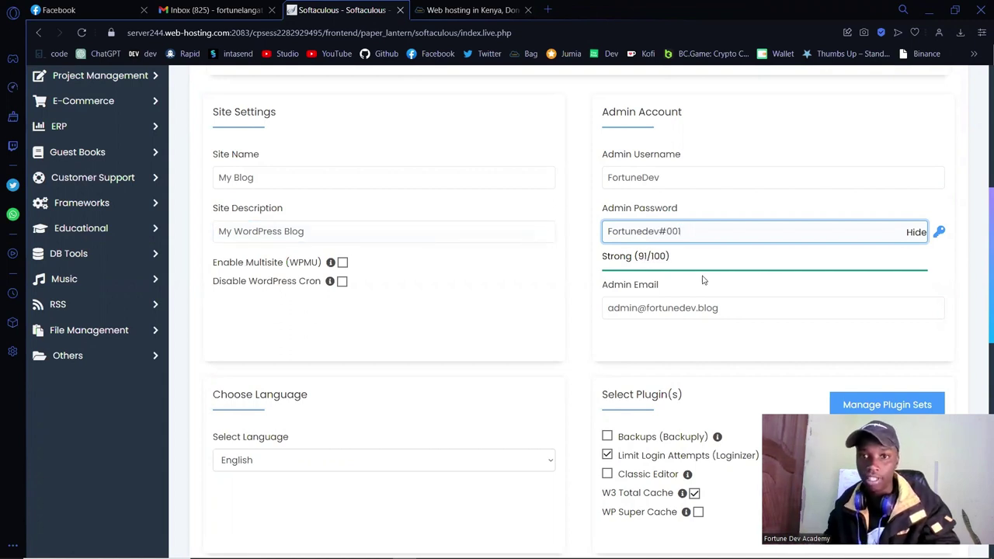
scroll(543, 296, down, 3)
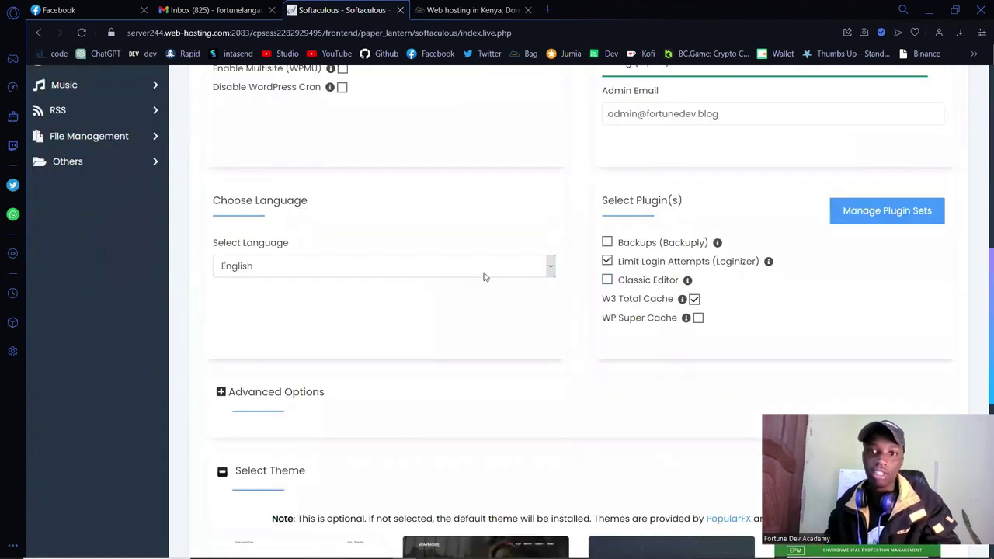
Leave the Limit Login Attempts (Loginizer) plugin out of the install
click(607, 262)
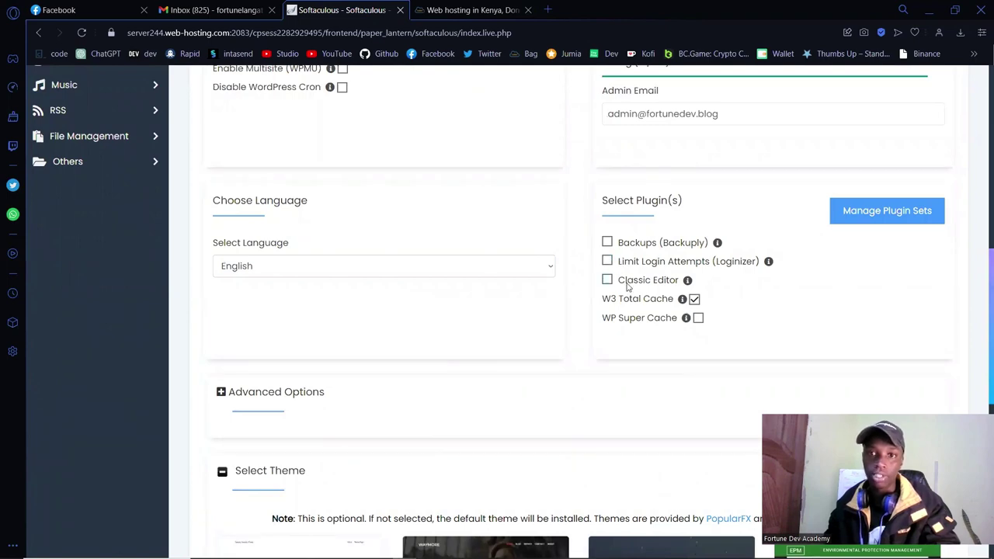
scroll(460, 272, down, 3)
scroll(429, 277, up, 4)
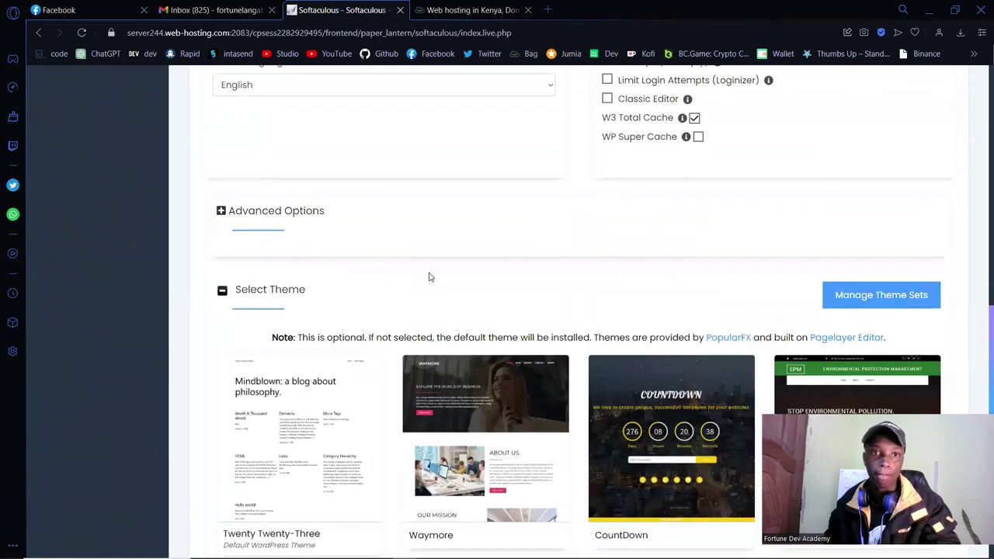
scroll(490, 287, up, 2)
Set the site name to 'Bookstore' and the description to 'the best book in hand!'
click(233, 243)
key(ctrl+a)
key(BackSpace)
text(F)
key(BackSpace)
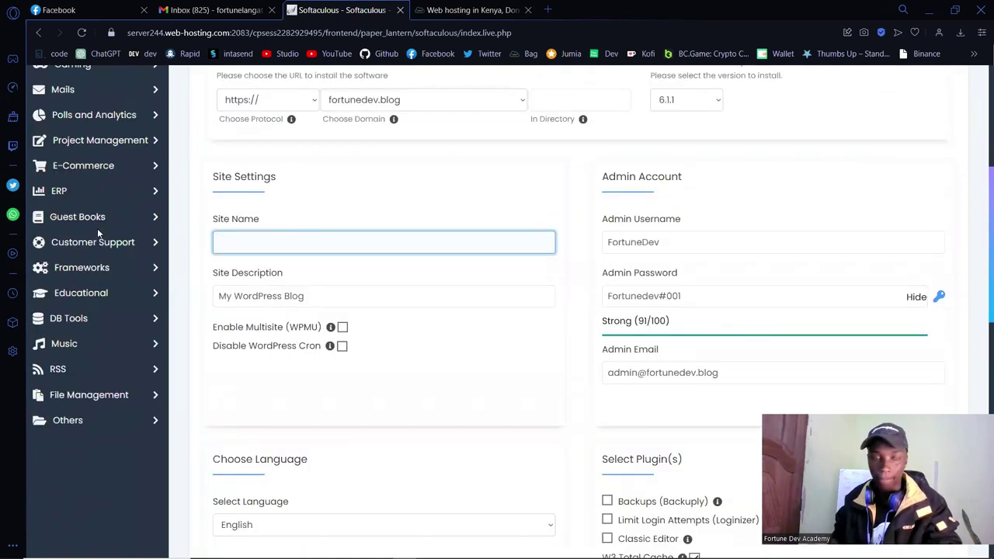
text(Bookst)
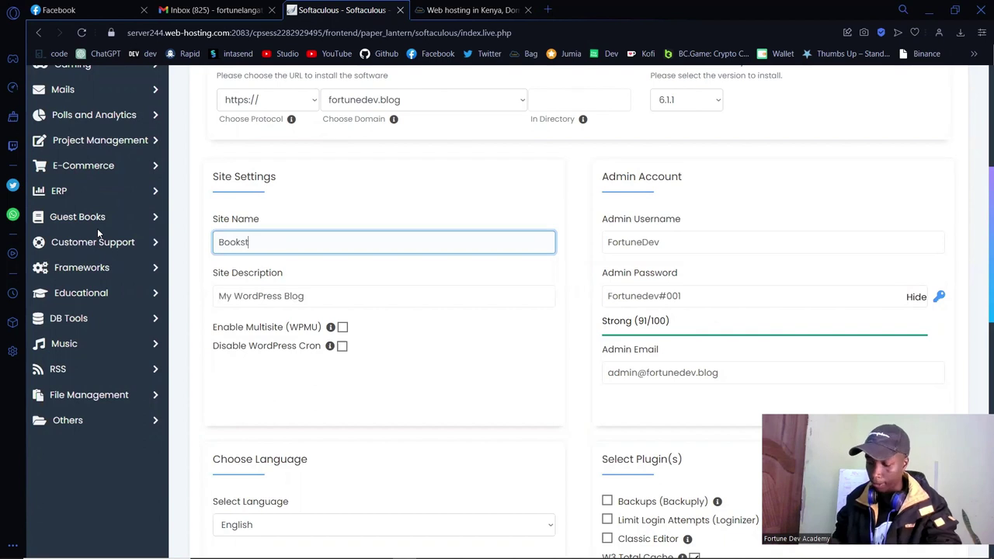
text(ore)
key(Tab)
key(ctrl+a)
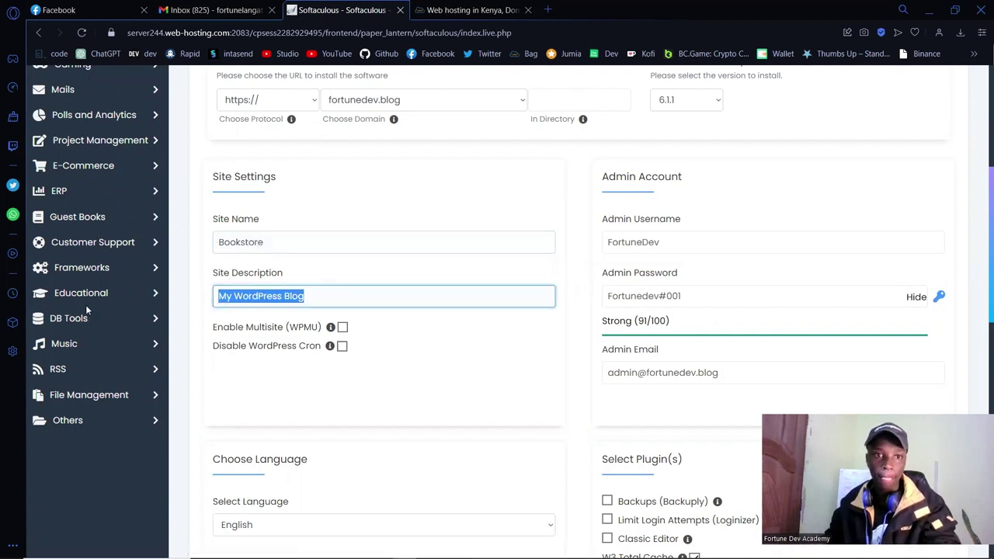
key(BackSpace)
text(the best book in hand)
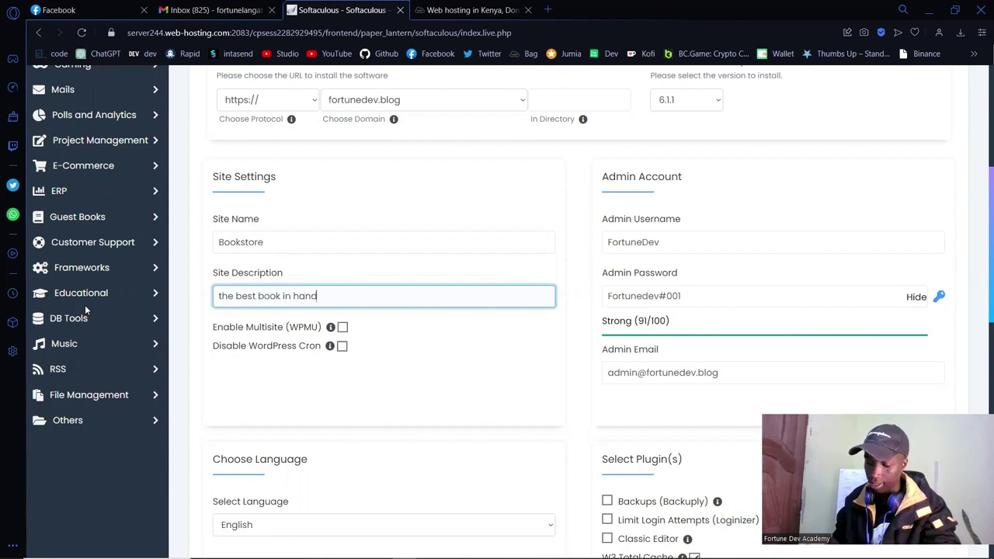
text(!)
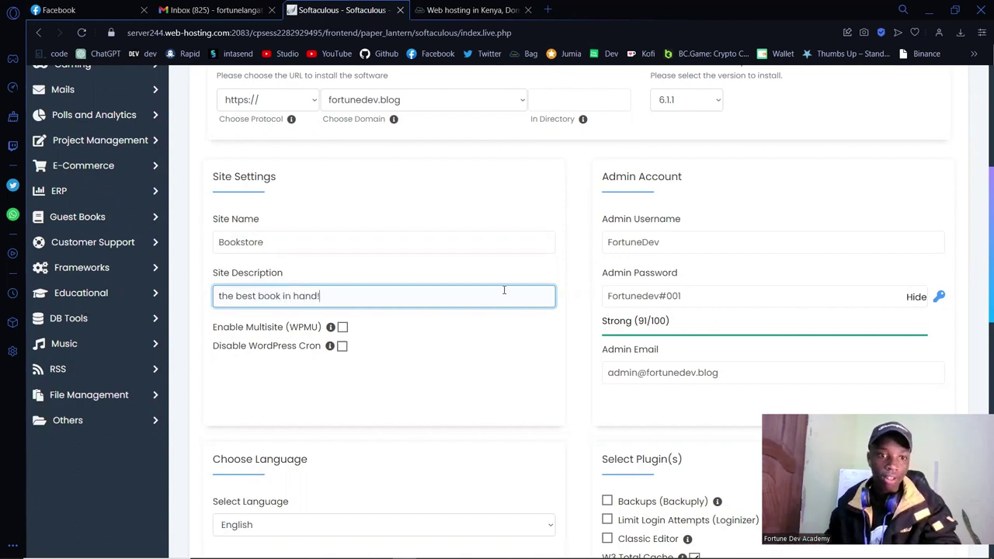
Start the WordPress installation
scroll(466, 311, down, 8)
scroll(540, 341, down, 2)
click(582, 384)
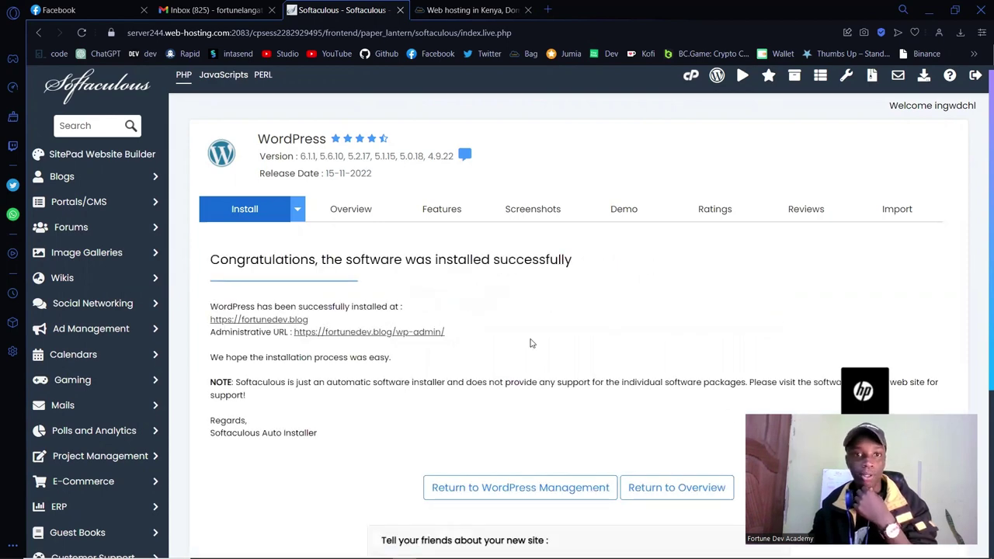
Open the new fortunedev.blog site in a new tab and view it
scroll(532, 343, down, 2)
right_click(296, 201)
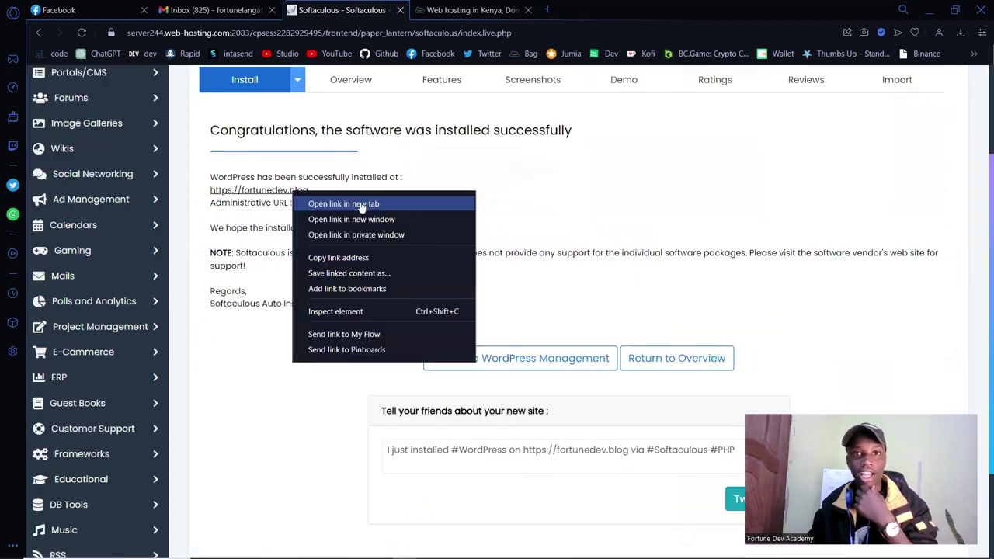
click(362, 203)
click(480, 10)
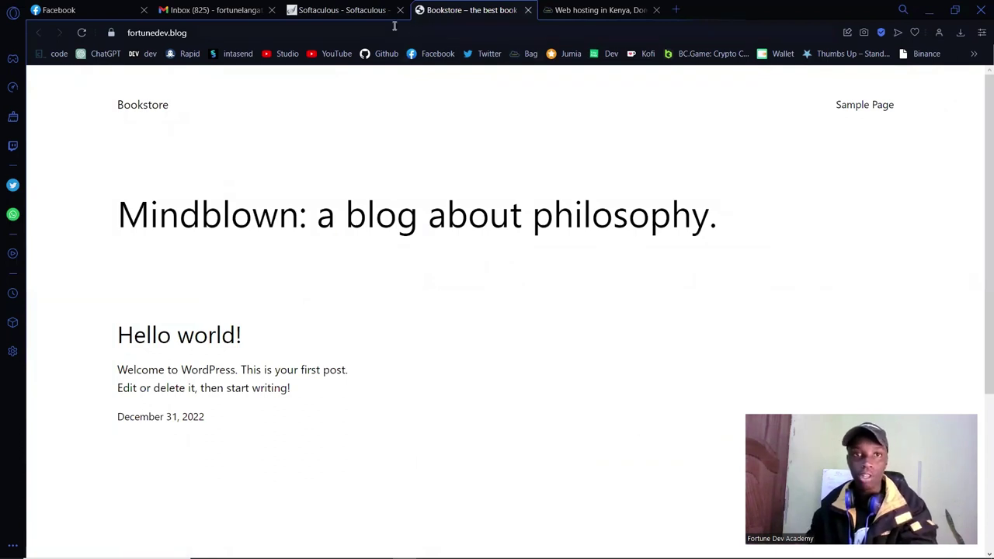
Open the WordPress Administrative URL in a new tab and go to its dashboard
click(356, 10)
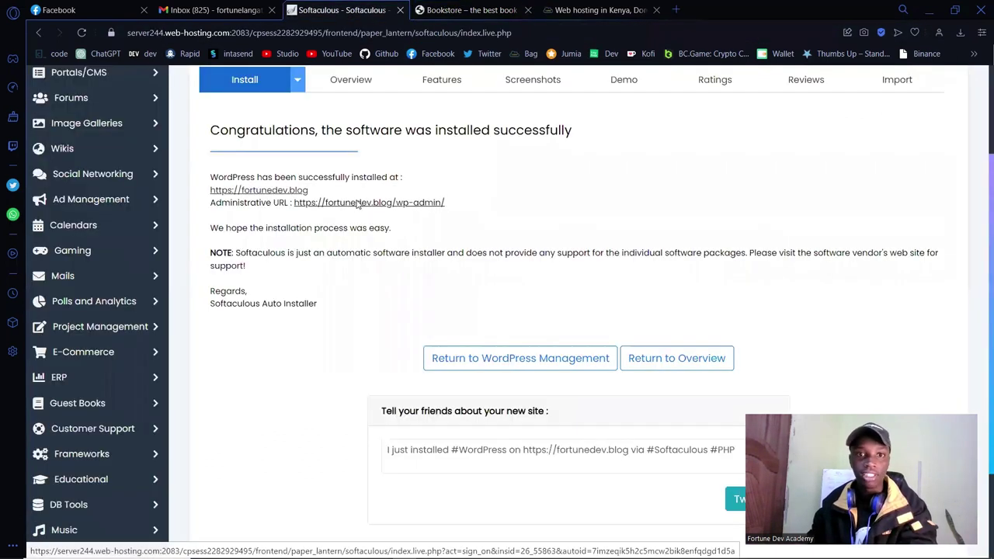
right_click(357, 202)
click(408, 212)
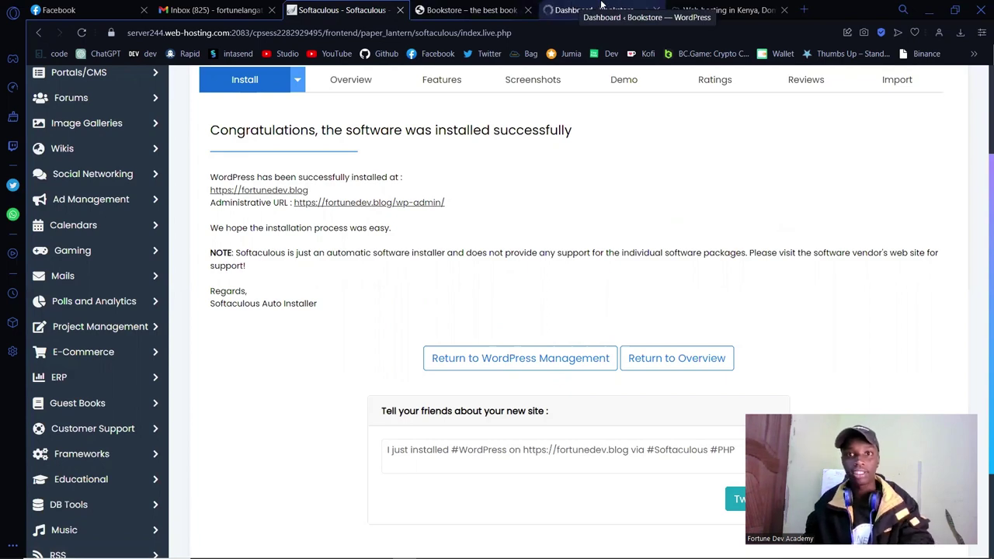
click(596, 8)
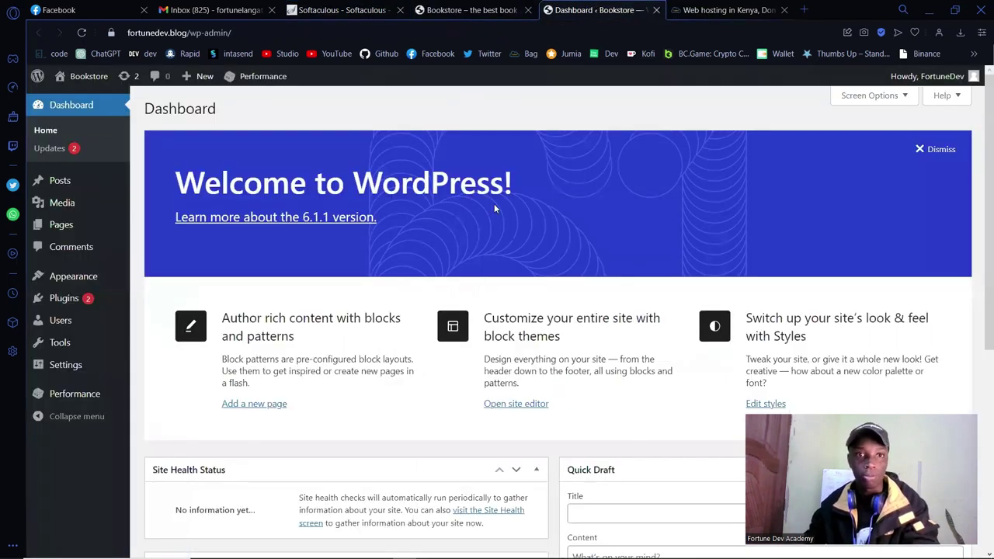
Hide the Site Health Status, Activity, Quick Draft, Events and News, and Welcome widgets
scroll(623, 205, down, 3)
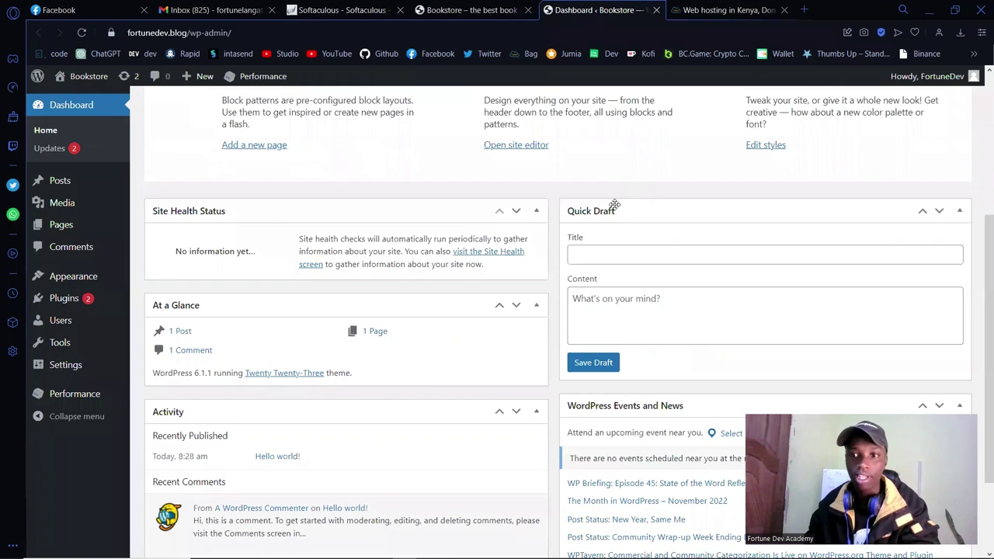
scroll(607, 321, up, 2)
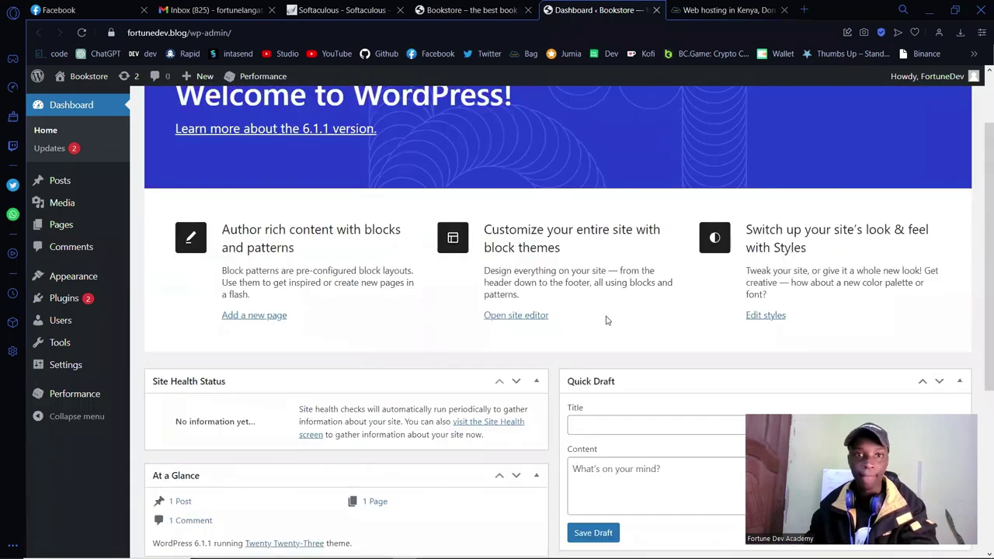
scroll(978, 181, up, 2)
click(895, 99)
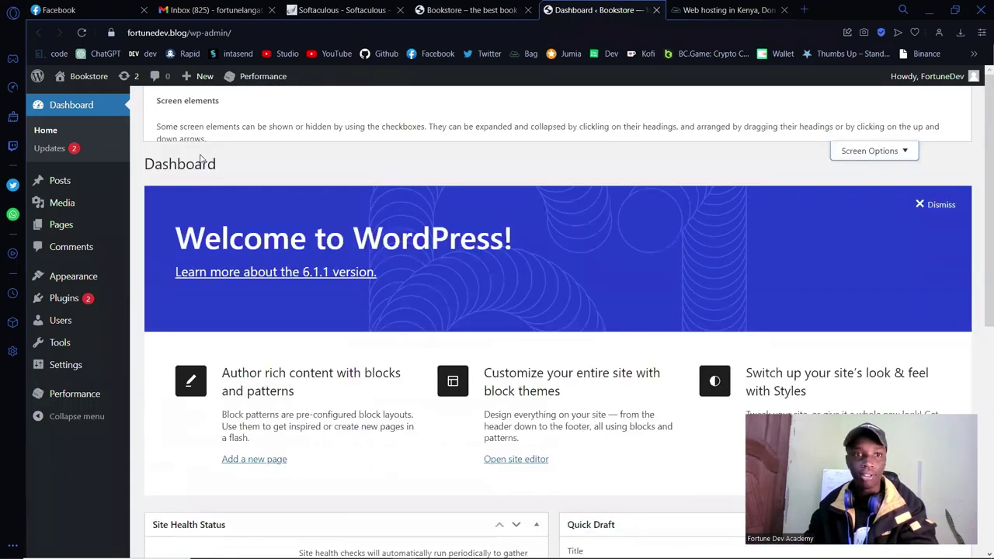
click(162, 167)
click(315, 166)
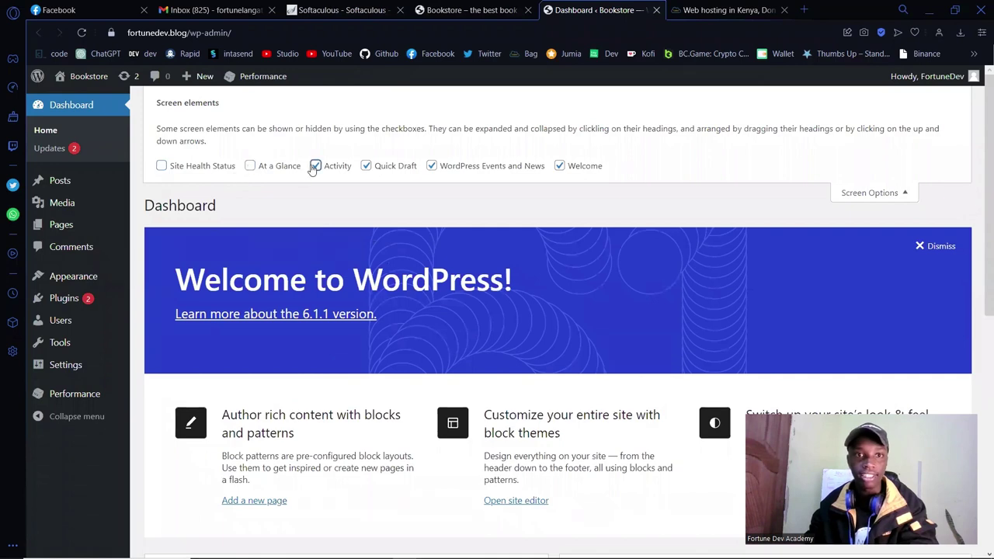
click(366, 166)
click(431, 167)
click(559, 166)
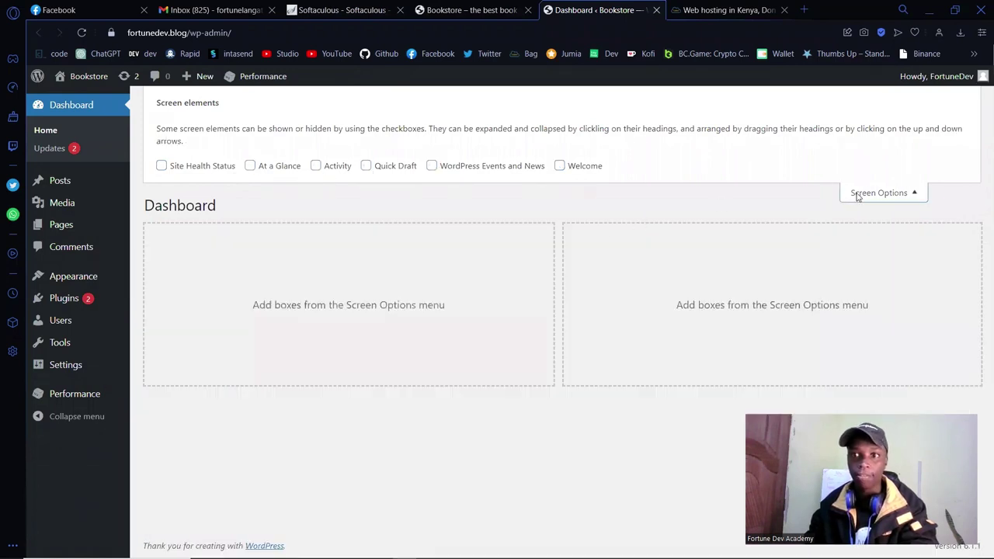
click(862, 192)
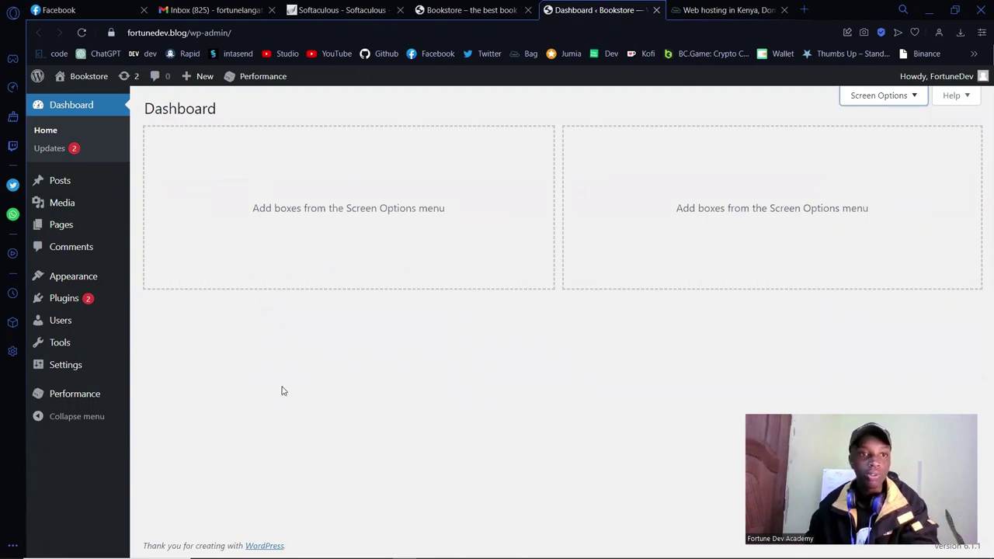
Go to Appearance > Themes and open the Add New themes page
mouse_move(77, 275)
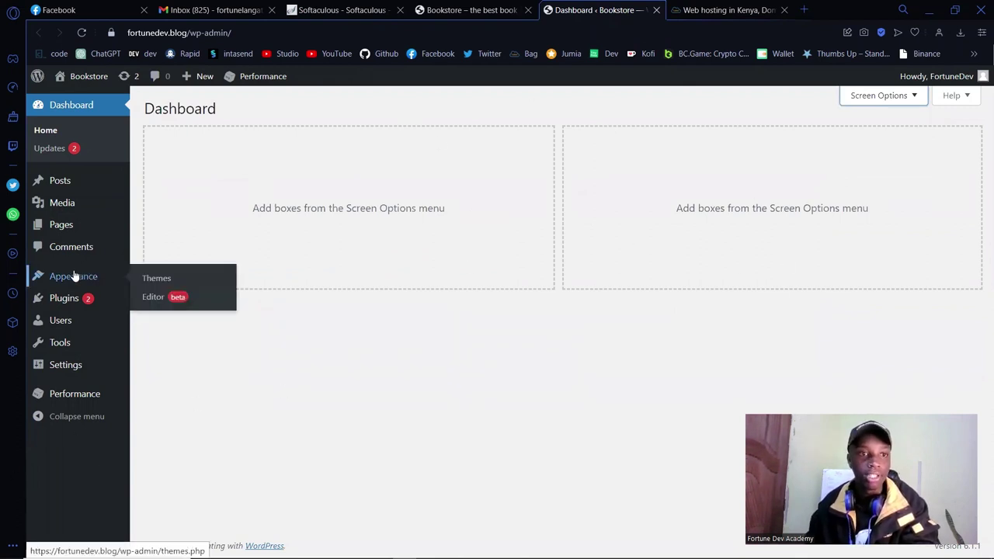
click(149, 281)
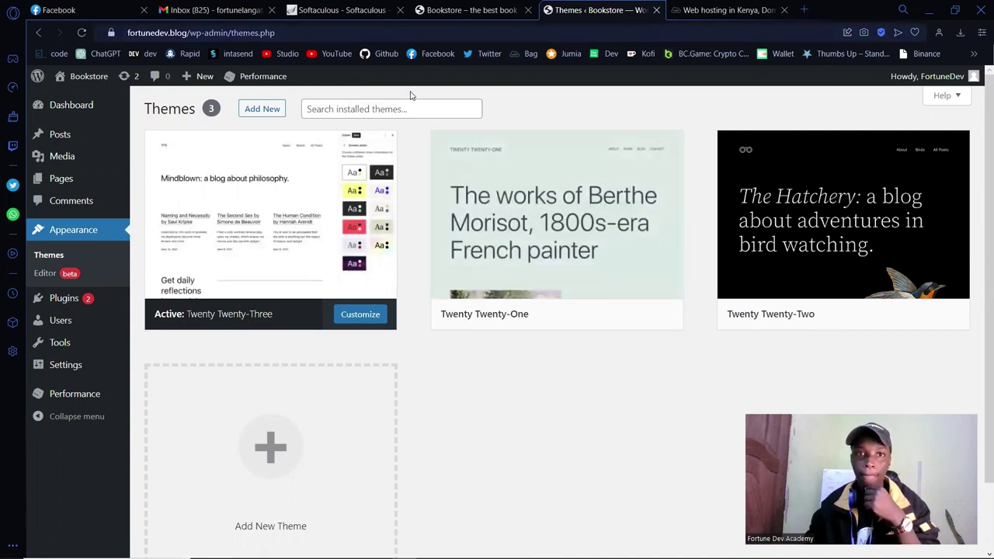
click(396, 110)
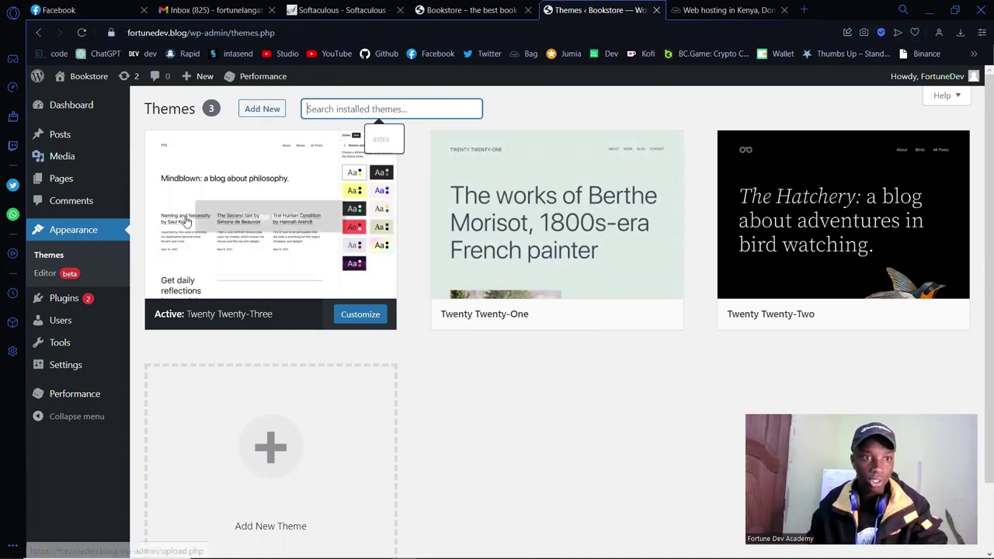
click(271, 109)
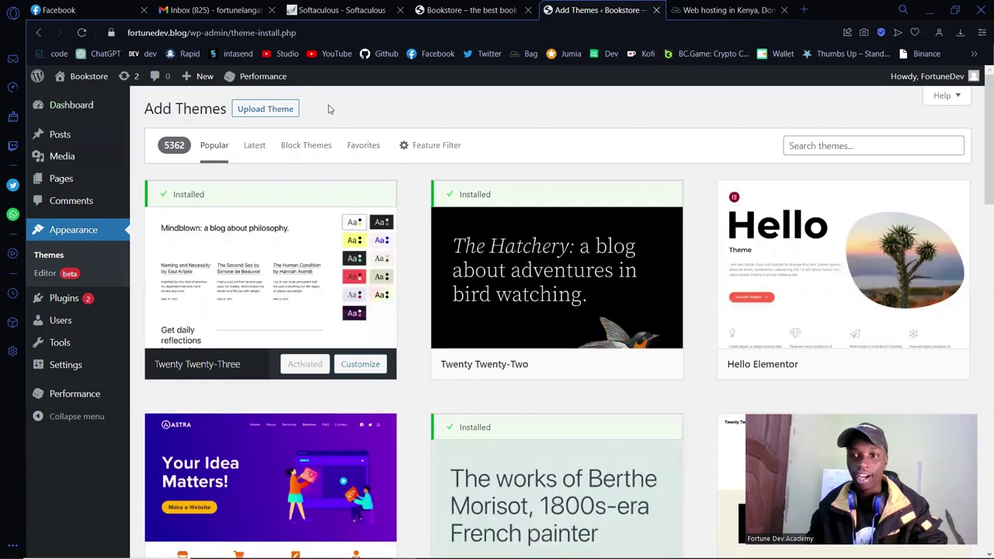
Install the Astra theme and activate it on the Themes page
scroll(394, 221, down, 3)
mouse_move(320, 320)
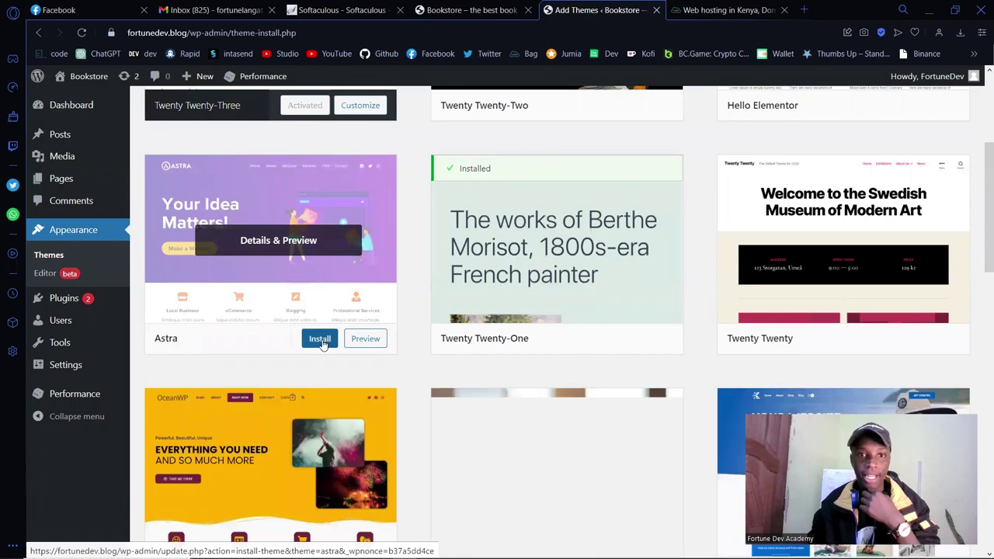
click(320, 340)
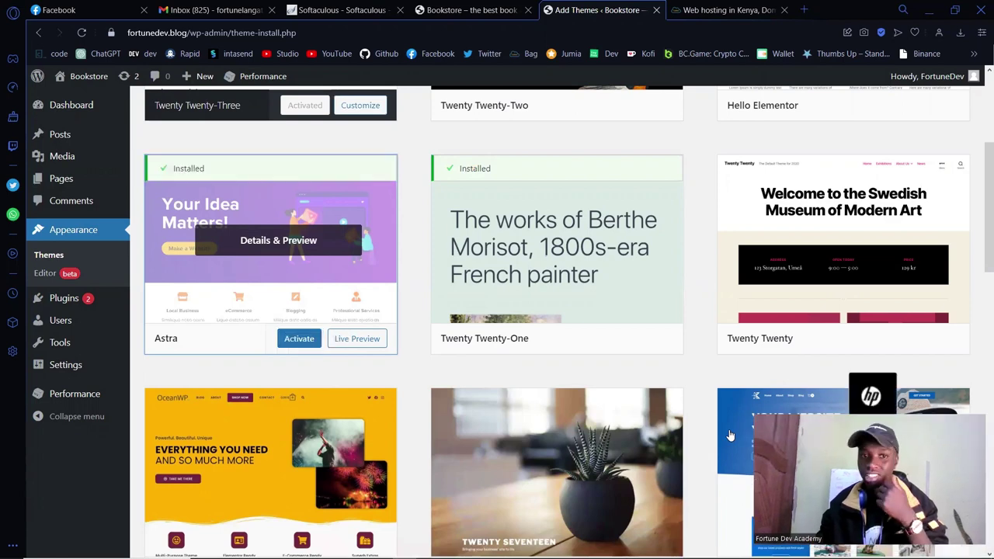
click(299, 340)
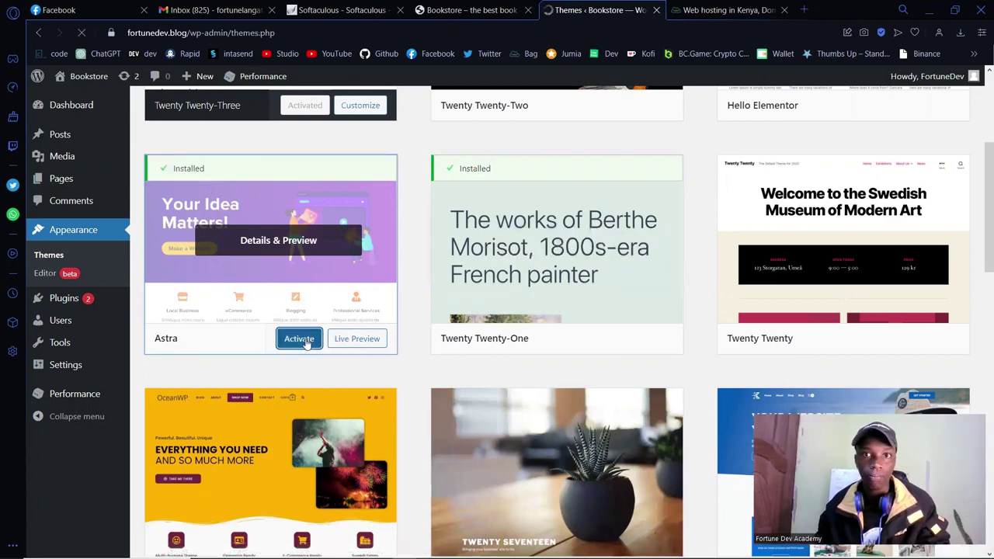
scroll(378, 285, down, 3)
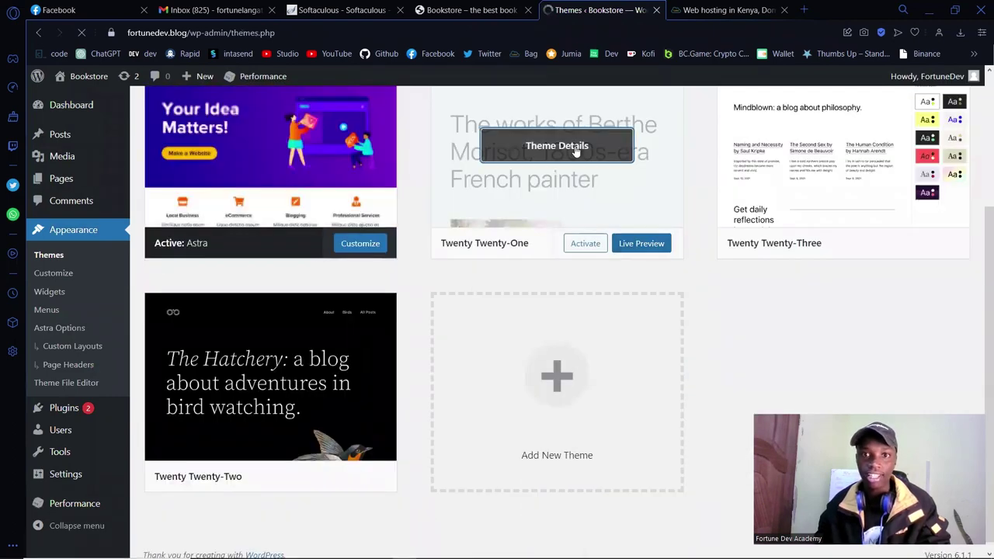
Delete the Twenty Twenty-One and Twenty Twenty-Three themes
click(578, 151)
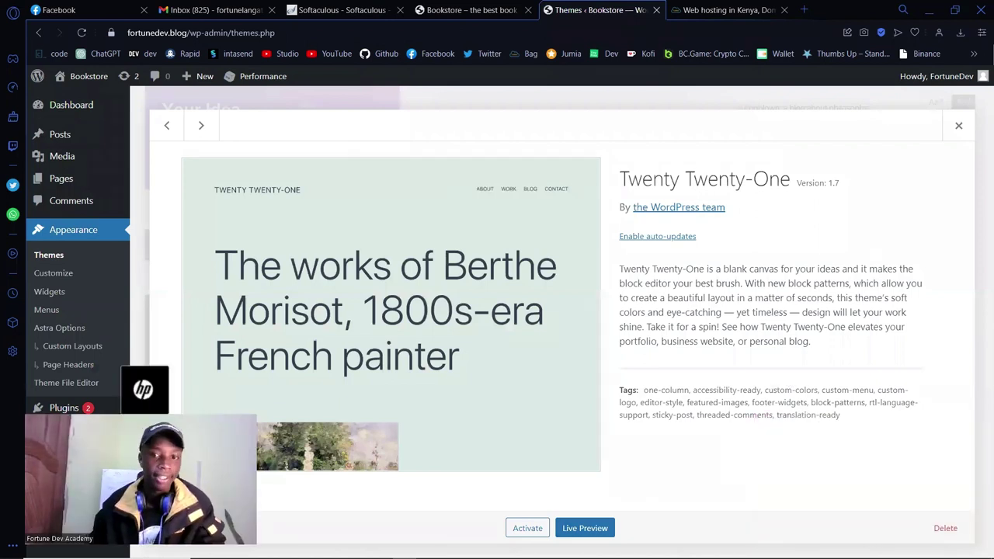
click(946, 529)
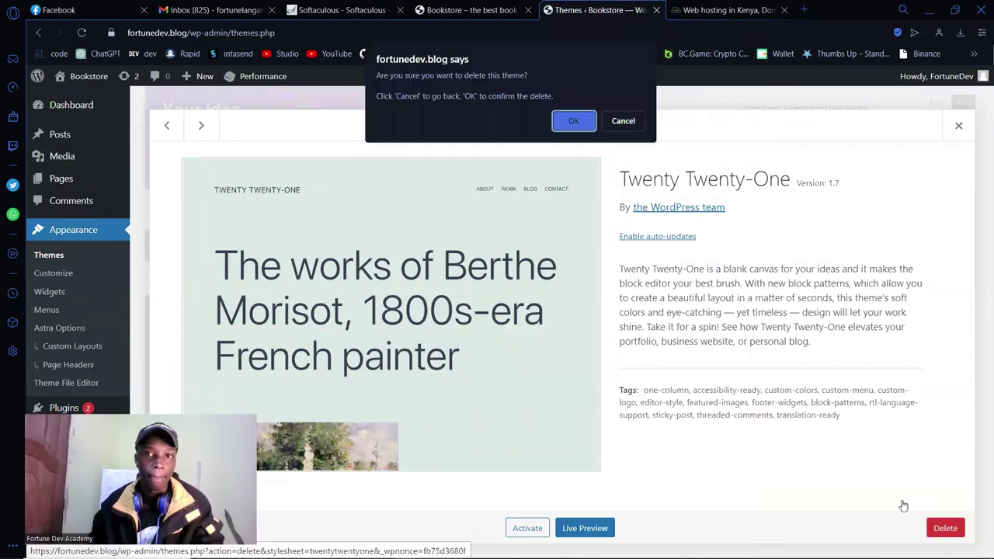
click(572, 120)
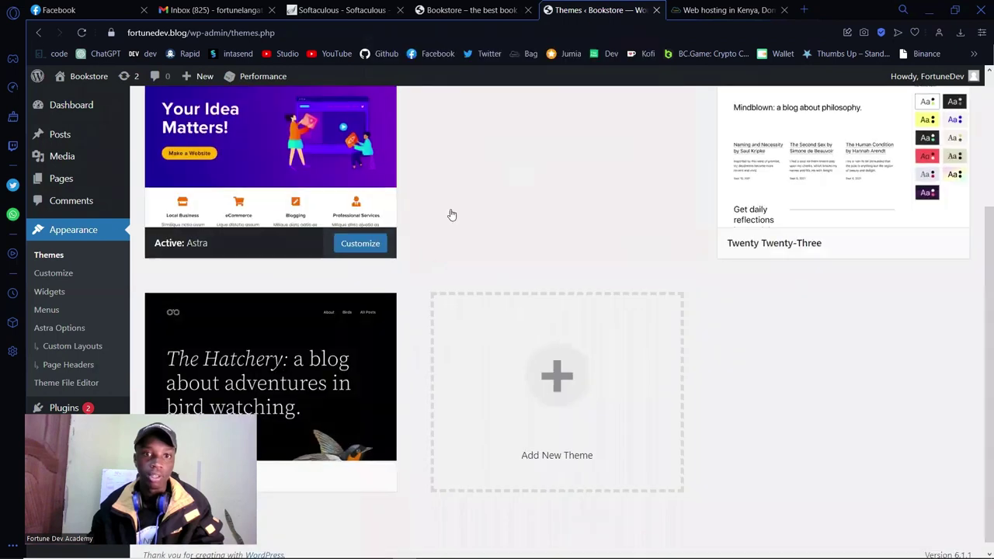
click(557, 148)
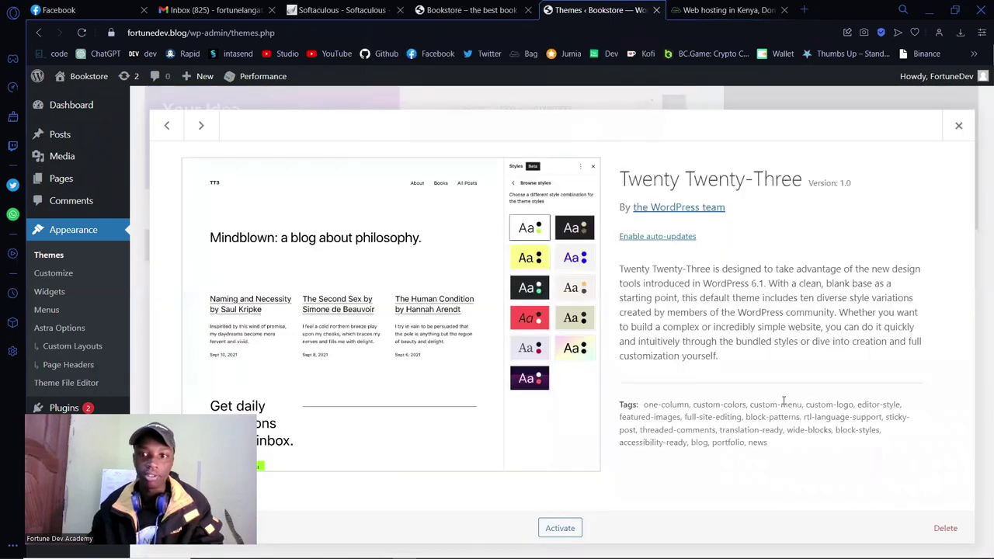
click(945, 528)
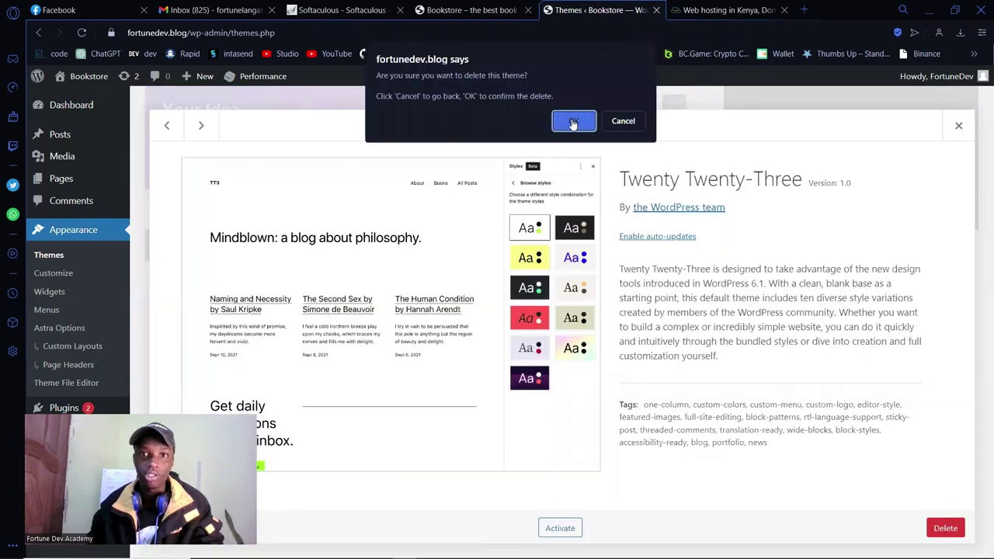
click(572, 122)
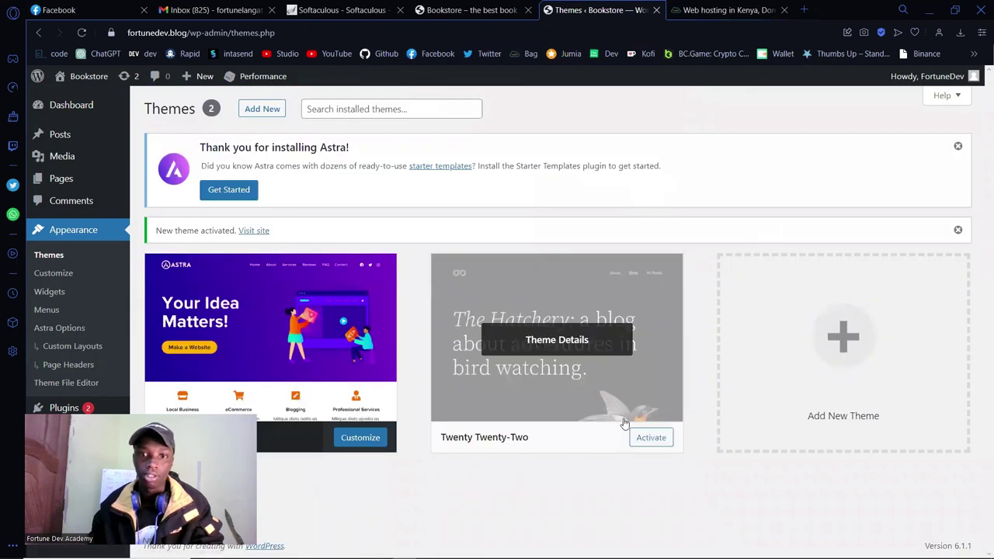
Delete the Twenty Twenty-Two theme, then open Astra's theme options page
click(547, 328)
scroll(620, 459, down, 1)
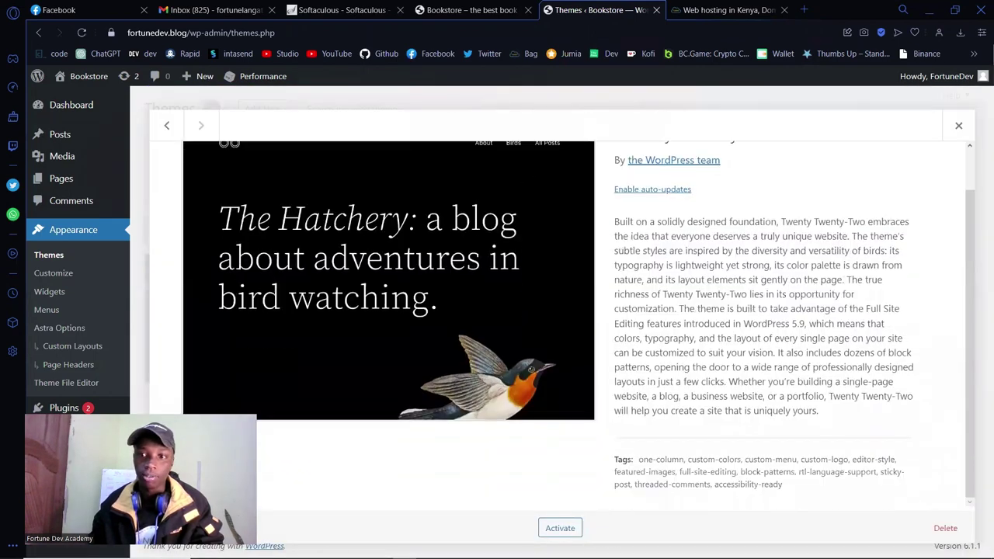
click(946, 530)
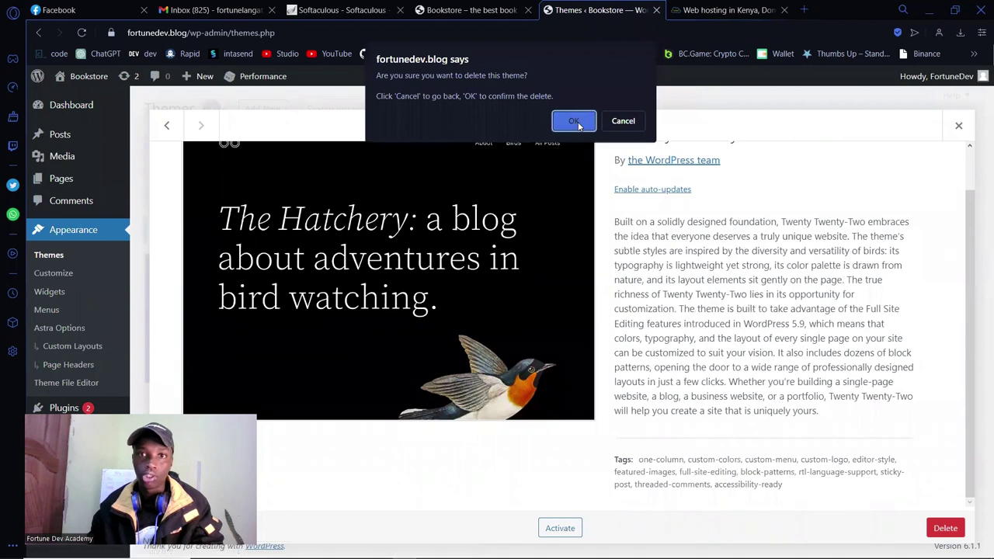
click(577, 125)
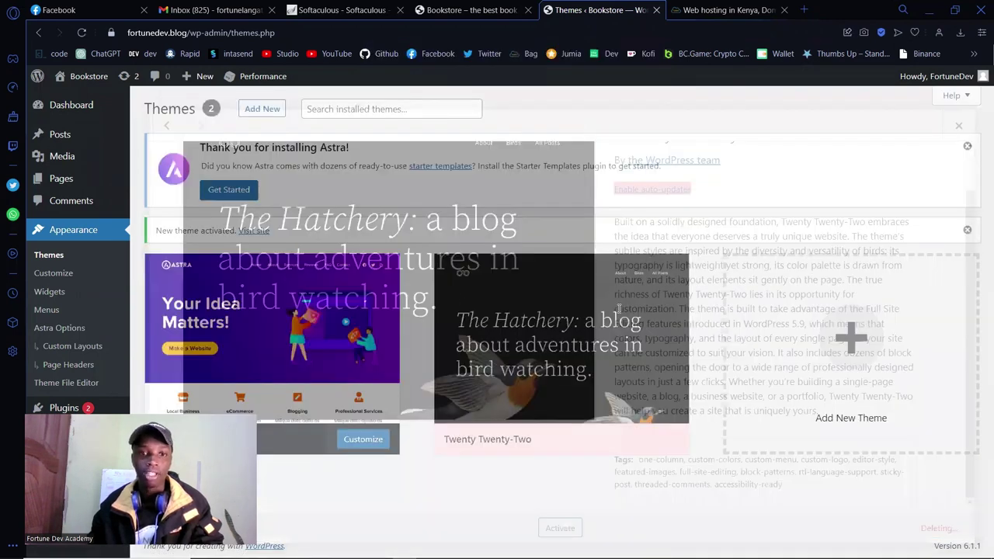
click(265, 316)
click(556, 501)
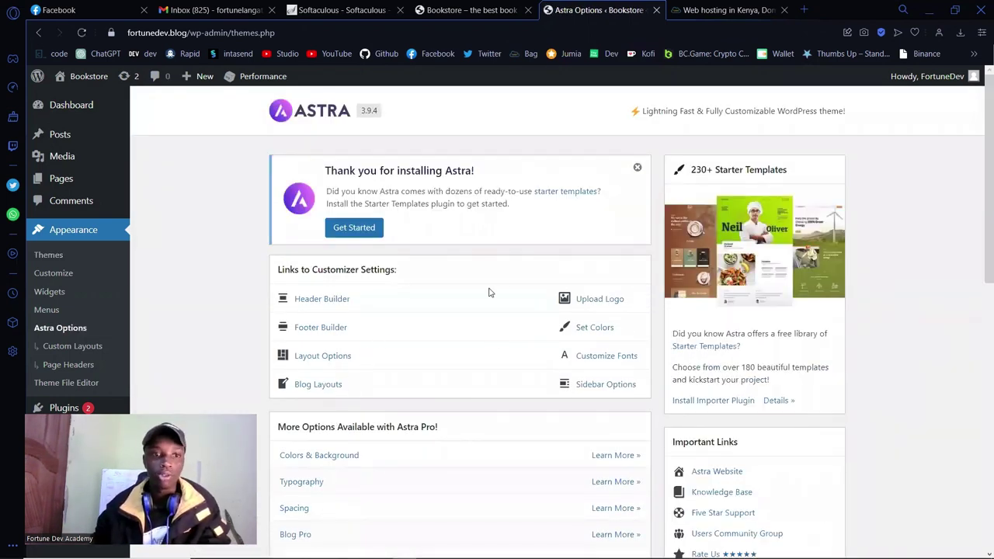
Install and activate the Starter Templates importer plugin from Astra Options
scroll(501, 295, down, 1)
click(724, 339)
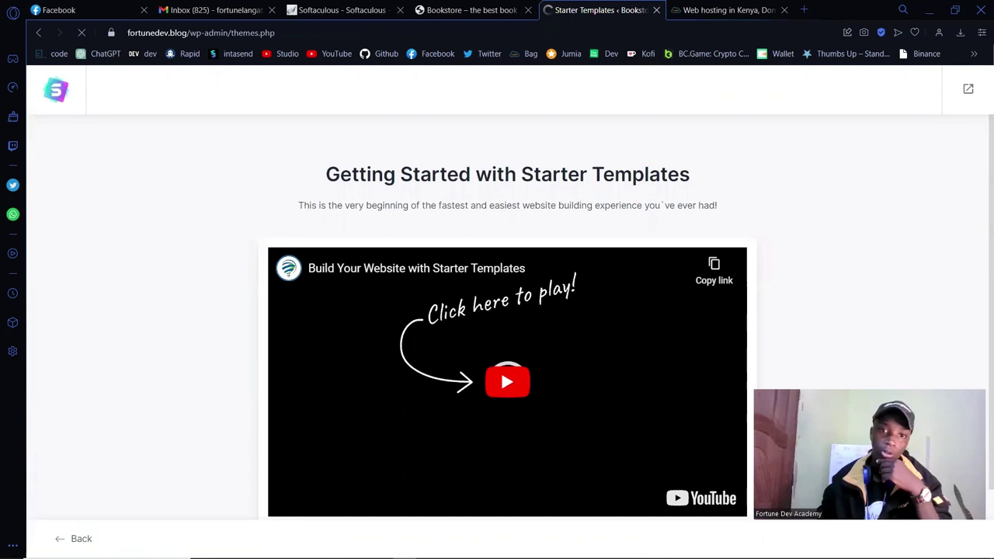
Start building a website from a template with Elementor as the page builder
click(517, 321)
scroll(517, 321, down, 1)
click(536, 496)
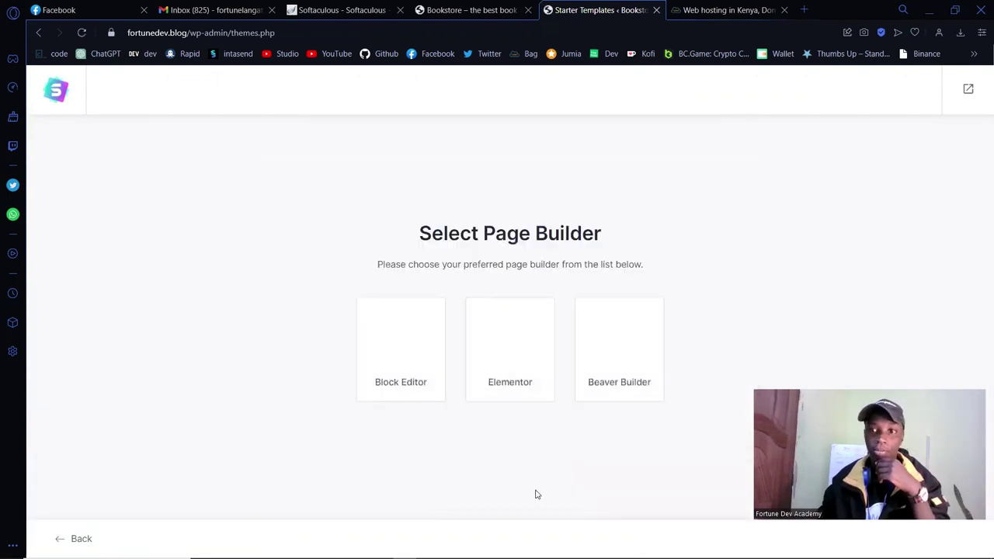
click(531, 351)
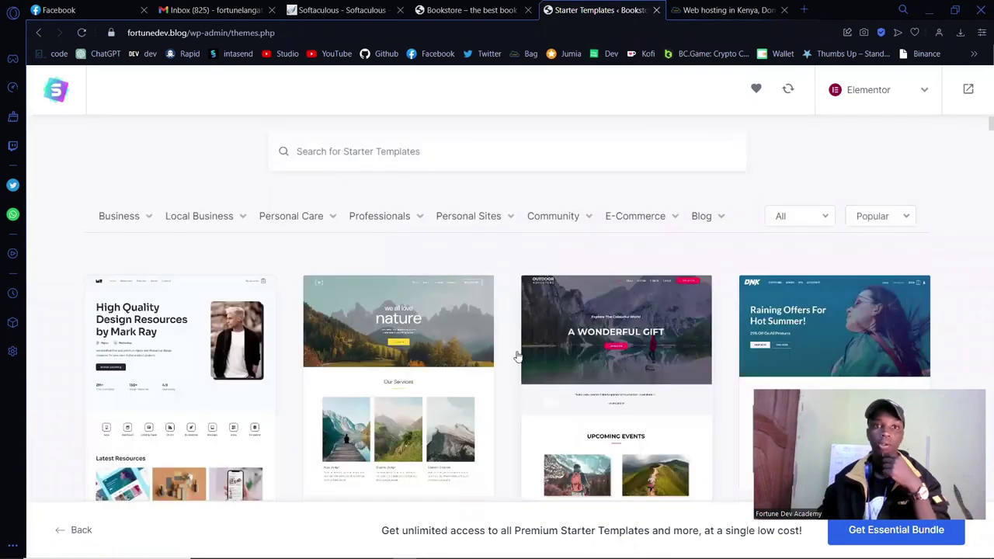
Search the starter templates for 'book' and pick the Book Store template
click(430, 159)
text(book)
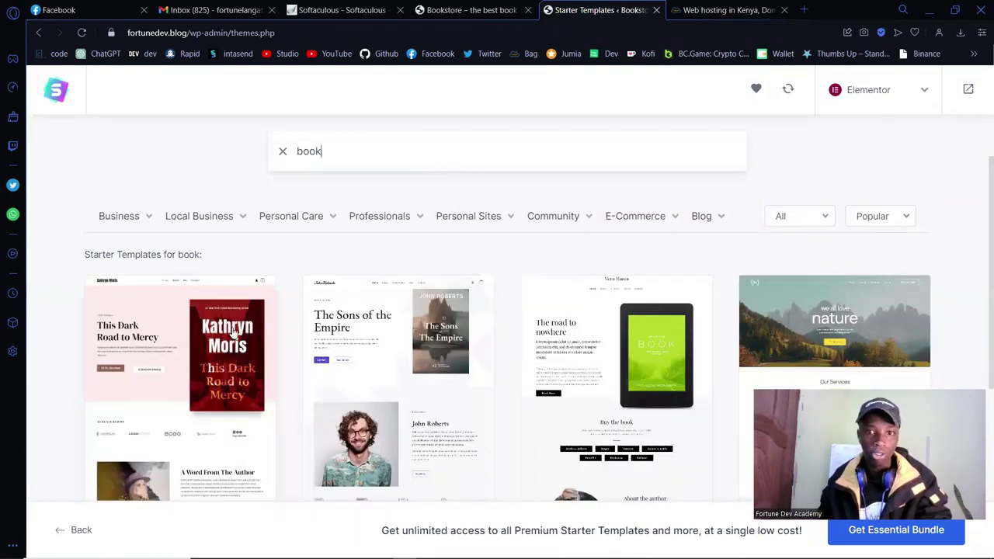
scroll(234, 334, down, 1)
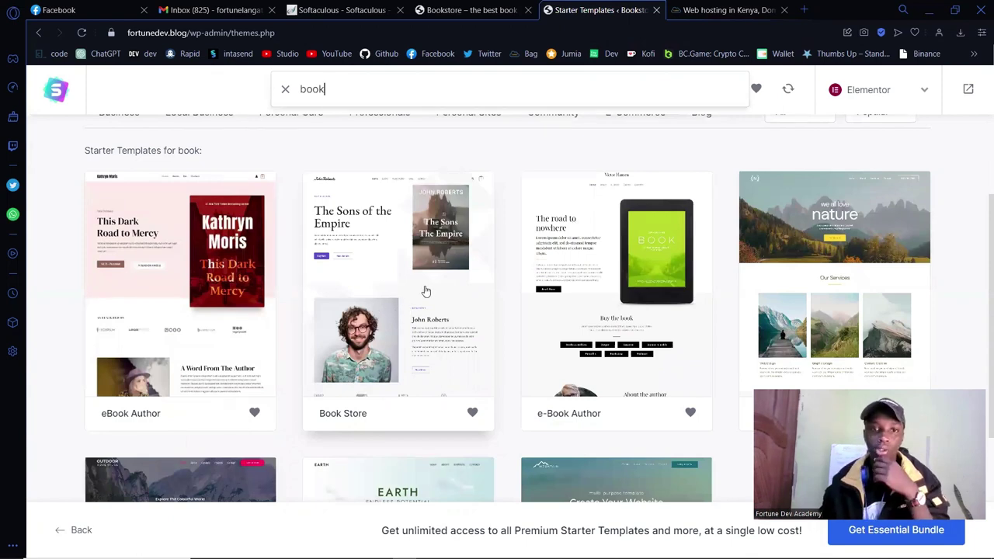
click(417, 289)
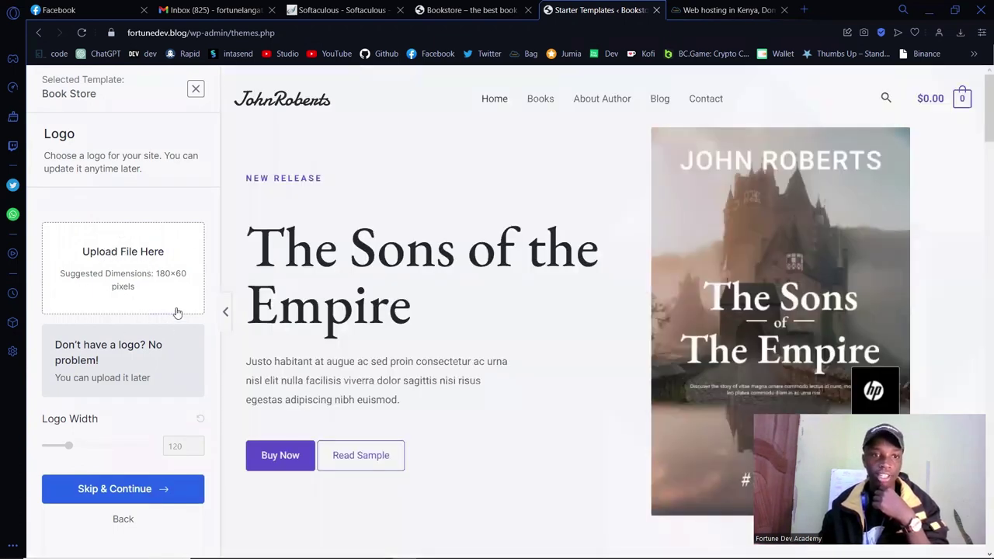
Skip the logo, apply the red colour palette, and continue to the final form
click(152, 498)
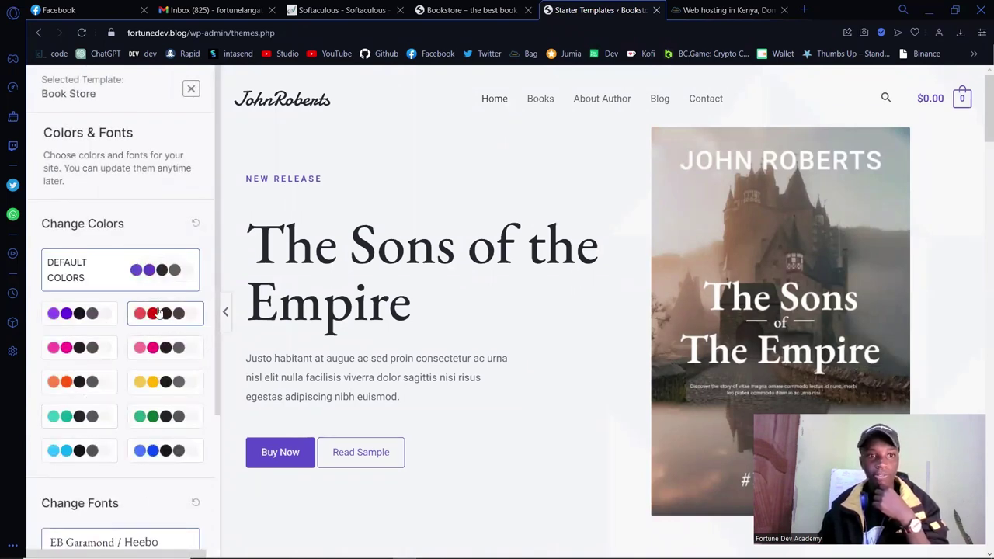
click(160, 313)
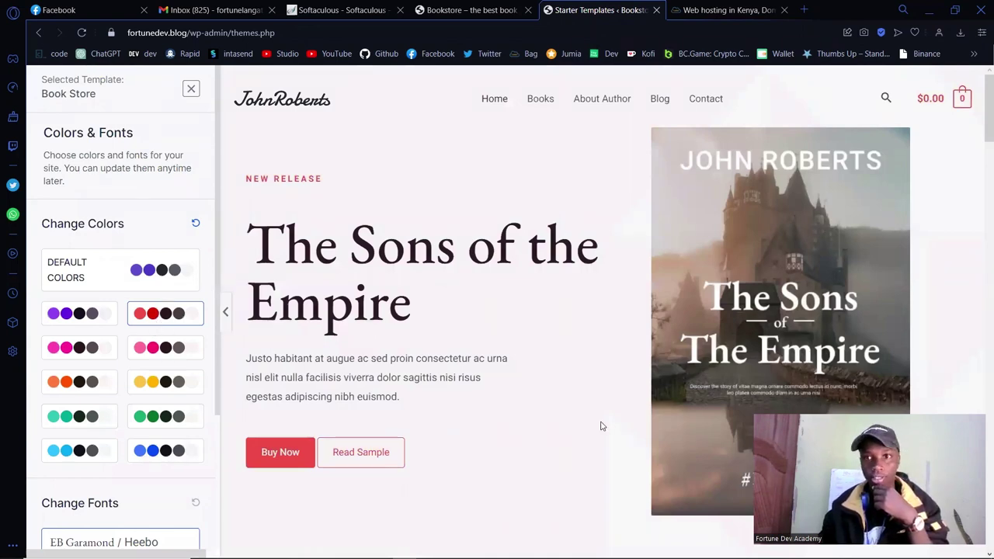
scroll(179, 439, down, 3)
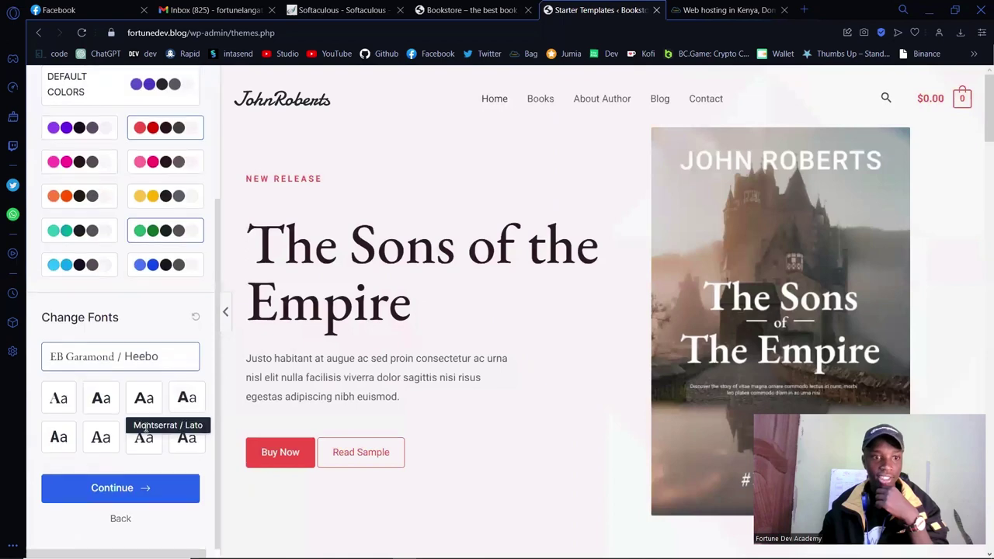
click(132, 500)
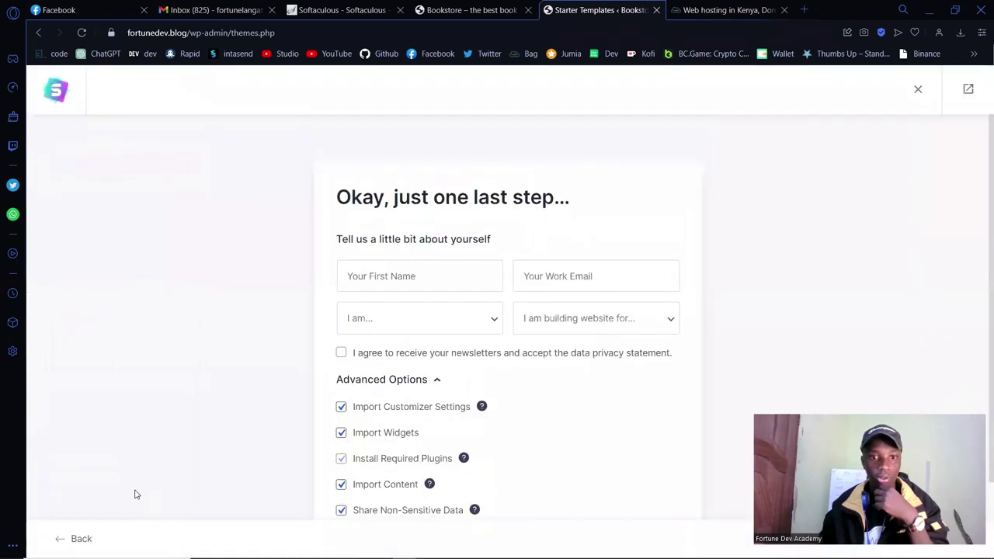
Fill the First Name and Work Email fields with the browser's suggested values
click(415, 289)
click(428, 313)
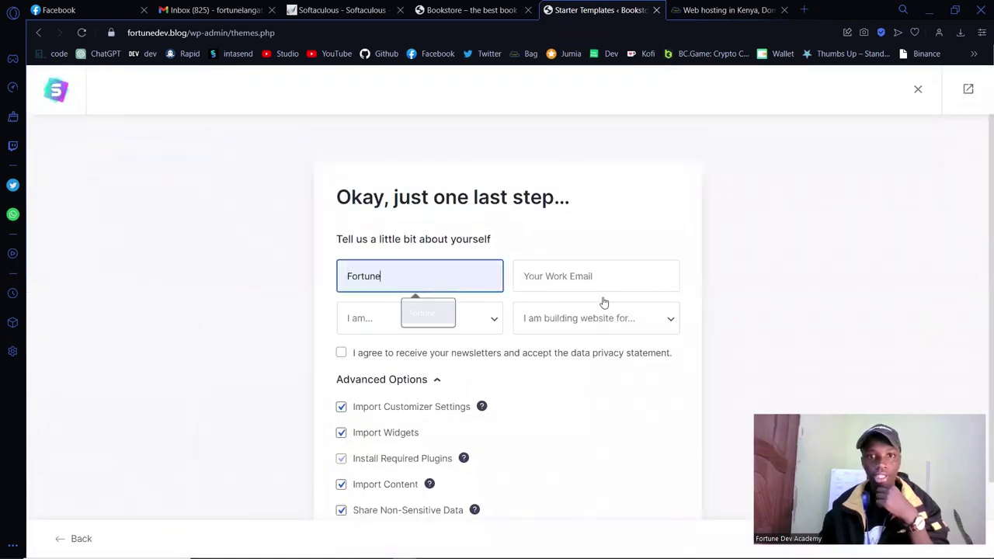
click(601, 289)
click(615, 313)
Set experience to Intermediate, building for Myself/My Company, and submit to build
click(410, 326)
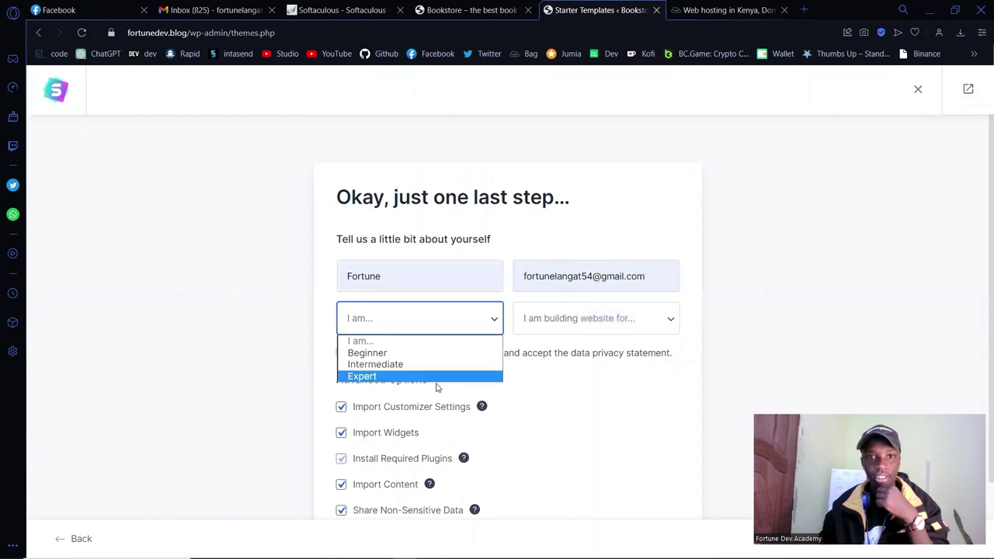
click(448, 362)
click(614, 325)
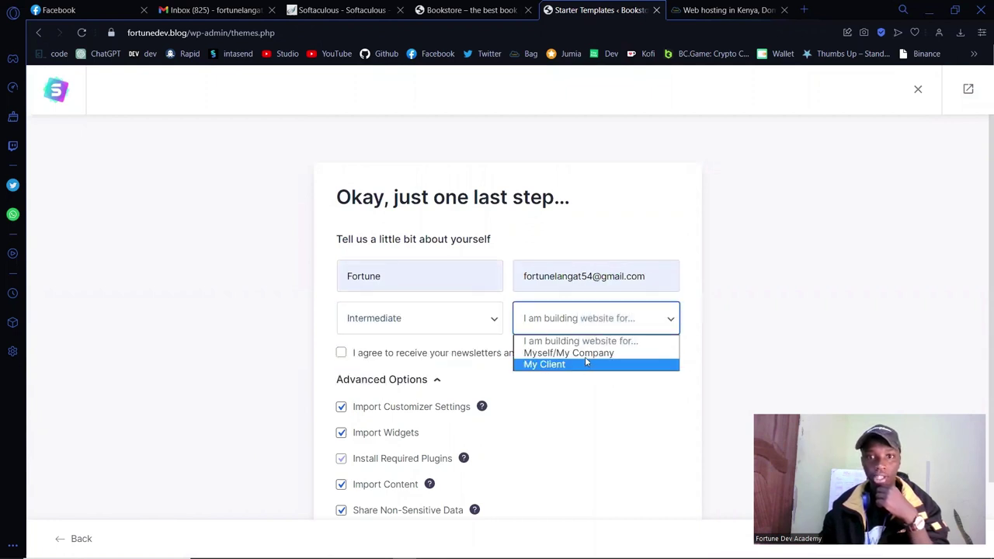
click(579, 353)
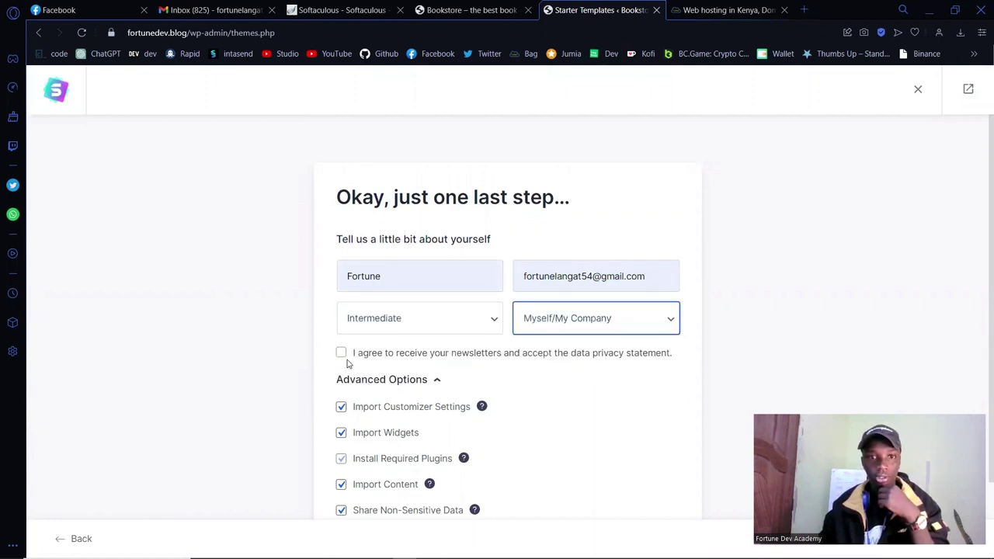
scroll(405, 363, down, 2)
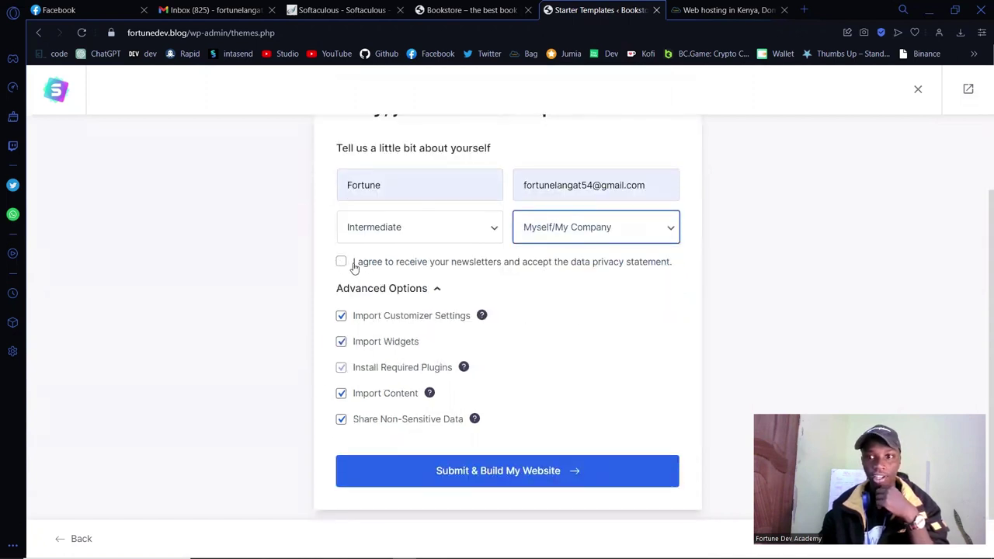
click(494, 474)
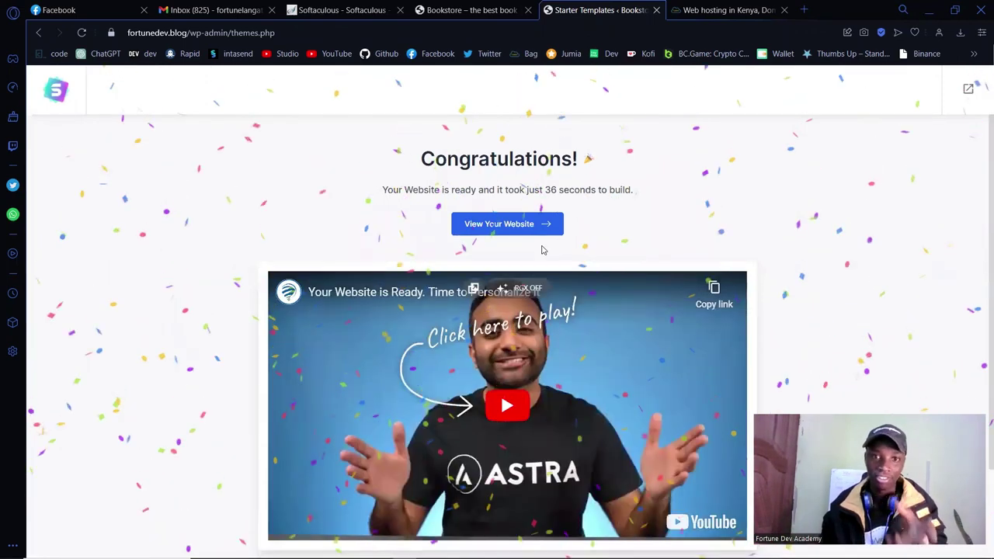
Scroll the Congratulations page confirming the site was built in 36 seconds
scroll(548, 244, down, 2)
scroll(563, 283, up, 1)
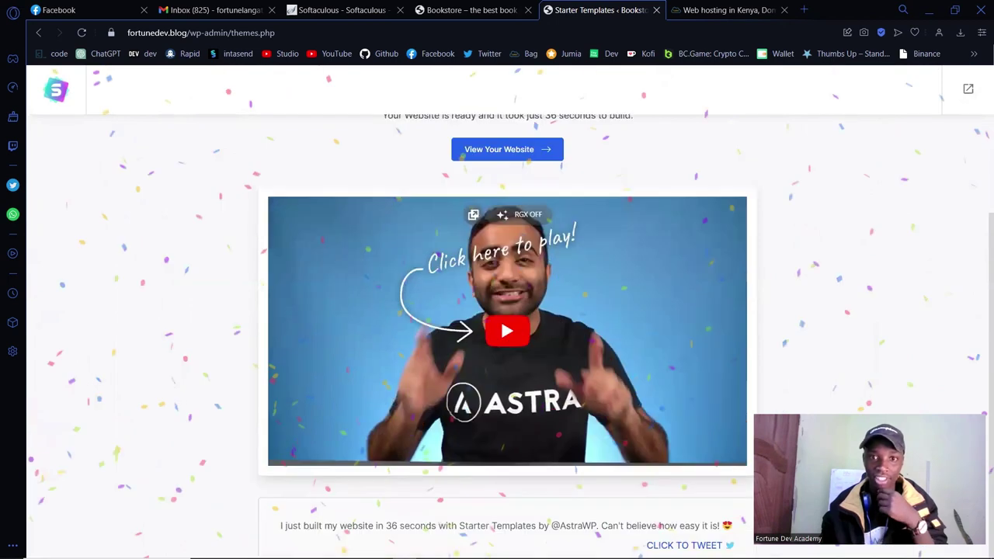
scroll(513, 217, up, 1)
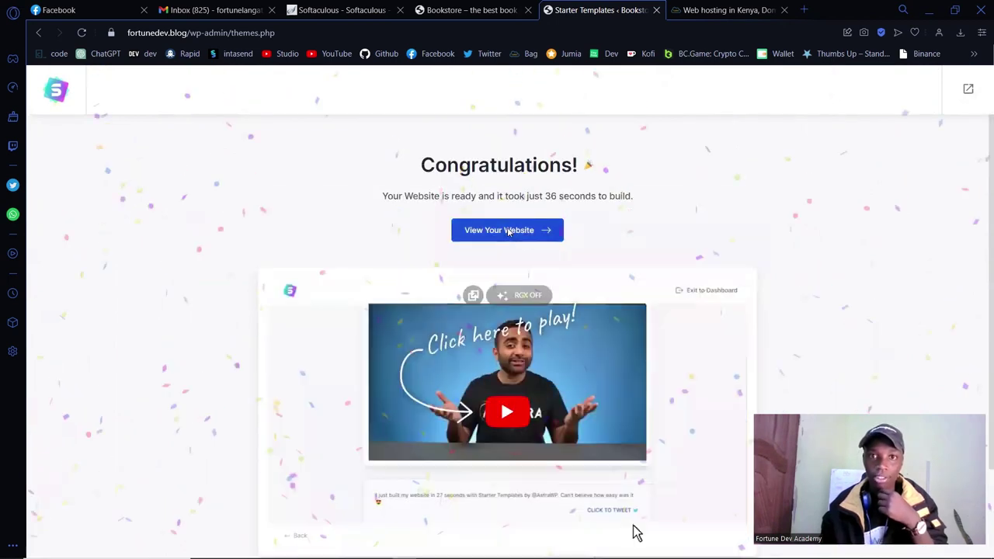
Open the built website in a new tab and scroll through its homepage sections
click(509, 231)
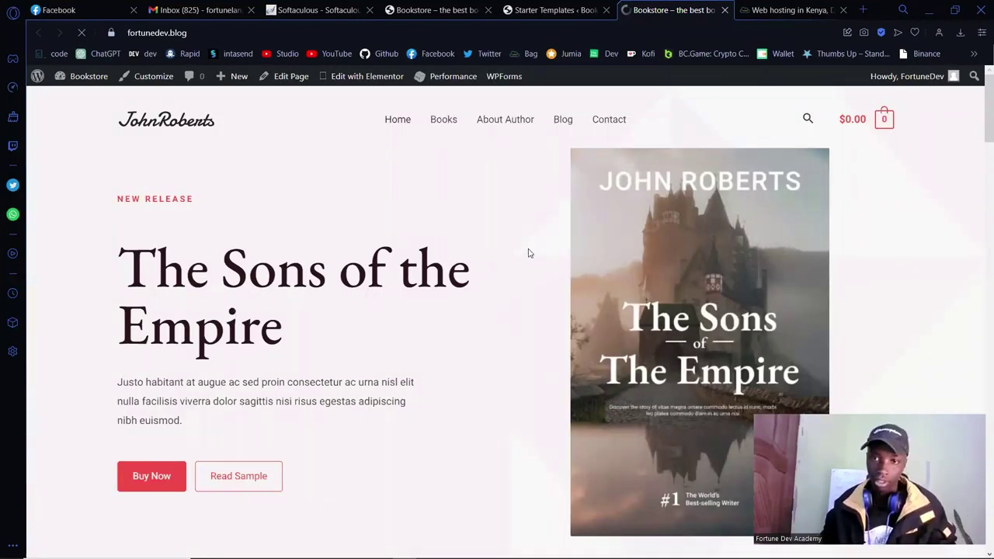
scroll(529, 253, down, 2)
scroll(619, 288, down, 3)
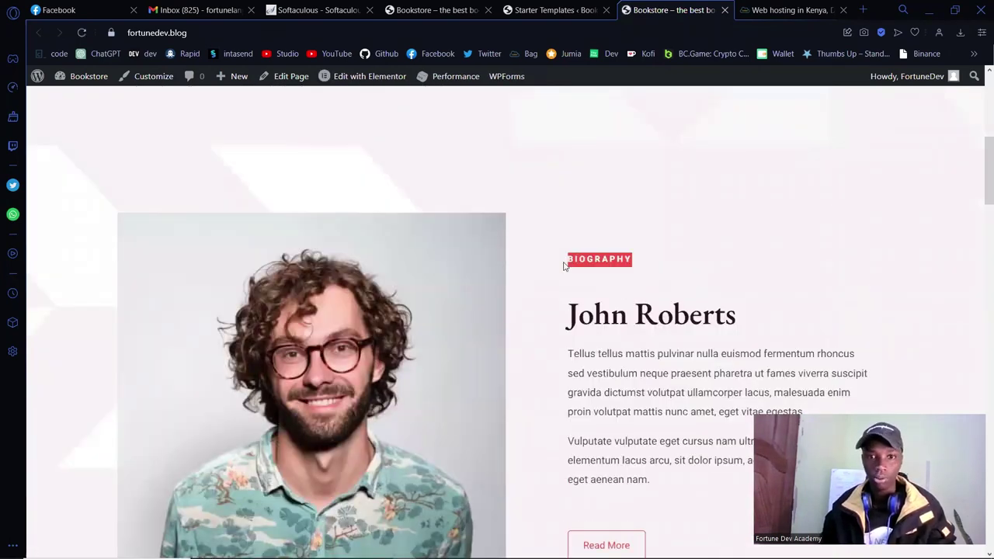
scroll(674, 350, down, 4)
scroll(476, 359, down, 2)
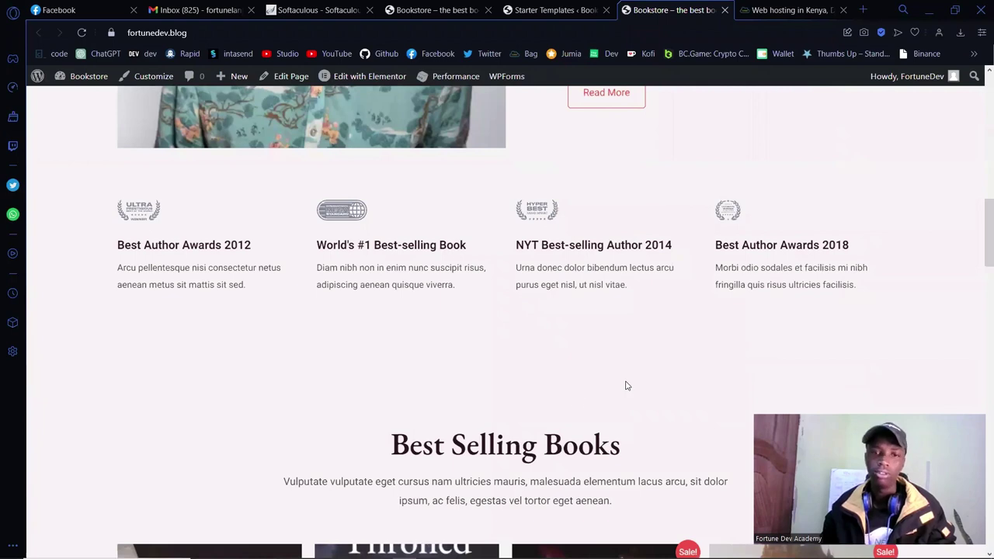
scroll(380, 318, down, 3)
scroll(412, 336, down, 3)
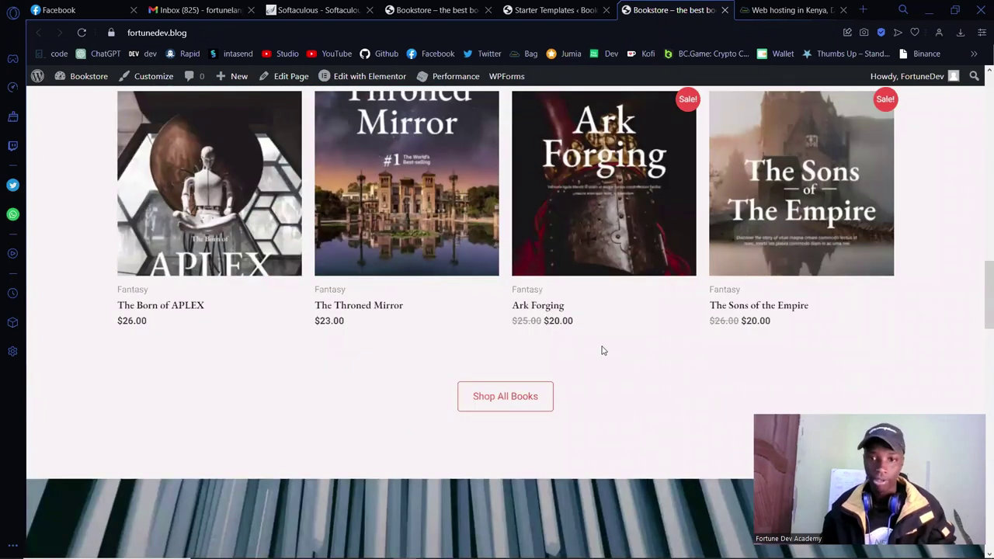
scroll(366, 325, down, 14)
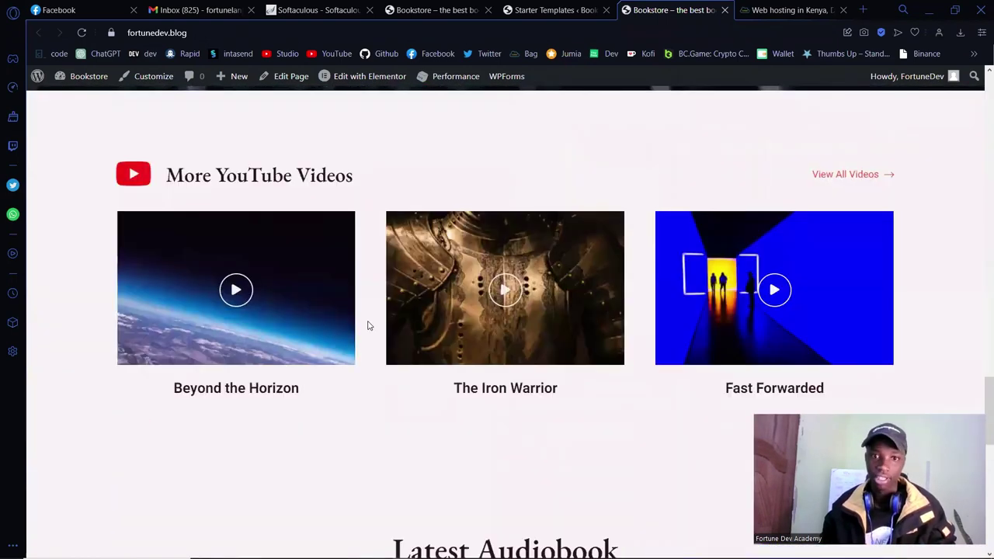
scroll(542, 312, down, 6)
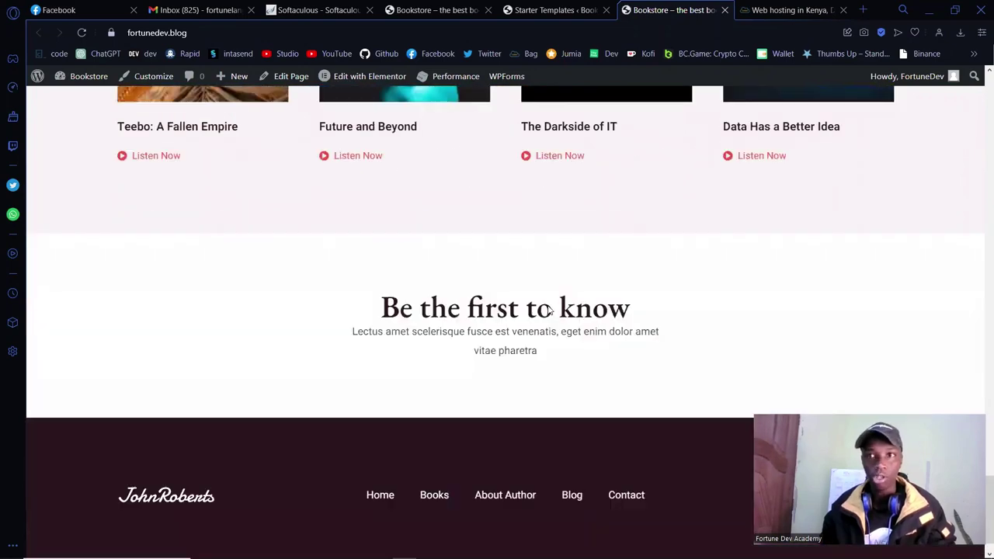
scroll(547, 310, up, 4)
scroll(548, 309, up, 20)
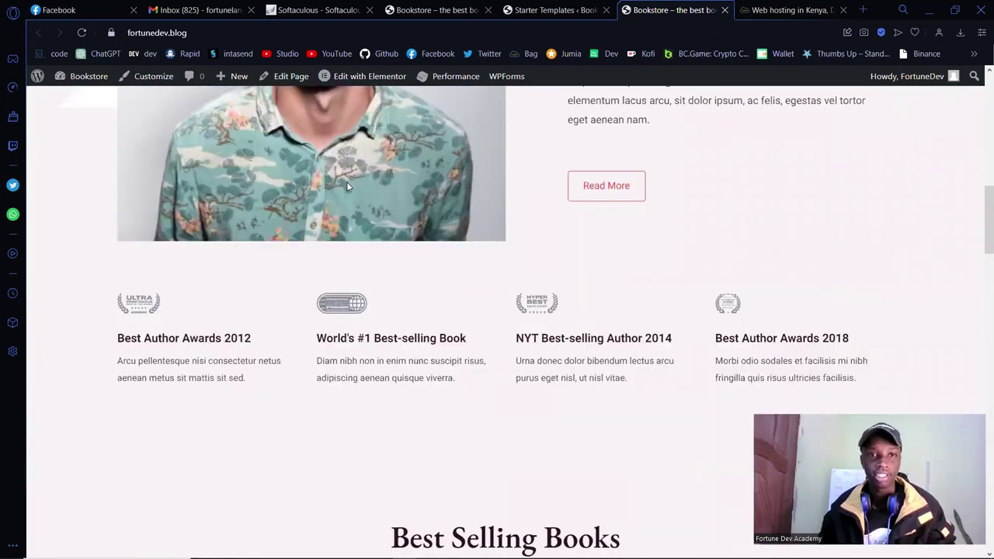
scroll(68, 141, up, 3)
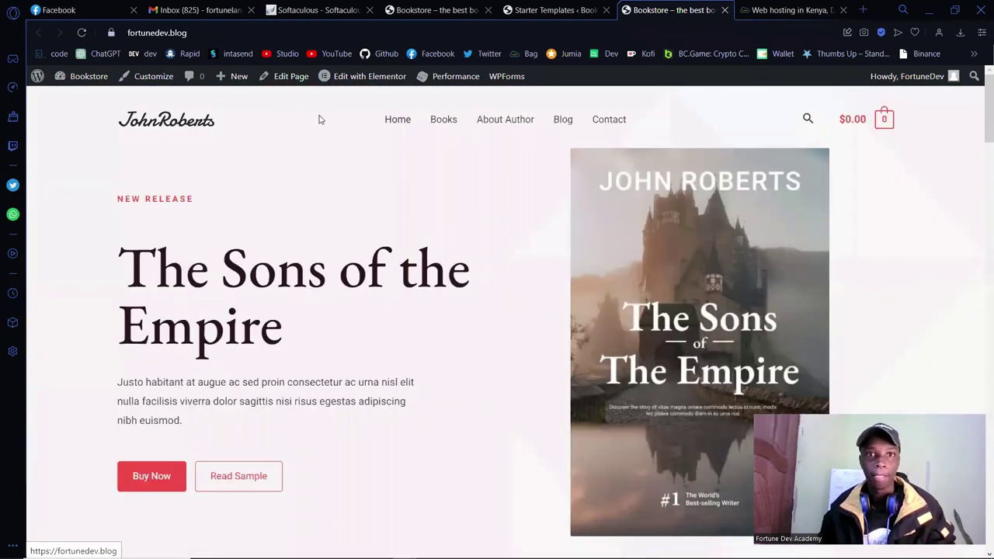
Open and close Opera's Easy setup panel, then bring up the page context menu
right_click(260, 119)
click(472, 195)
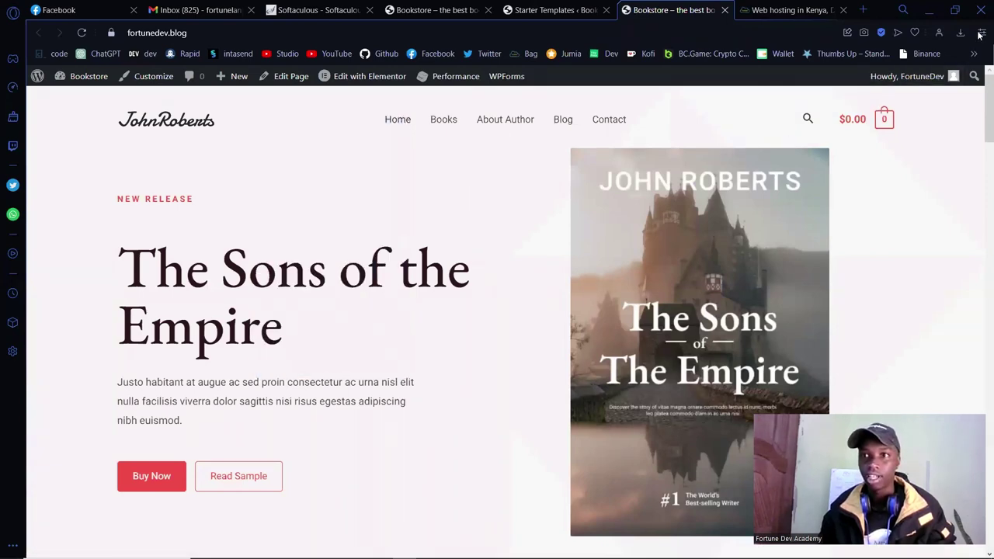
click(981, 33)
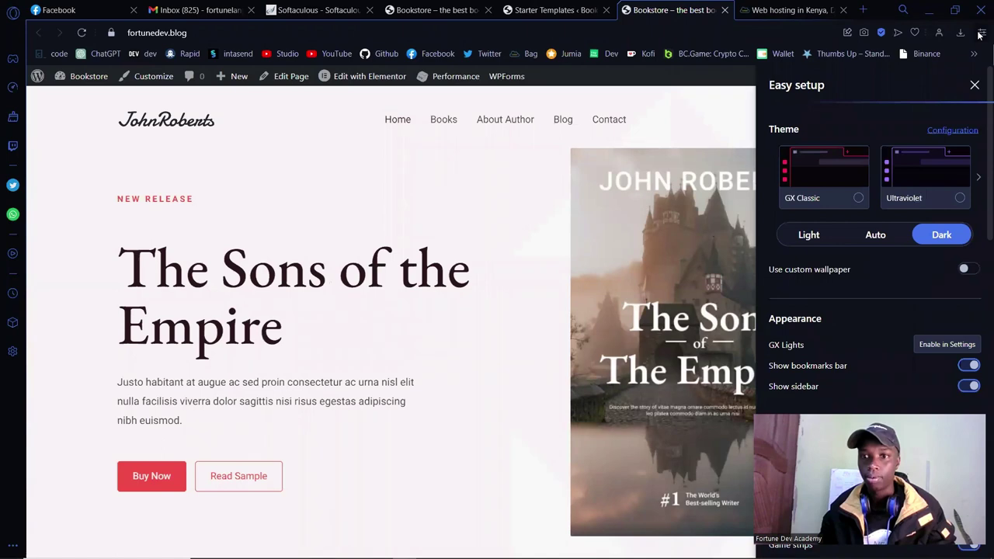
click(981, 33)
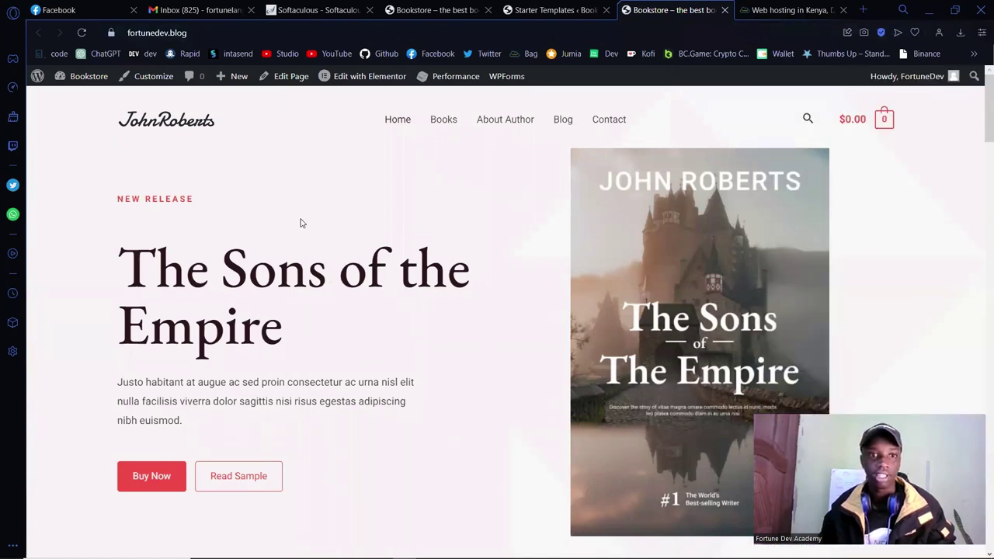
right_click(243, 440)
Inspect the hero section and shrink the page to a mobile-width layout in DevTools
click(306, 428)
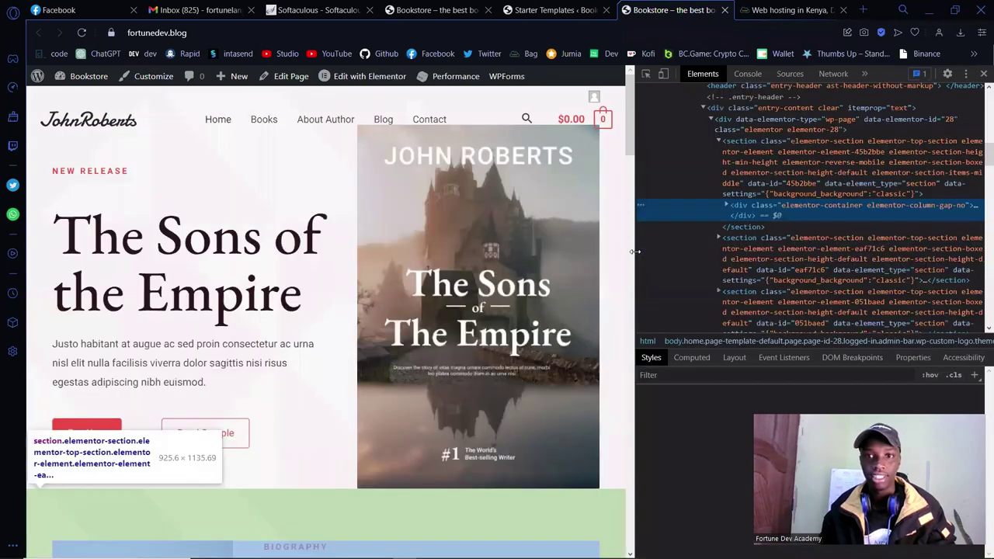
drag(630, 264, 519, 280)
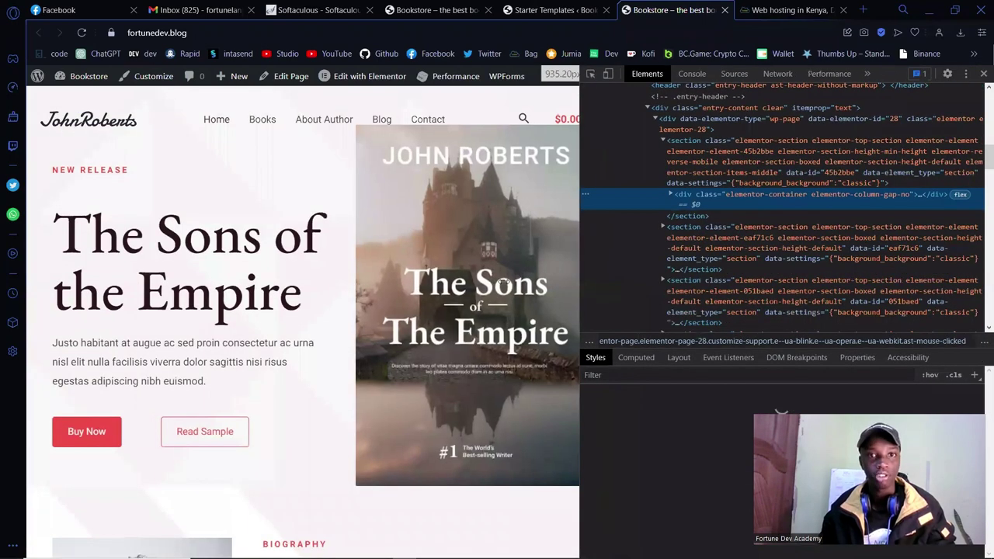
drag(432, 288, 309, 294)
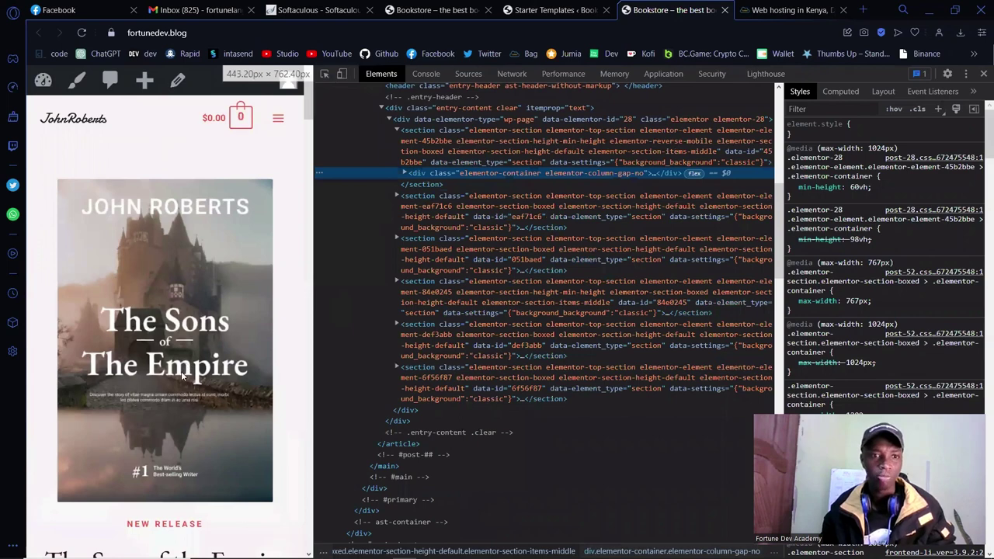
scroll(215, 333, down, 3)
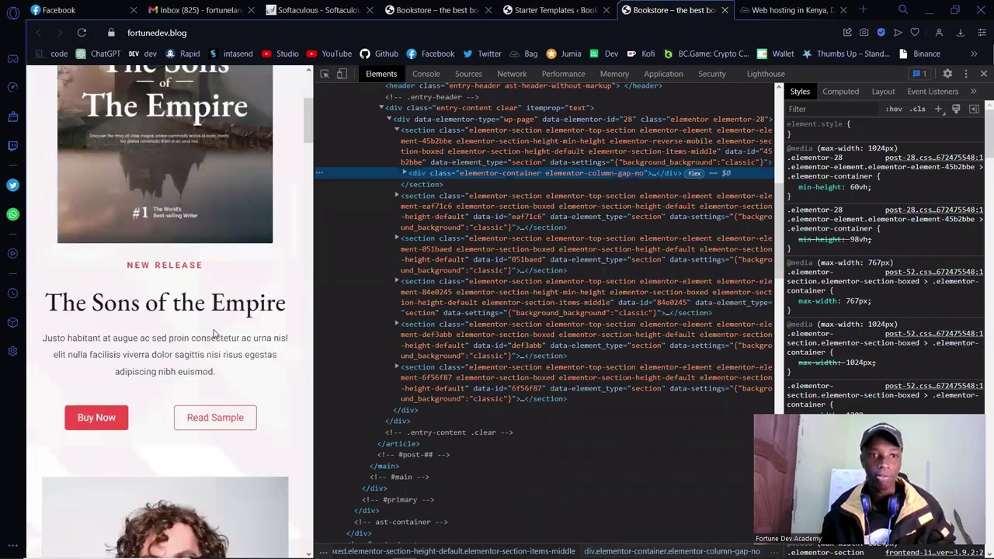
scroll(215, 333, down, 6)
scroll(214, 330, down, 6)
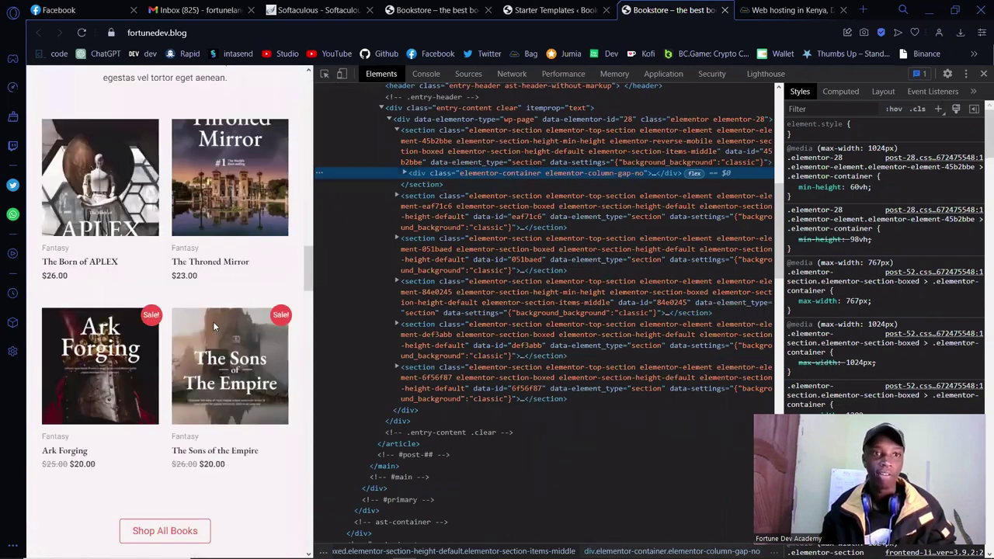
scroll(213, 322, up, 3)
scroll(186, 140, up, 10)
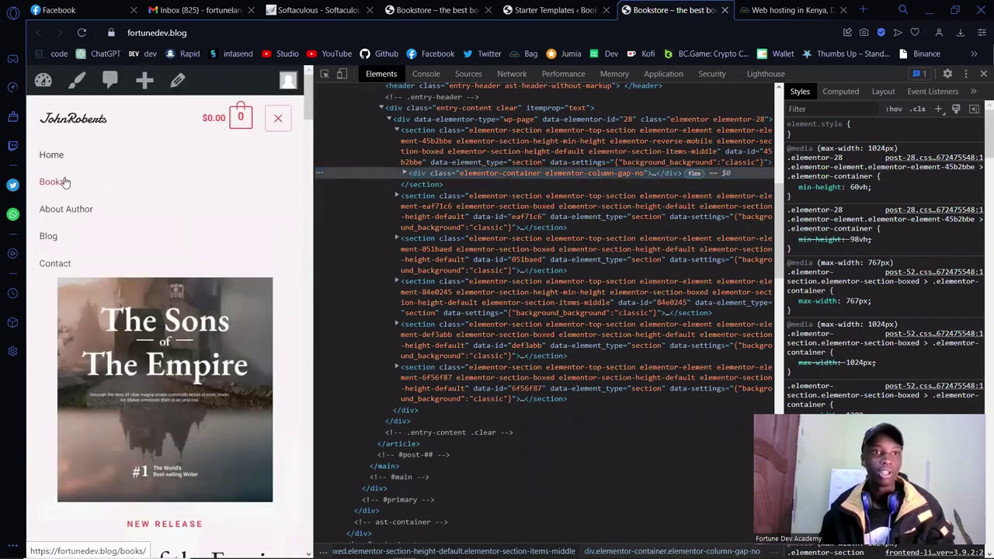
Browse the Books page's More Books grid, then close DevTools
click(66, 182)
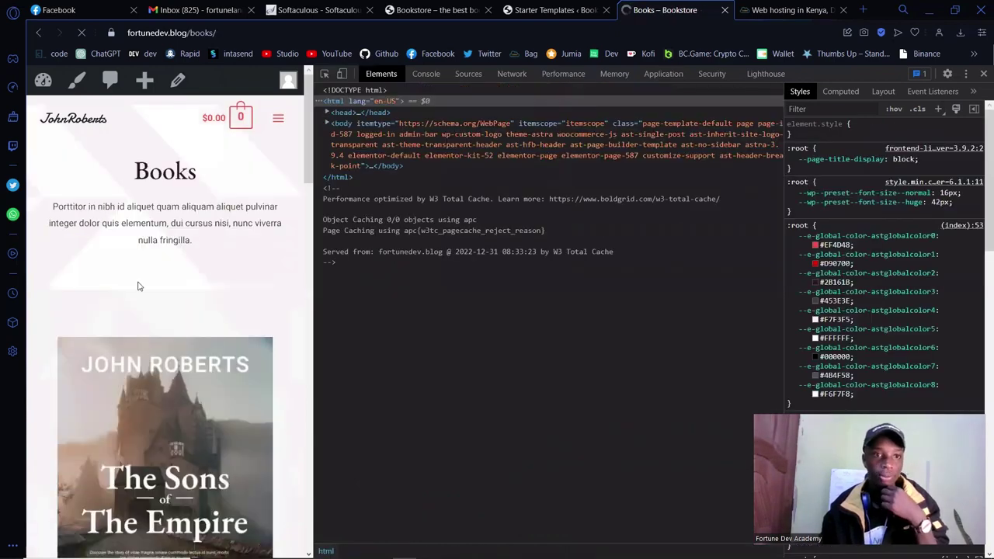
scroll(140, 286, down, 3)
scroll(139, 283, down, 5)
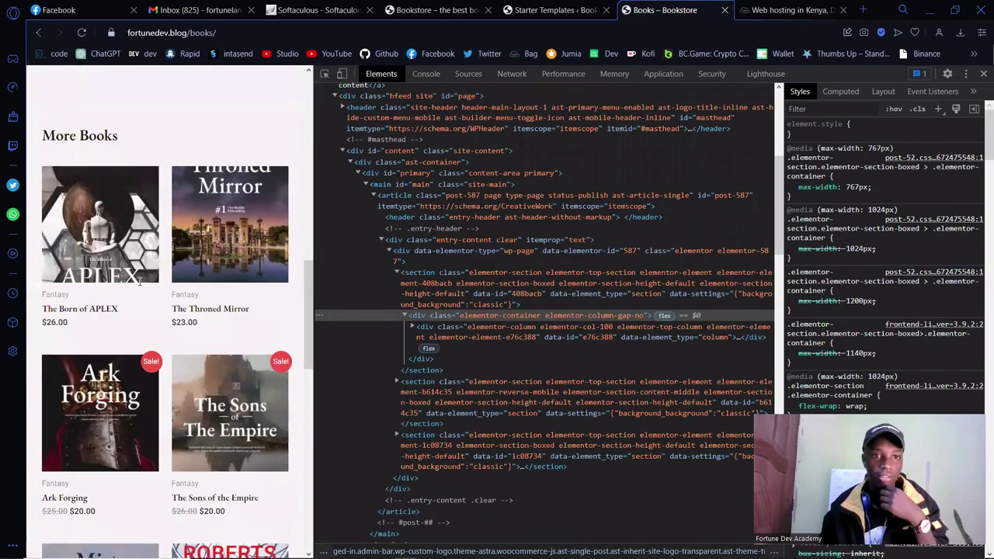
scroll(139, 282, down, 3)
scroll(140, 282, down, 5)
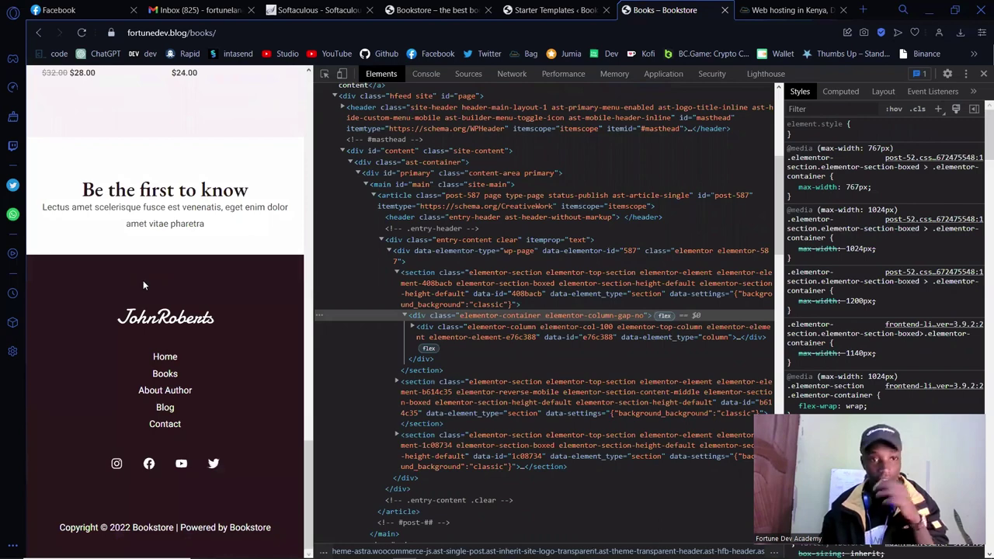
scroll(143, 281, up, 1)
scroll(211, 289, up, 10)
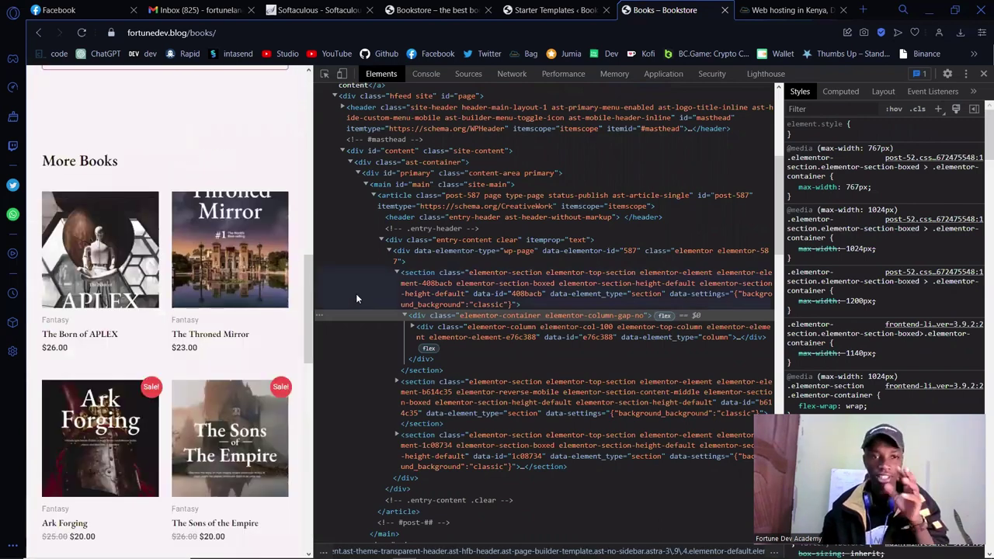
click(981, 73)
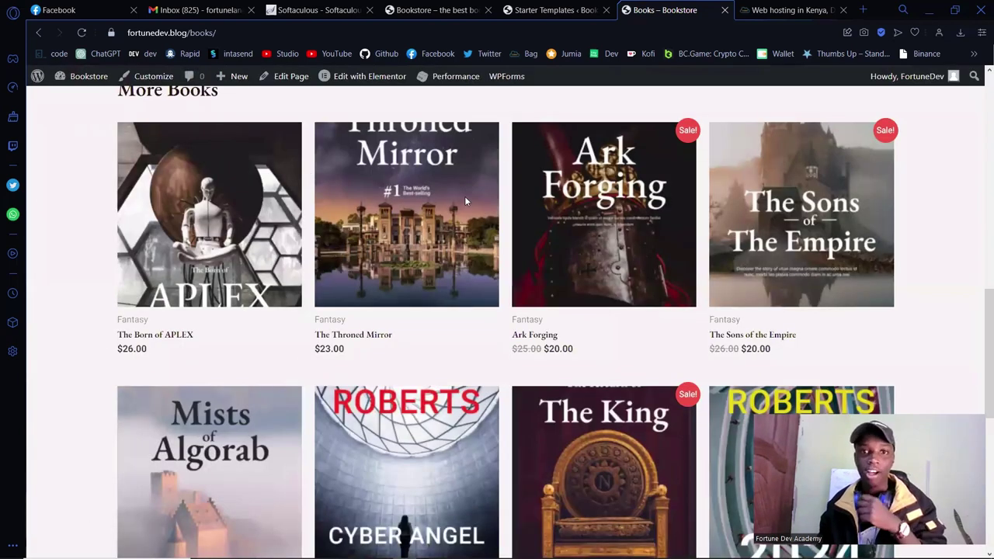
Return to the Home page, close the Starter Templates tab, and switch to the Bookstore tab
scroll(465, 196, up, 4)
scroll(466, 199, up, 5)
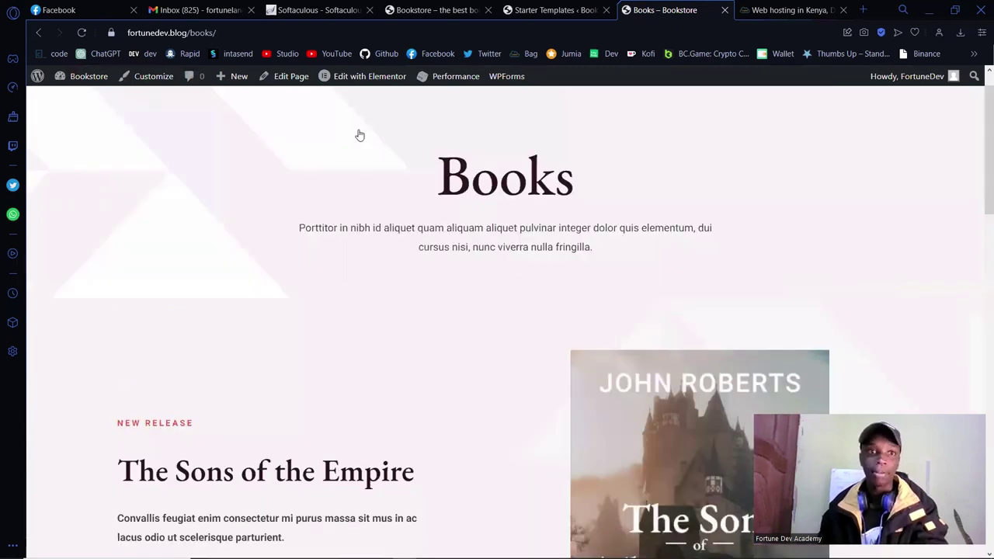
scroll(365, 124, up, 1)
click(397, 119)
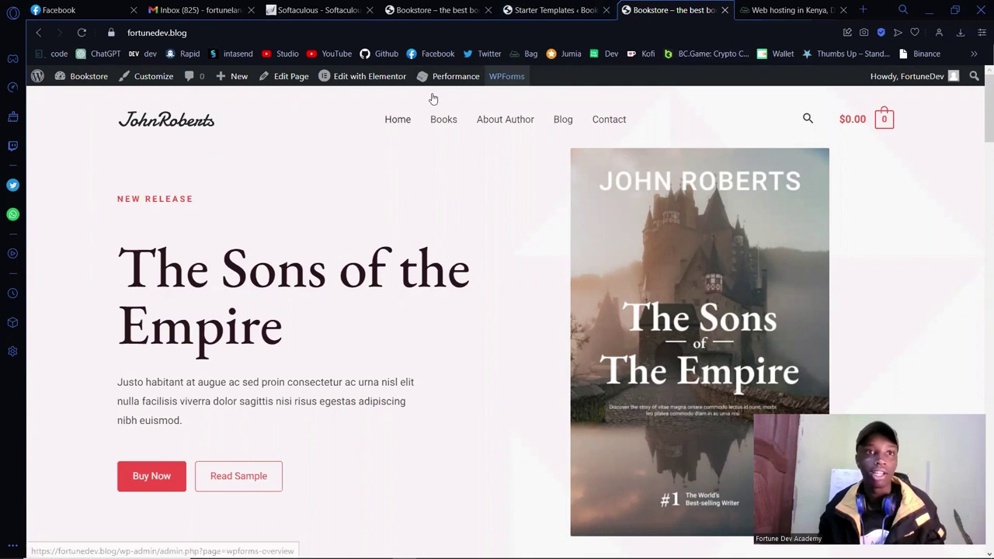
click(544, 10)
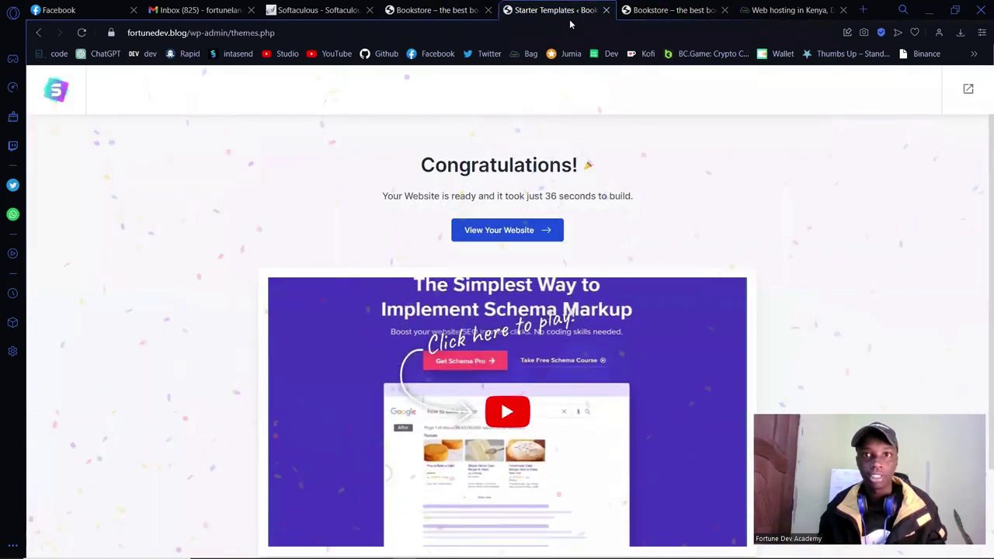
click(606, 10)
click(466, 10)
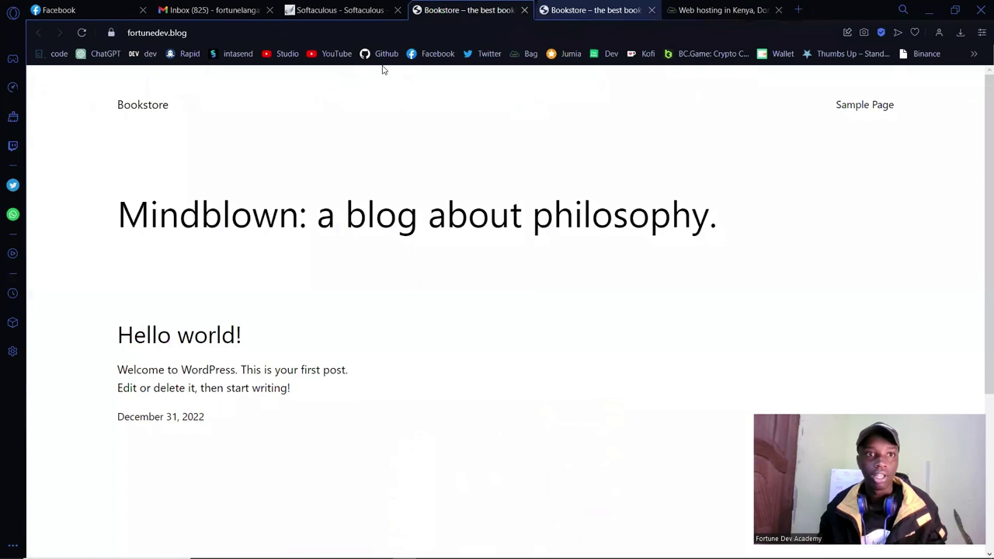
Append /wp to the site address to load the WordPress admin dashboard
click(203, 33)
click(205, 34)
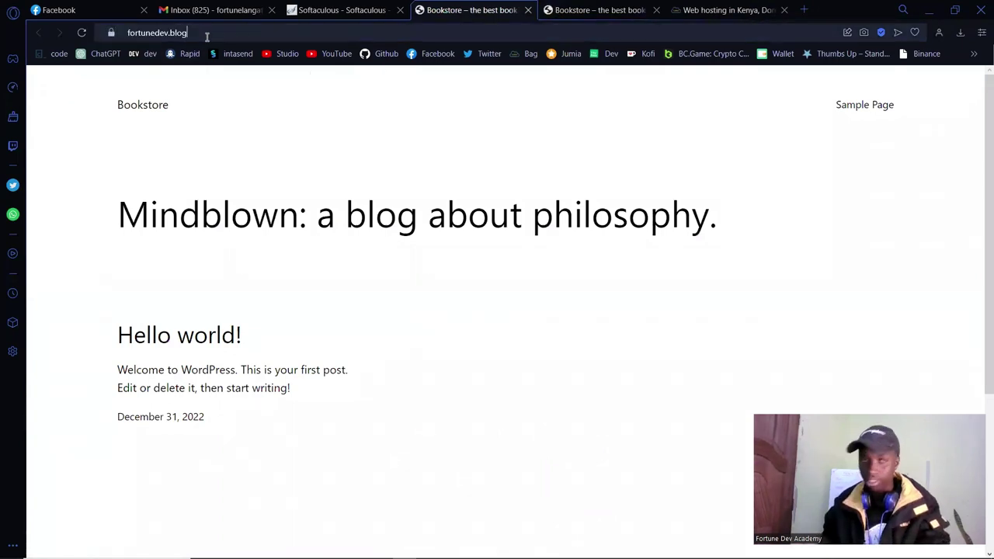
text(/wp)
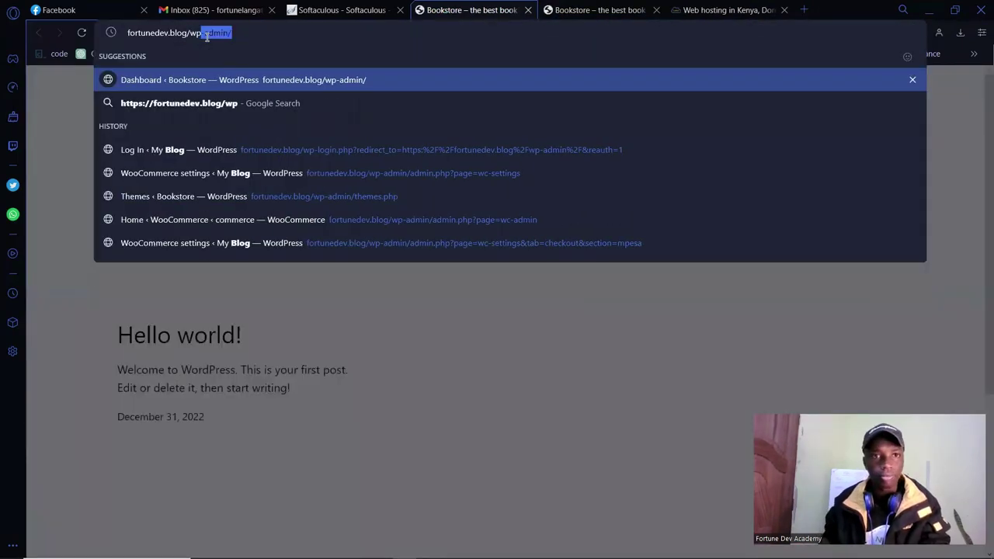
key(Return)
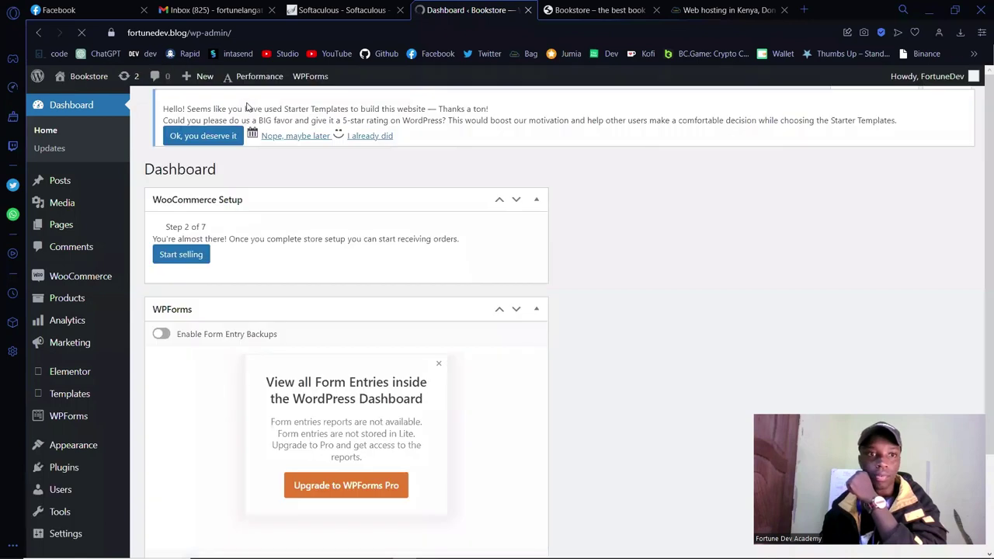
In WooCommerce General settings, set the store location to Kenya — Nakuru with postcode 20205
mouse_move(41, 294)
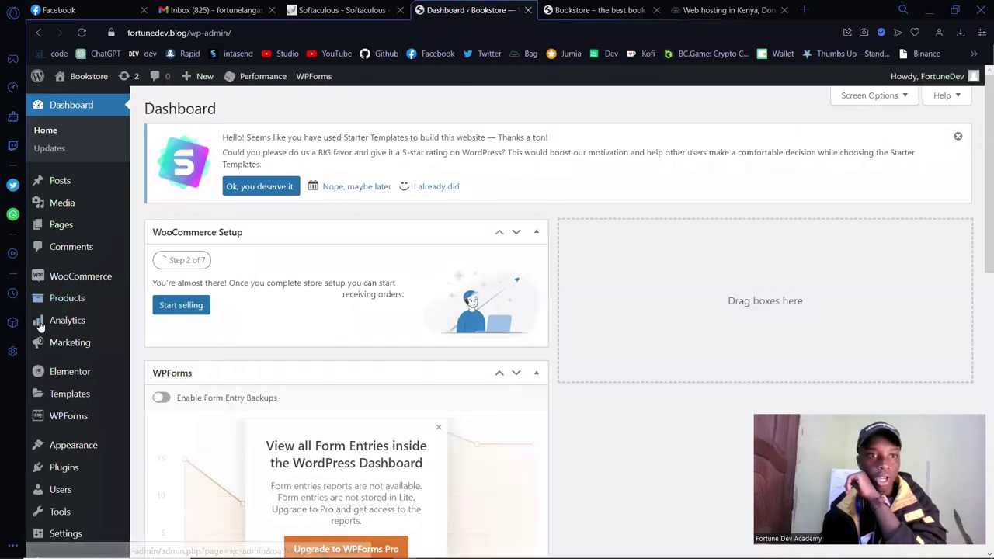
mouse_move(62, 277)
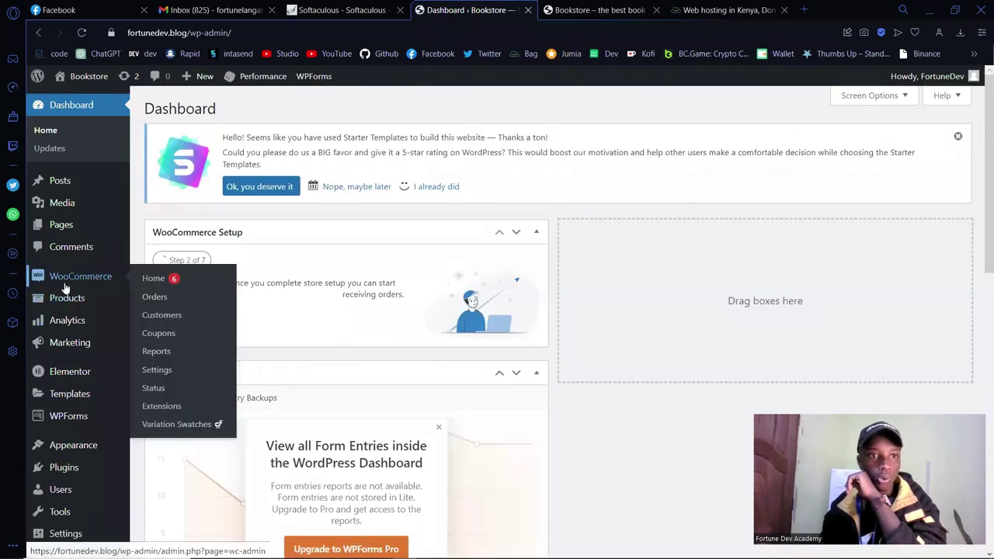
click(156, 371)
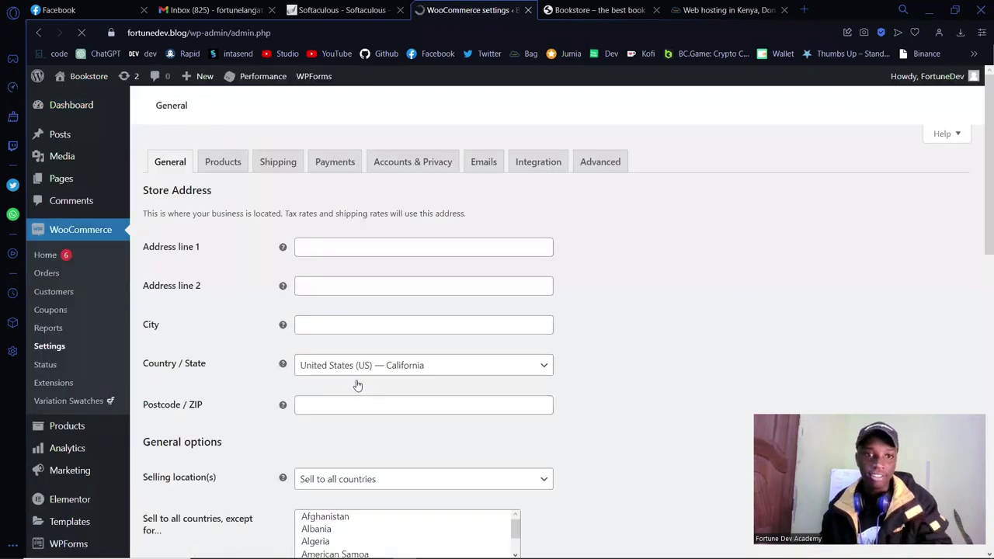
scroll(378, 295, down, 1)
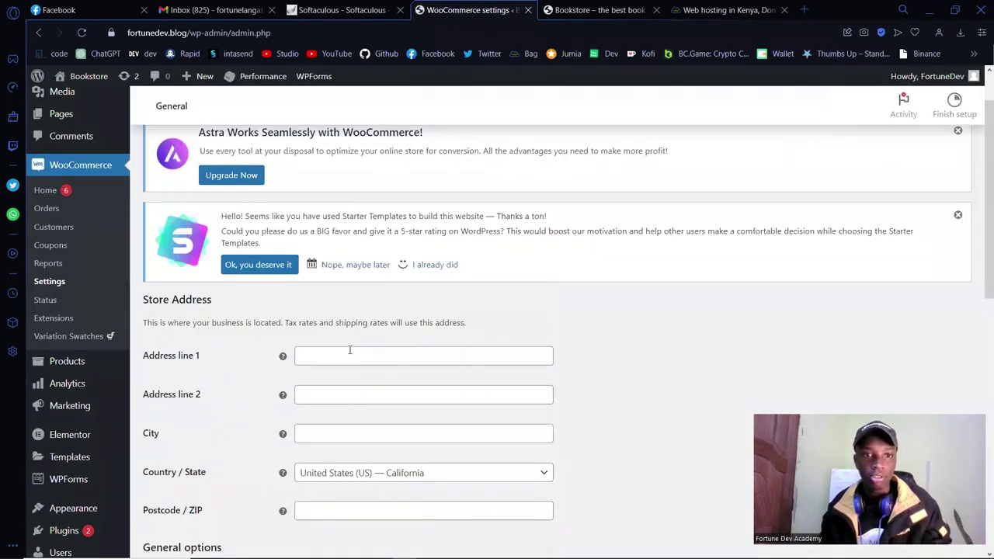
click(349, 355)
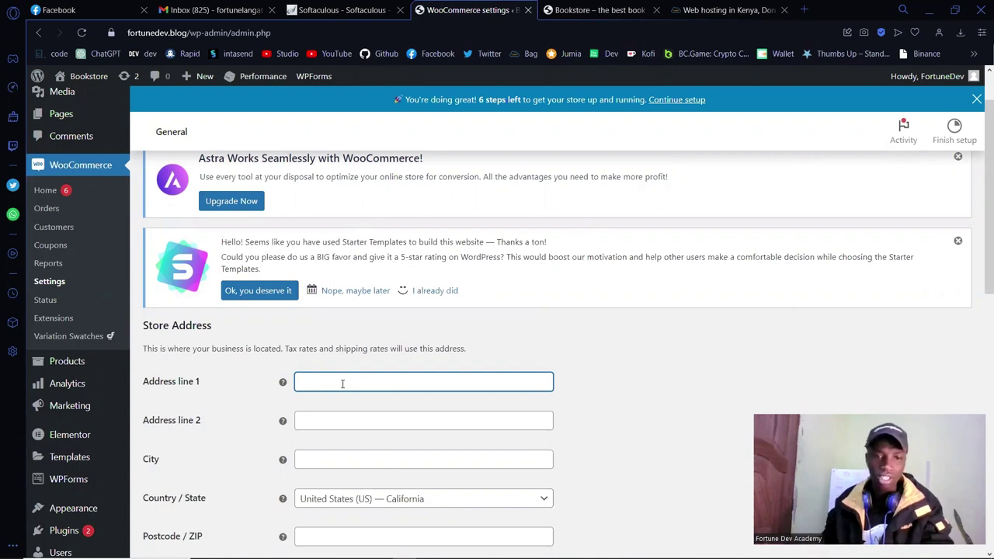
scroll(419, 365, down, 3)
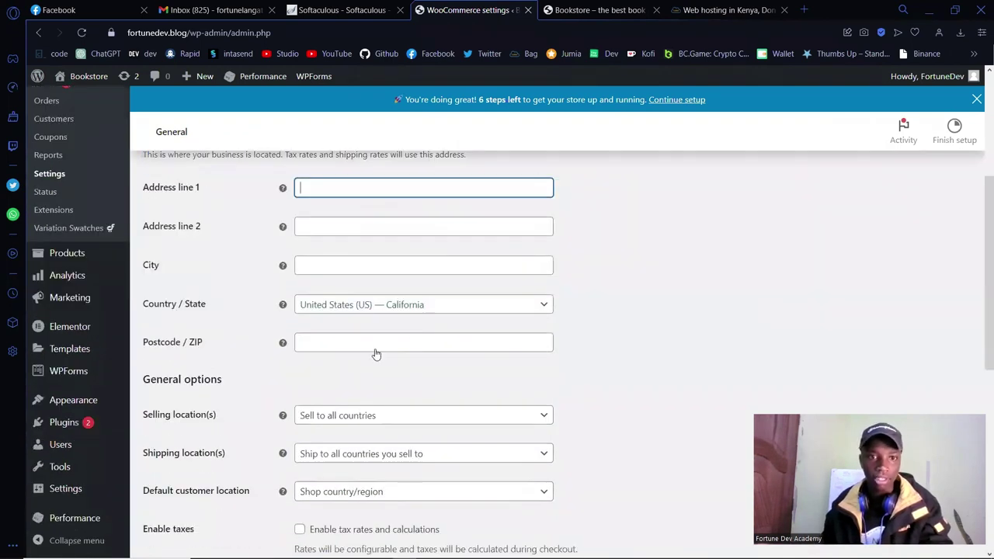
click(474, 304)
click(433, 327)
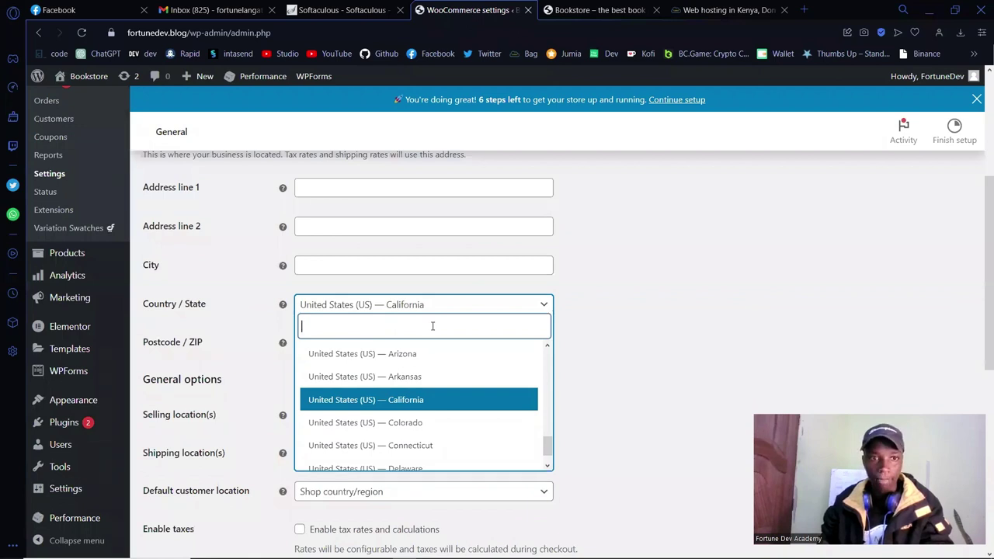
text(naku)
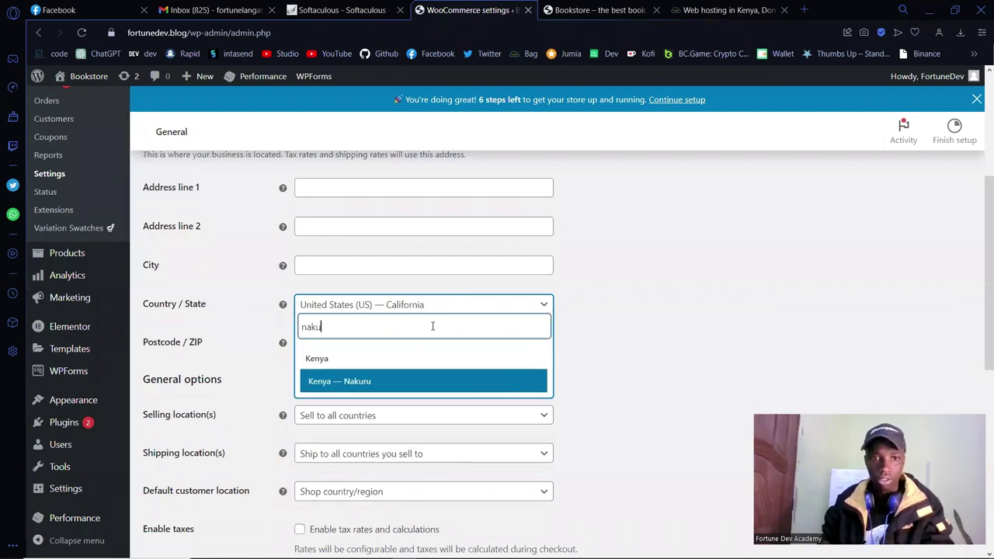
key(Return)
click(435, 342)
text(20205)
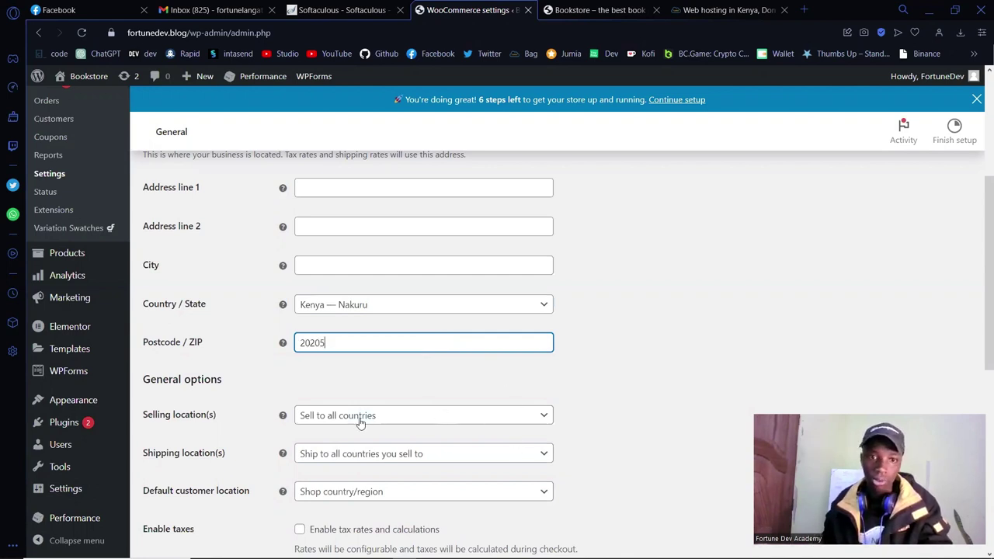
Disable shipping and shipping calculations for the store
scroll(373, 439, down, 3)
click(454, 266)
click(459, 274)
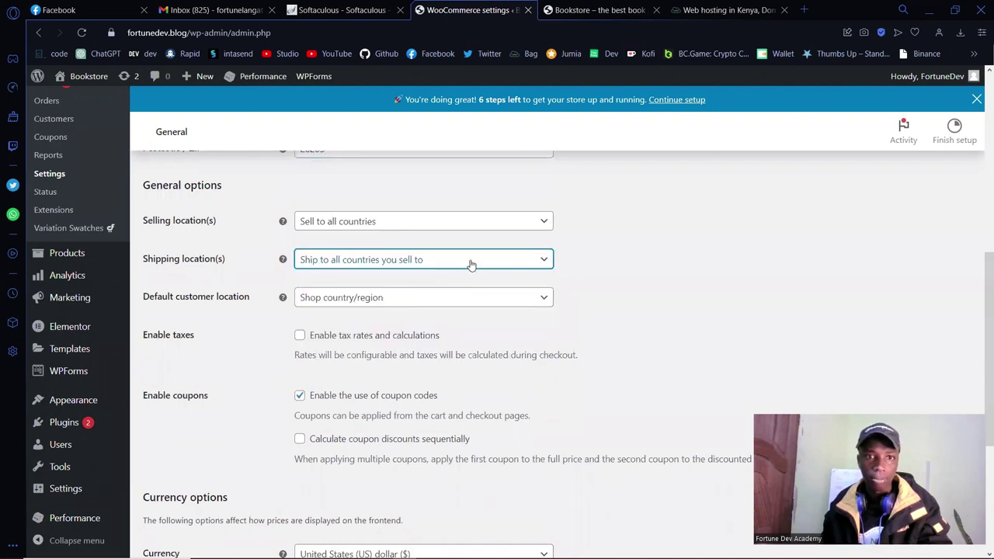
click(471, 264)
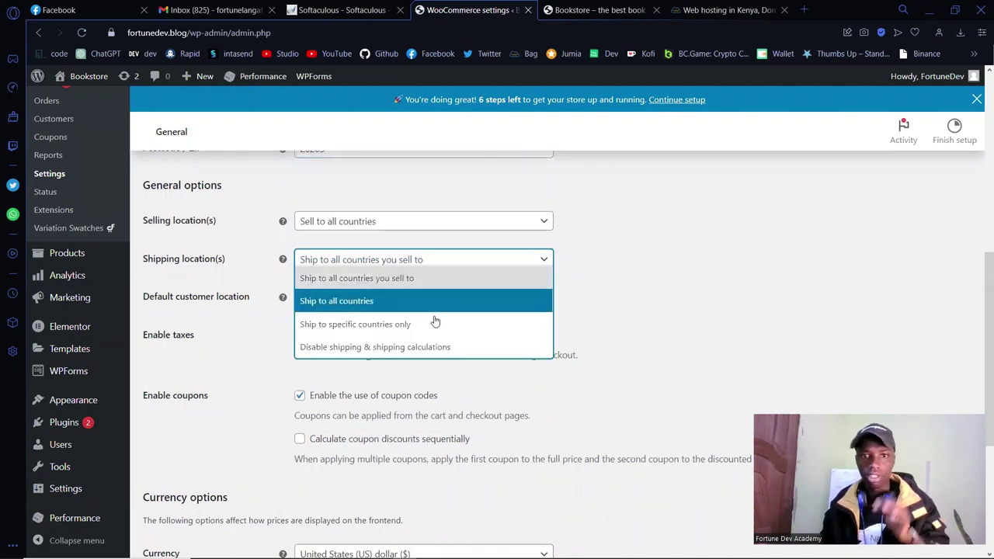
click(430, 347)
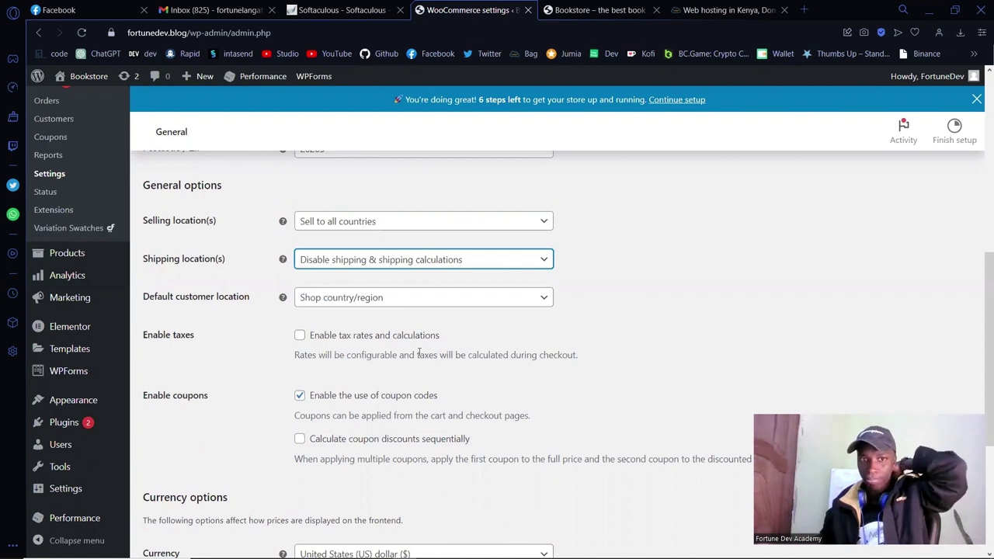
Set the store currency to Kenyan shilling (KSh) and save the settings
scroll(474, 334, down, 2)
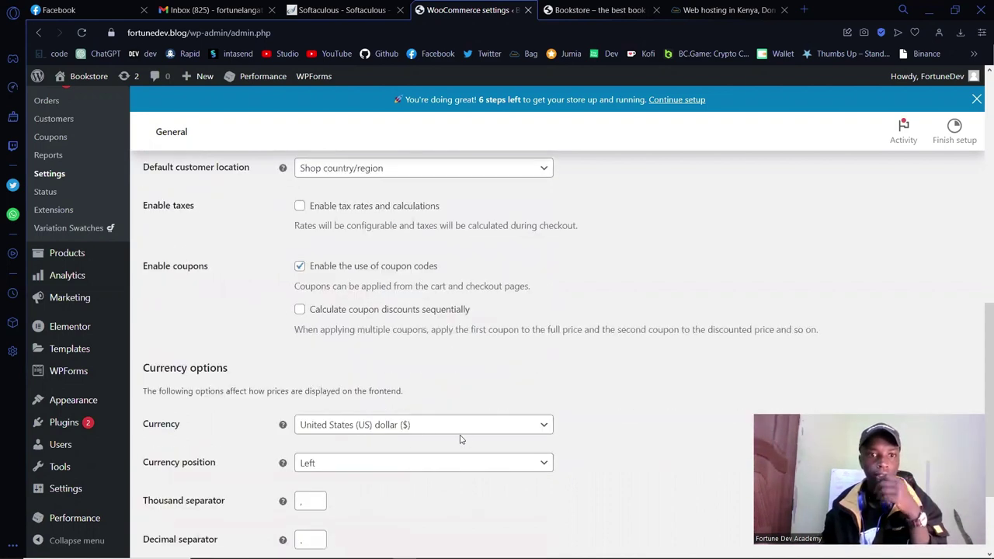
click(416, 425)
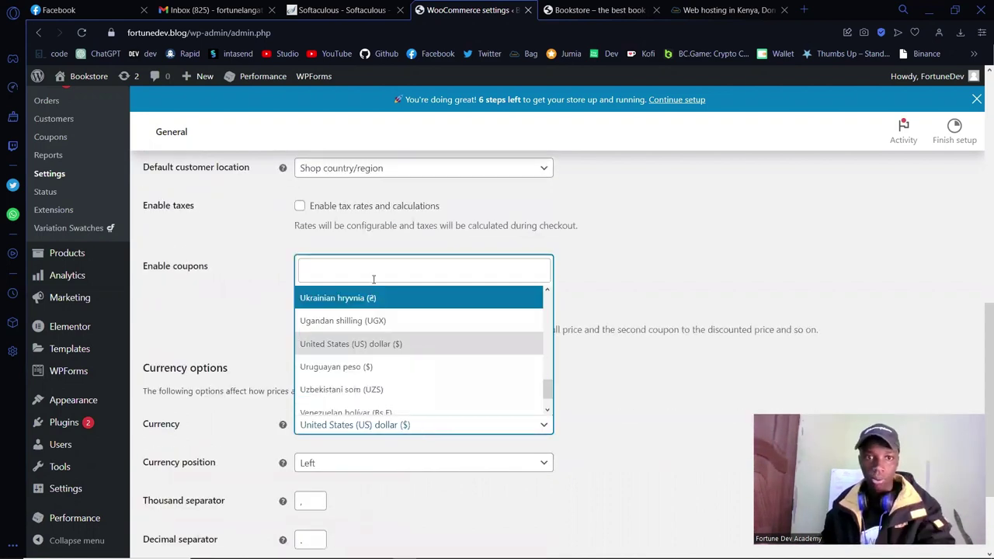
text(ks)
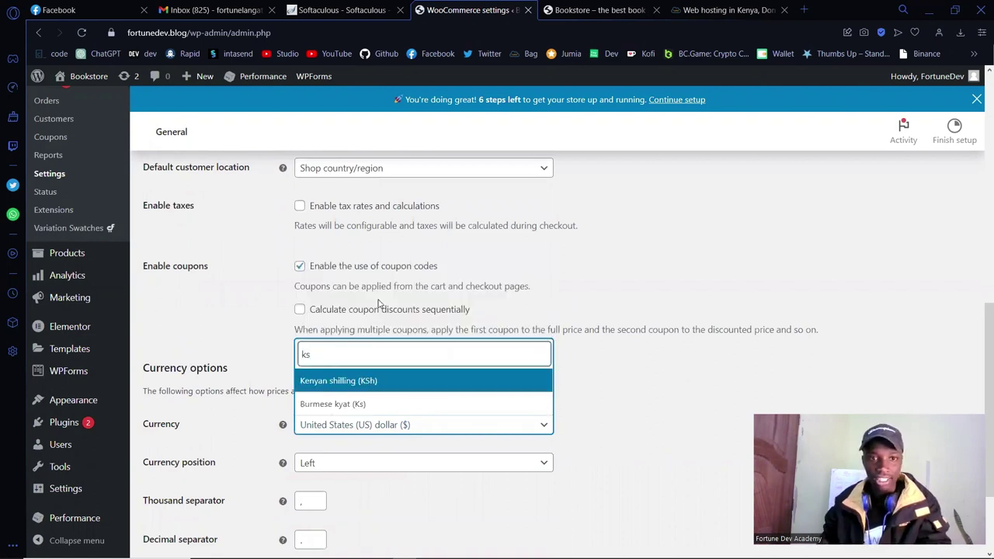
click(374, 379)
scroll(365, 376, down, 2)
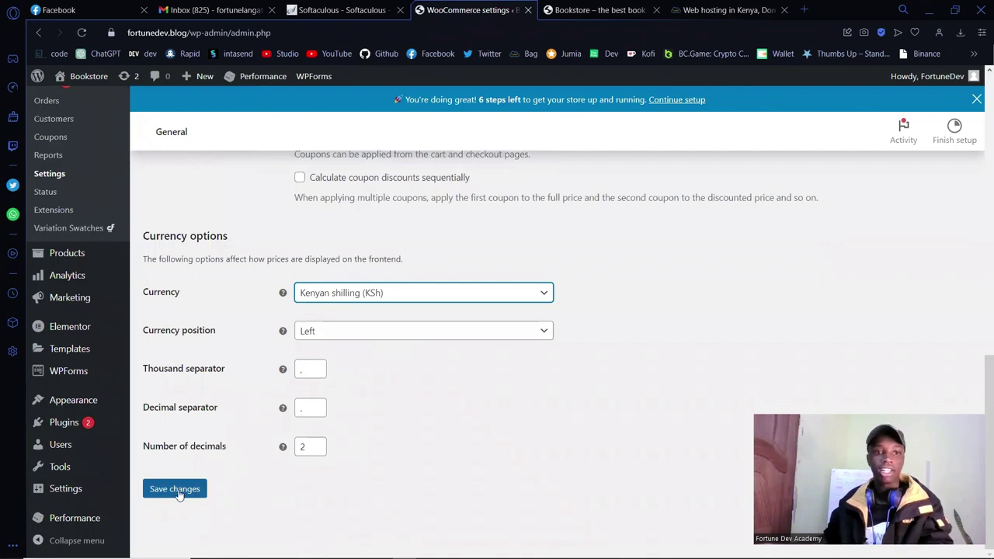
click(177, 491)
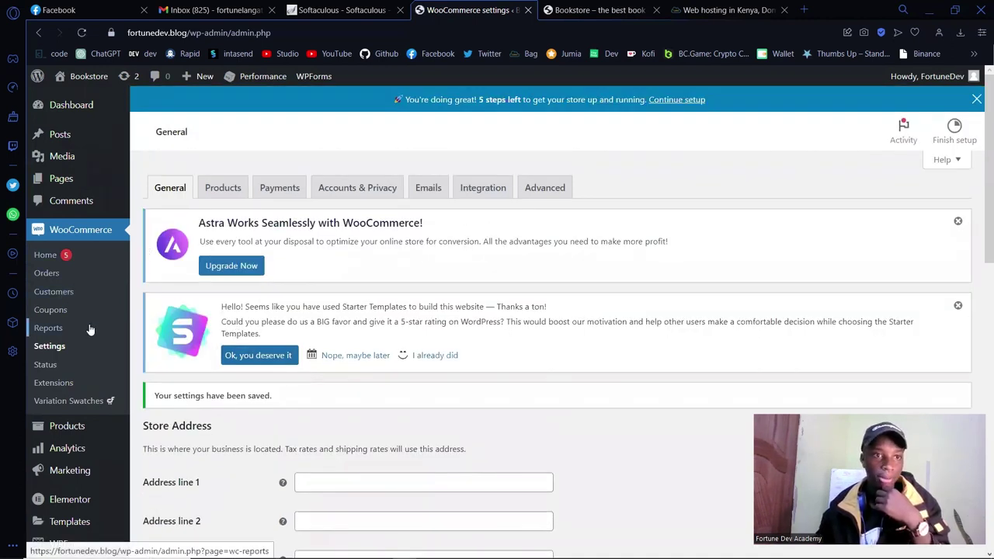
Open The Born of APLEX for editing from the All Products list
mouse_move(76, 166)
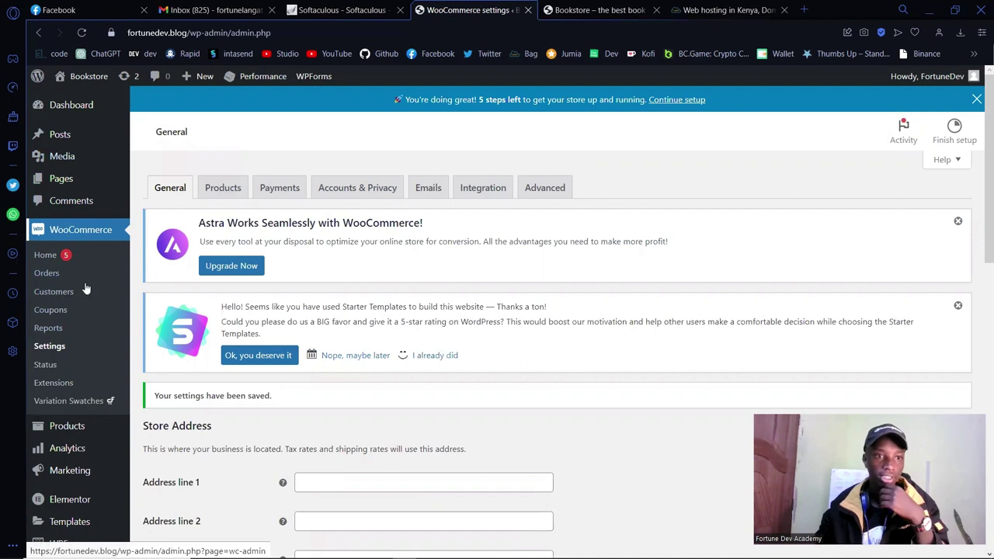
scroll(78, 310, down, 3)
mouse_move(59, 256)
click(155, 256)
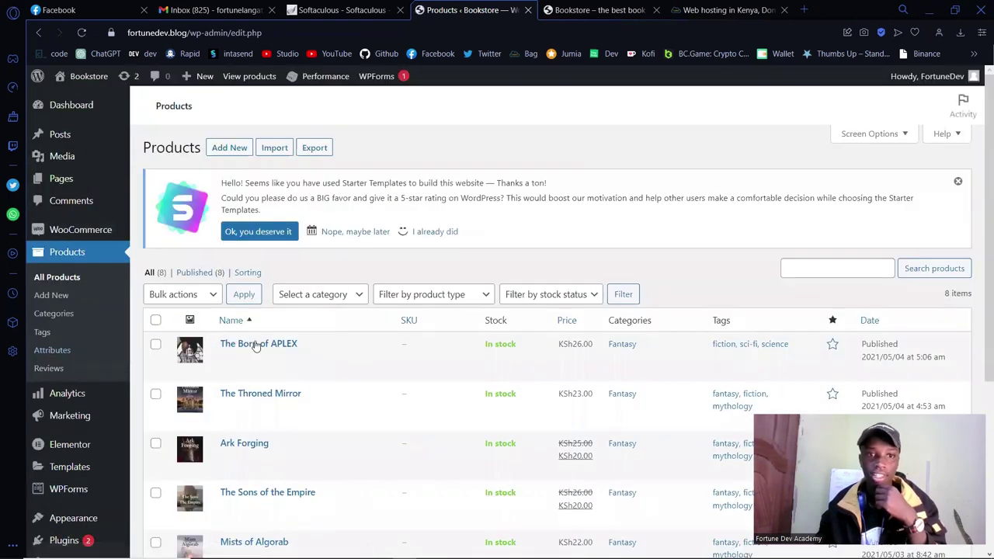
scroll(256, 347, down, 3)
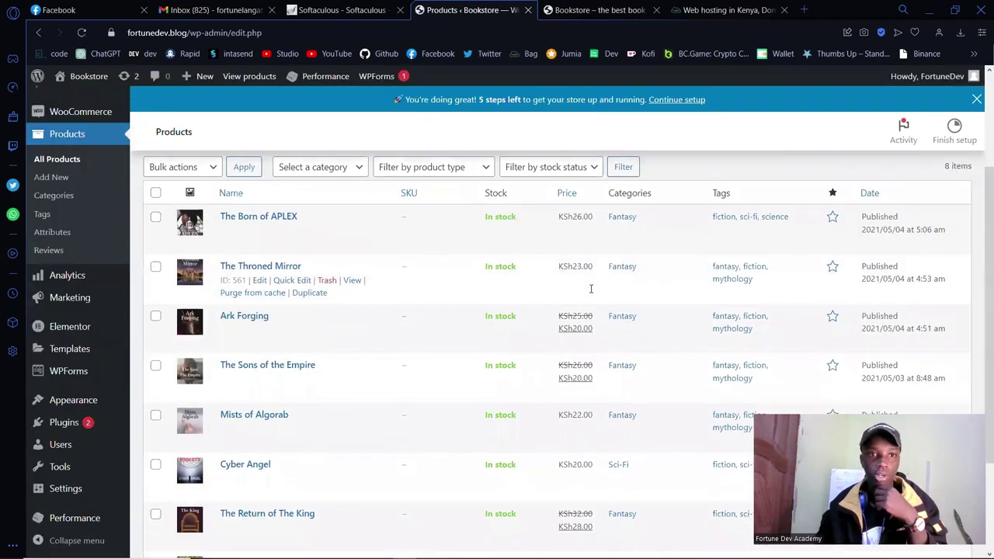
scroll(591, 289, down, 1)
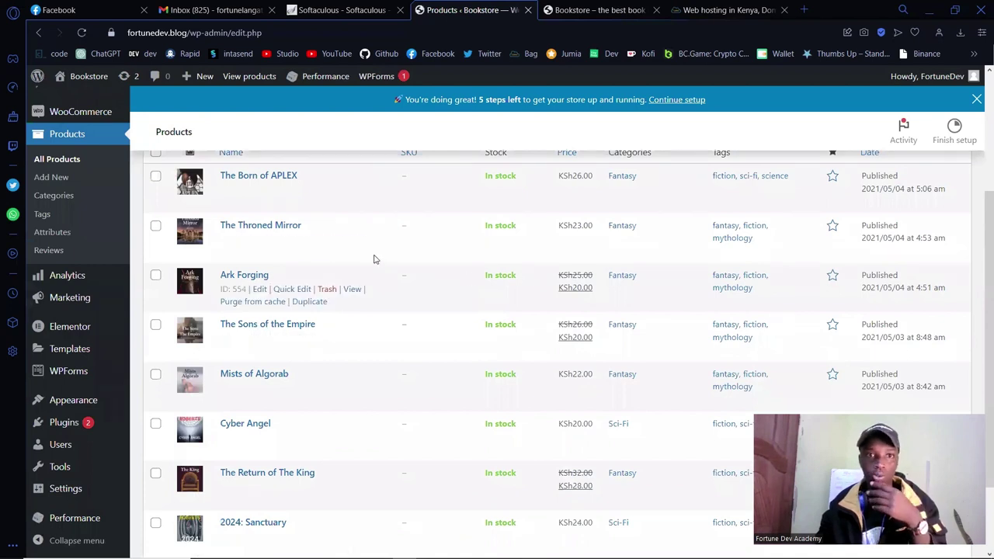
scroll(374, 259, up, 3)
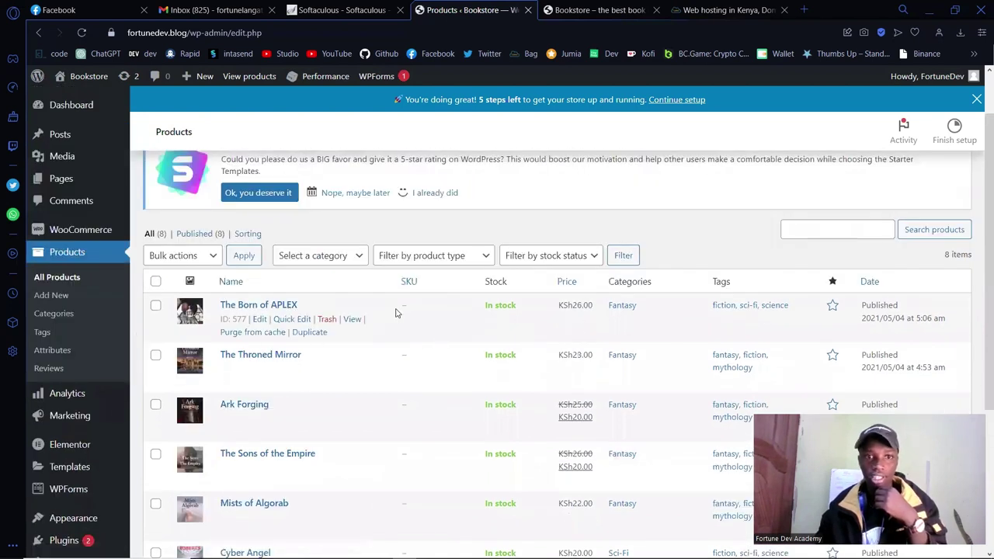
click(259, 321)
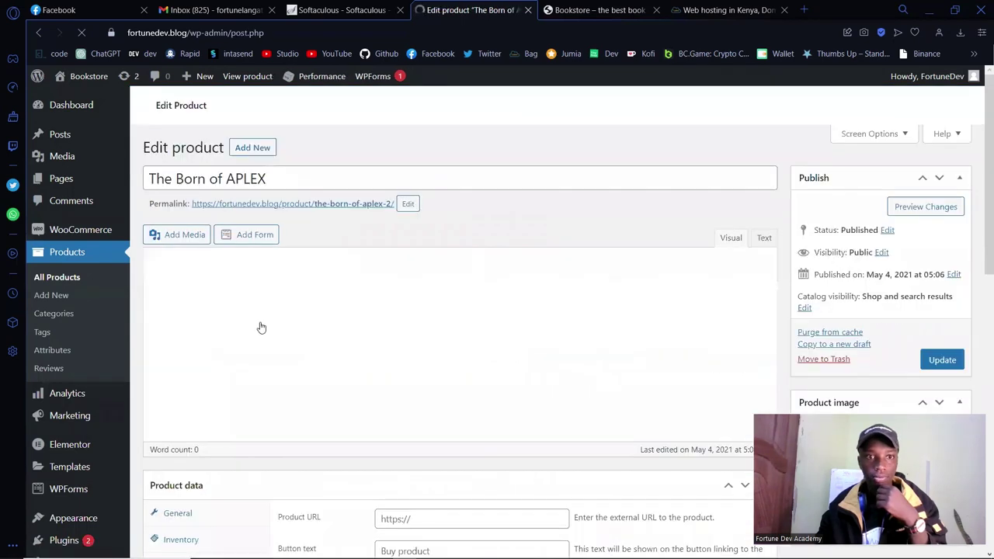
Mark The Born of APLEX as a downloadable product, then open a new browser tab
click(284, 179)
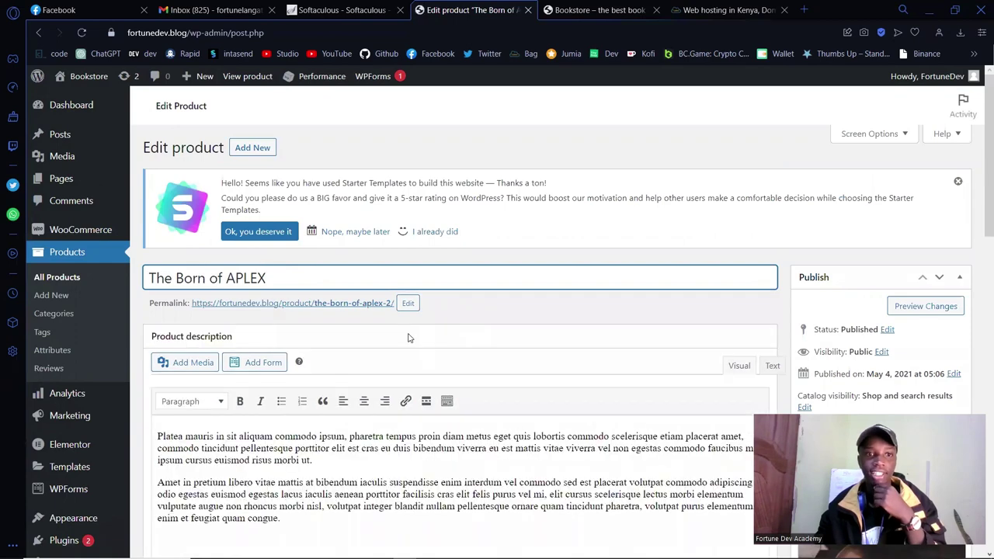
scroll(411, 338, down, 2)
scroll(658, 327, down, 2)
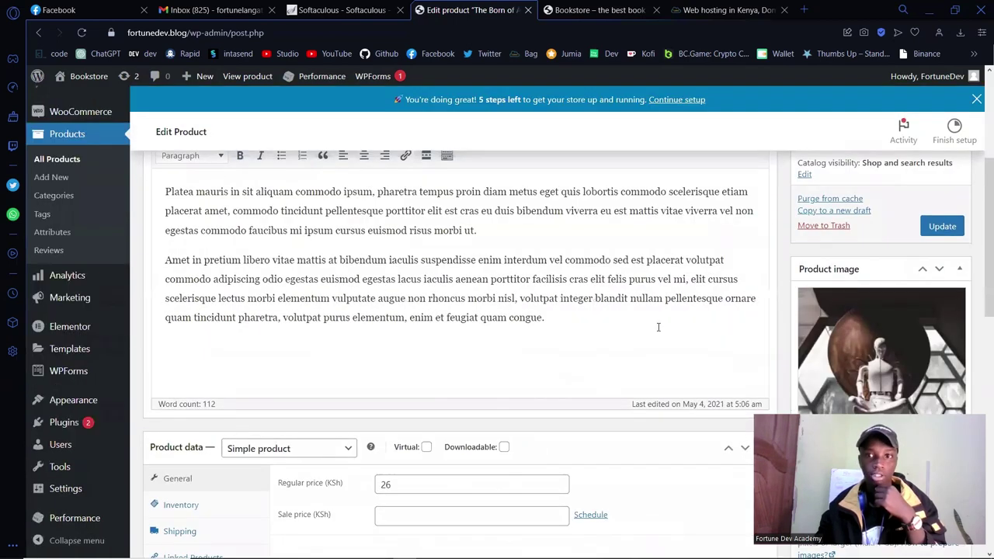
scroll(360, 275, down, 5)
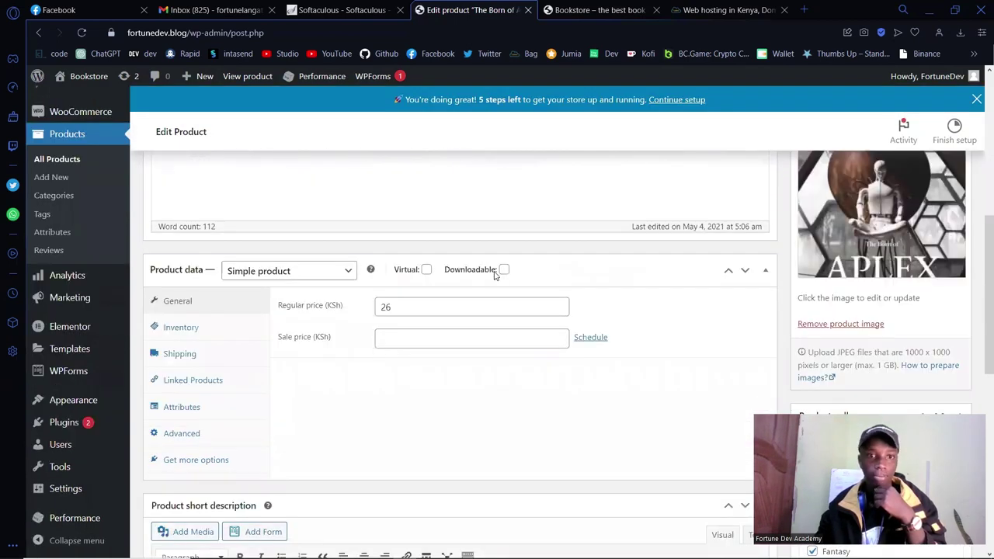
scroll(594, 298, down, 5)
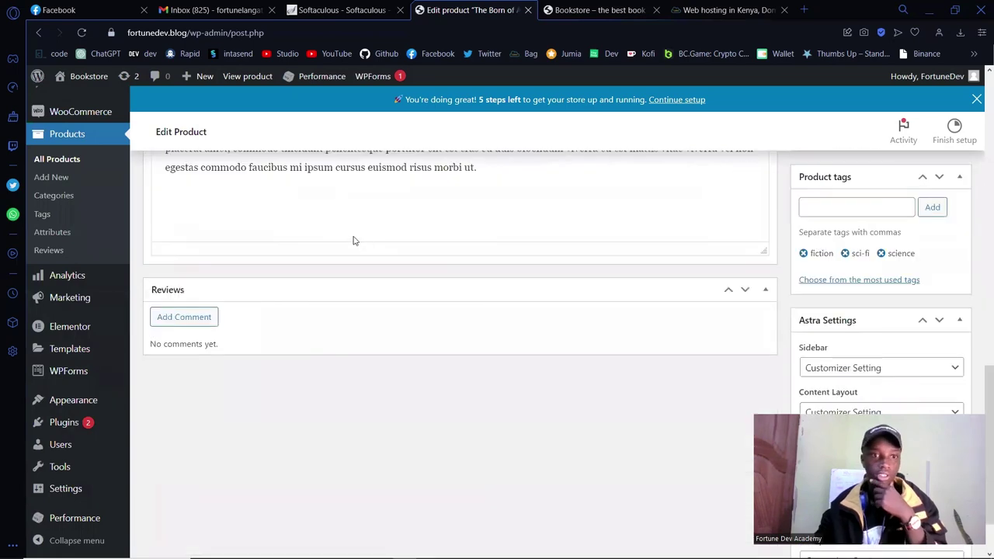
scroll(479, 231, up, 4)
scroll(480, 232, up, 5)
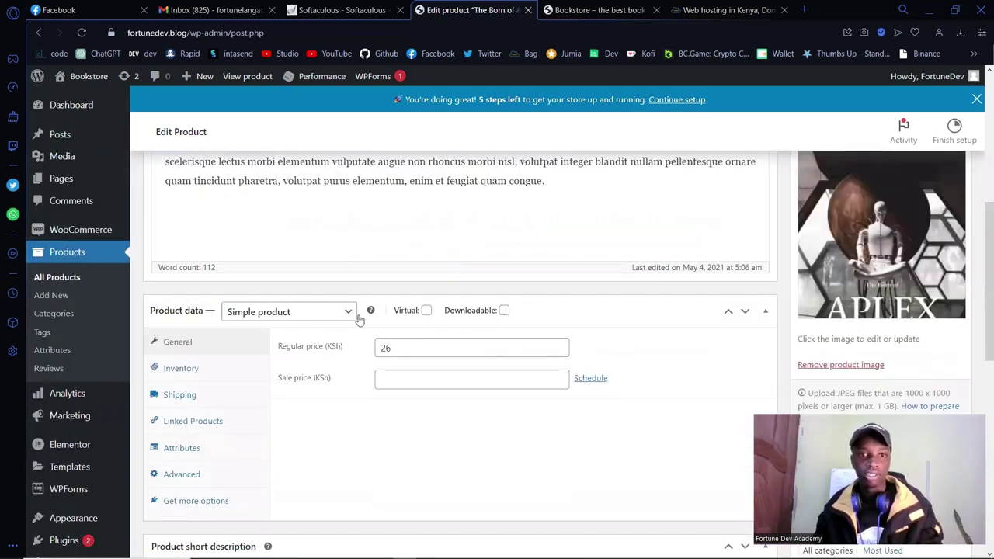
click(503, 311)
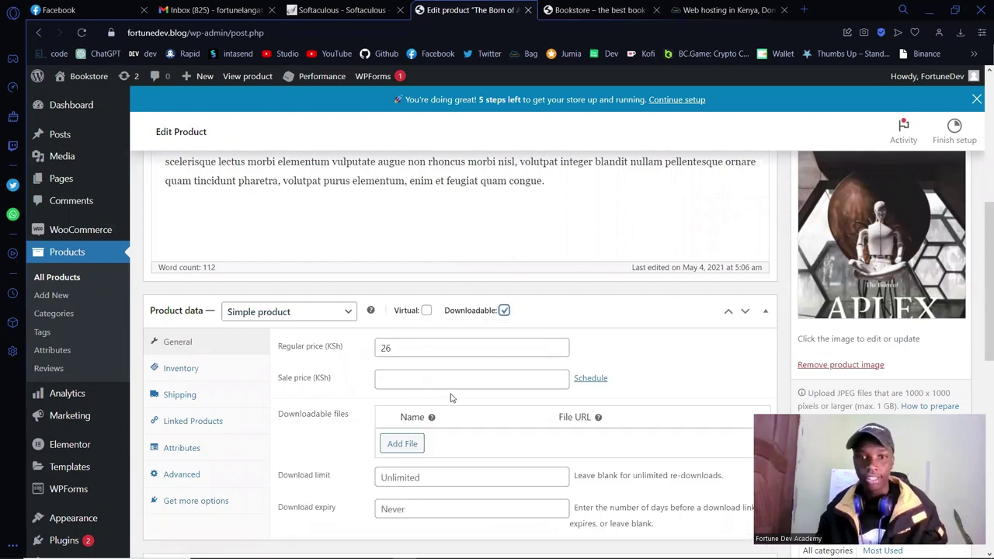
scroll(458, 388, down, 1)
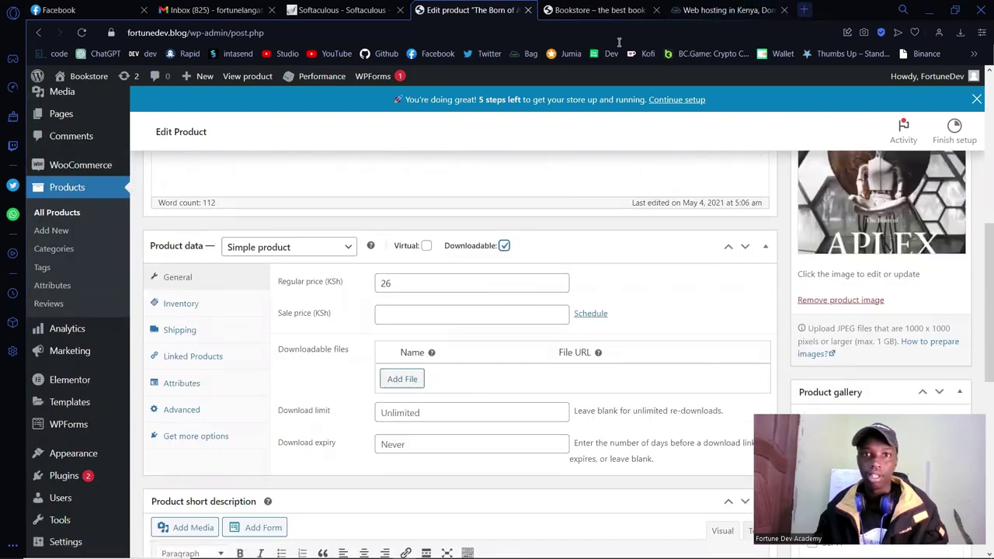
key(ctrl+t)
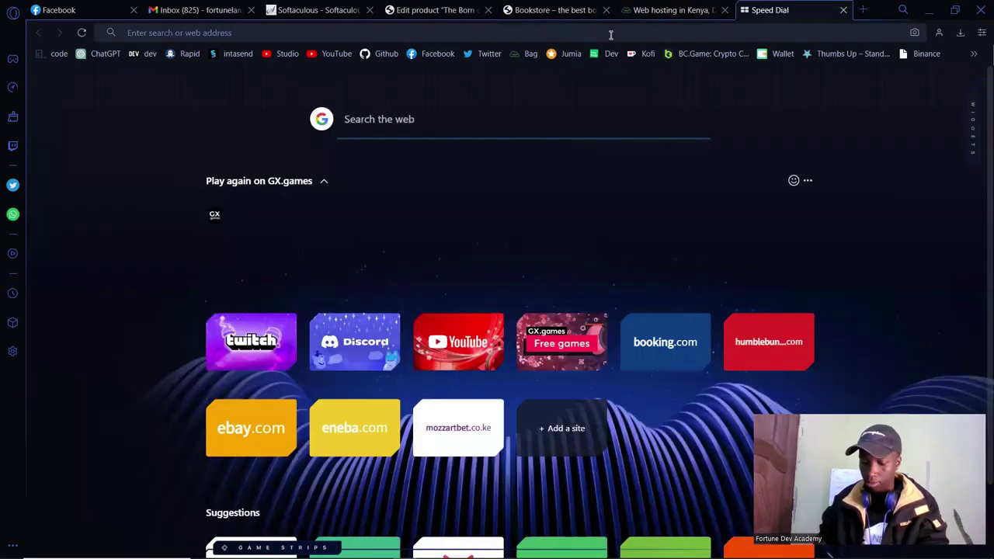
Search Google for 'pdfdrive', then switch back through the tabs to the bookstore site
click(611, 34)
text(pdf)
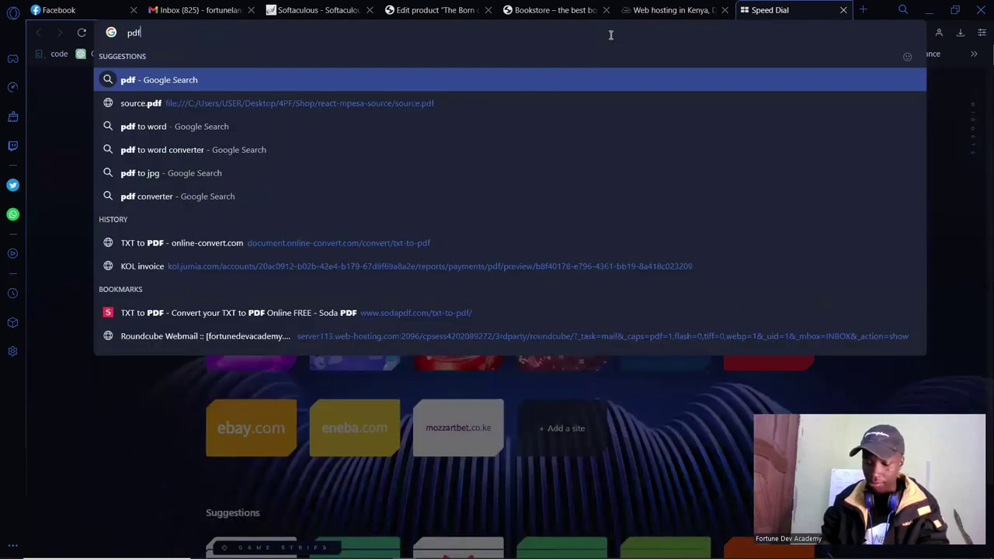
text(drive)
key(Return)
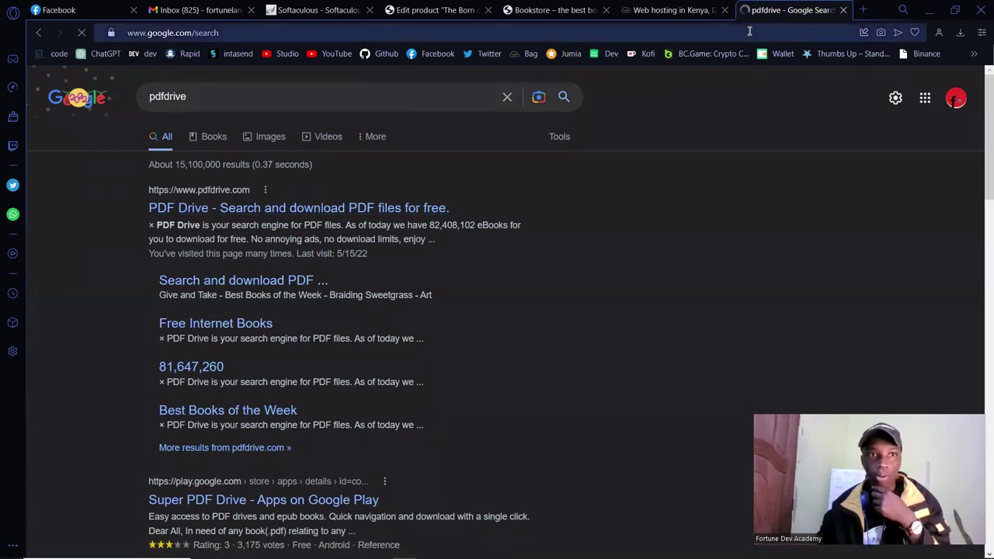
click(669, 9)
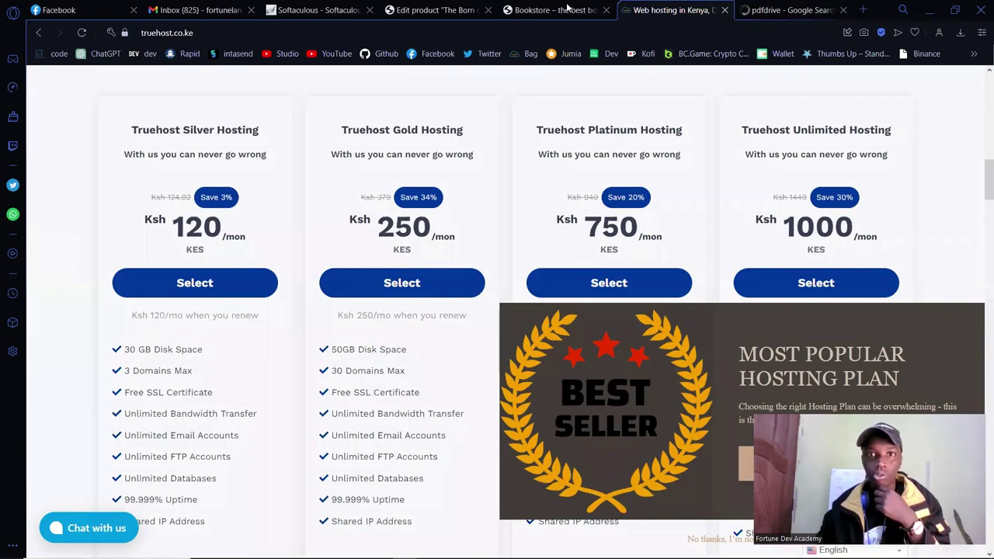
click(567, 7)
Set The Born of APLEX's regular price to 20 KSh
click(435, 9)
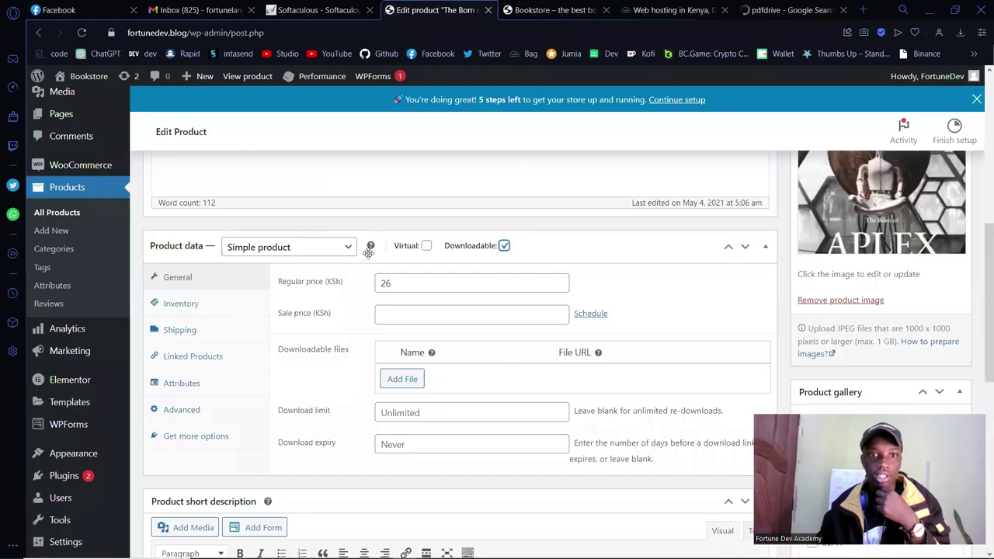
scroll(388, 347, down, 2)
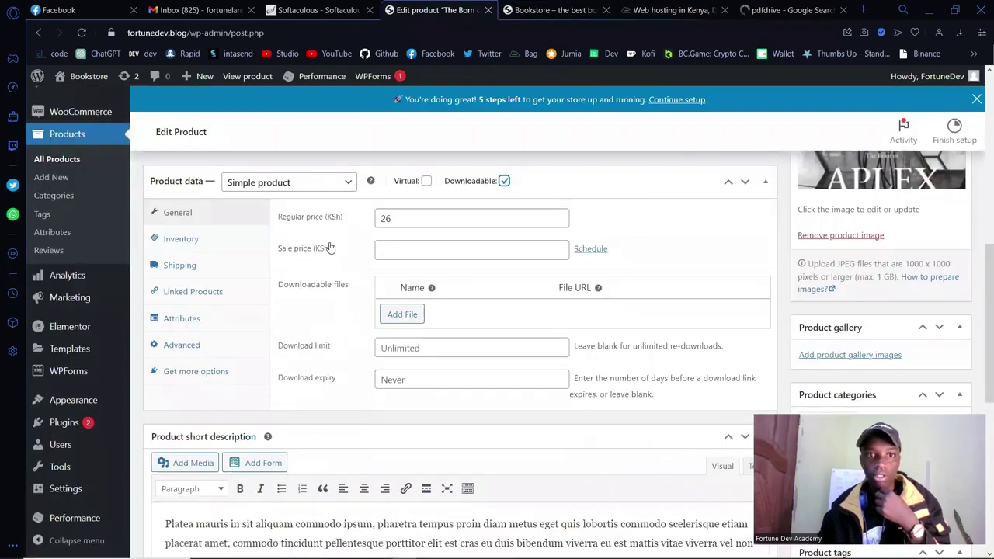
click(405, 219)
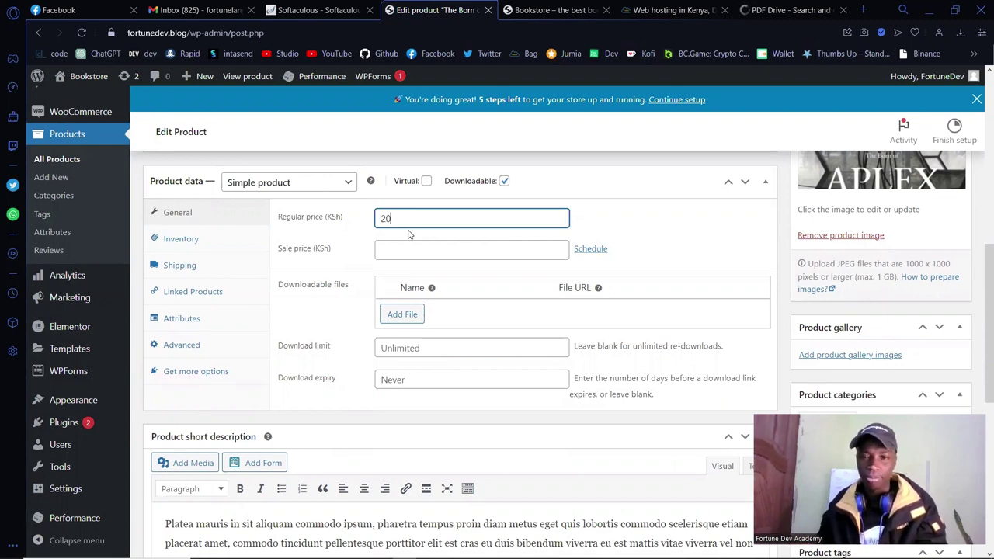
click(616, 225)
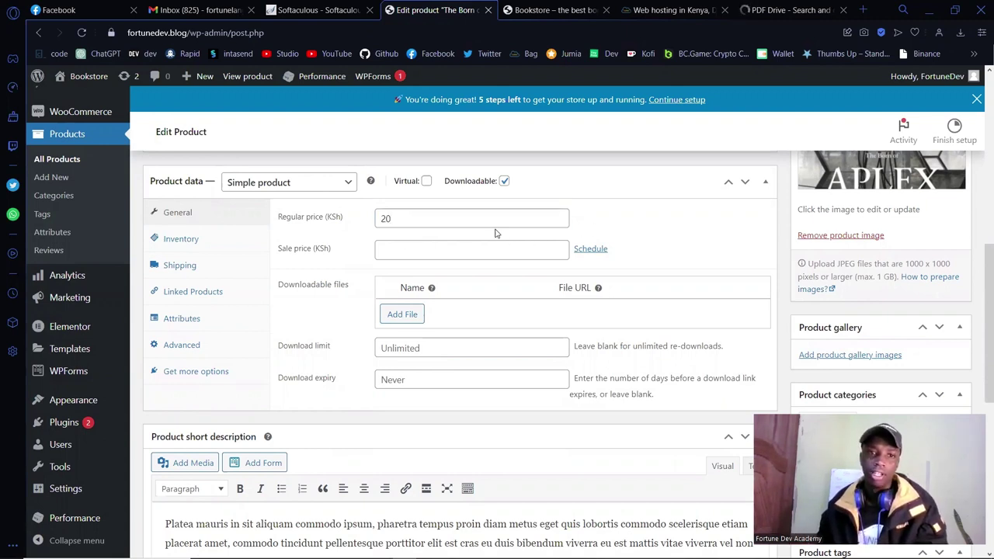
click(423, 245)
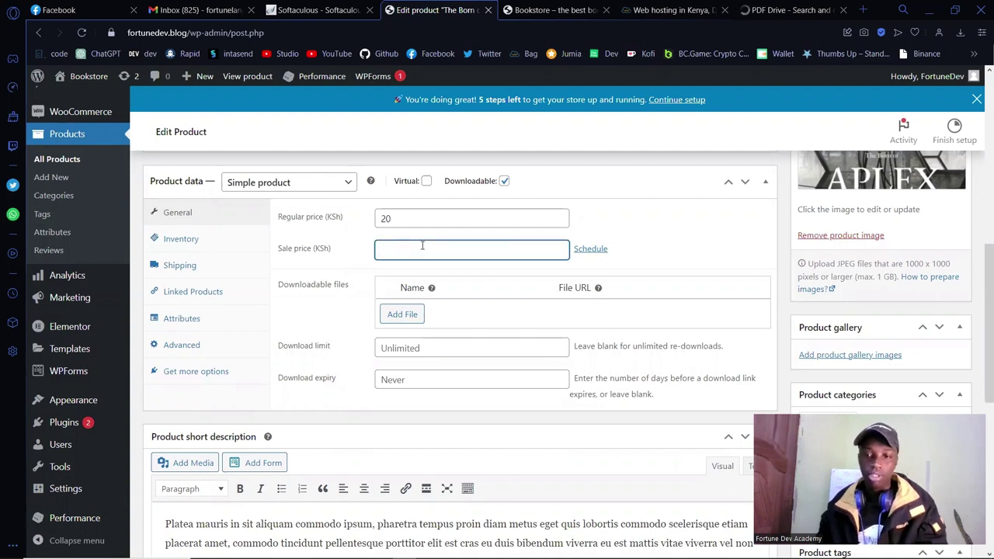
Set the download limit to 2 and the download expiry to 2 days
click(452, 347)
text(2)
click(445, 378)
text(2)
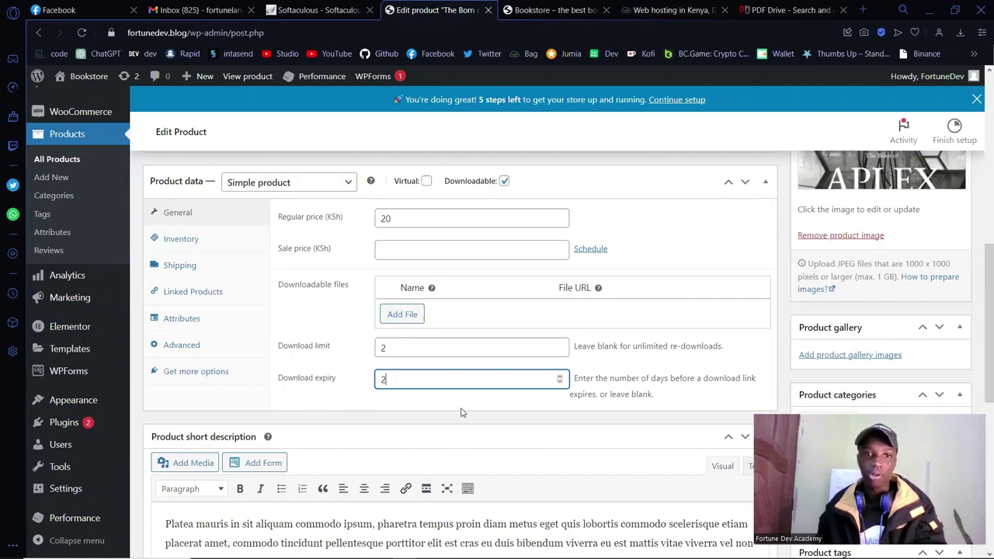
click(466, 404)
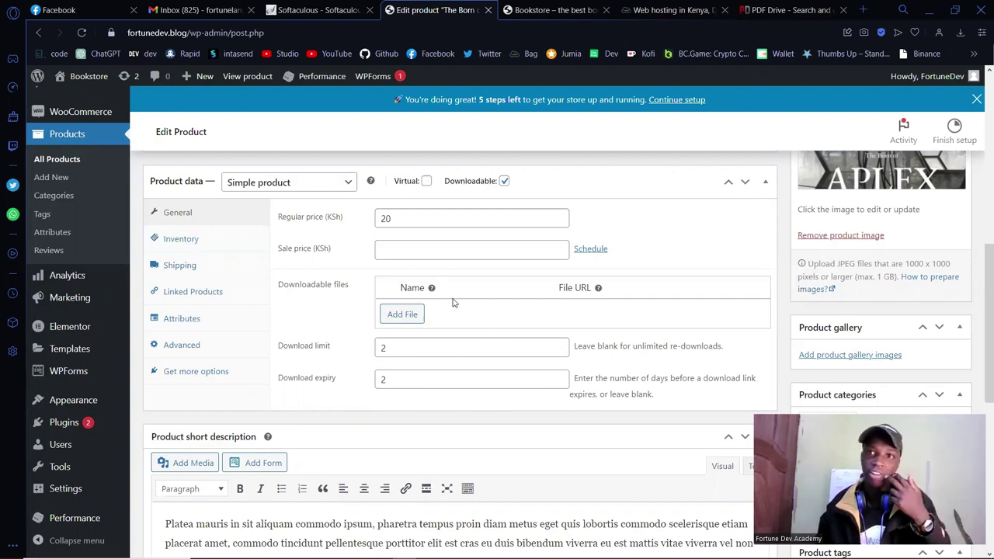
click(783, 9)
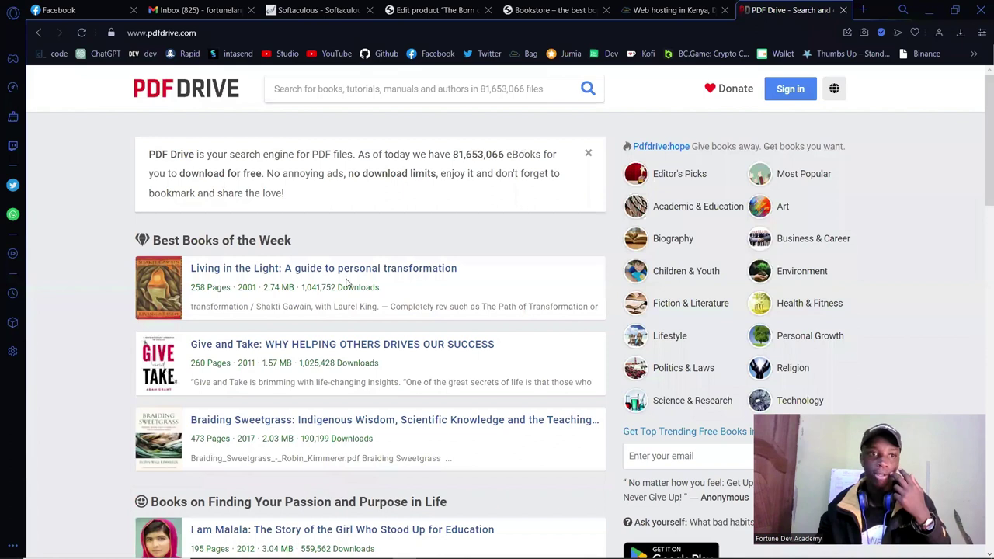
Open the Give and Take book page on PDF Drive and return to the Edit product tab
click(278, 347)
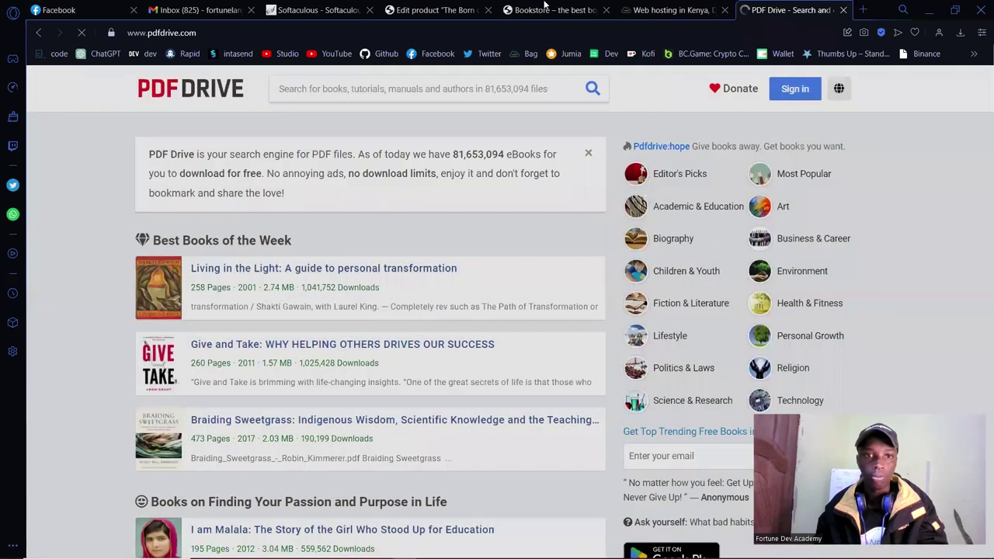
click(546, 9)
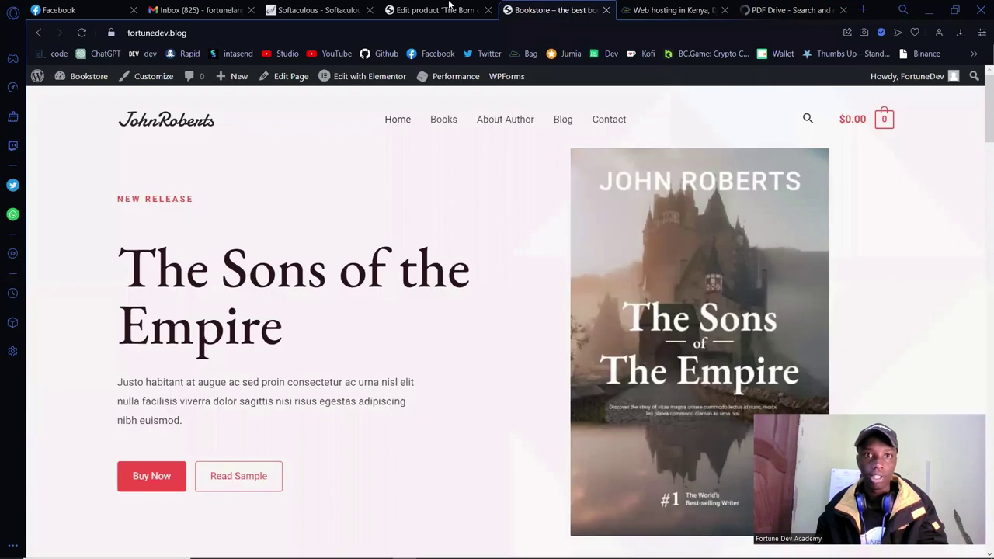
click(451, 9)
scroll(370, 228, up, 7)
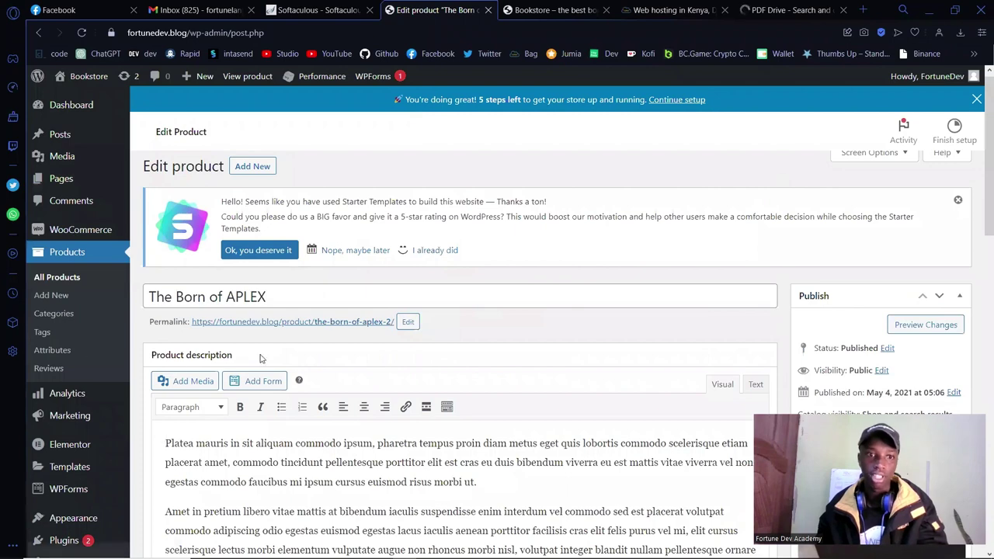
scroll(599, 404, down, 2)
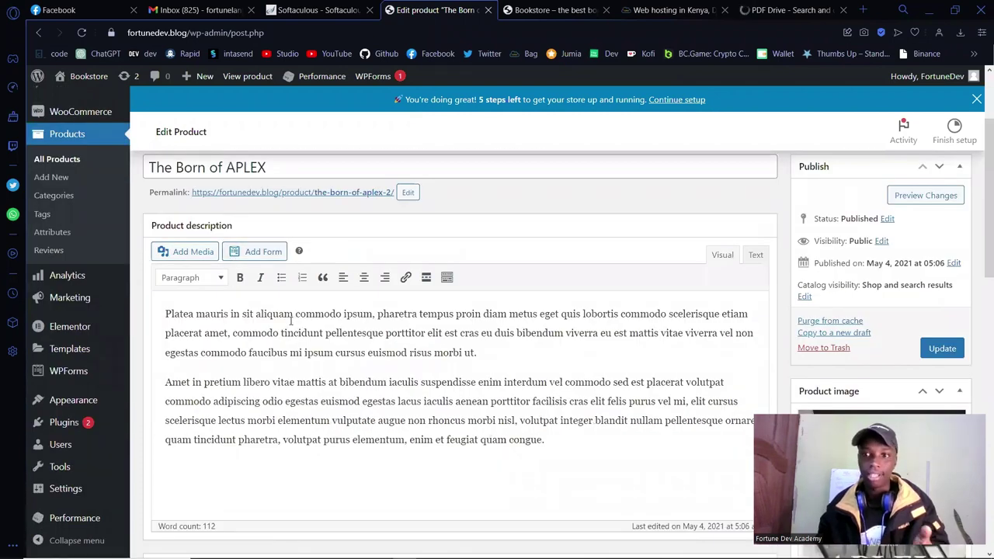
scroll(542, 398, down, 1)
scroll(542, 397, down, 5)
scroll(481, 349, down, 3)
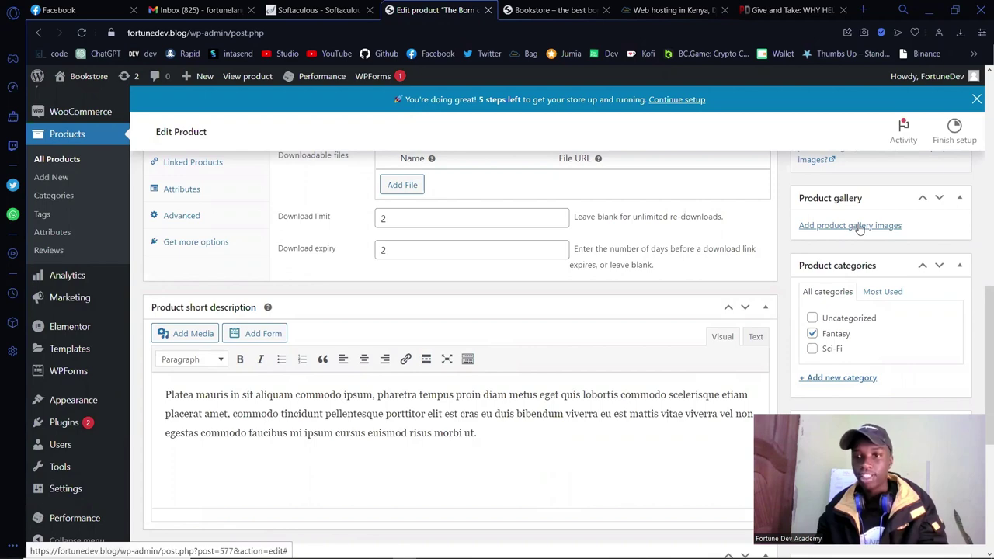
scroll(859, 228, up, 3)
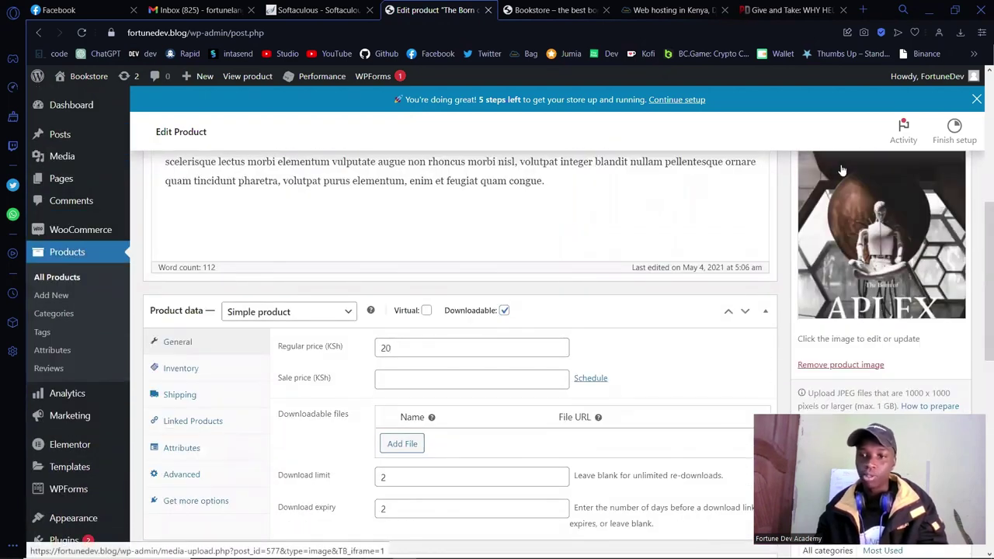
scroll(771, 247, up, 4)
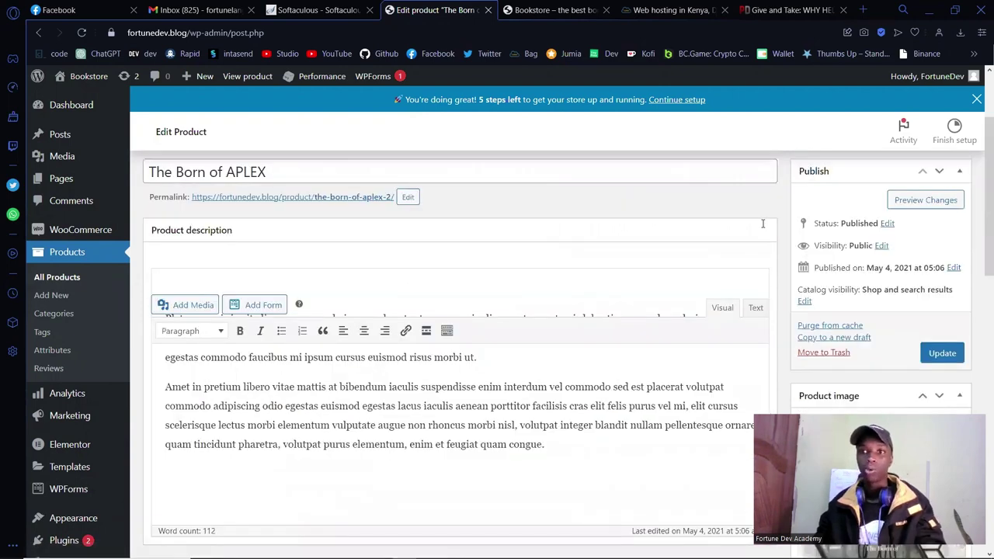
scroll(686, 274, down, 2)
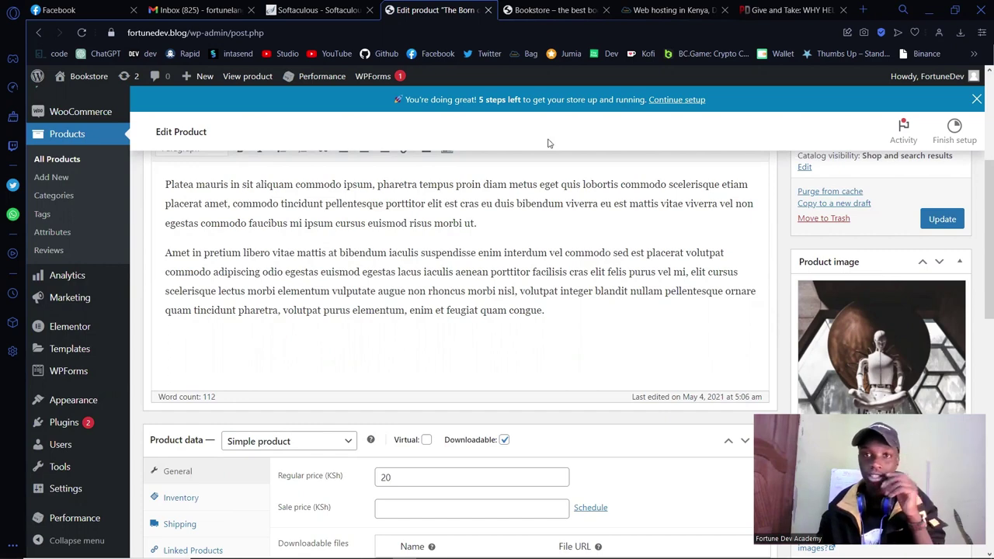
Download Give and Take from PDF Drive, close the Facebook tab, and switch to Gmail
click(781, 10)
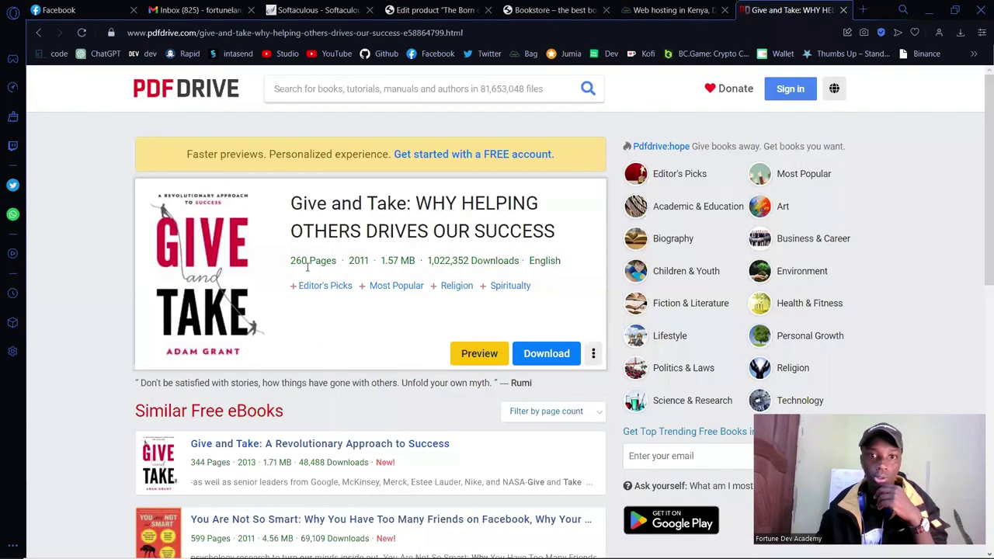
click(532, 354)
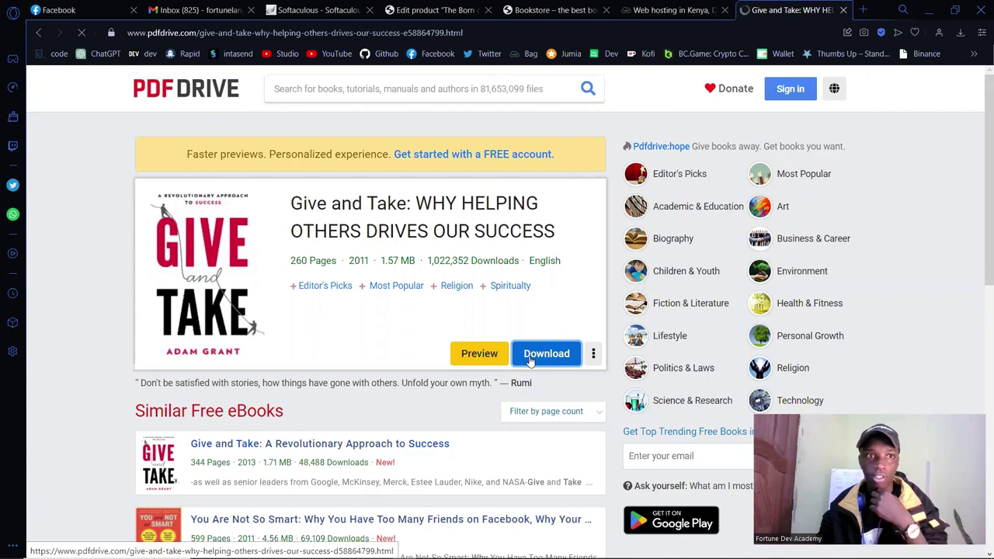
click(134, 10)
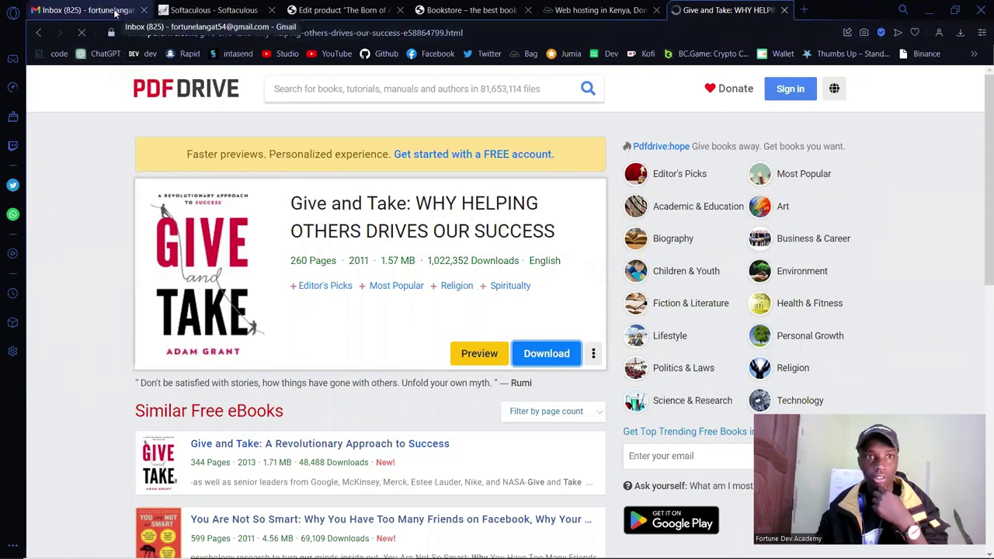
click(115, 12)
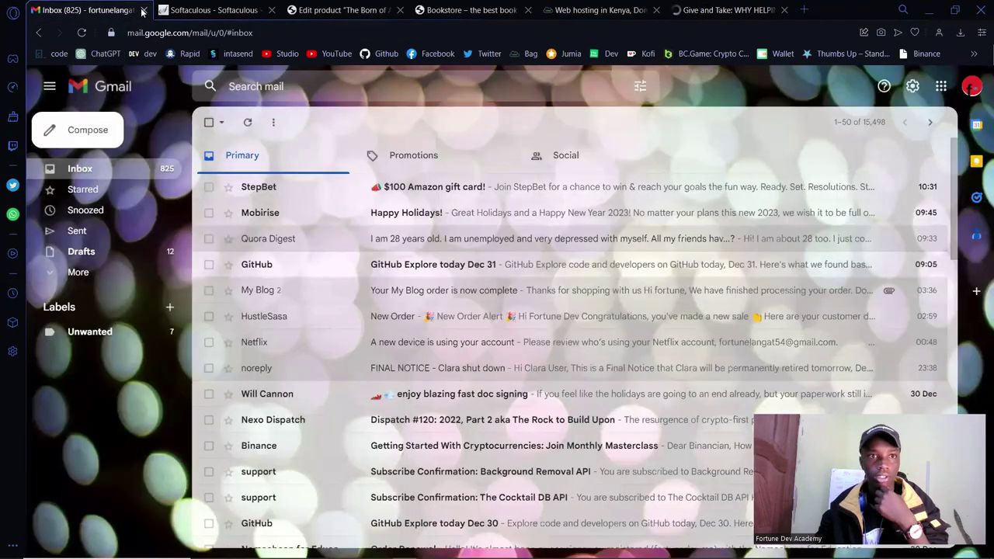
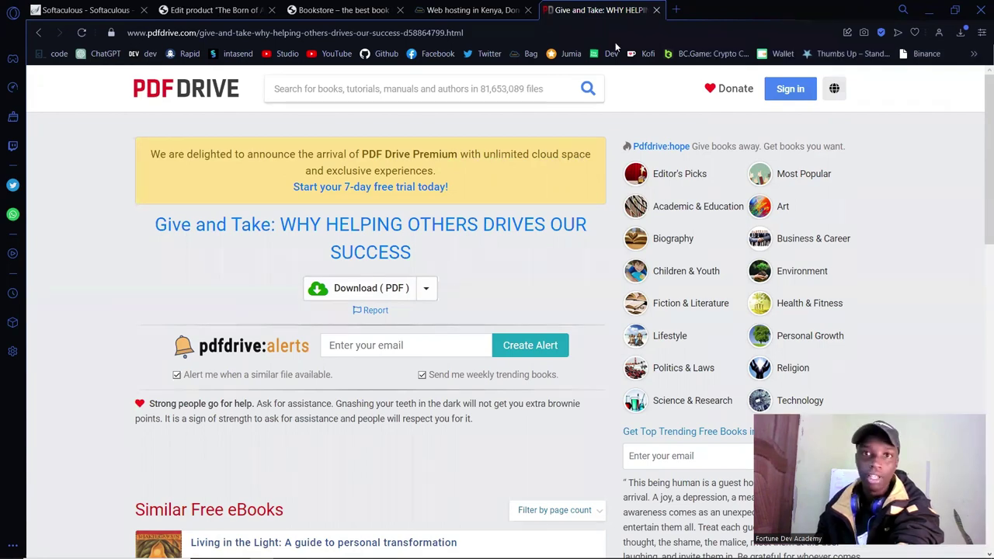
Return to the Edit product tab and start choosing a file under Downloadable files
click(342, 10)
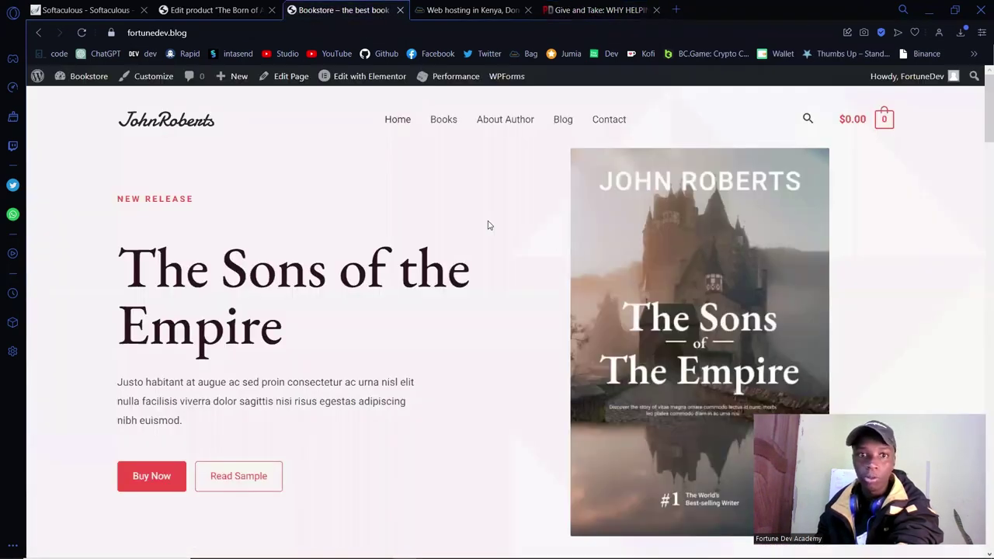
click(211, 11)
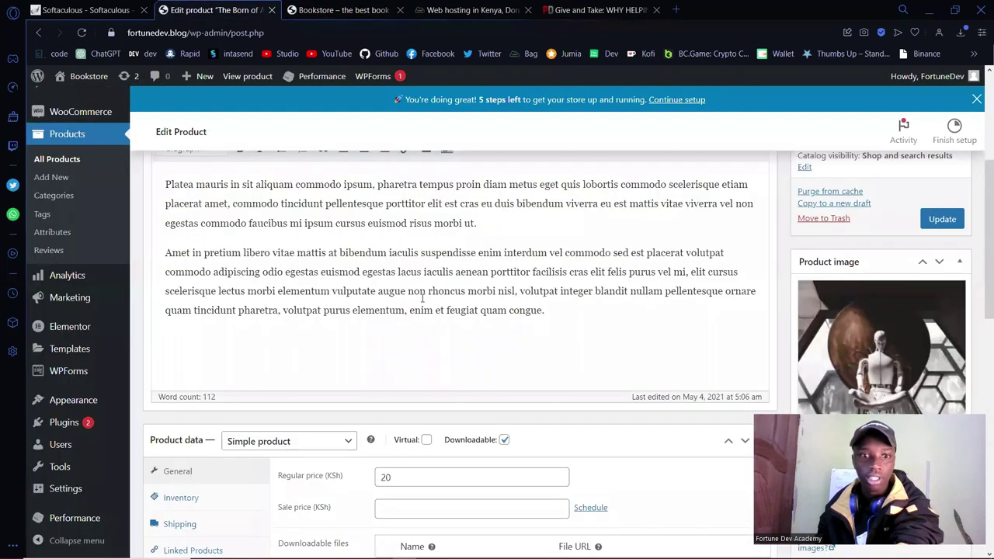
scroll(422, 298, down, 4)
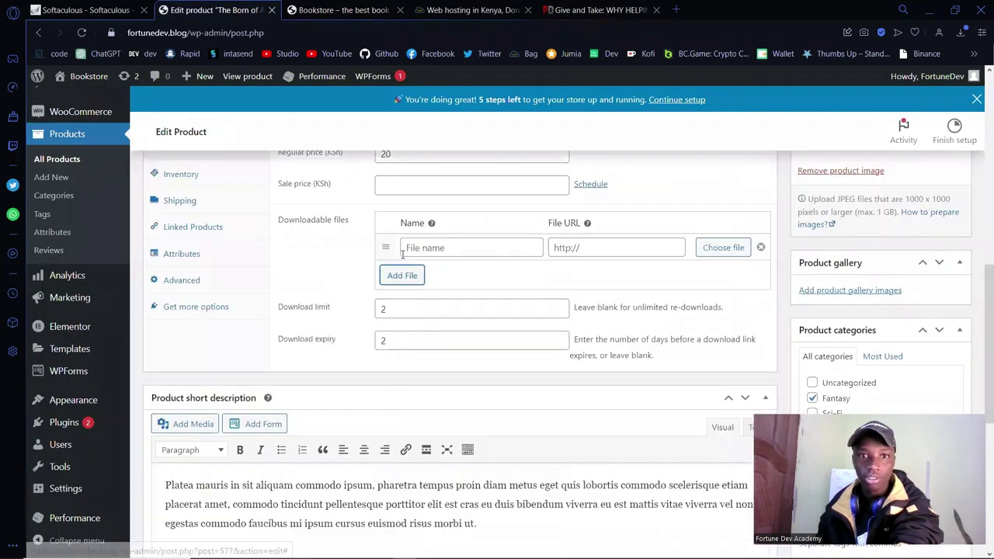
click(716, 245)
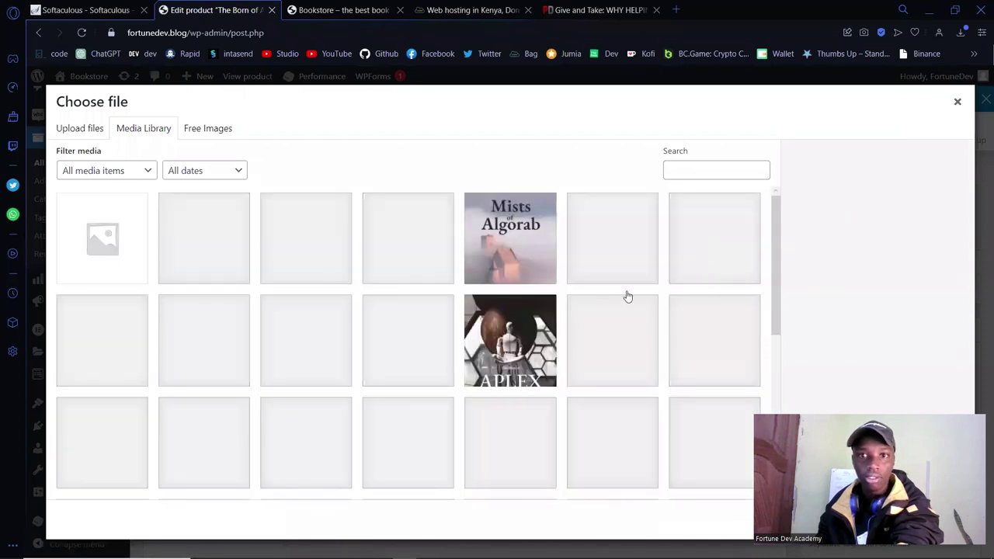
Upload the Give and Take PDF to the media library and start its caption
click(92, 130)
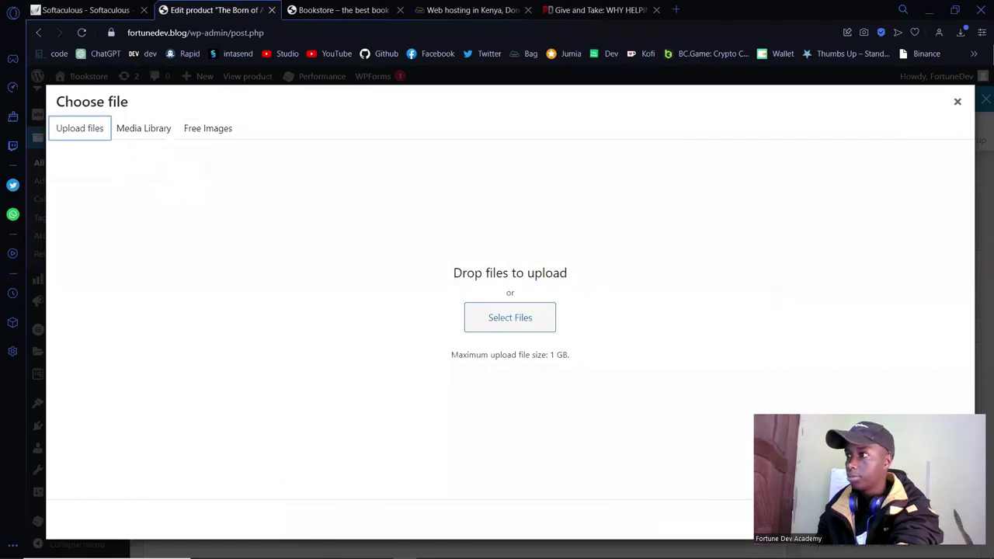
drag(820, 303, 458, 295)
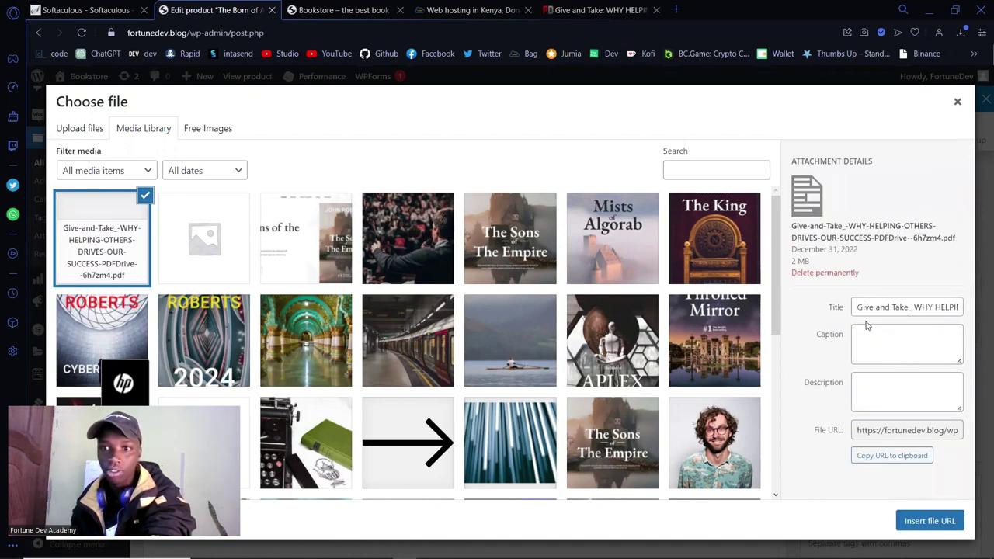
click(888, 340)
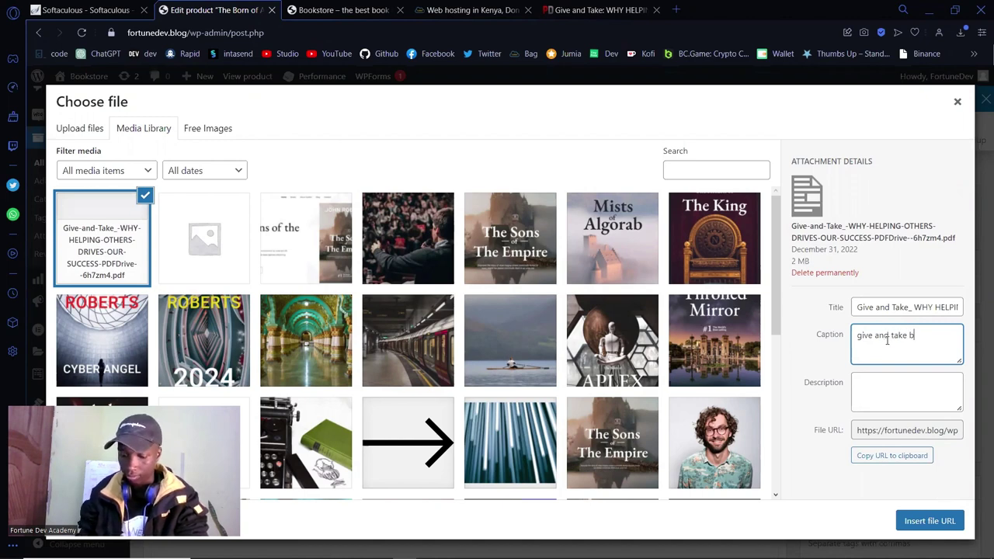
Finish the caption 'give and take bestseller' and insert the PDF as the downloadable file
text(ller)
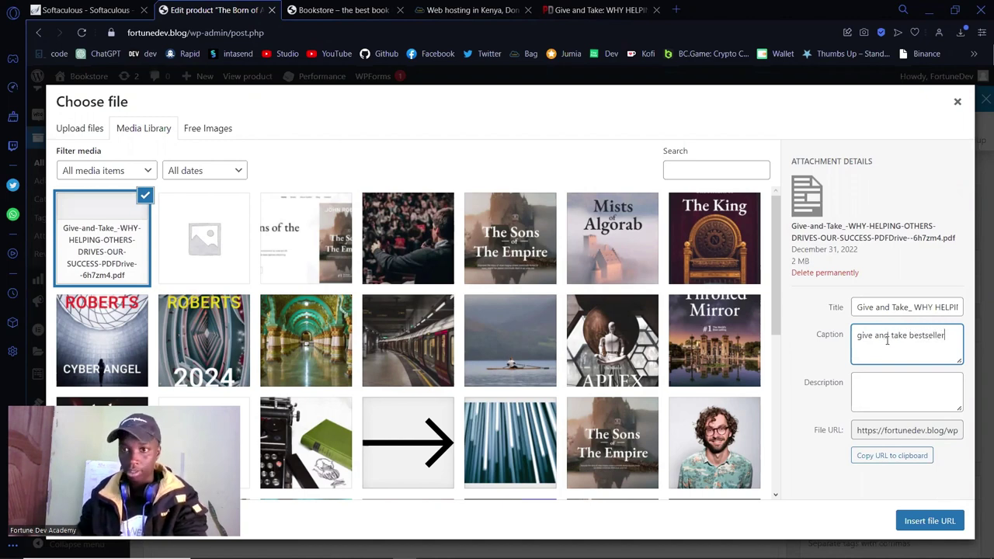
click(924, 519)
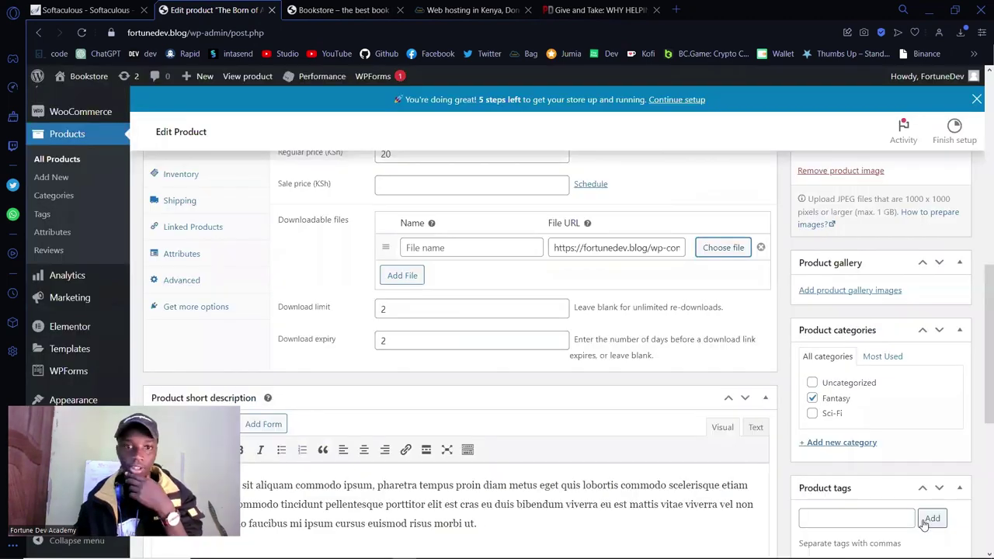
scroll(670, 261, down, 3)
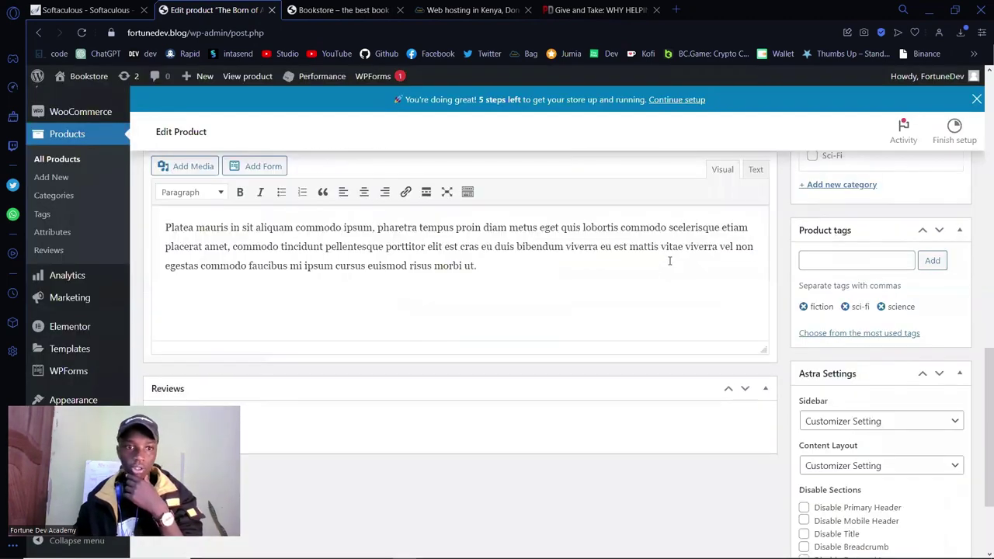
scroll(699, 272, up, 7)
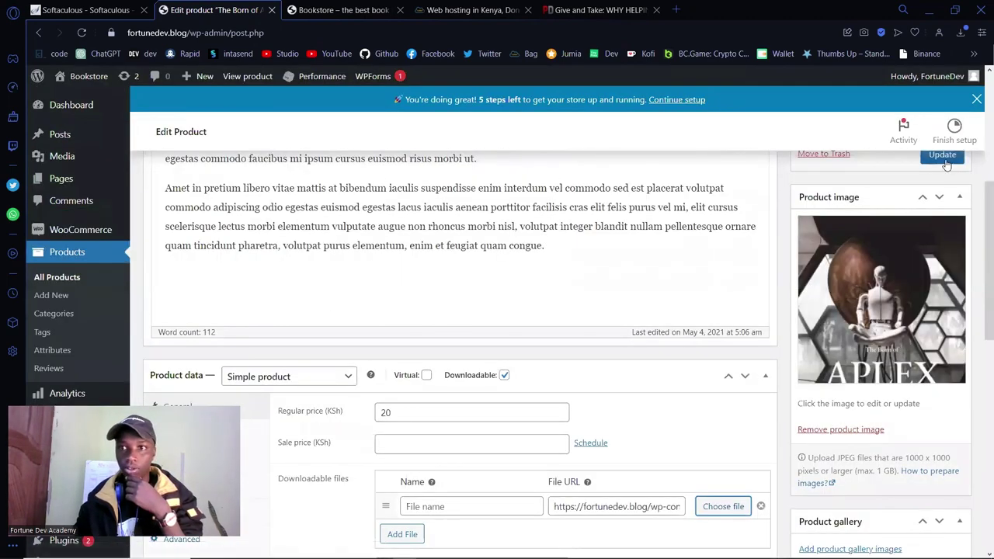
Update The Born of APLEX product to save the downloadable PDF
click(943, 155)
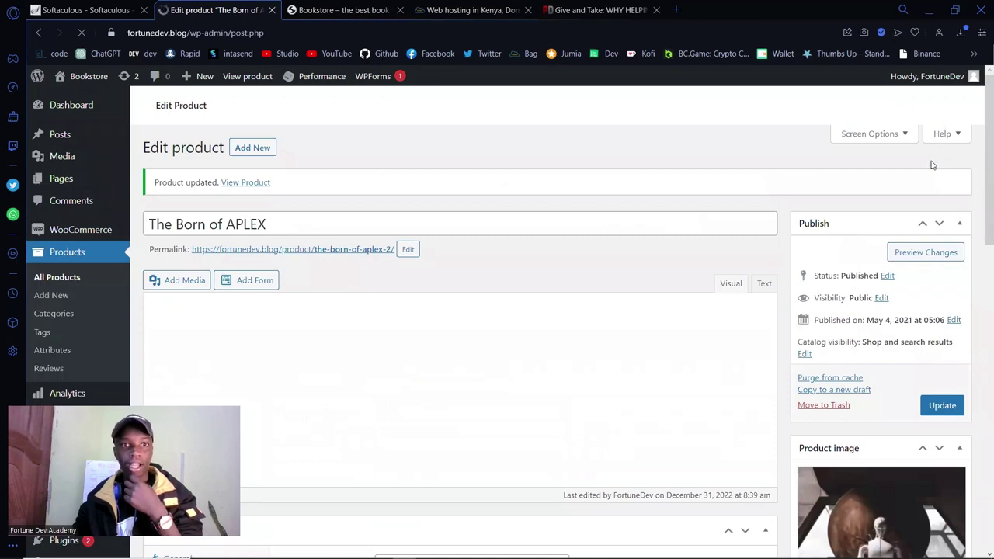
scroll(502, 247, down, 3)
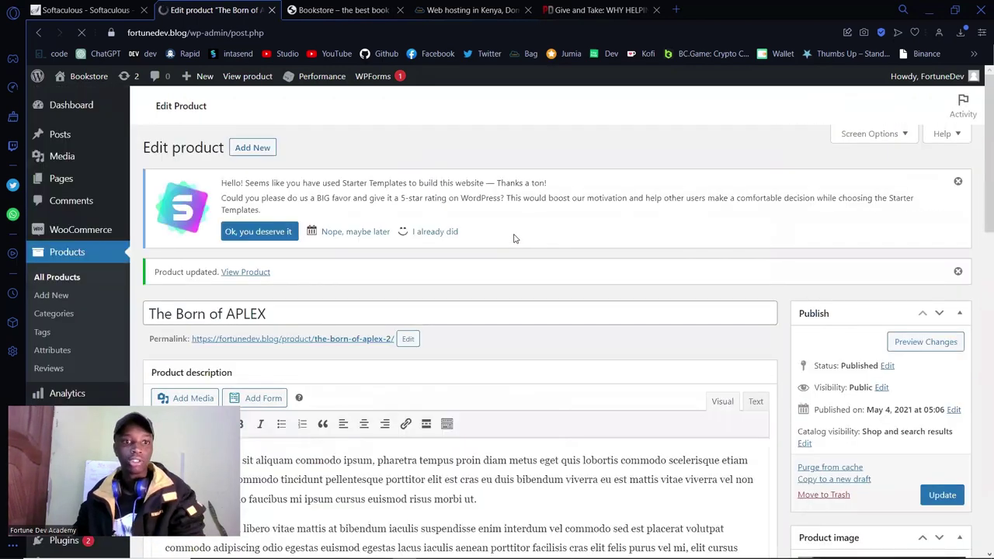
scroll(508, 236, down, 3)
scroll(478, 192, up, 3)
Reload the Bookstore homepage and open The Born of APLEX from Best Selling Books
click(323, 10)
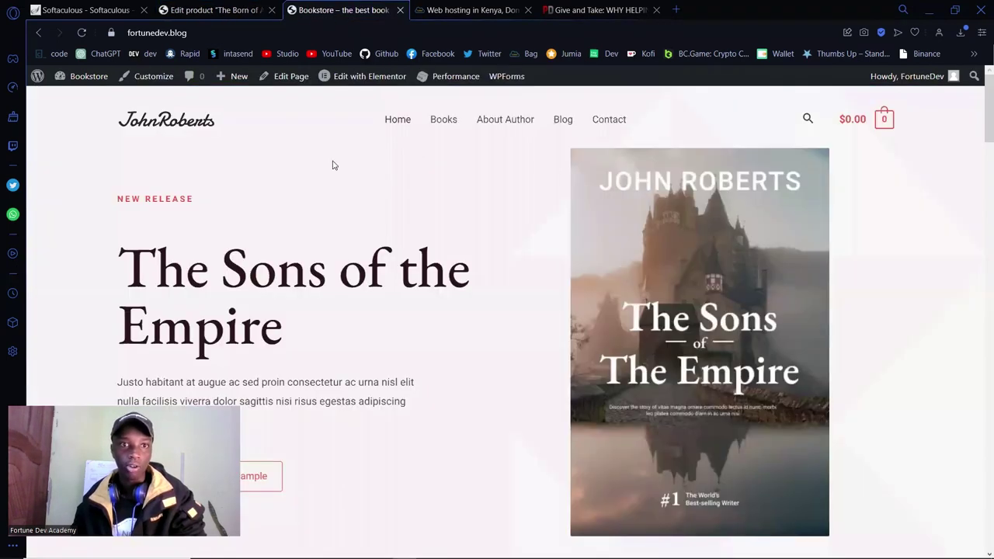
click(81, 32)
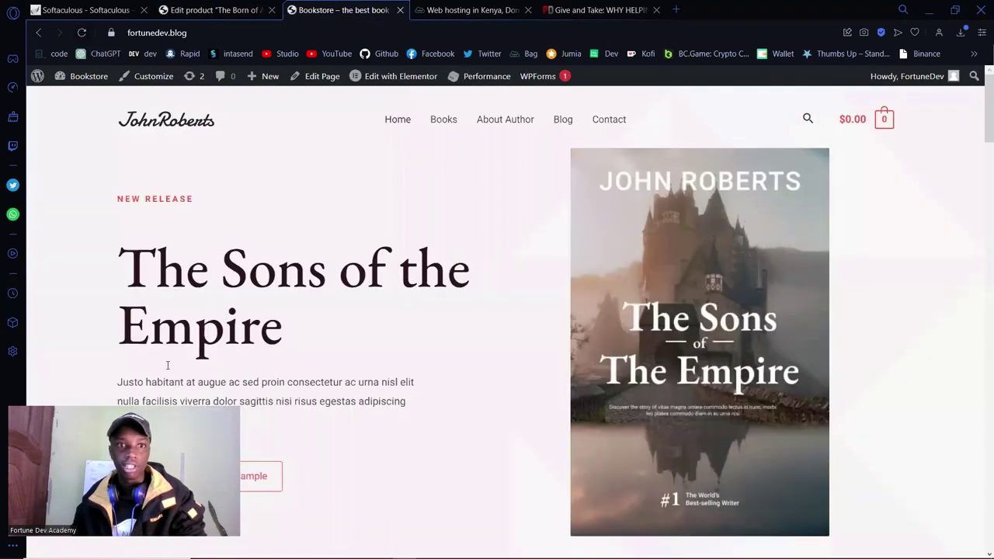
scroll(316, 370, down, 2)
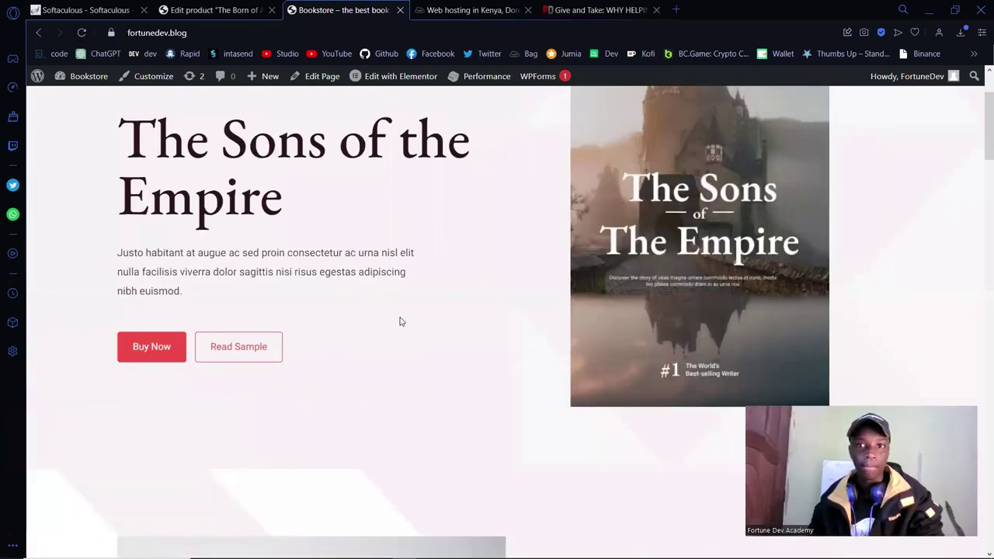
scroll(670, 248, down, 6)
scroll(677, 238, up, 4)
scroll(453, 255, up, 3)
scroll(453, 256, down, 5)
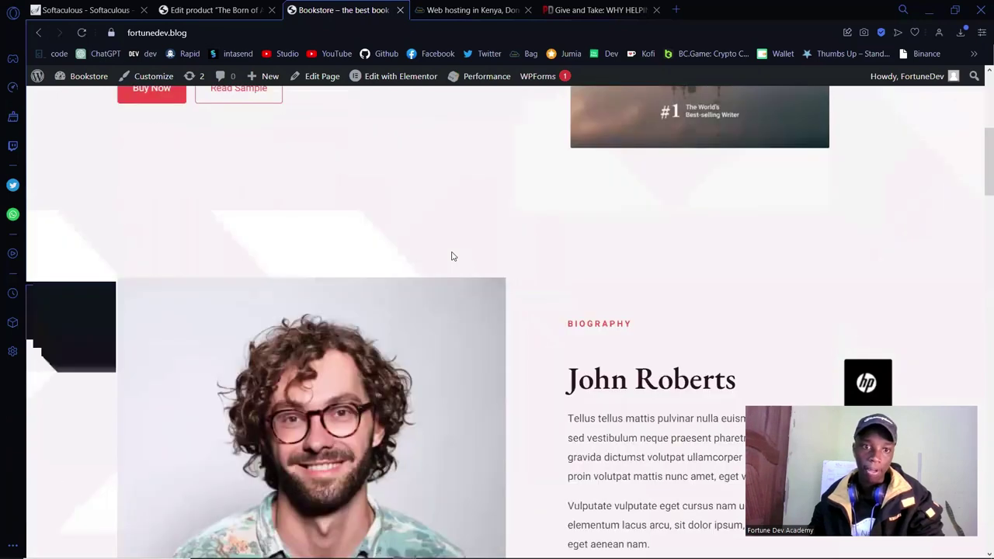
scroll(454, 256, down, 10)
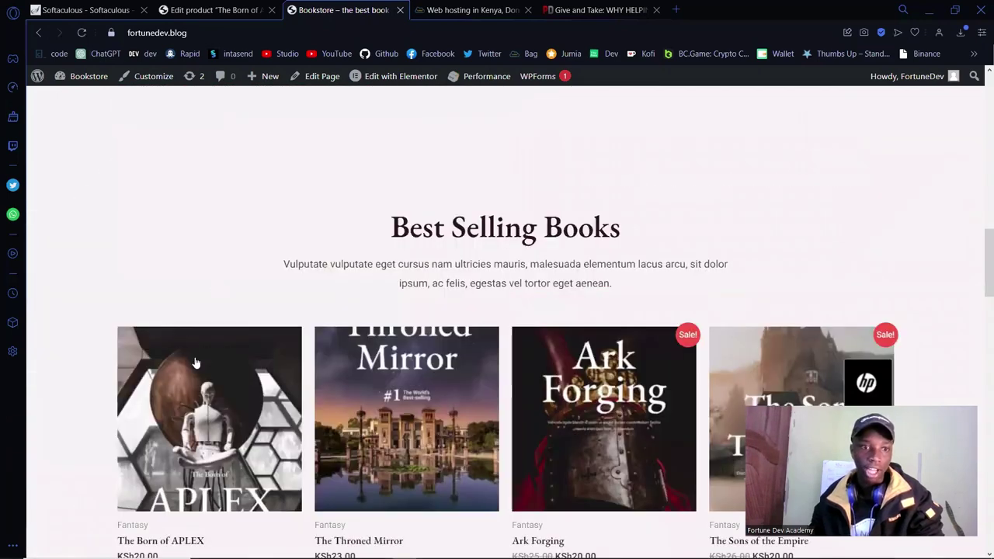
scroll(196, 364, down, 1)
click(193, 337)
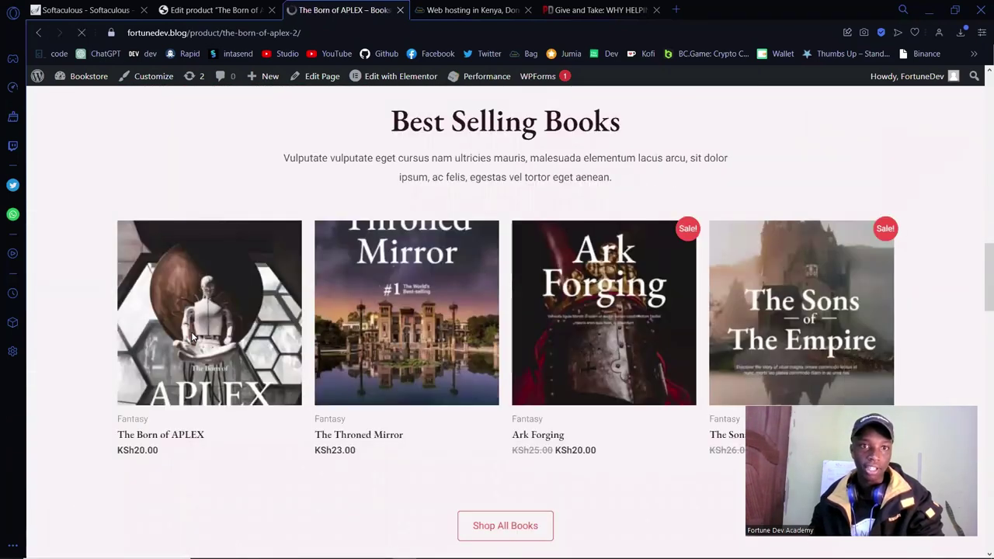
Check the KSh20.00 product page's Reviews tab, which shows no reviews yet
scroll(575, 349, down, 2)
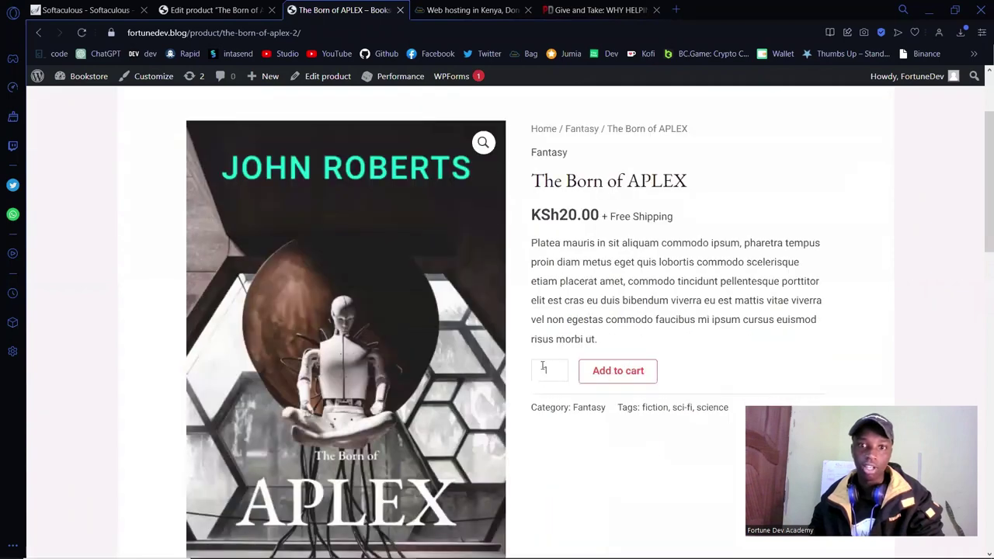
scroll(387, 403, down, 4)
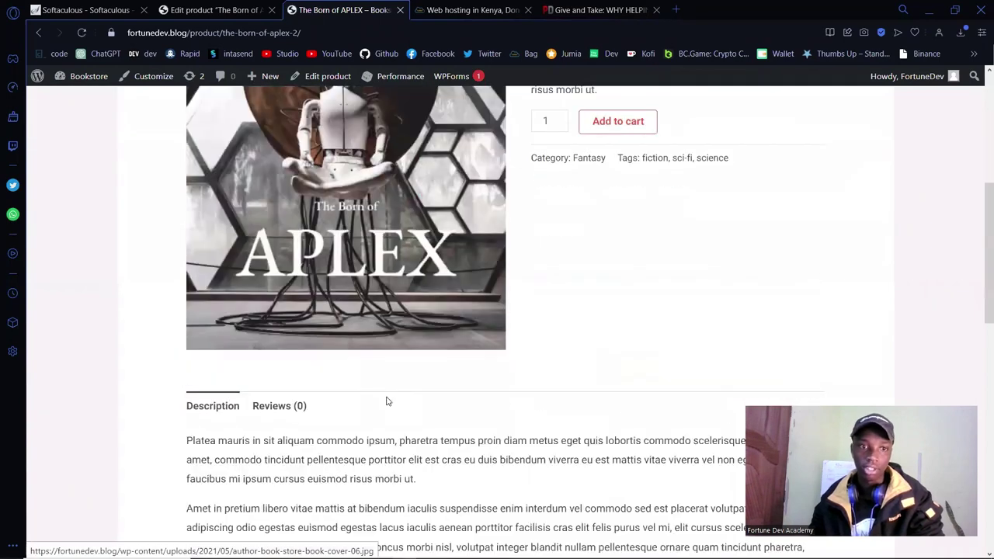
scroll(305, 373, down, 3)
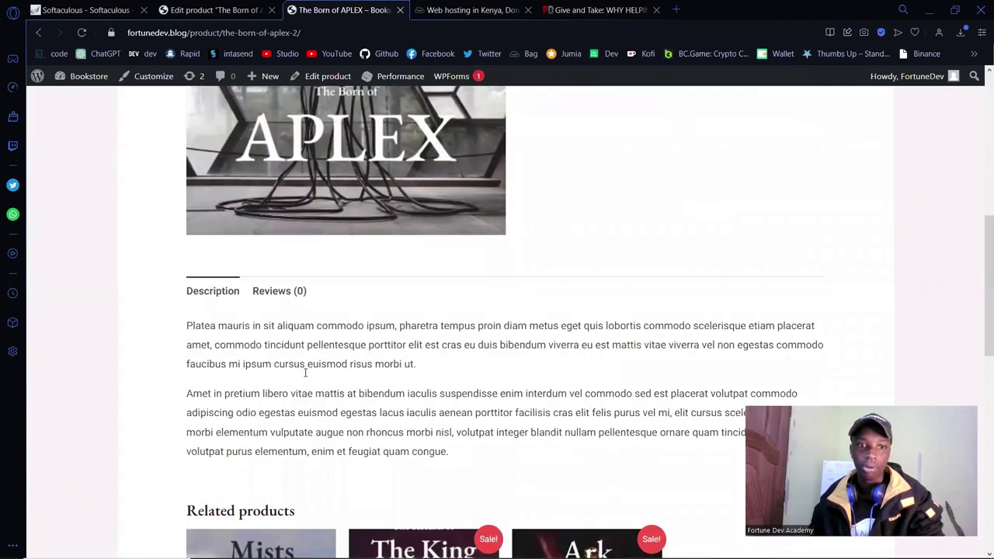
scroll(433, 409, down, 3)
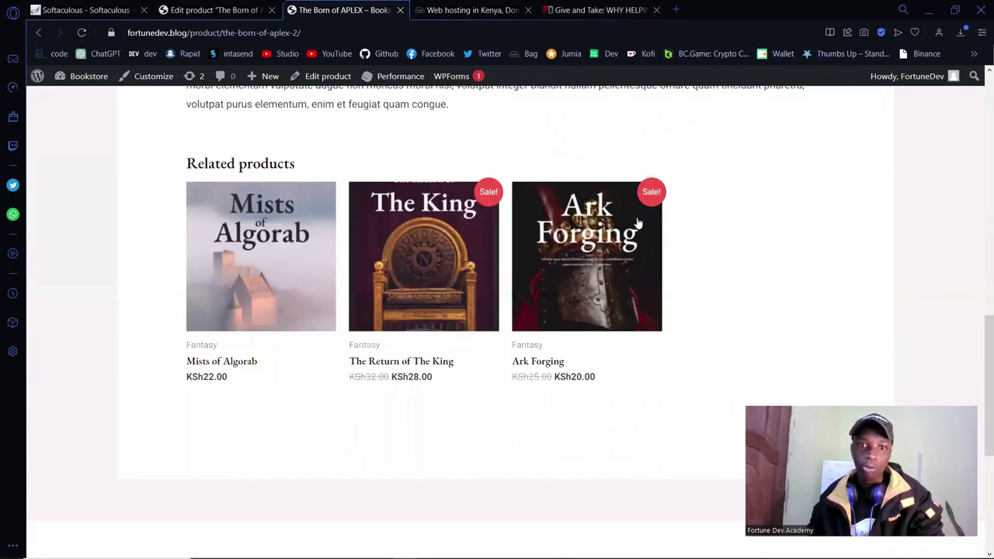
scroll(293, 241, up, 3)
scroll(331, 233, up, 5)
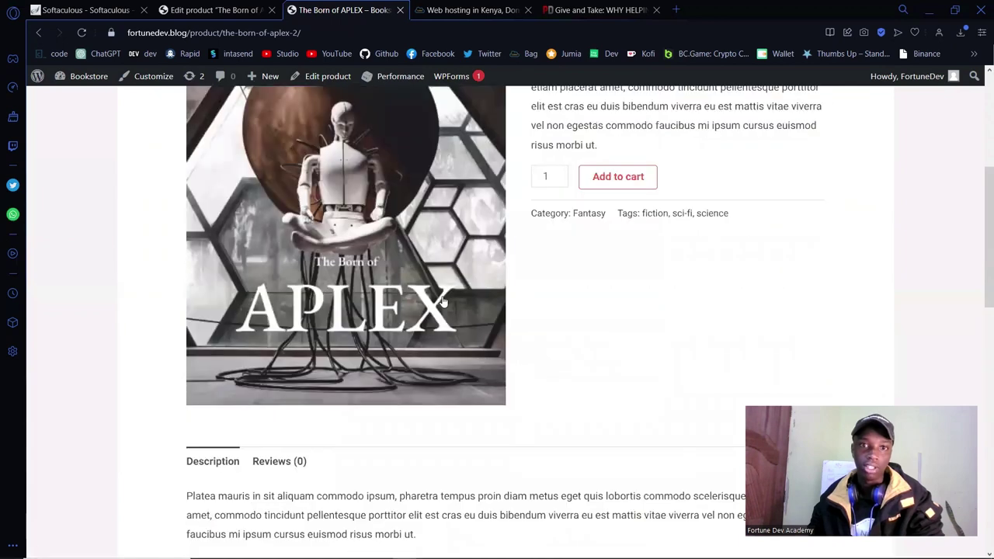
click(285, 461)
scroll(414, 449, down, 5)
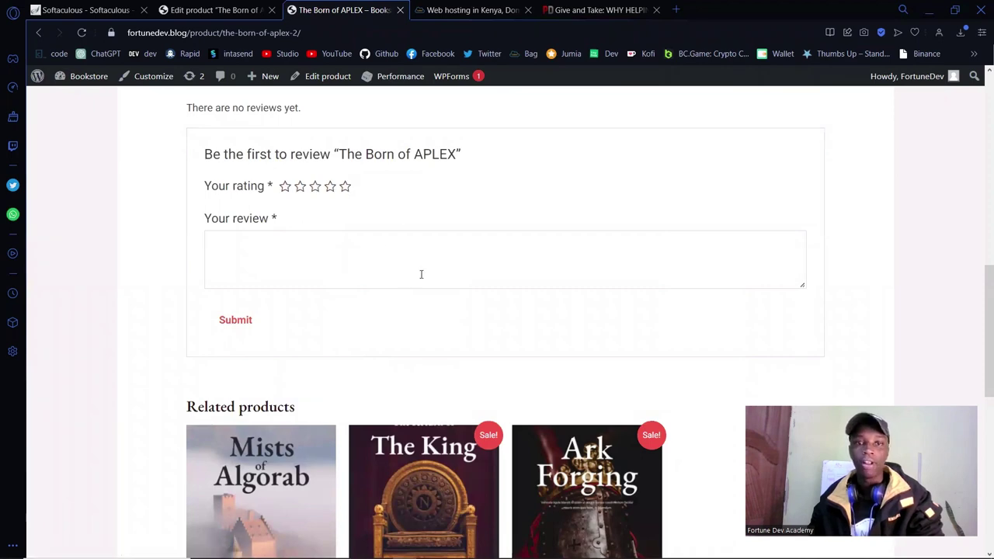
scroll(421, 274, up, 12)
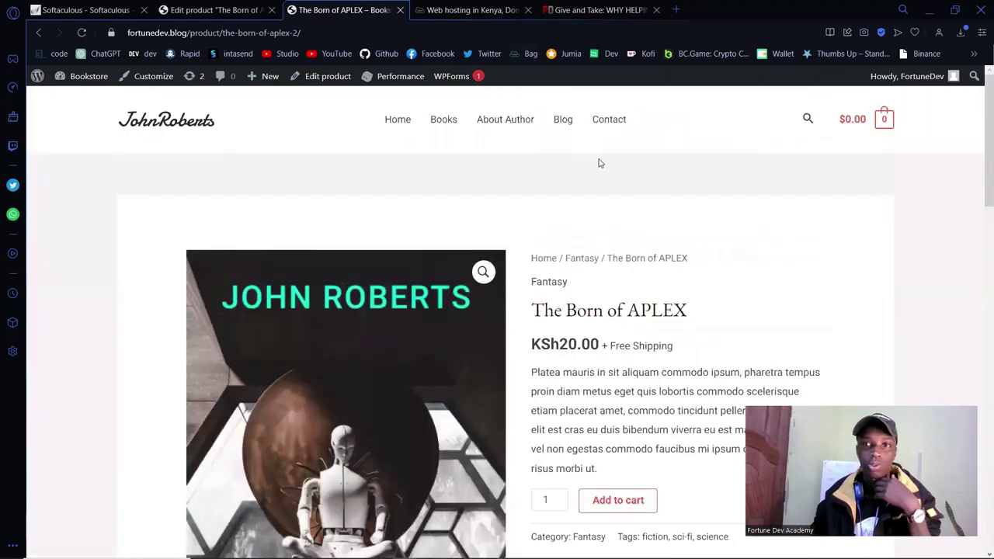
Close the PDF Drive and web hosting browser tabs, landing back on the Edit product screen
click(614, 11)
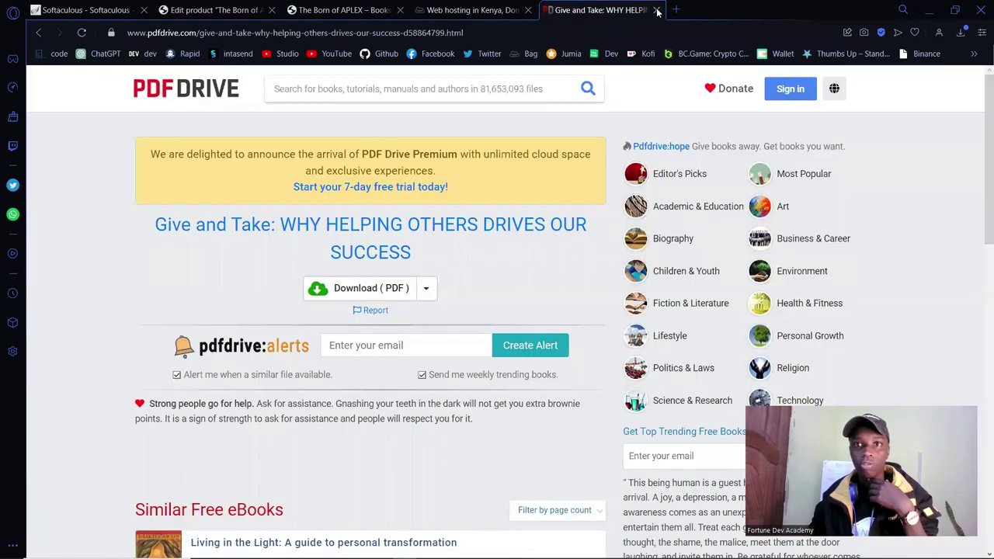
key(ctrl+w)
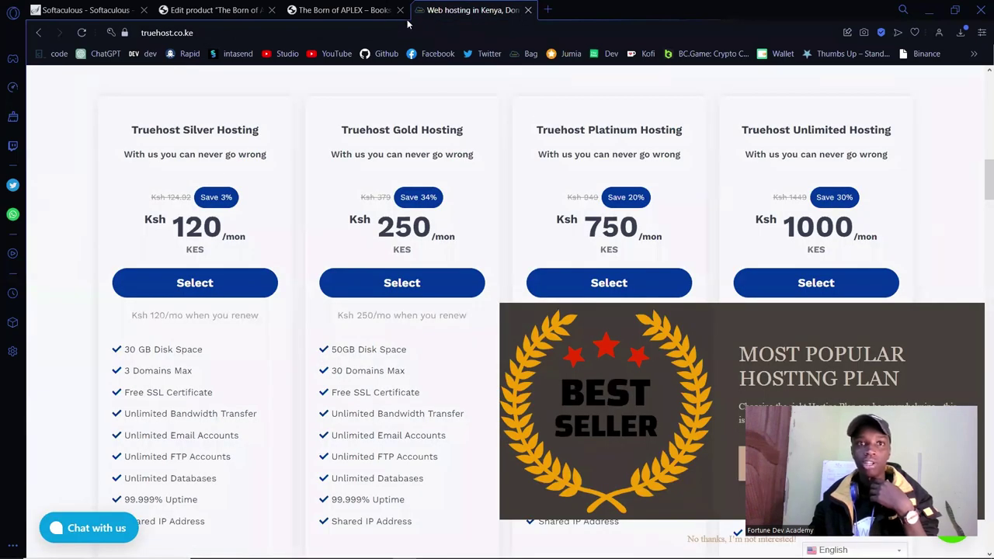
key(ctrl+w)
key(ctrl+shift+Tab)
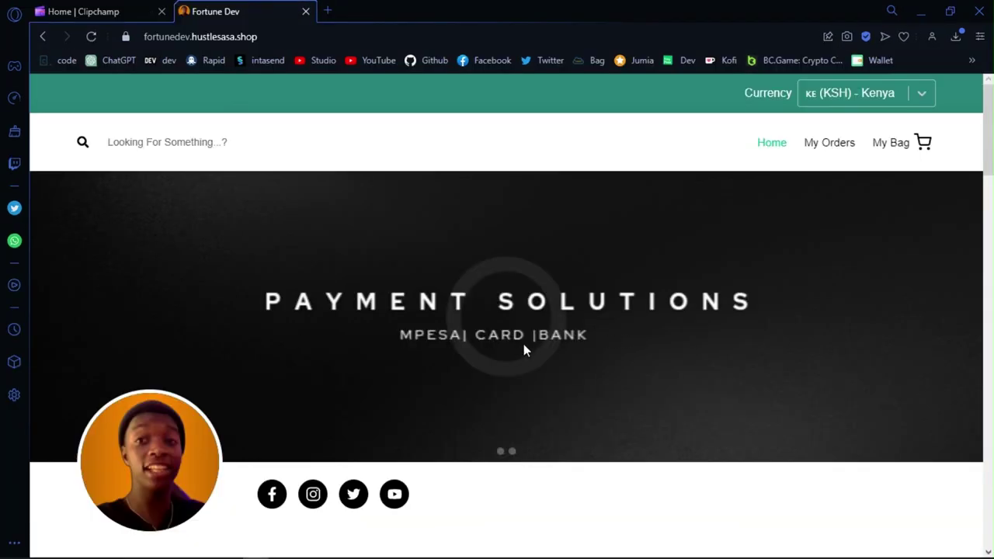
Add the MPESA WOOCOMERCE PLUGIN (KSH 1,500.00) to the Hustlesasa bag and proceed to Pay Now
scroll(523, 349, down, 5)
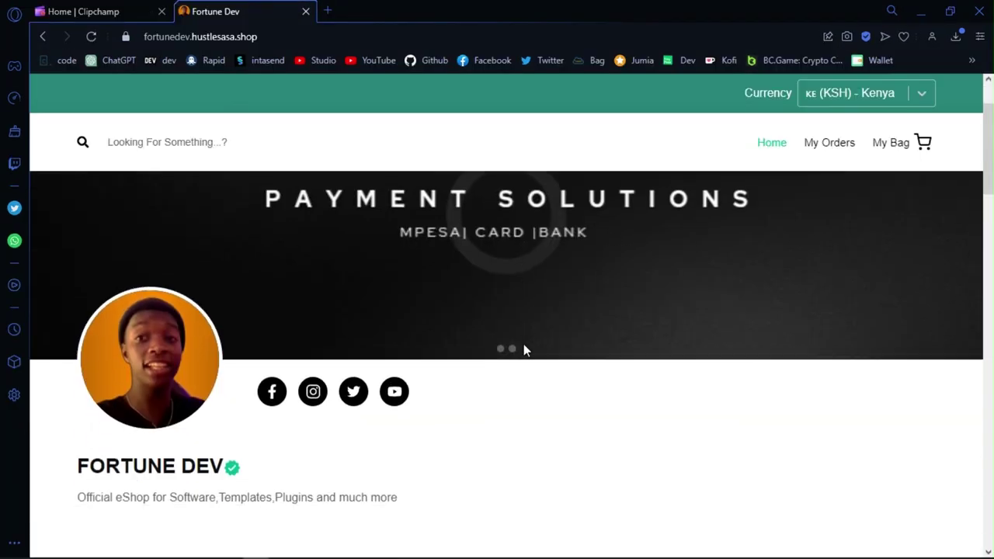
scroll(847, 419, down, 2)
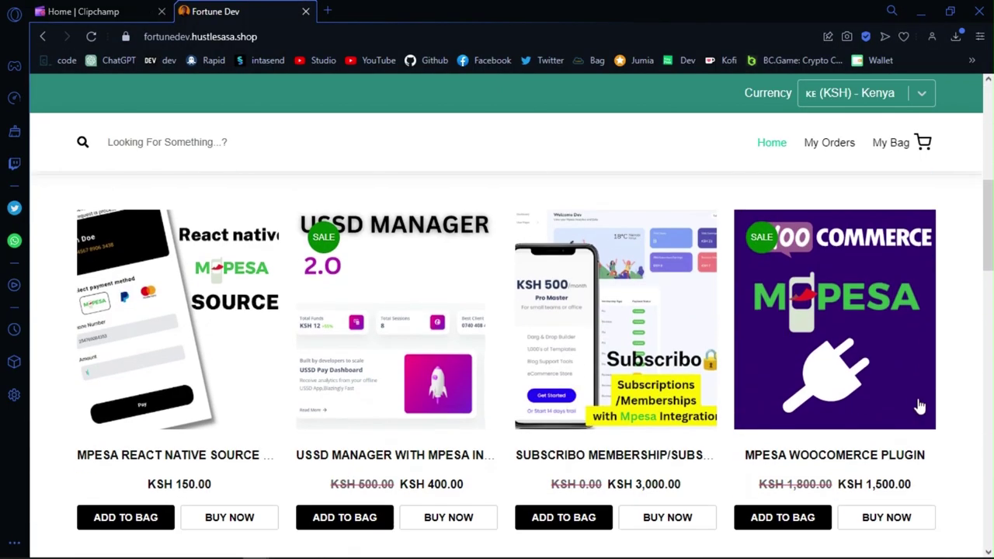
click(830, 412)
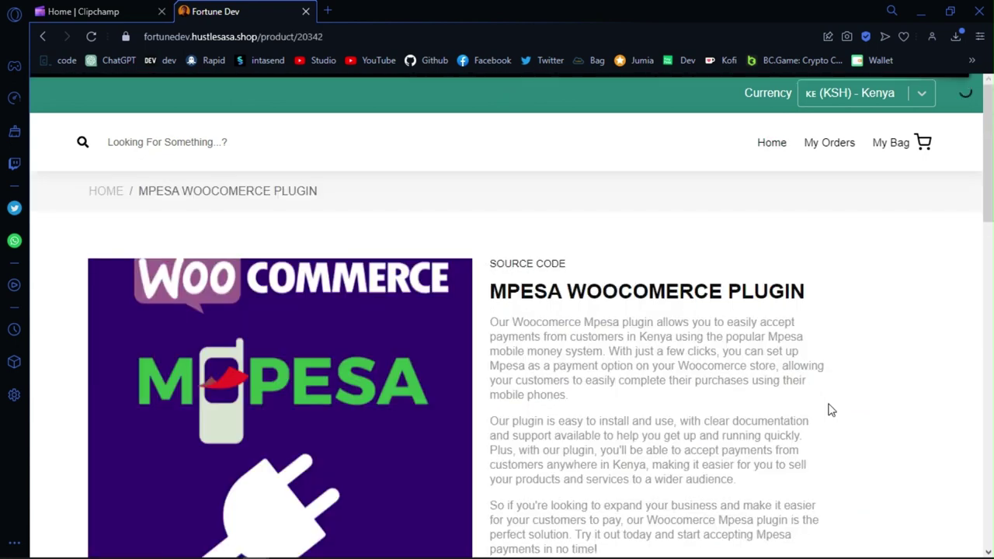
scroll(653, 387, down, 3)
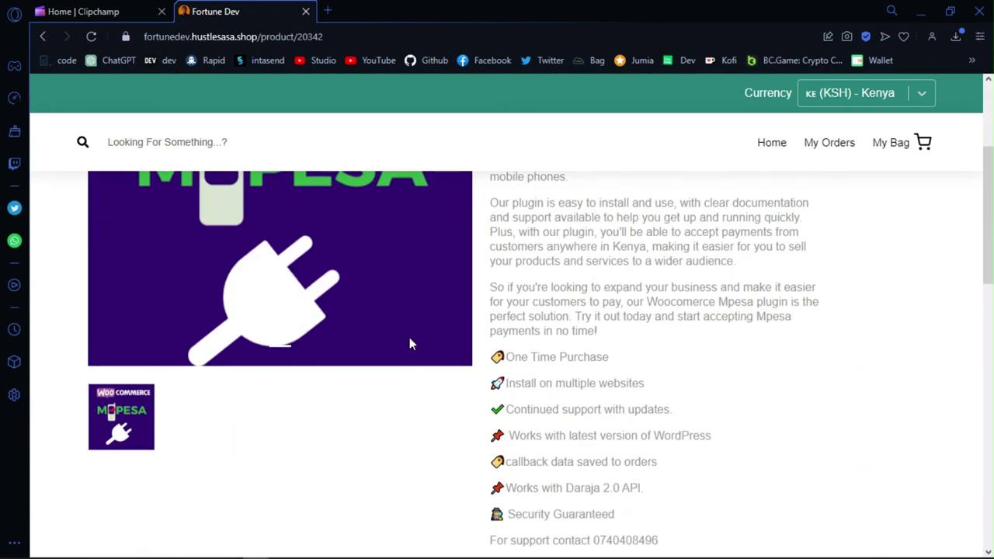
scroll(411, 344, down, 3)
click(568, 521)
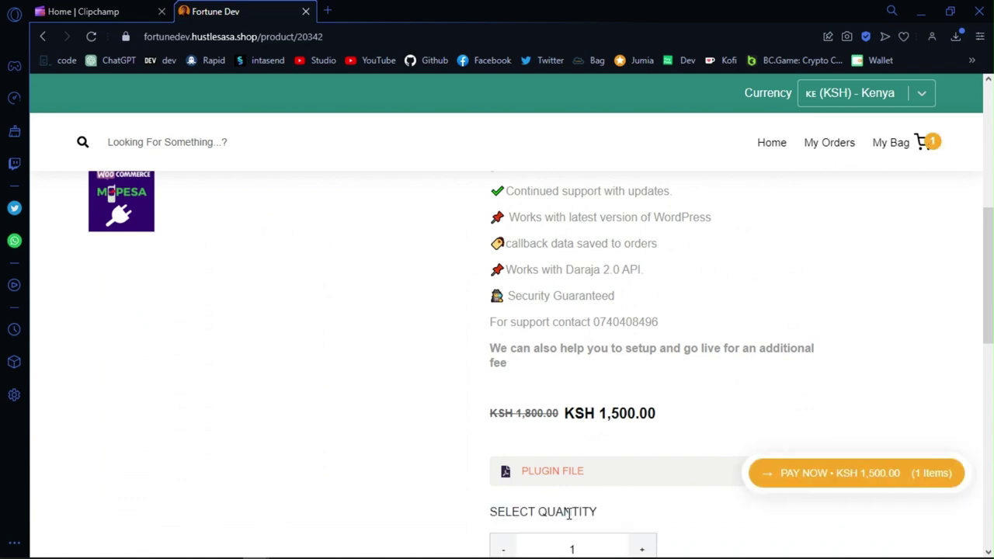
scroll(637, 402, down, 2)
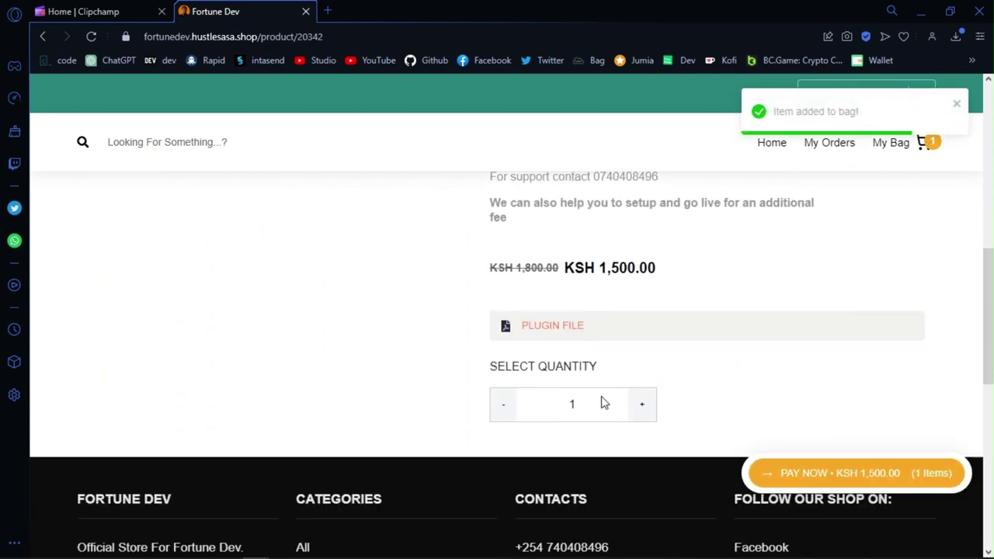
click(870, 480)
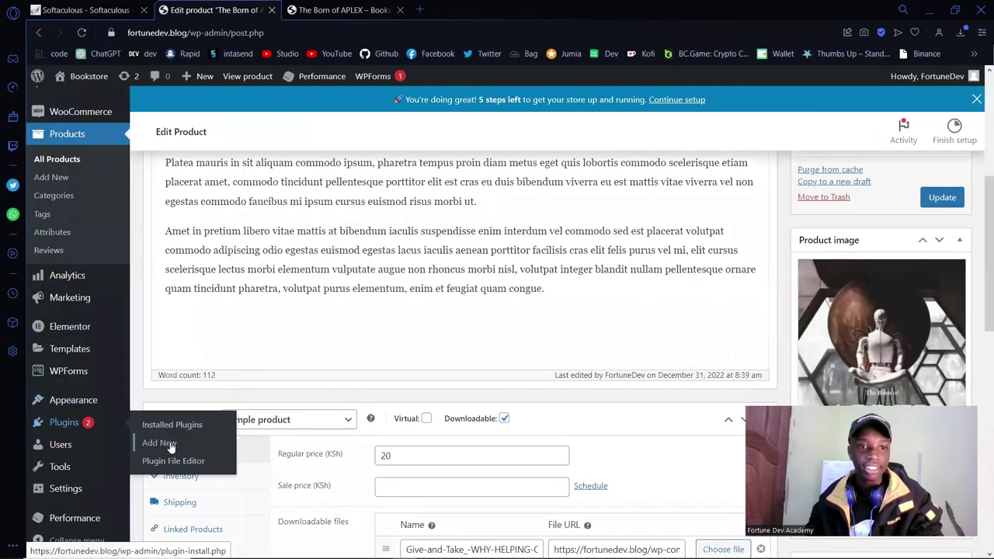
Install mpesa plugin.zip through Plugins > Add New > Upload Plugin
click(170, 447)
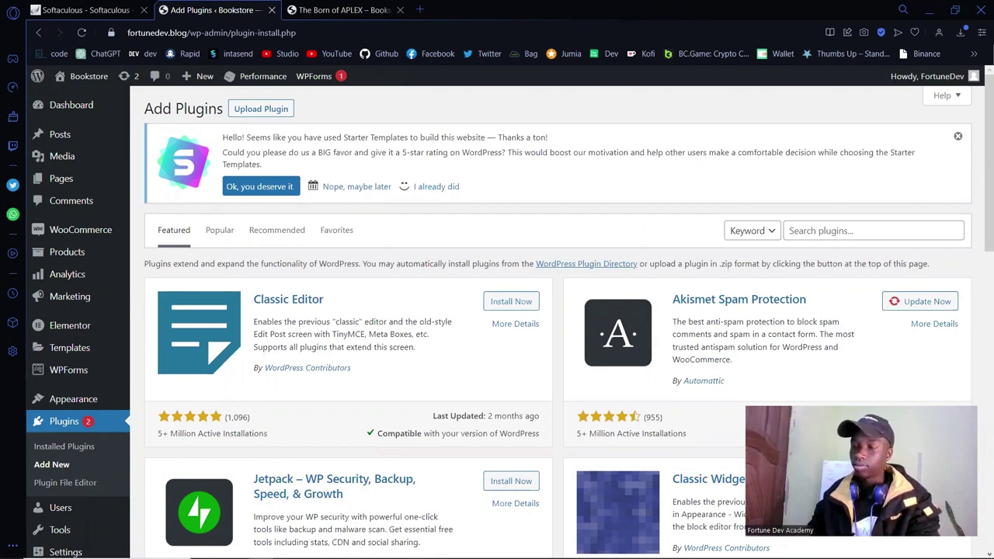
click(260, 109)
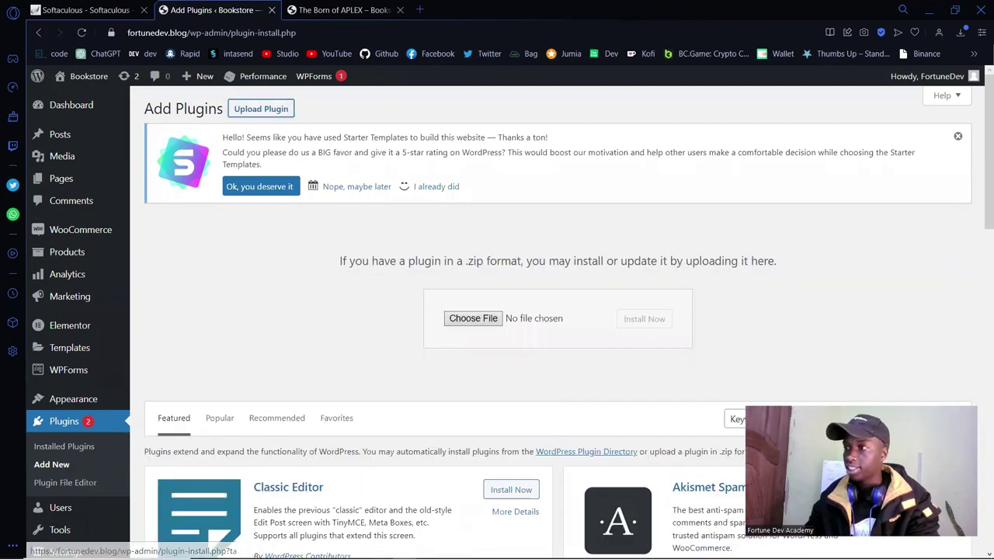
drag(917, 353, 499, 305)
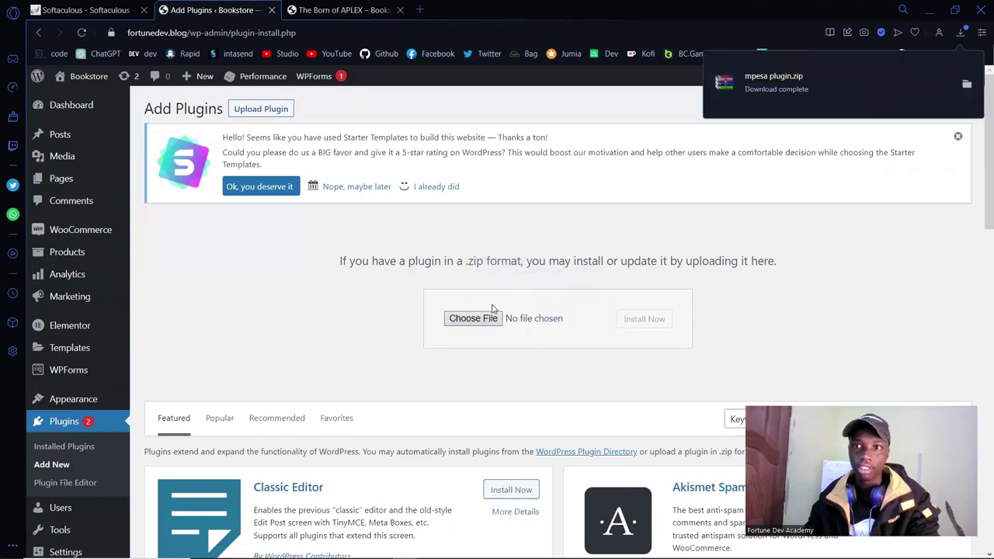
click(483, 320)
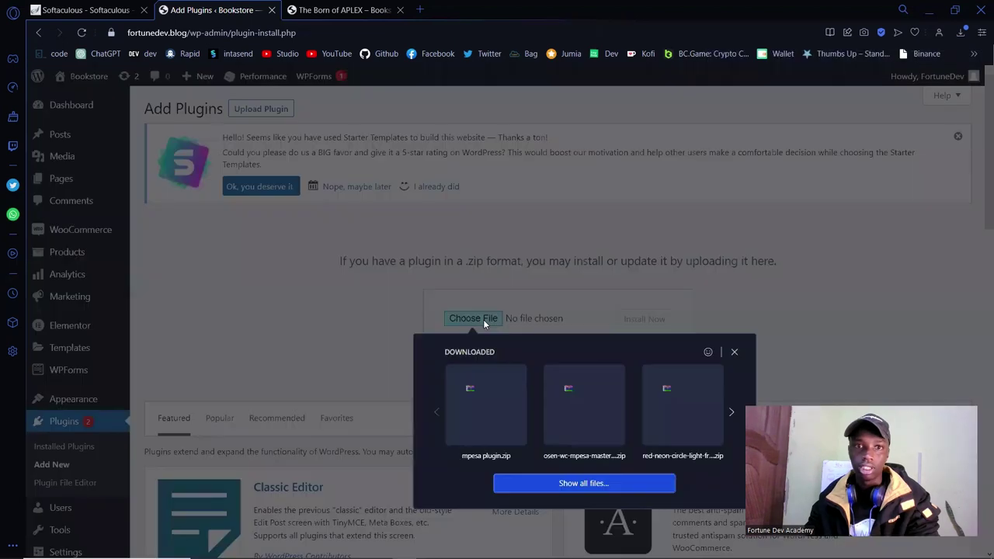
click(494, 406)
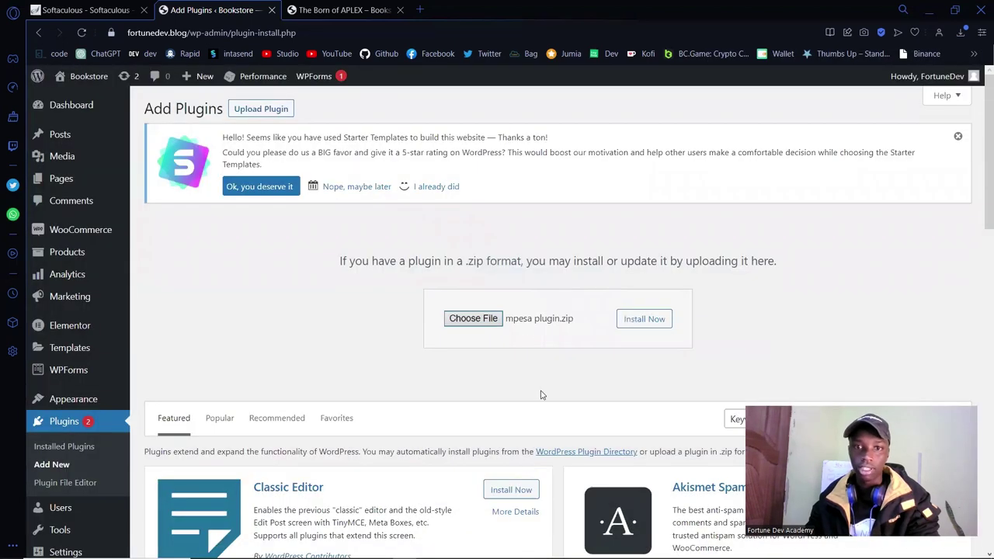
click(645, 321)
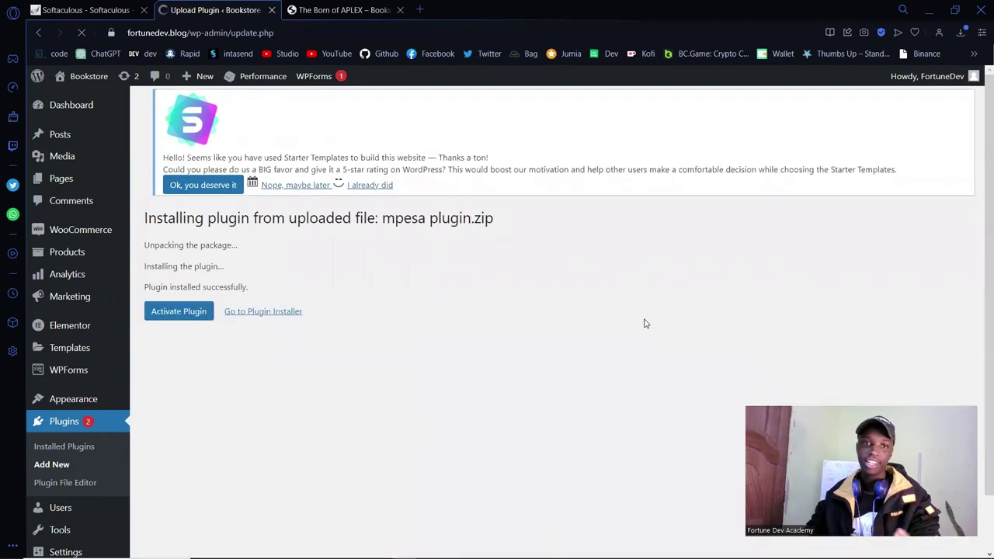
Activate the plugin and confirm Osen WC Mpesa 3.0.0 is listed as active
click(182, 311)
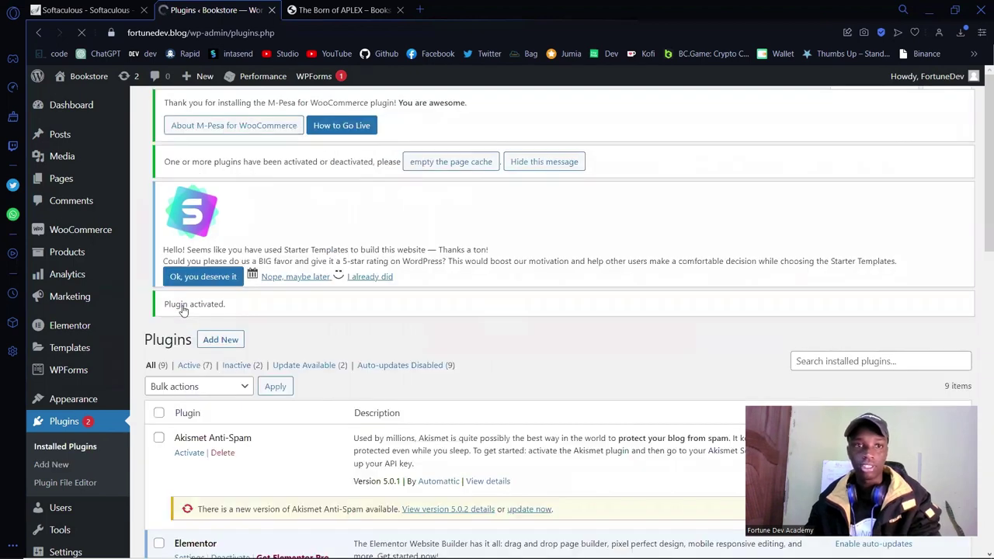
scroll(289, 242, down, 8)
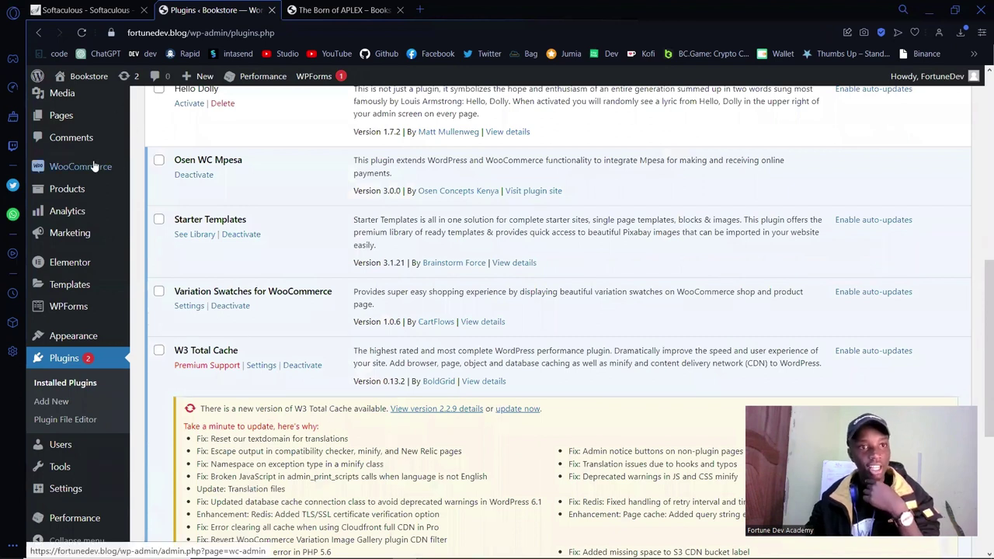
mouse_move(85, 173)
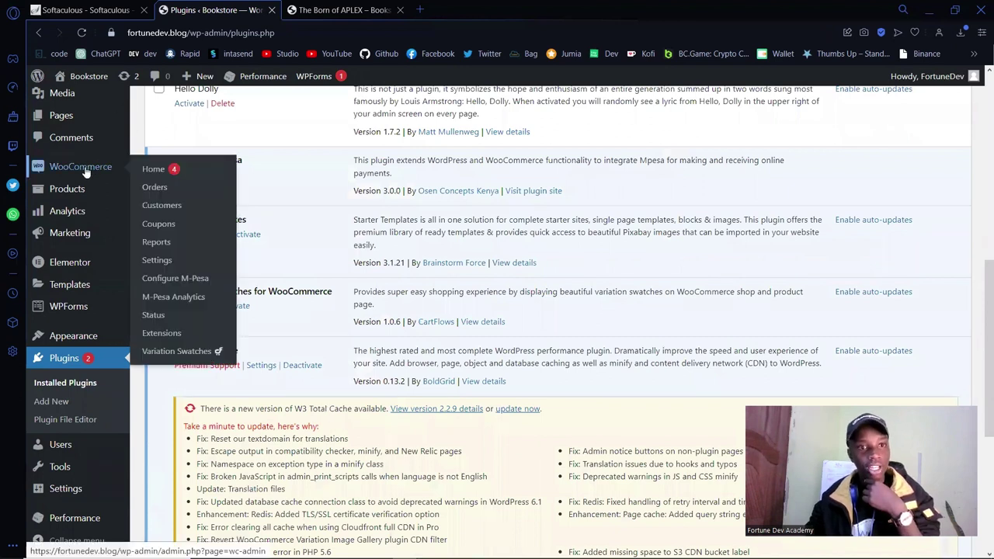
Open WooCommerce > Configure M-Pesa and review the enabled Sandbox Lipa Na M-Pesa fields
click(181, 286)
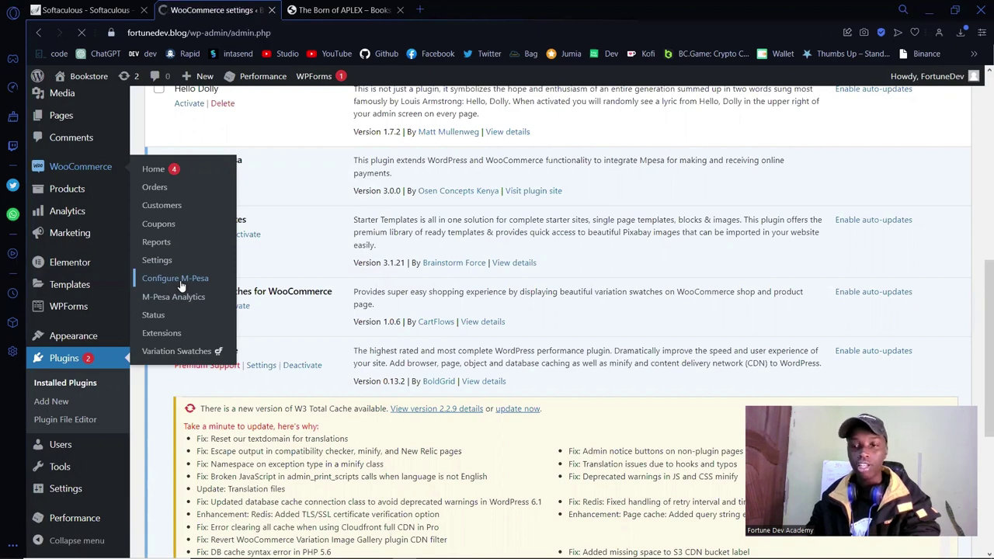
scroll(326, 248, down, 1)
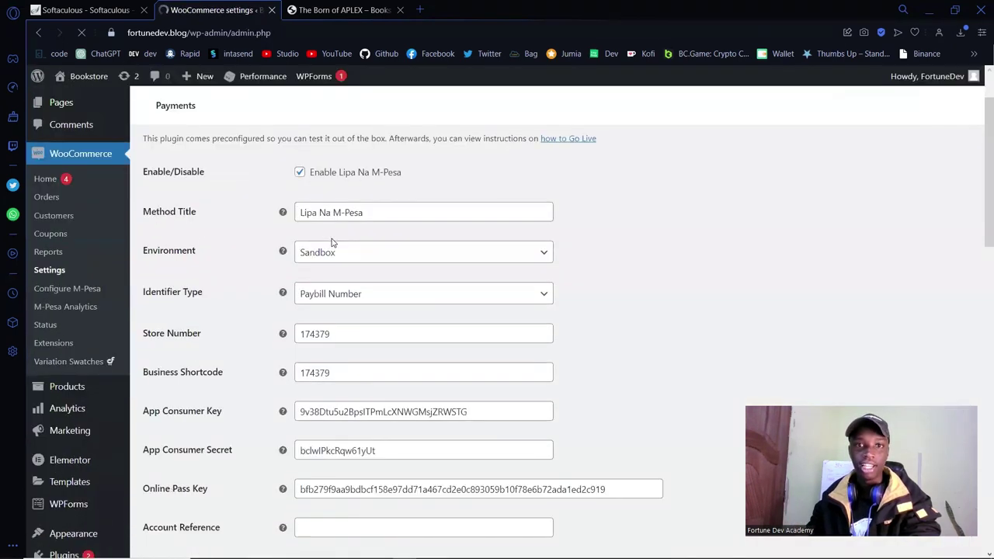
scroll(332, 243, down, 2)
scroll(296, 233, up, 2)
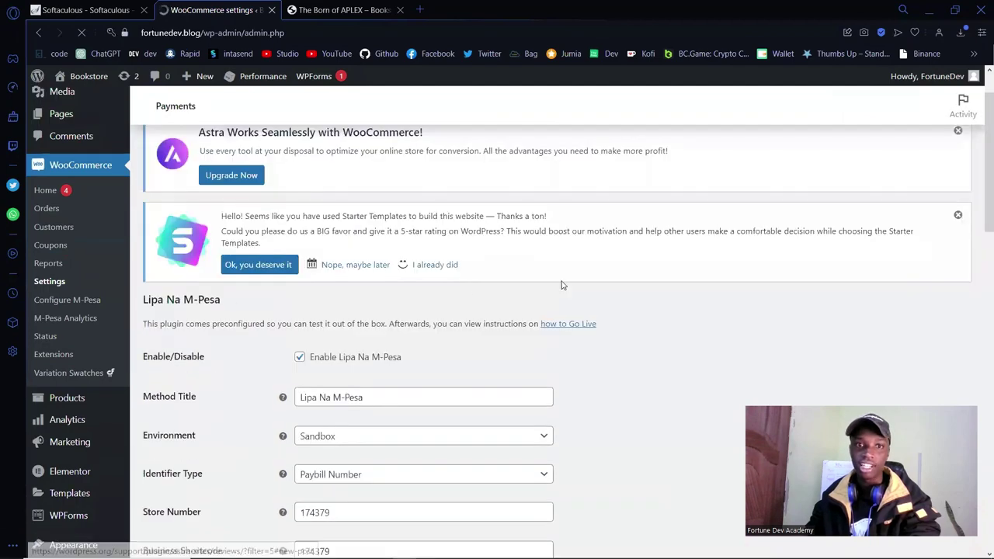
scroll(544, 291, down, 2)
scroll(530, 309, down, 1)
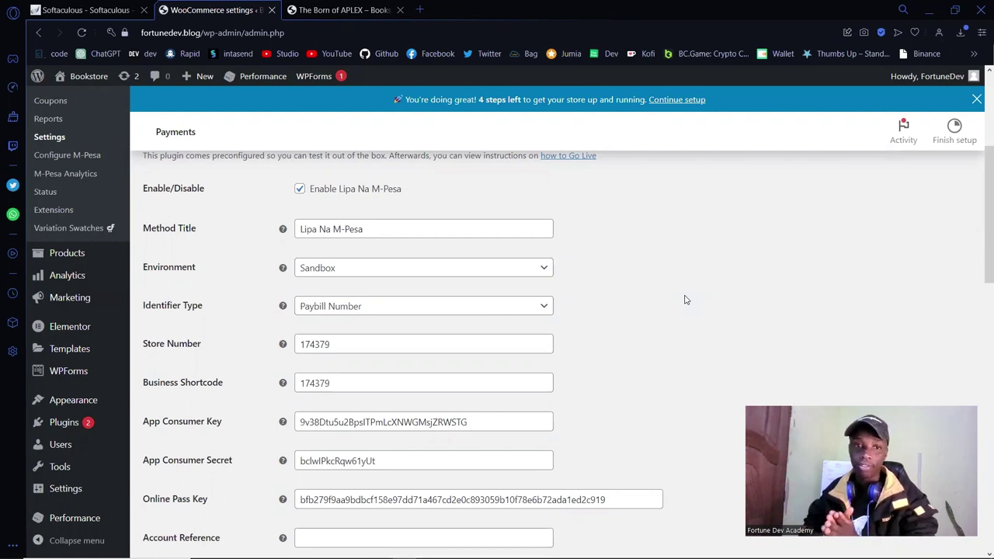
scroll(777, 290, up, 1)
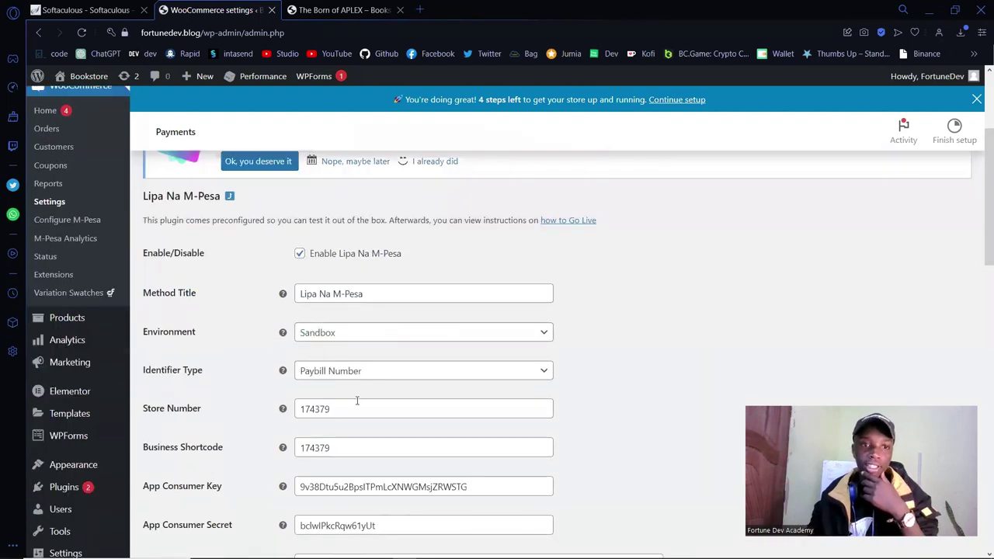
scroll(402, 346, down, 1)
scroll(402, 346, down, 1)
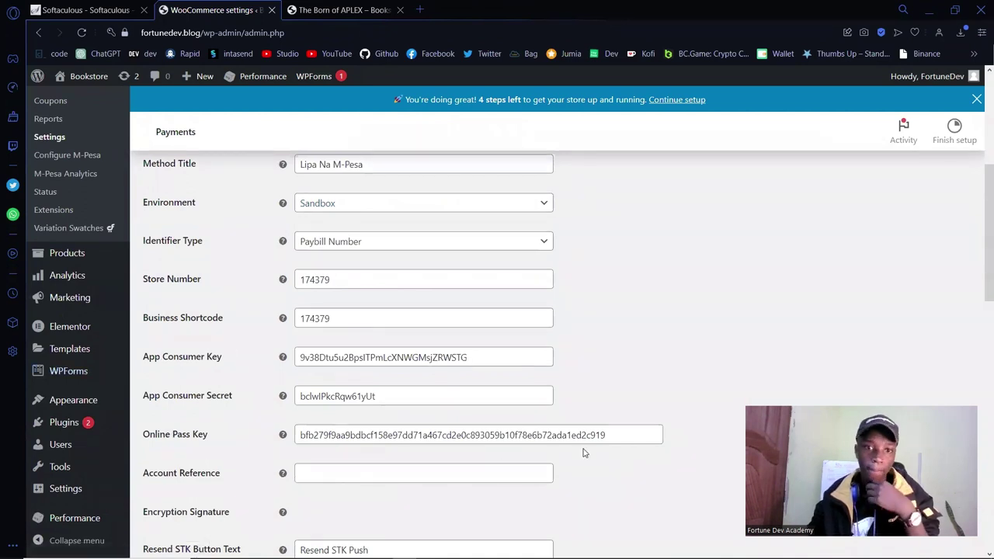
scroll(710, 323, down, 2)
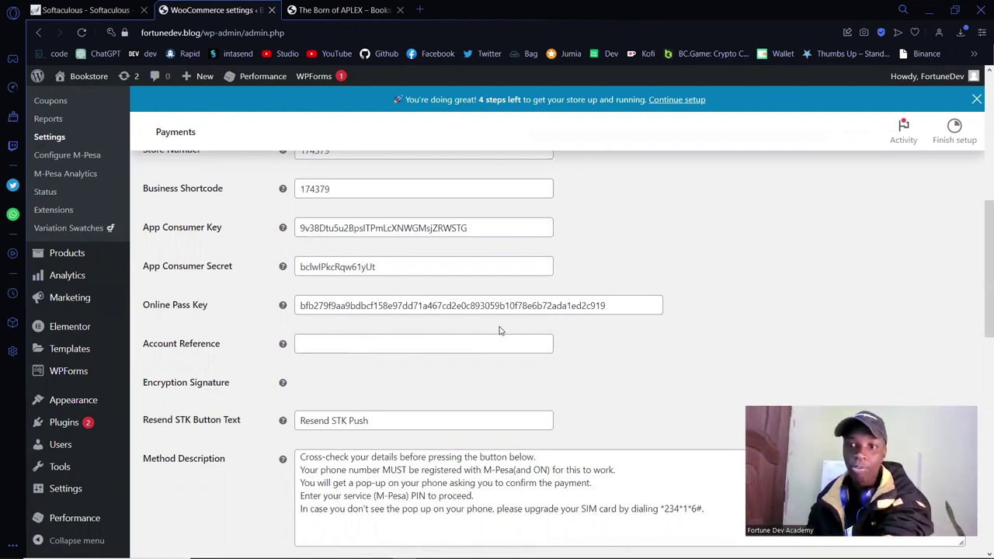
scroll(661, 278, up, 3)
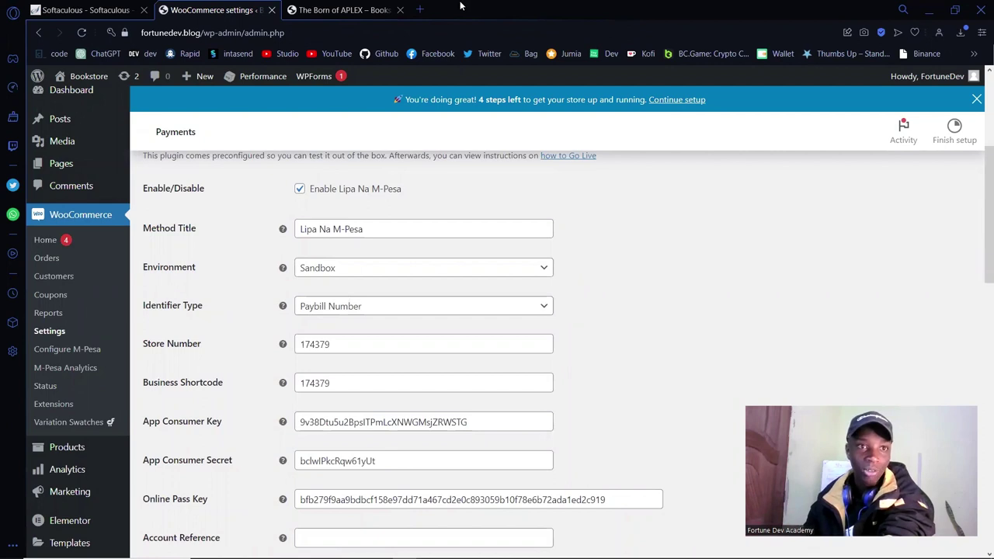
mouse_move(65, 171)
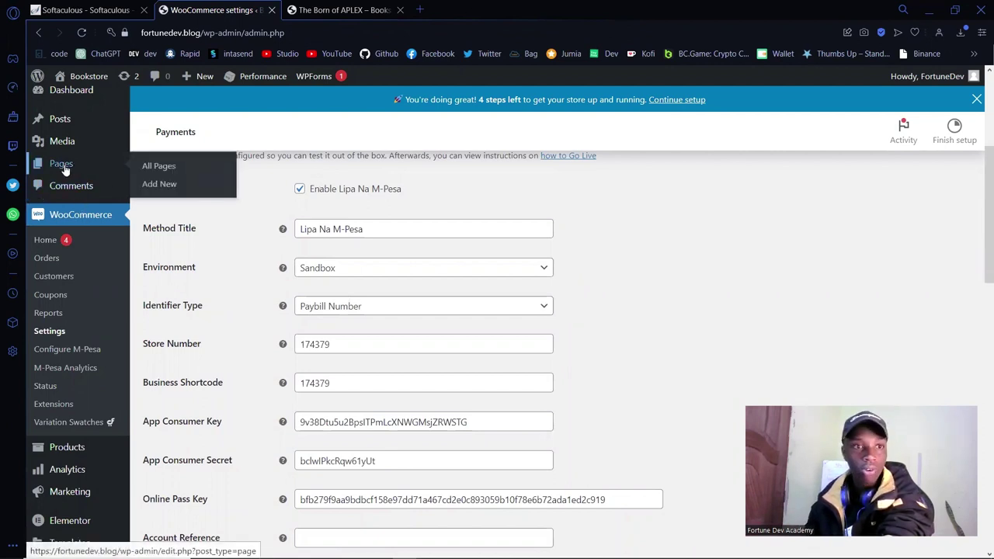
From All Pages, open the Checkout page with its [woocommerce_checkout] shortcode in the editor
click(181, 170)
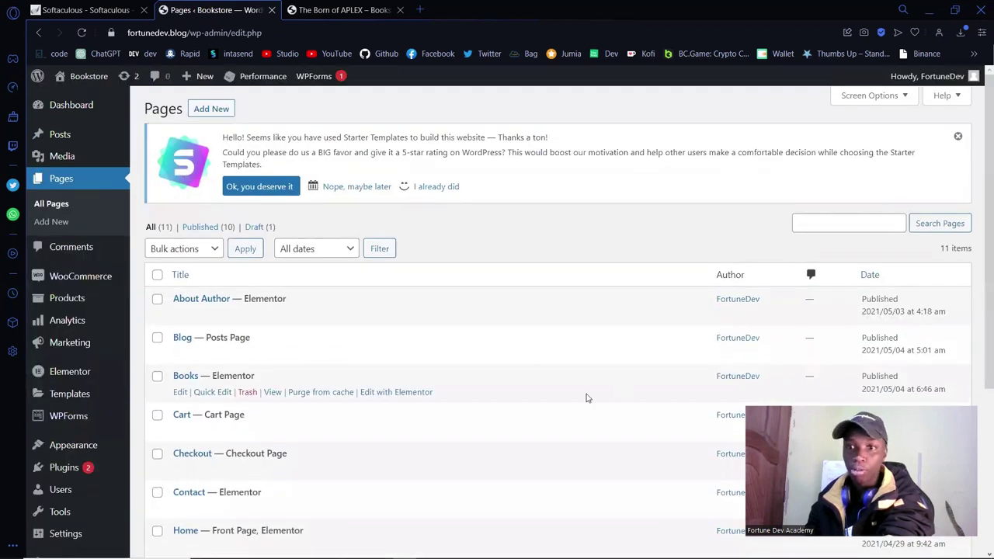
scroll(349, 350, down, 1)
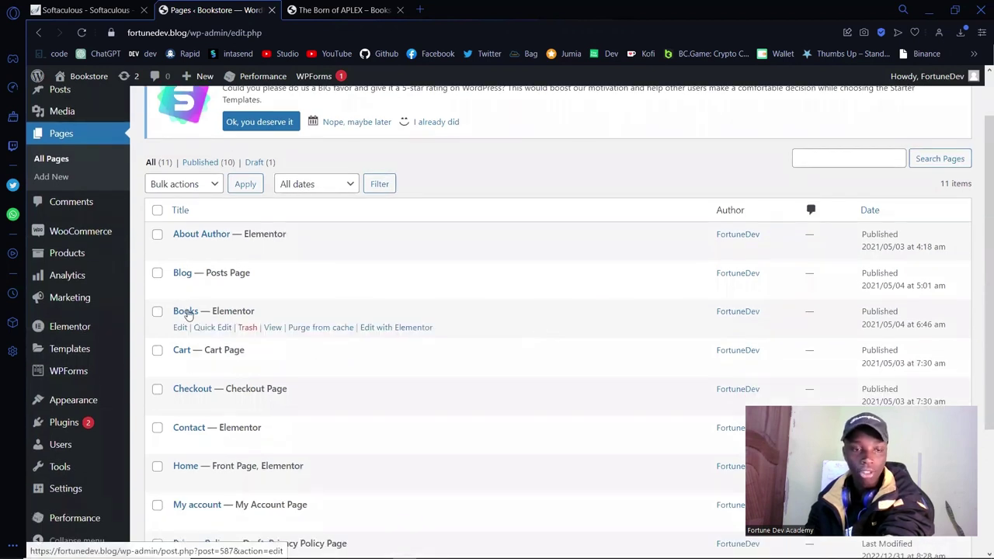
scroll(311, 368, down, 1)
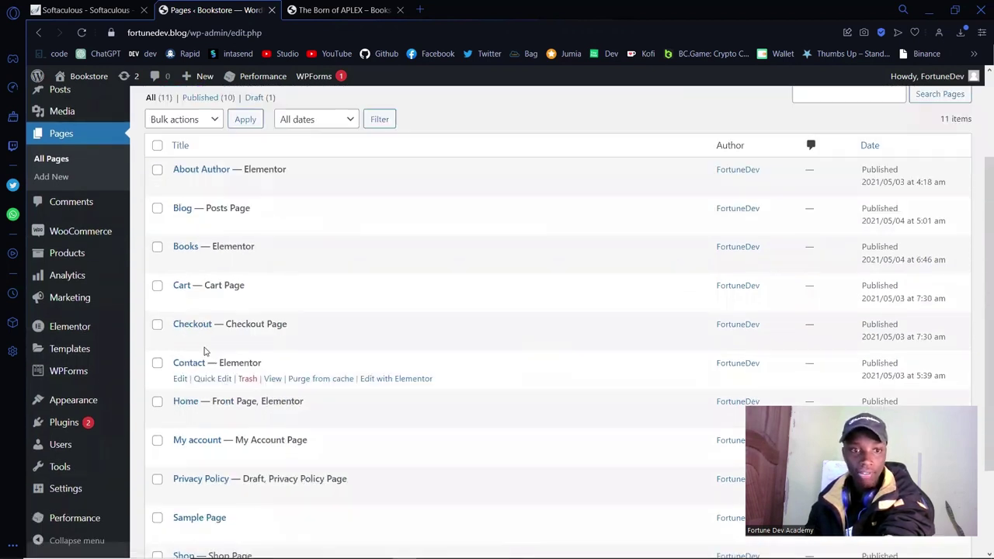
click(181, 340)
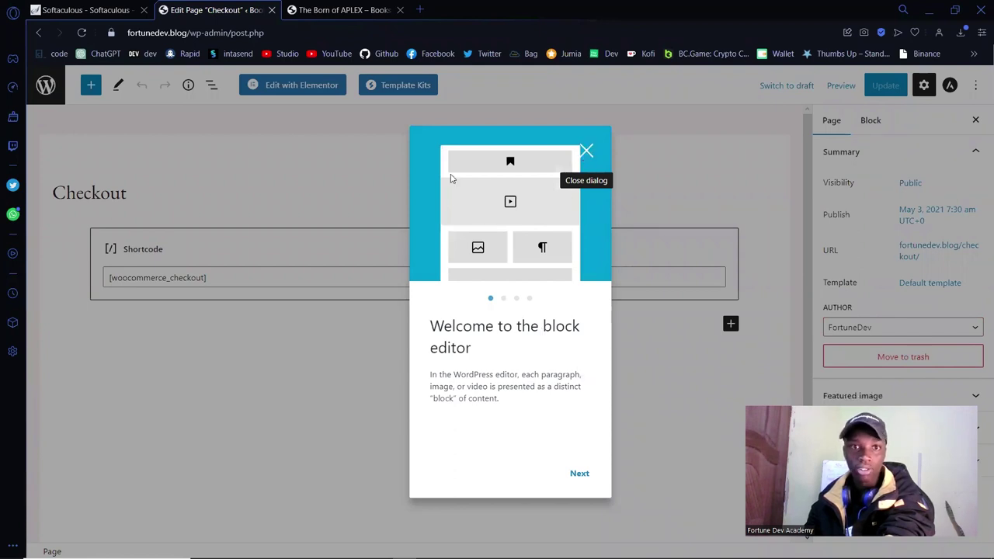
Abandon the failed Elementor edit of the Checkout page and close its editor tab
click(587, 150)
click(293, 85)
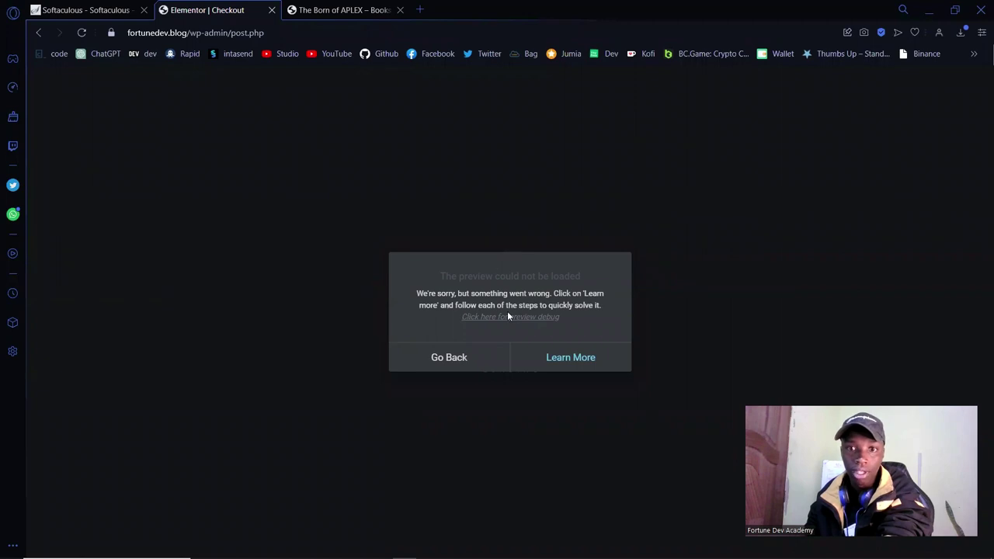
click(456, 358)
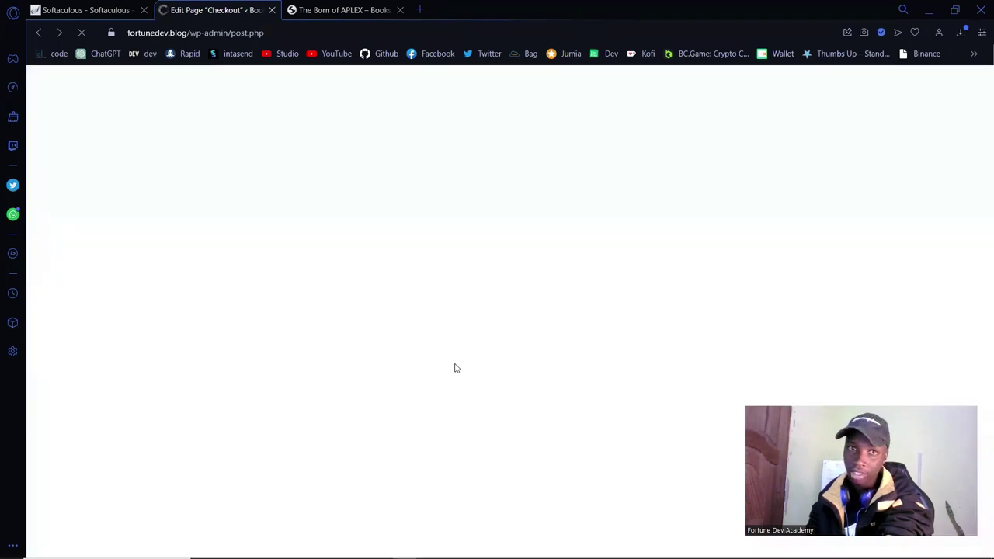
click(272, 11)
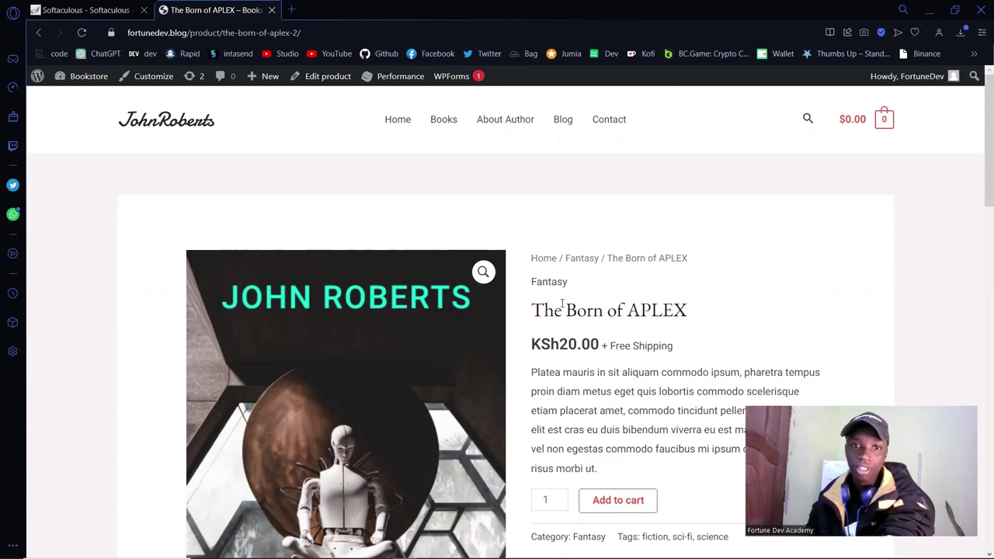
Reload The Born of APLEX product page and add the book to the cart
scroll(472, 313, down, 3)
key(F5)
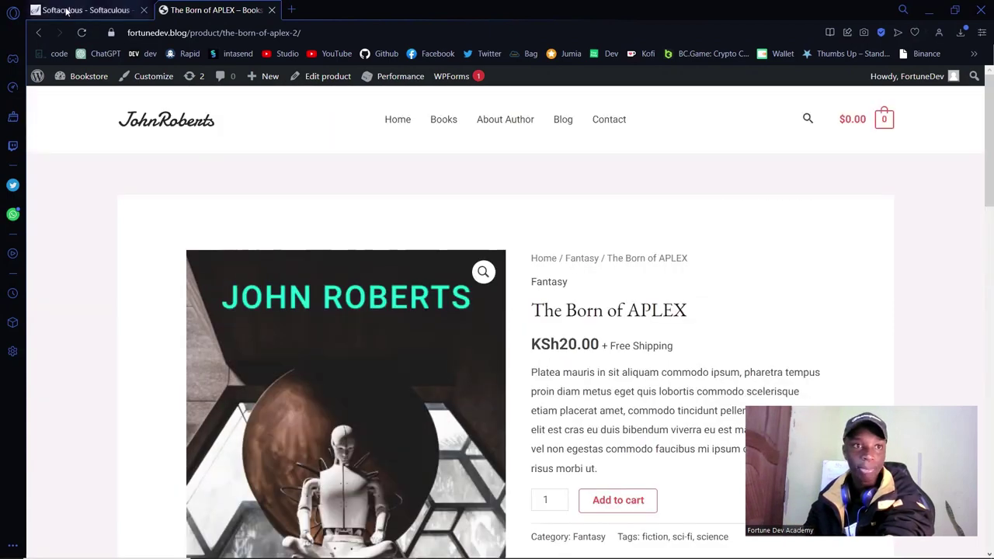
click(81, 34)
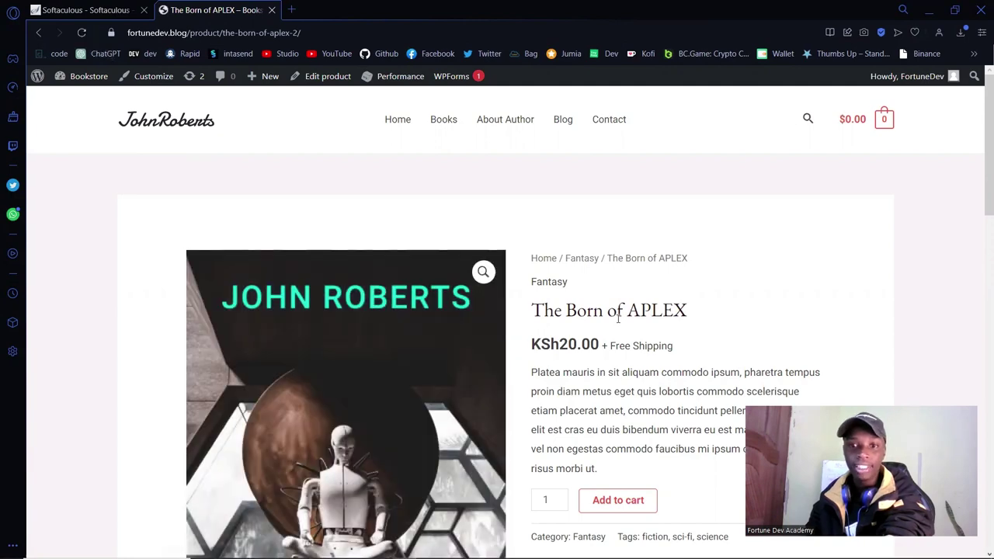
scroll(619, 319, down, 3)
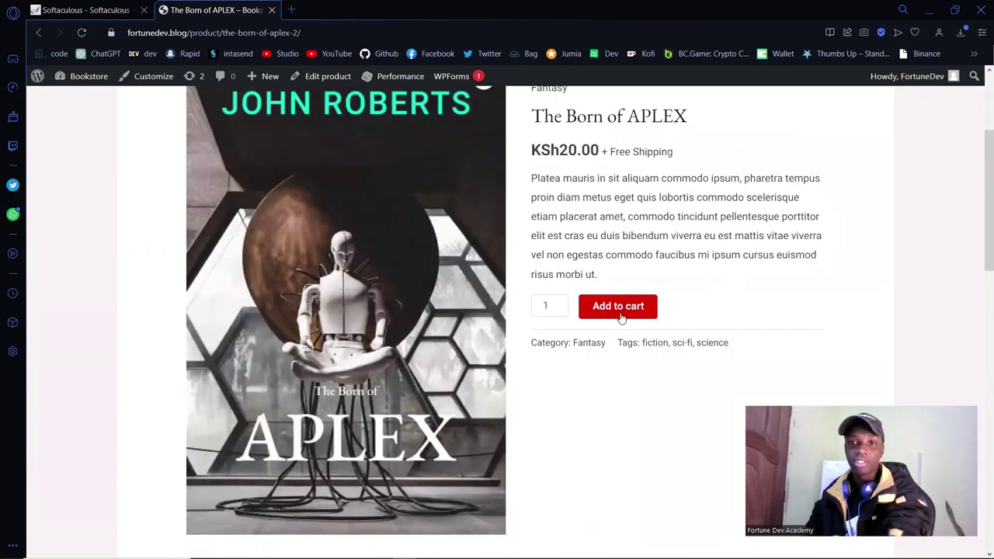
click(622, 317)
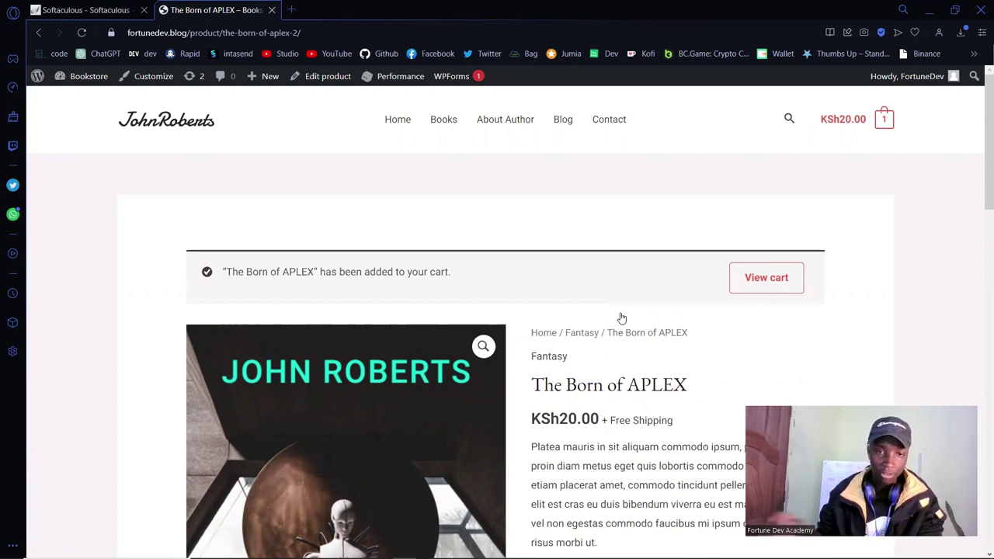
View the book cover enlarged in the lightbox twice, closing it each time
scroll(619, 309, down, 3)
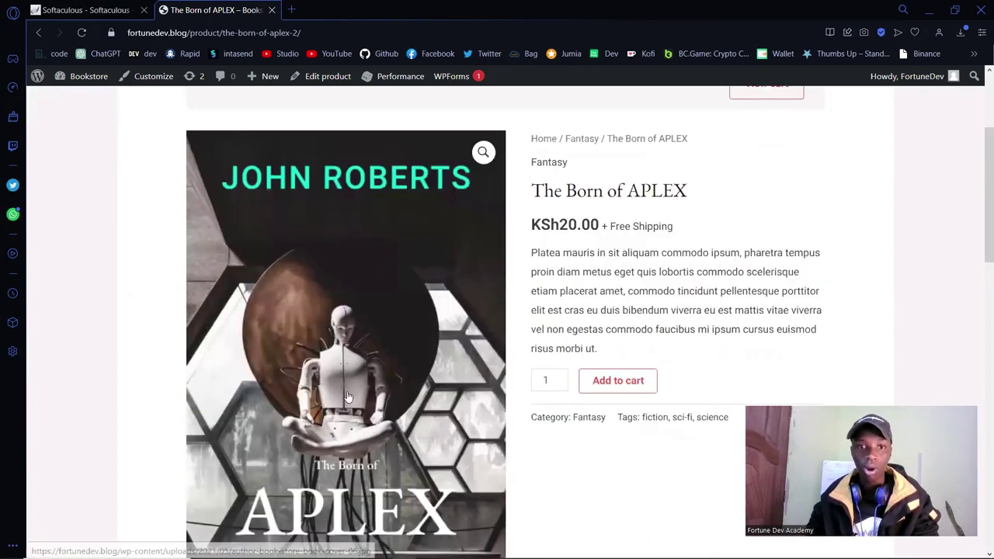
click(483, 152)
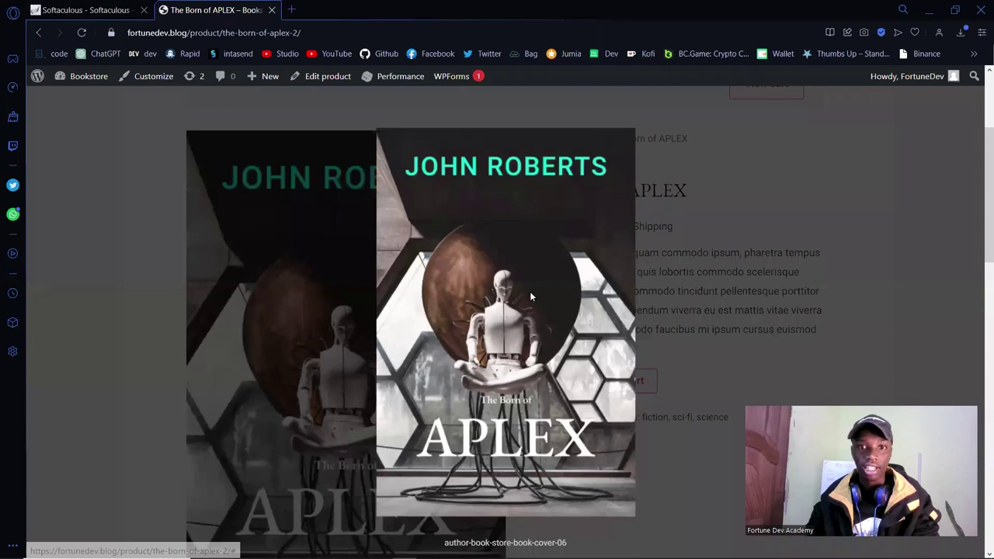
click(936, 129)
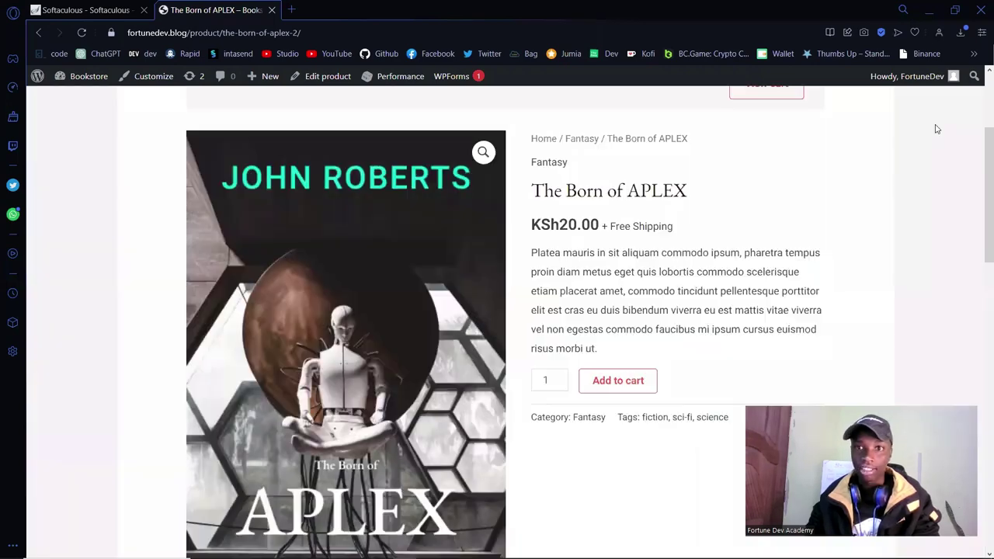
click(429, 233)
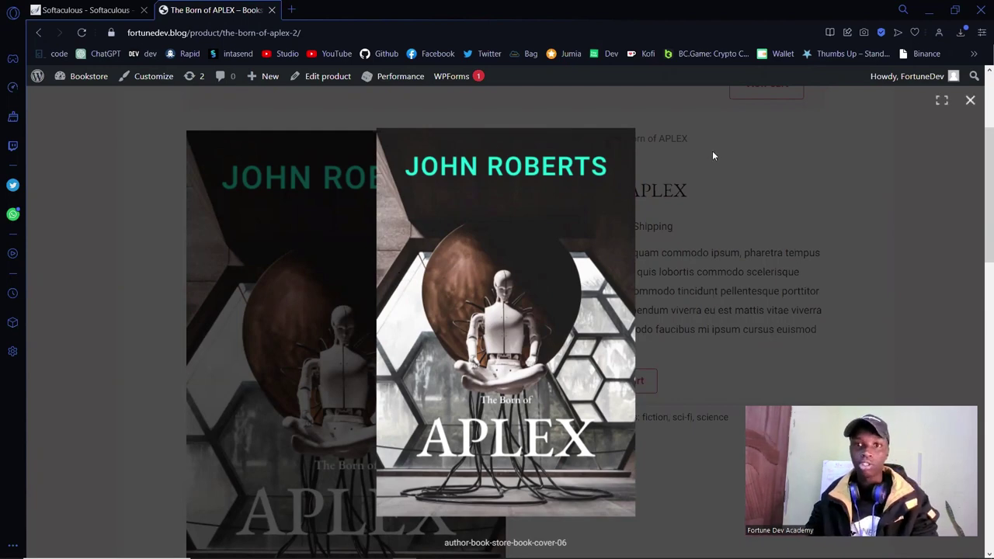
click(794, 140)
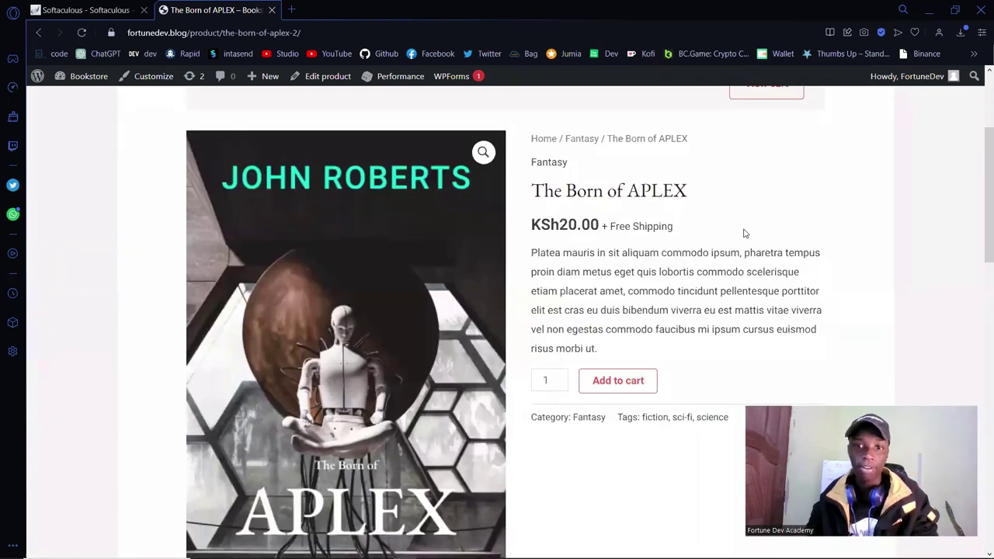
scroll(744, 233, down, 3)
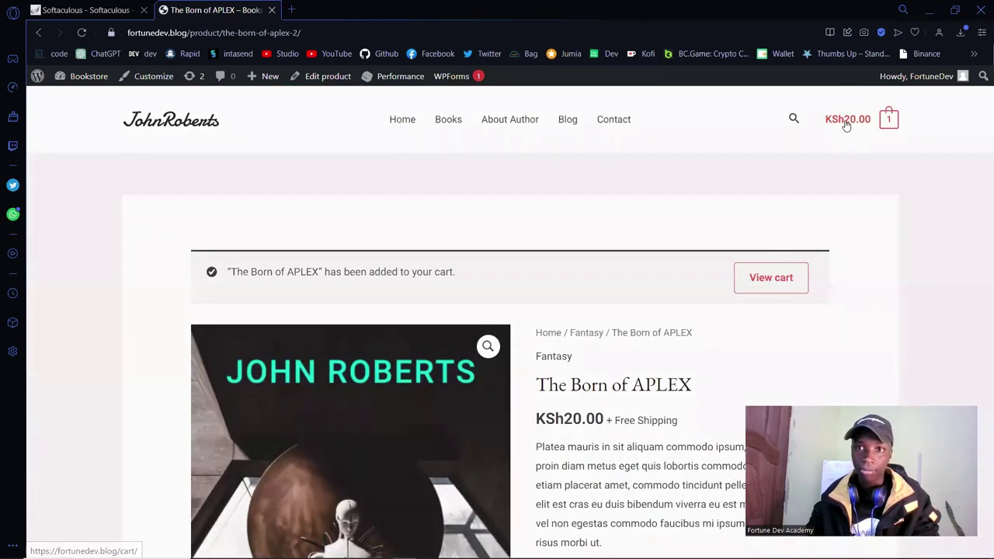
Open the cart with The Born of APLEX and proceed to checkout
click(845, 122)
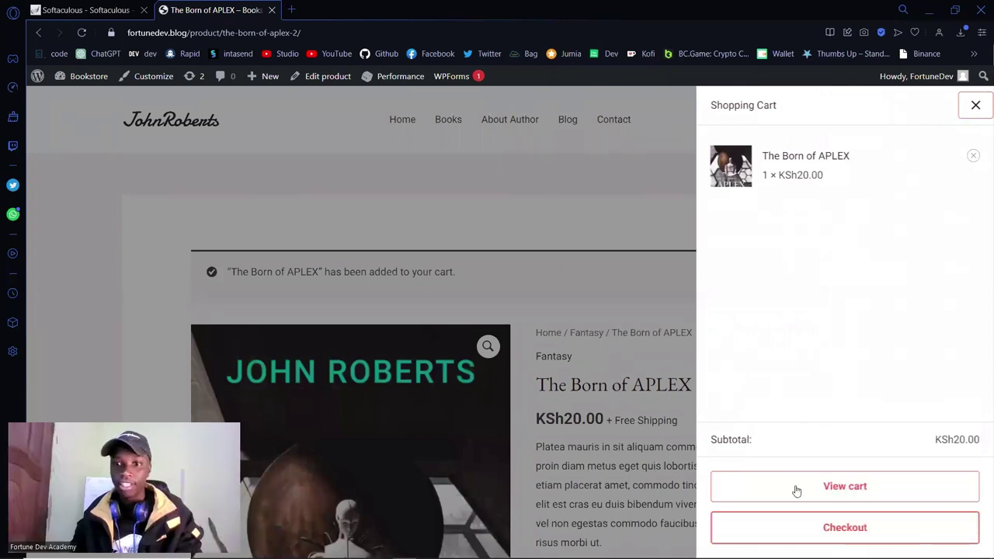
click(835, 533)
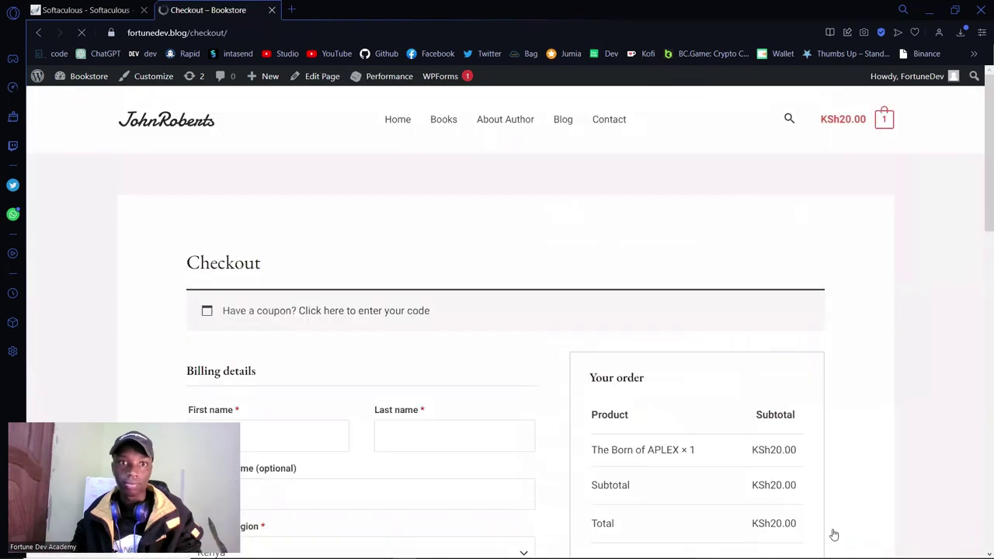
scroll(539, 383, down, 3)
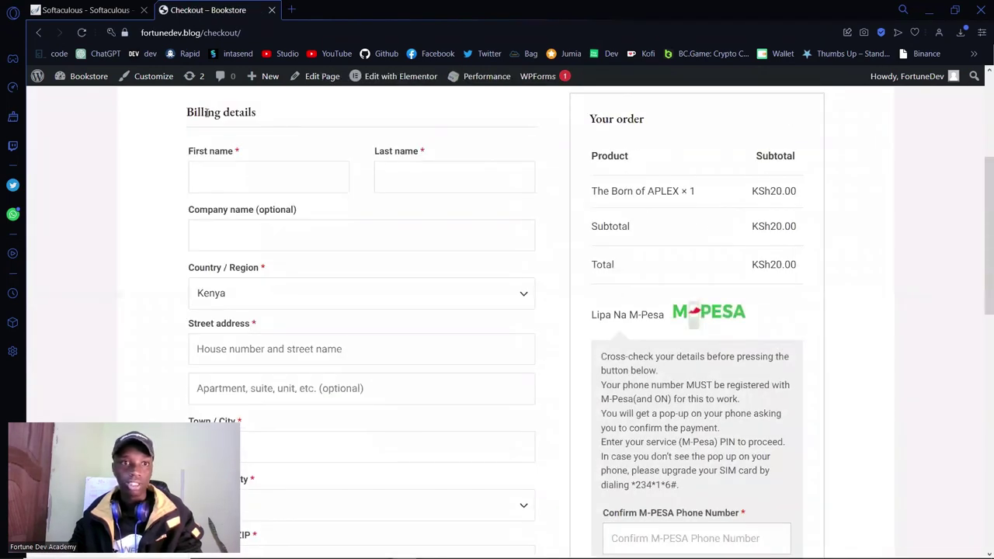
Autofill the billing first name, last name and street address from saved details
click(246, 182)
click(278, 214)
click(426, 180)
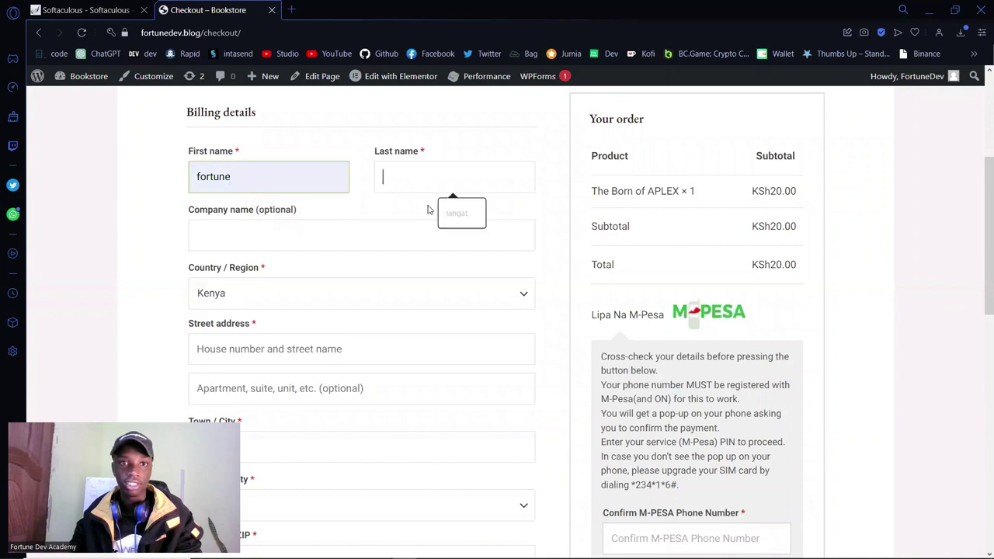
click(457, 215)
click(271, 230)
scroll(326, 259, down, 1)
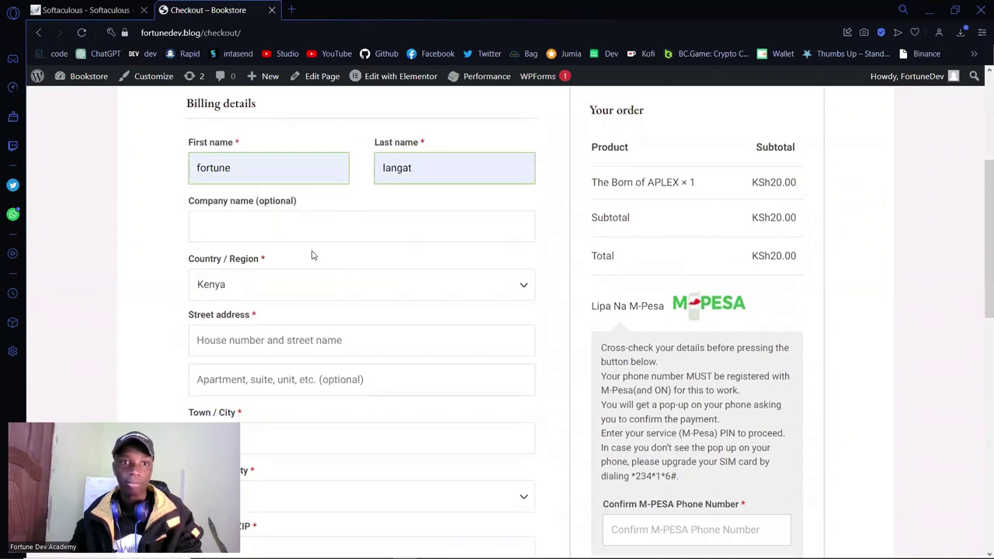
click(330, 277)
click(270, 318)
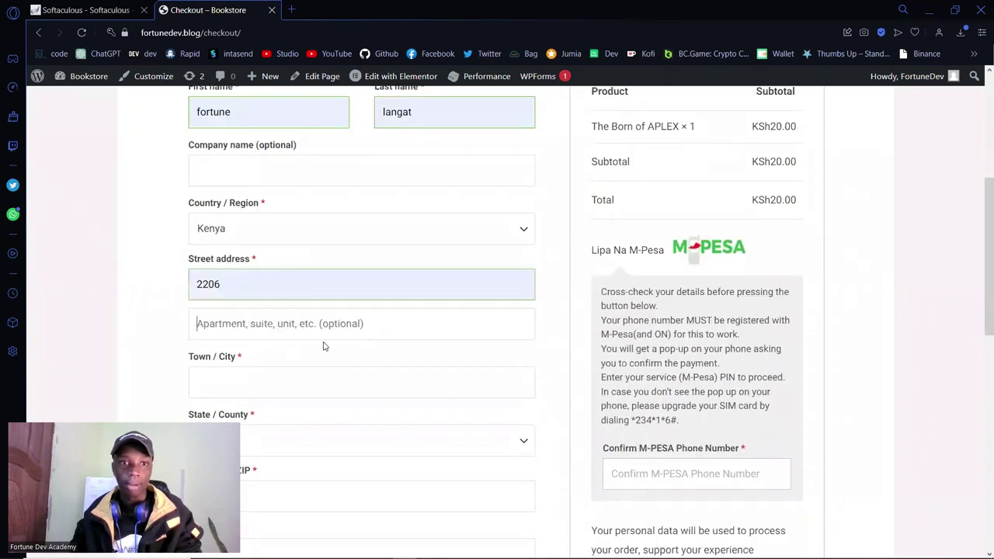
Autofill the billing town (Nakuru), postcode and phone number from saved details
scroll(322, 311, down, 2)
click(324, 260)
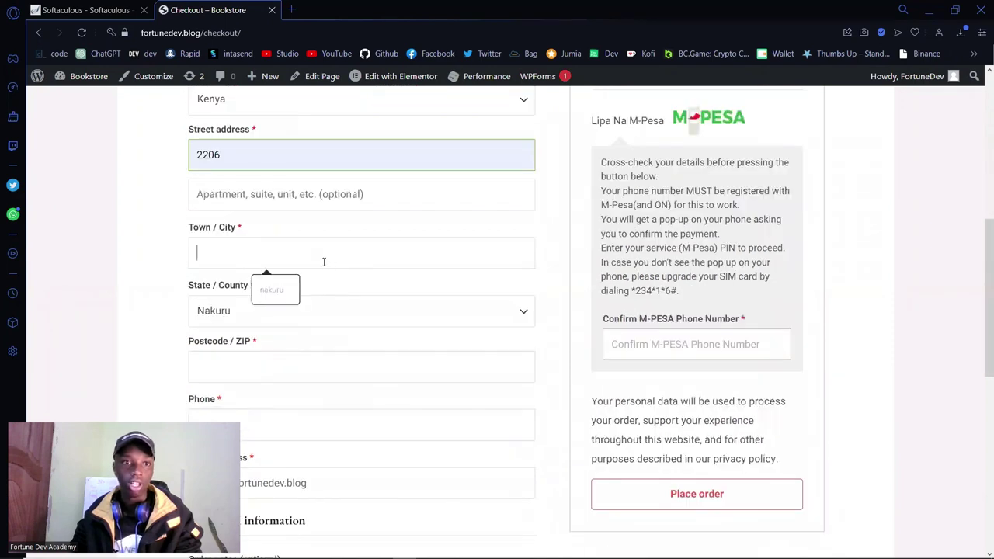
click(284, 289)
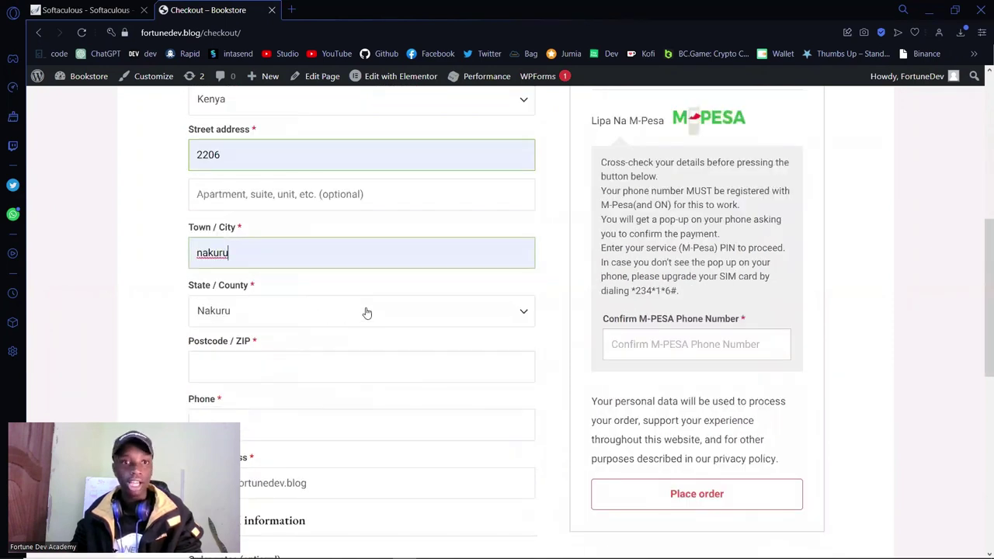
click(331, 362)
click(272, 403)
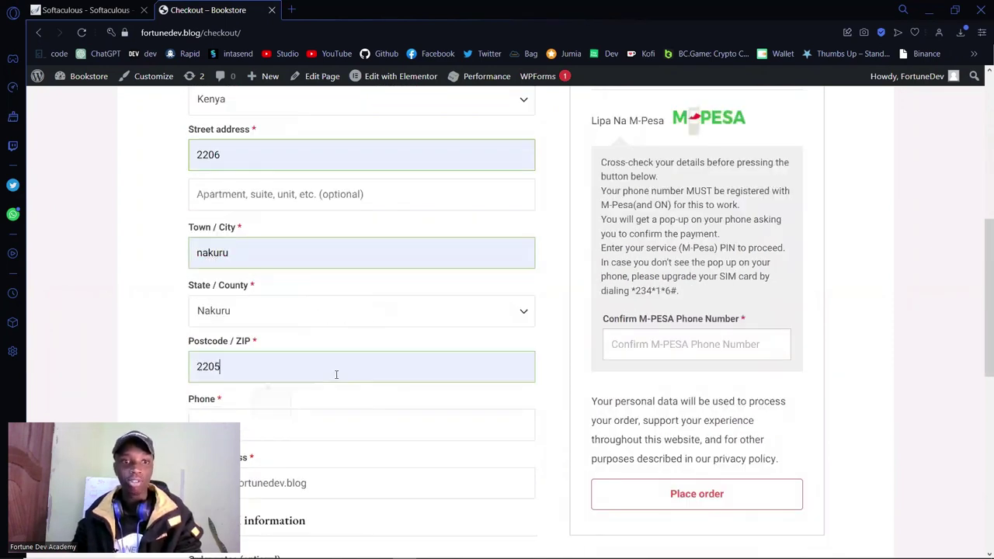
scroll(296, 316, down, 2)
click(297, 304)
click(291, 335)
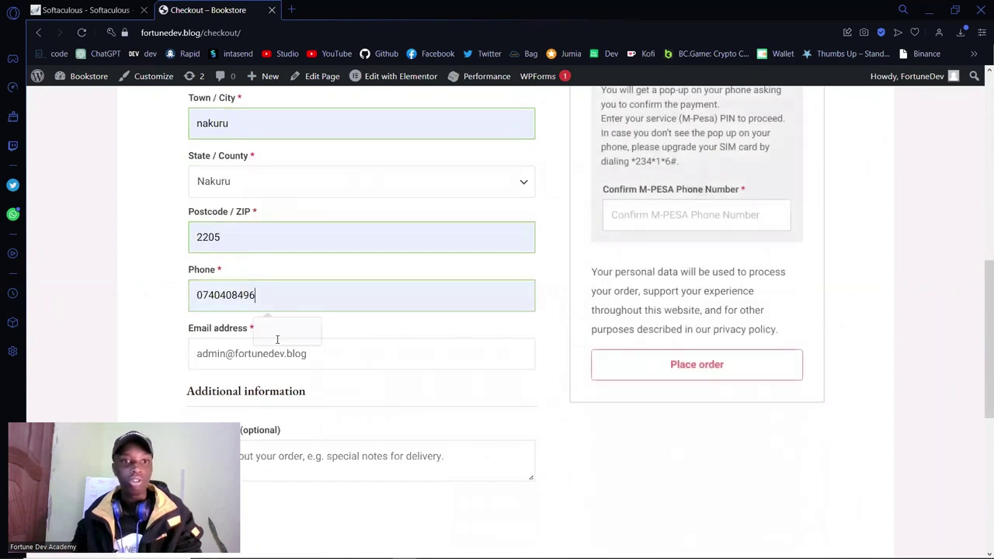
Replace the prefilled billing email with the customer's email address
scroll(335, 324, down, 2)
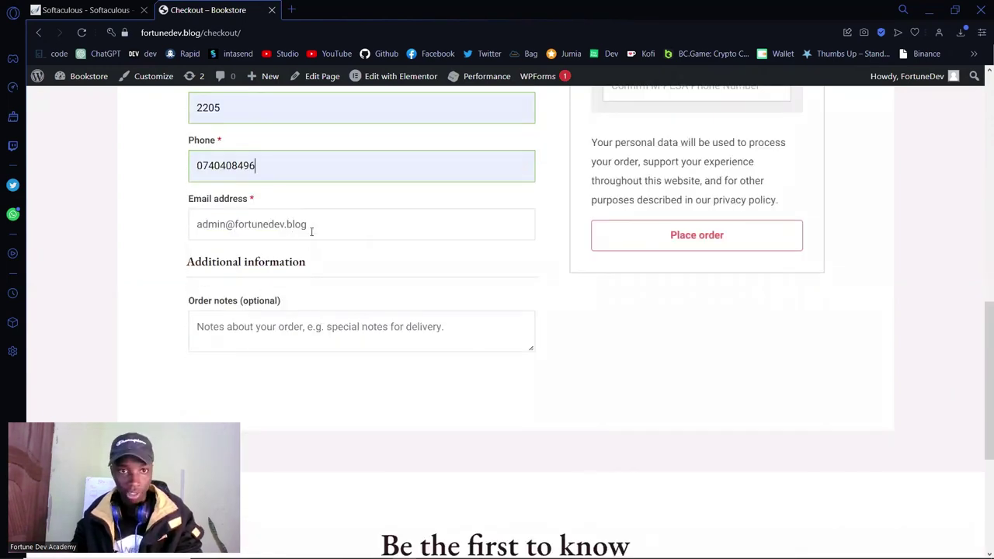
drag(308, 227, 141, 215)
key(BackSpace)
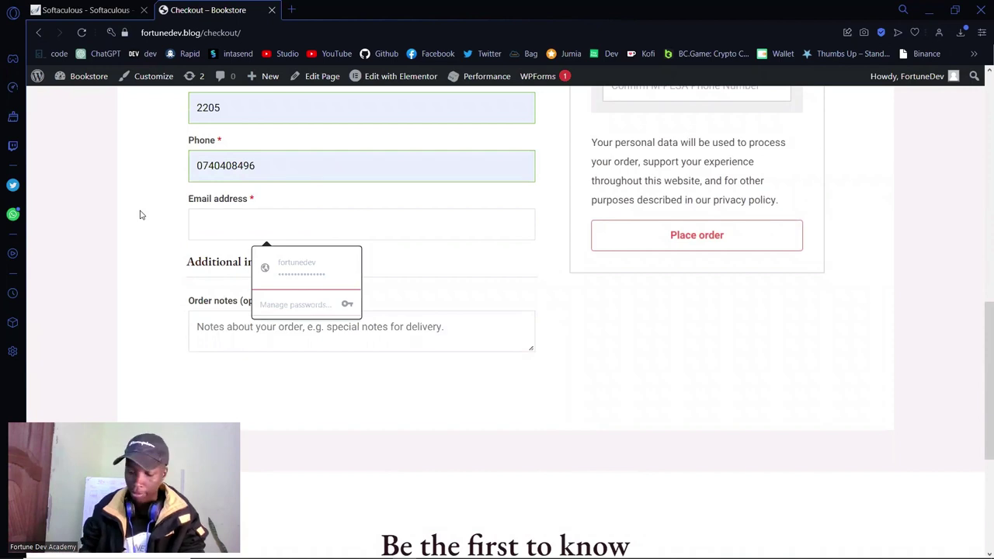
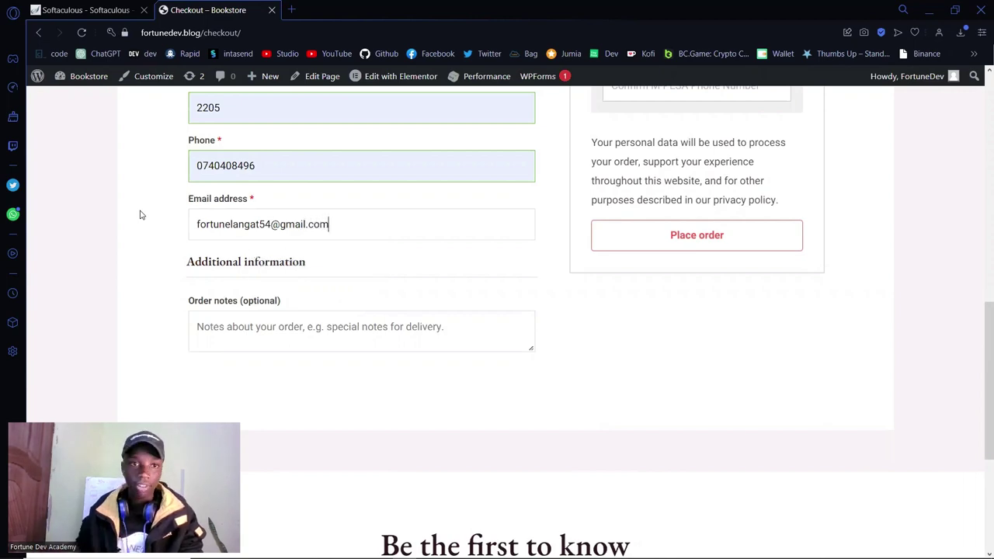
Fill Confirm M-PESA Phone Number with the saved phone number suggestion
scroll(565, 251, up, 4)
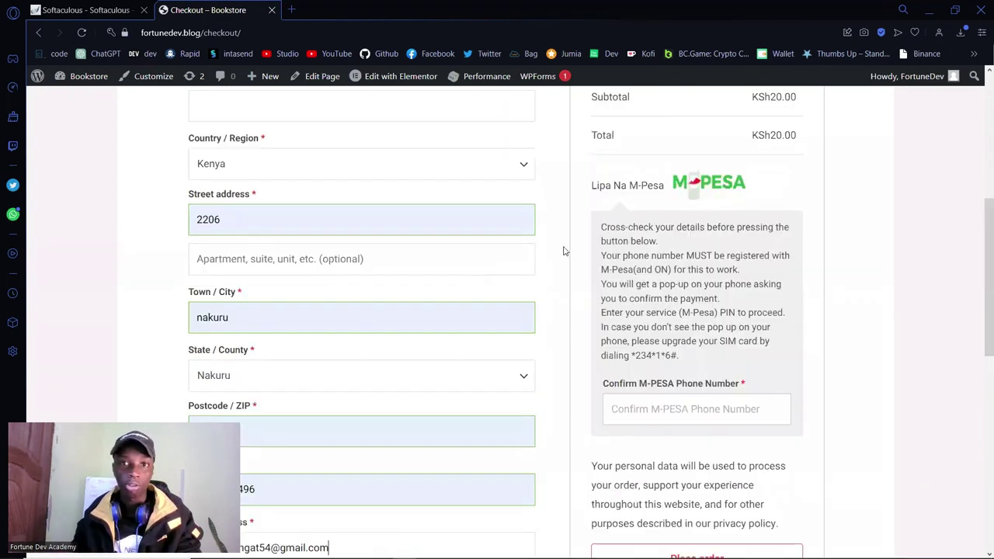
scroll(657, 223, up, 3)
scroll(696, 229, down, 5)
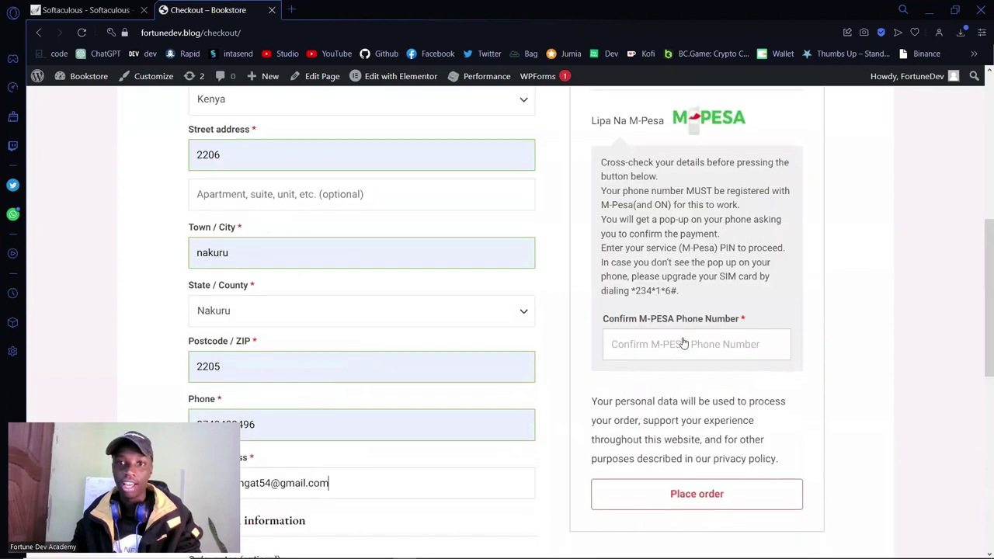
click(651, 349)
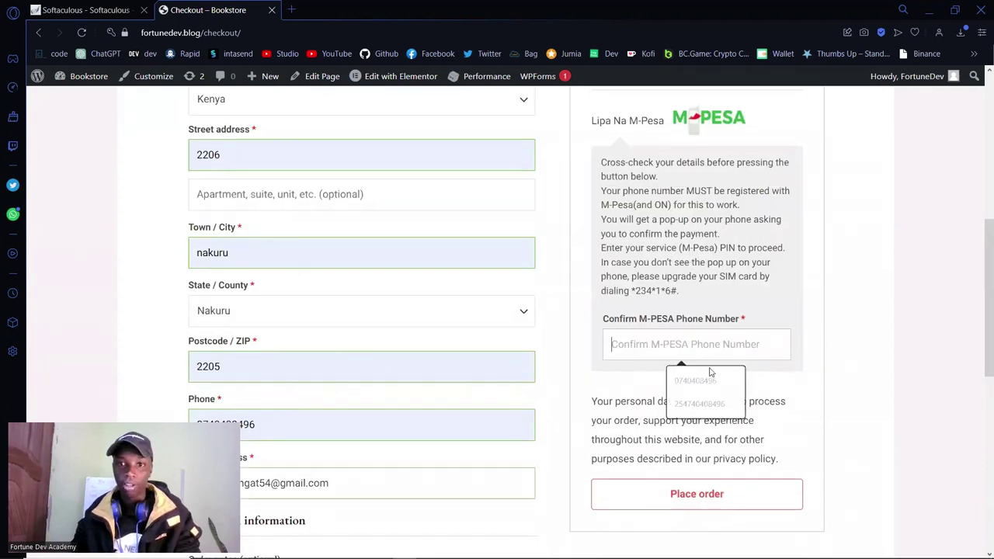
click(703, 379)
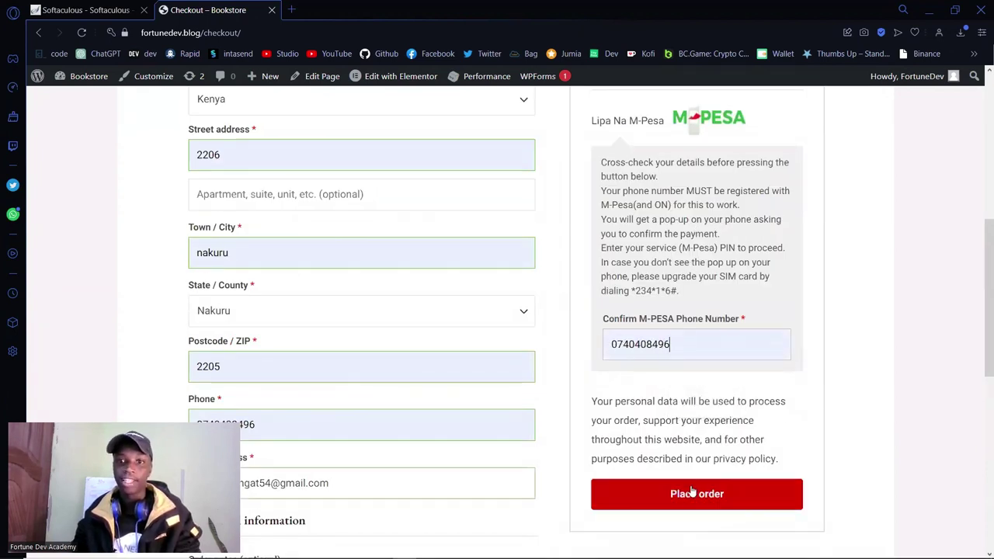
Place order 1032 for KSh20.00 via M-Pesa and review the manual Paybill payment steps
click(692, 491)
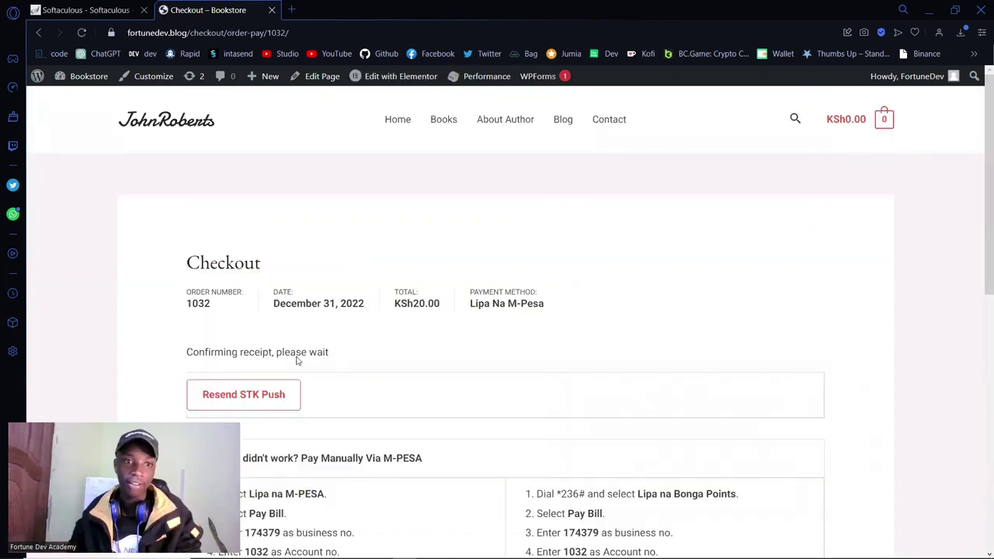
scroll(341, 344, down, 3)
scroll(340, 265, up, 1)
scroll(339, 265, up, 3)
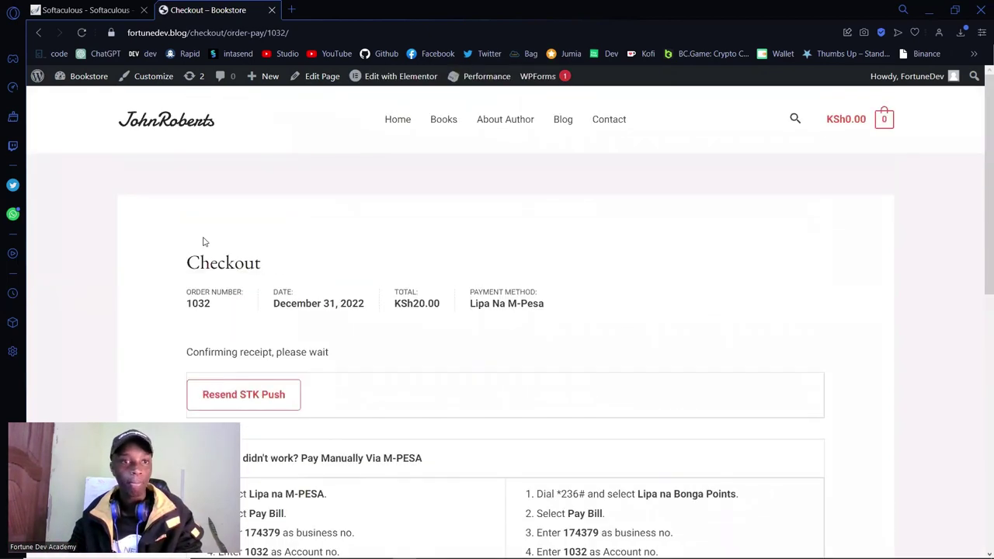
scroll(339, 314, down, 2)
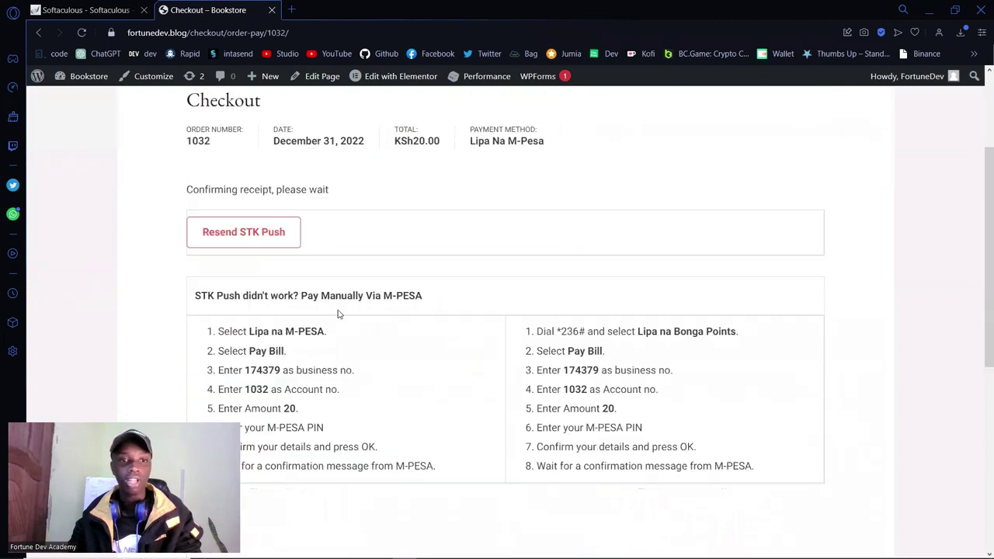
drag(218, 300, 436, 441)
click(426, 335)
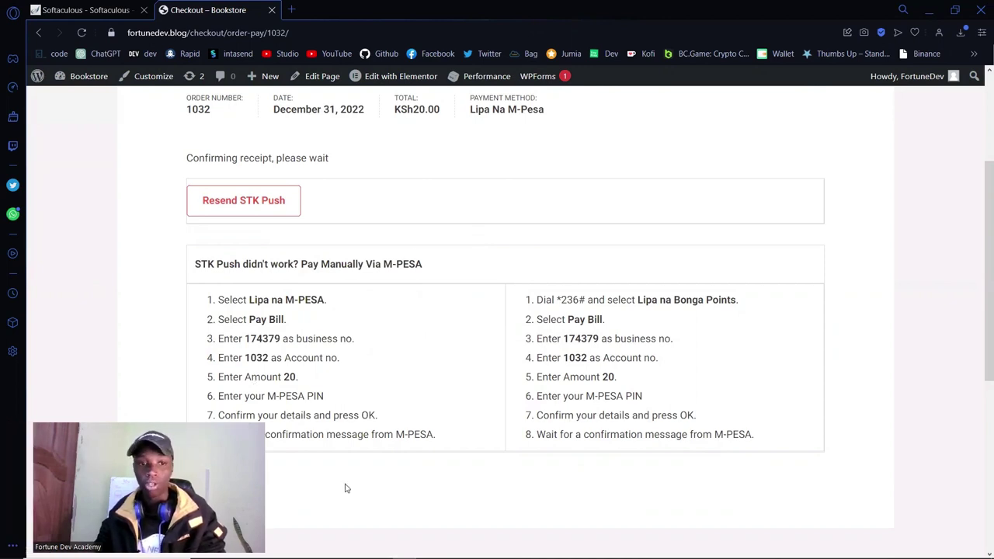
scroll(340, 251, up, 3)
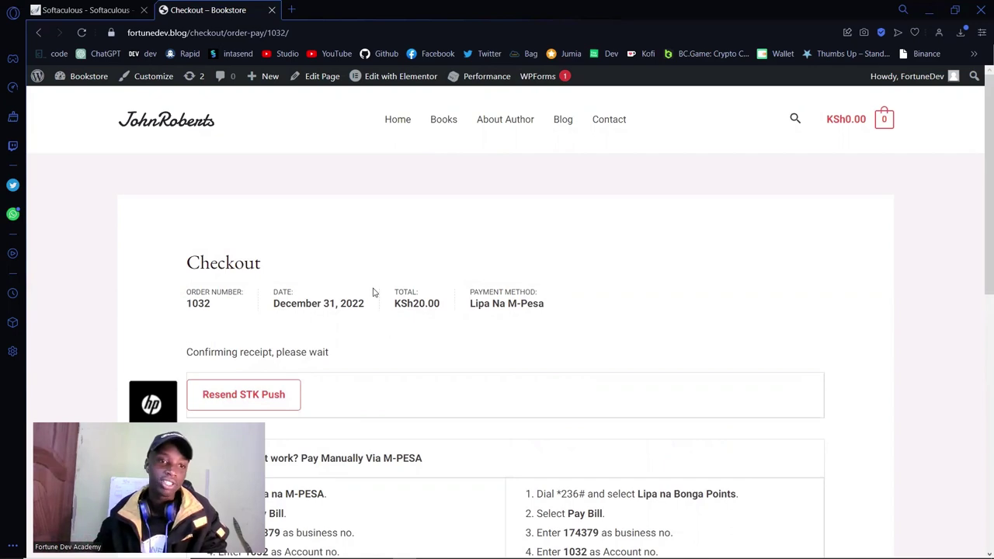
Load Gmail in a new browser tab
click(291, 9)
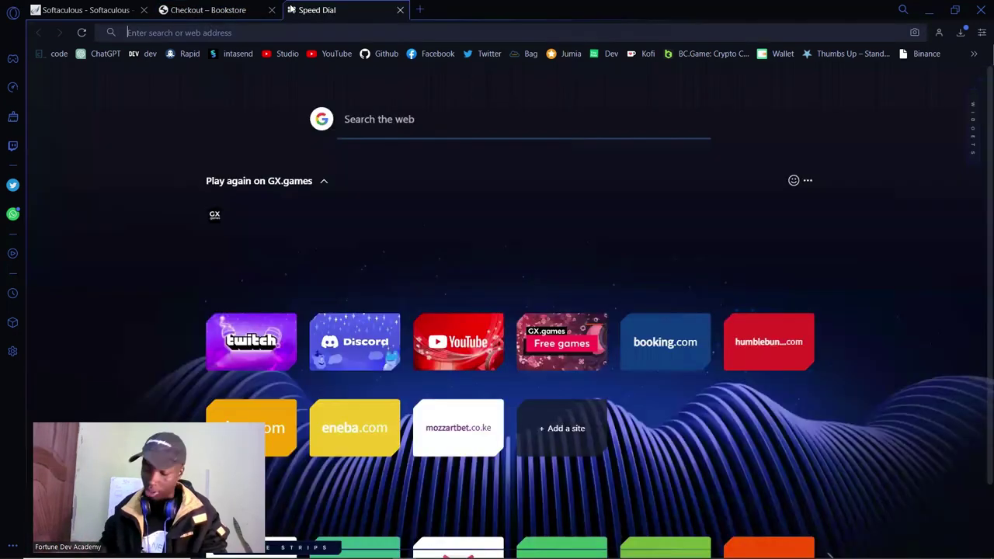
text(m)
key(Return)
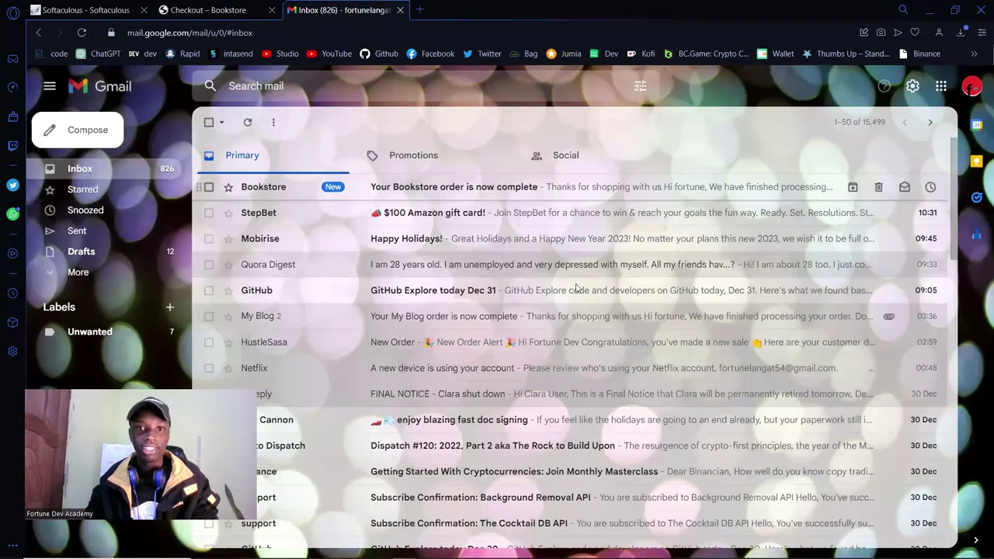
Open the 'Your Bookstore order is now complete' email and check payment method and billing address
click(466, 186)
scroll(621, 242, down, 1)
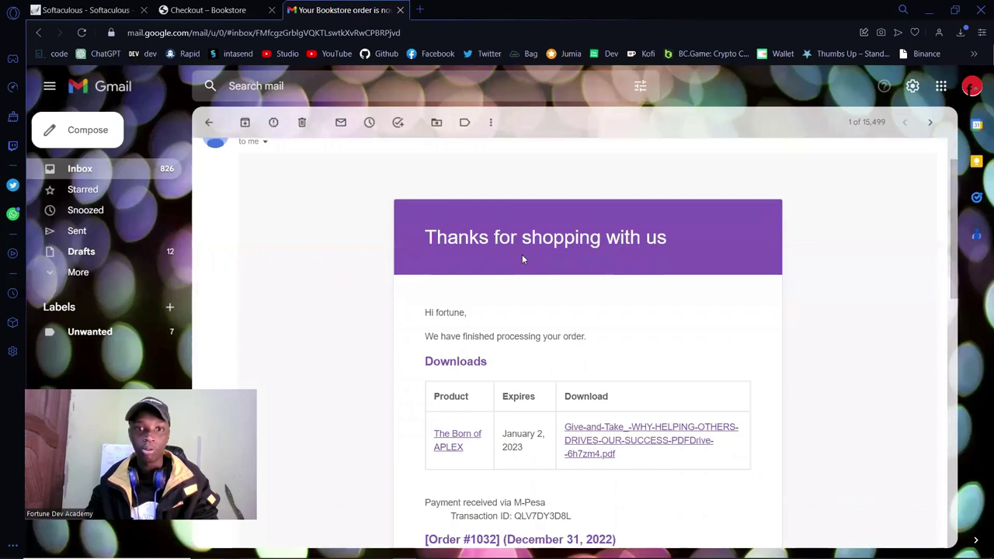
scroll(460, 260, down, 2)
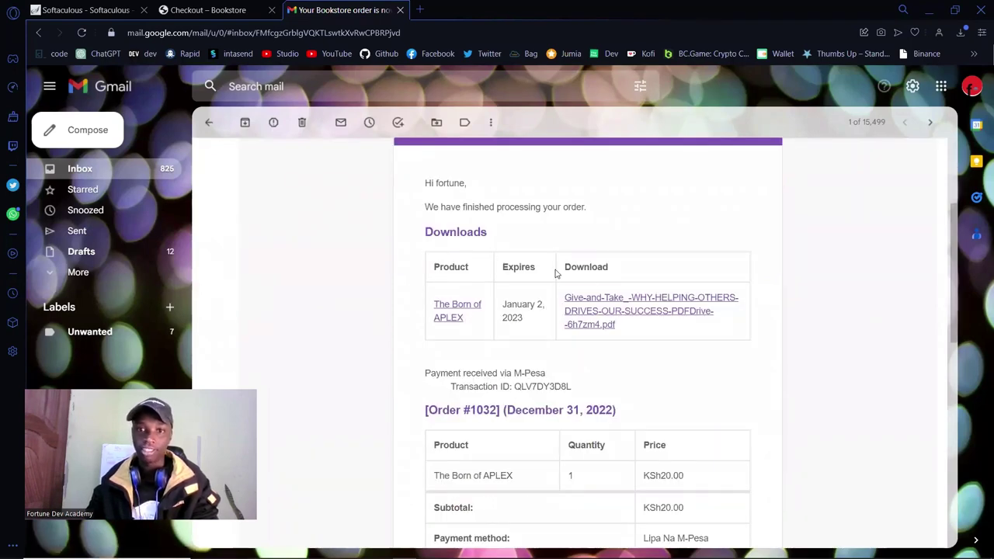
scroll(536, 295, down, 3)
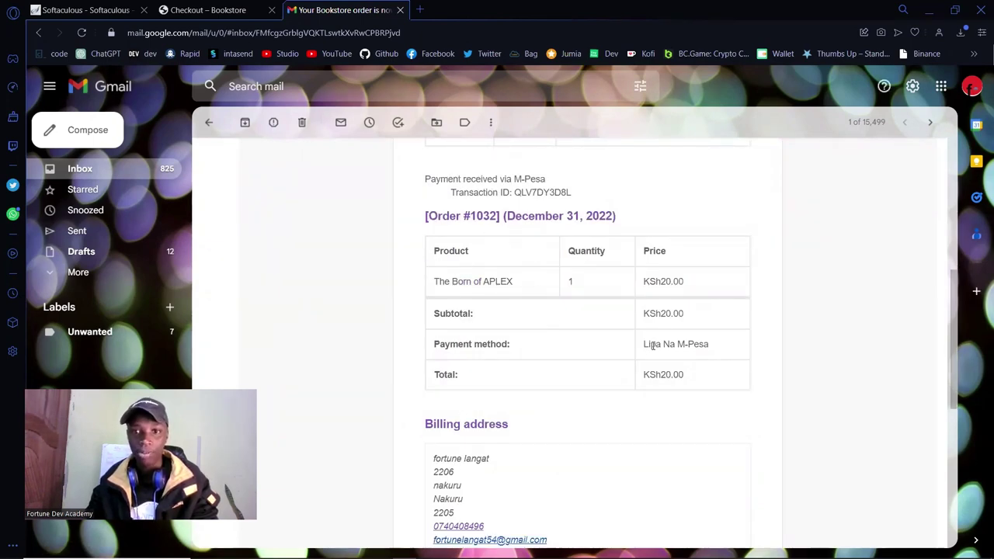
drag(651, 344, 748, 362)
click(659, 377)
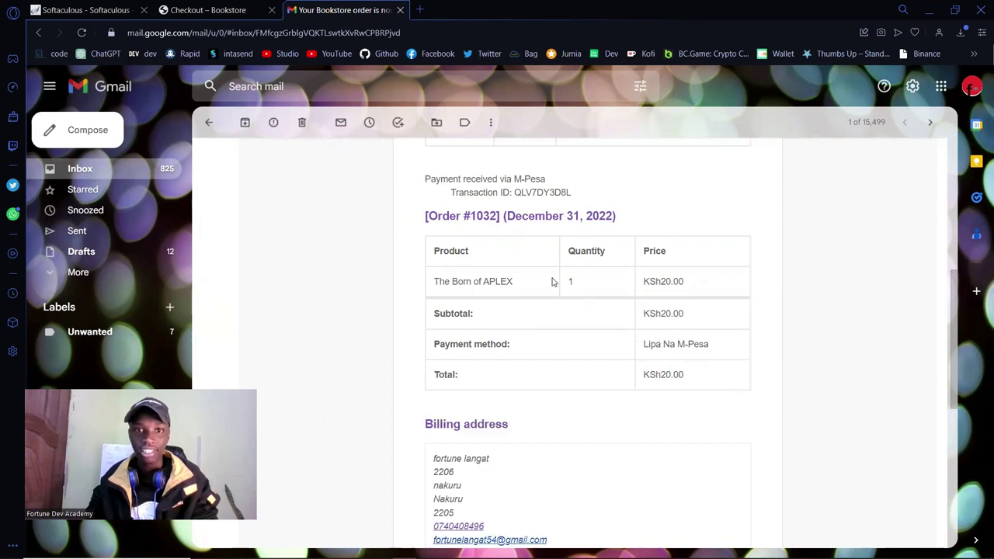
Check order 1032's transaction ID and scroll through the order table and download link
double_click(551, 194)
click(592, 197)
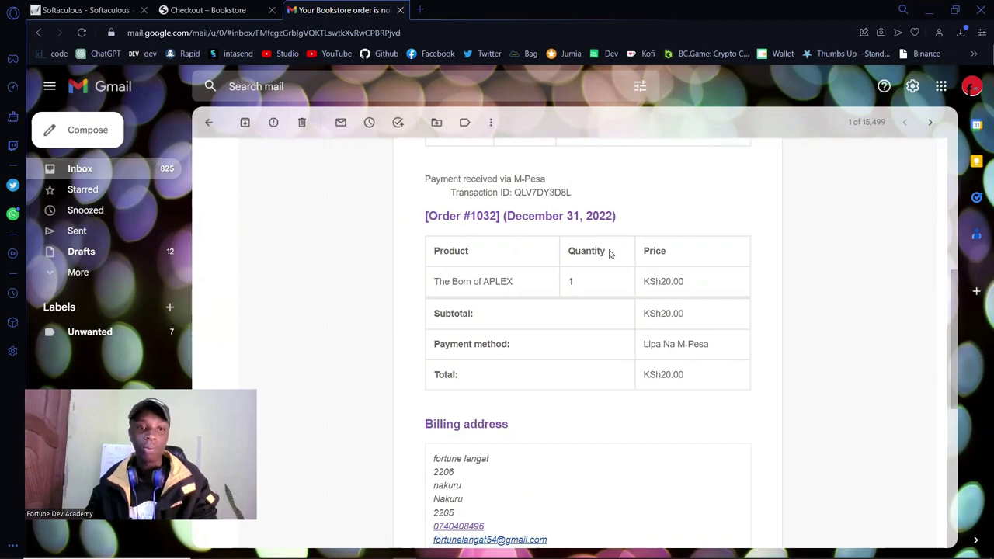
scroll(629, 272, down, 2)
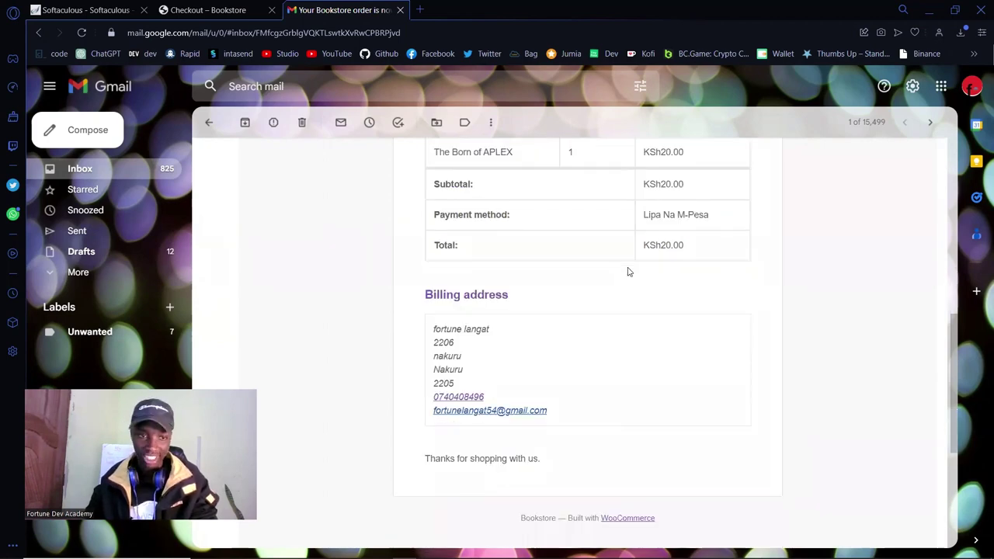
scroll(637, 342, down, 1)
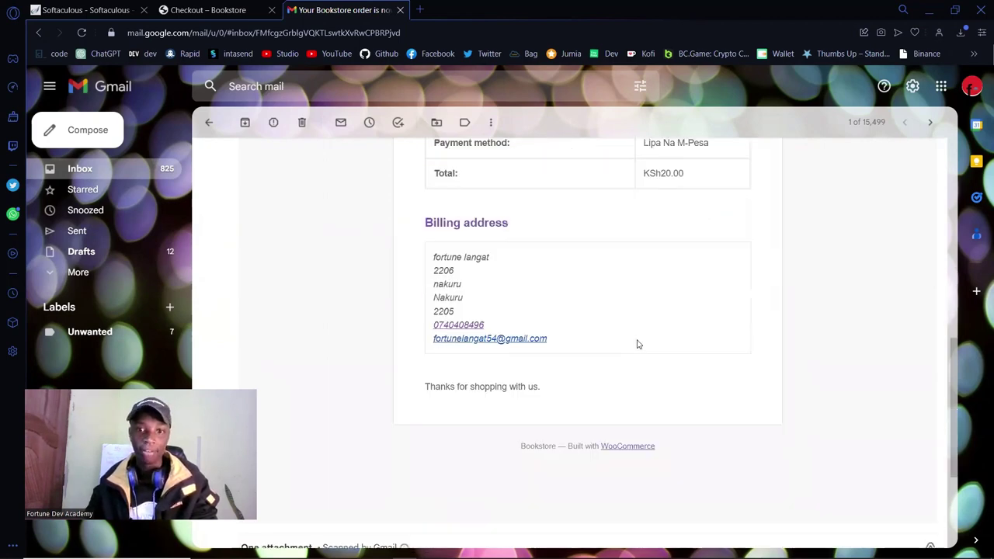
scroll(633, 351, up, 7)
scroll(632, 354, down, 4)
scroll(621, 365, down, 5)
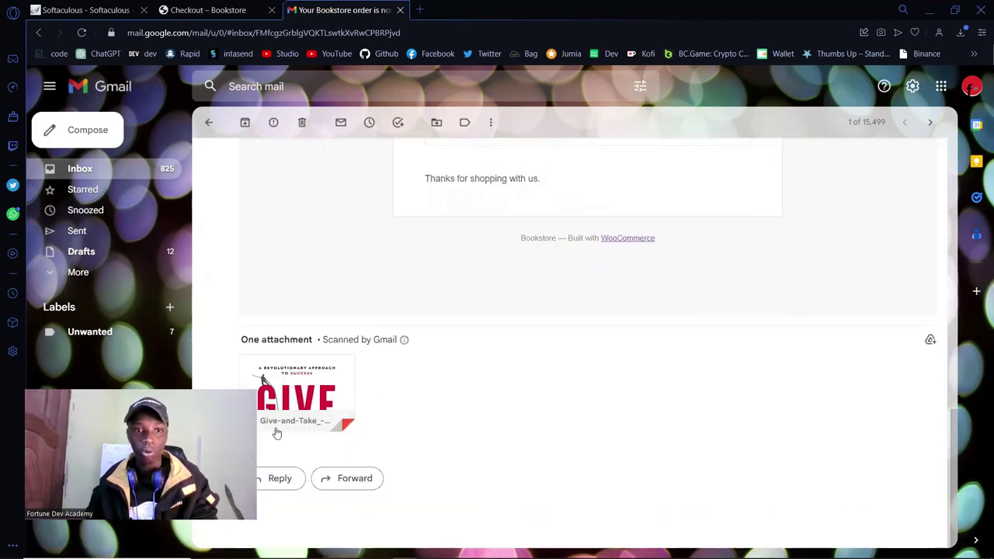
scroll(502, 371, up, 8)
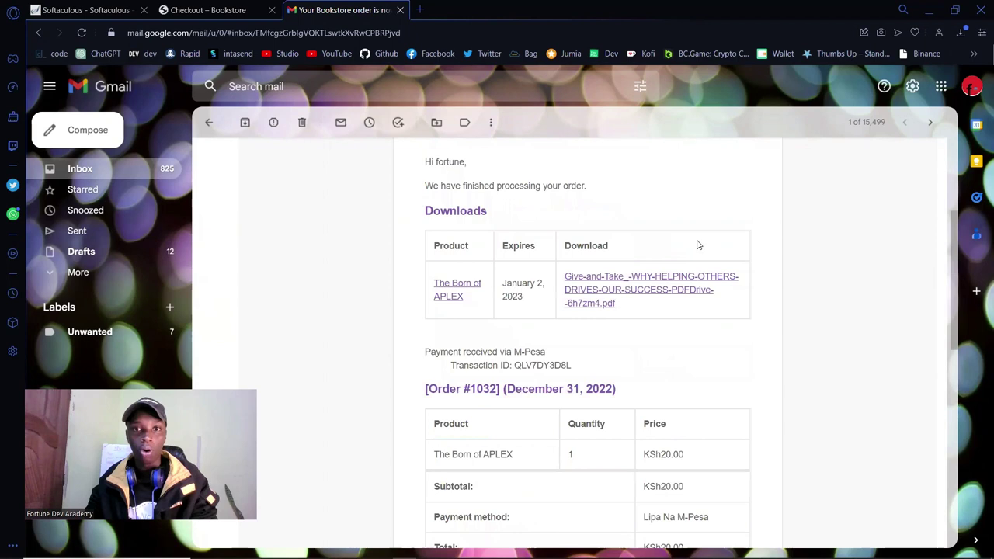
Download the Give and Take PDF via the email's download link, retrying the link
right_click(634, 283)
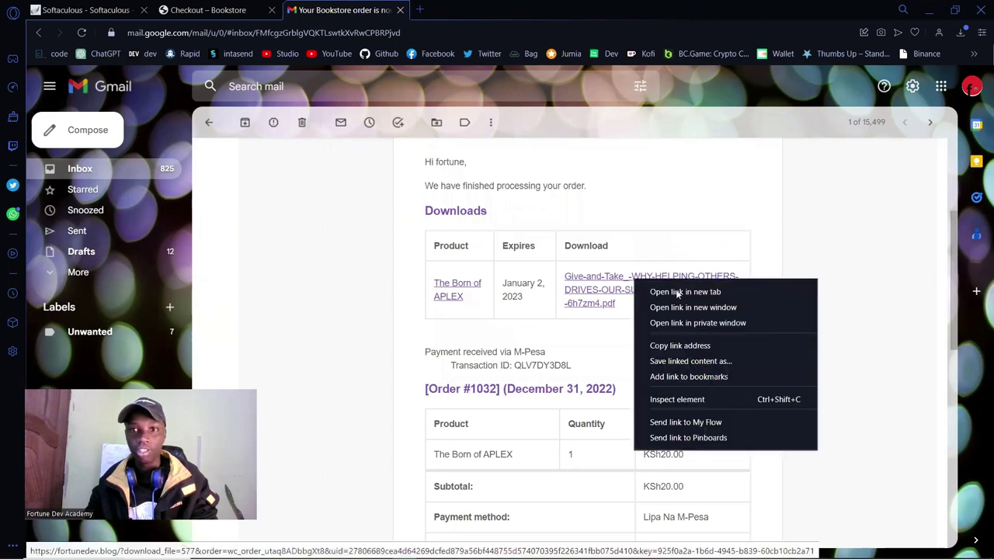
click(660, 290)
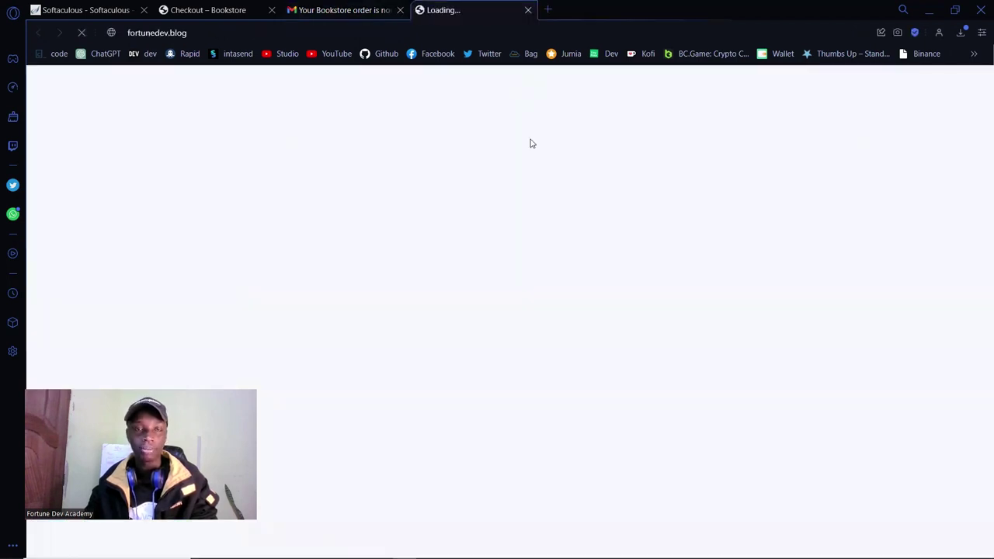
click(347, 10)
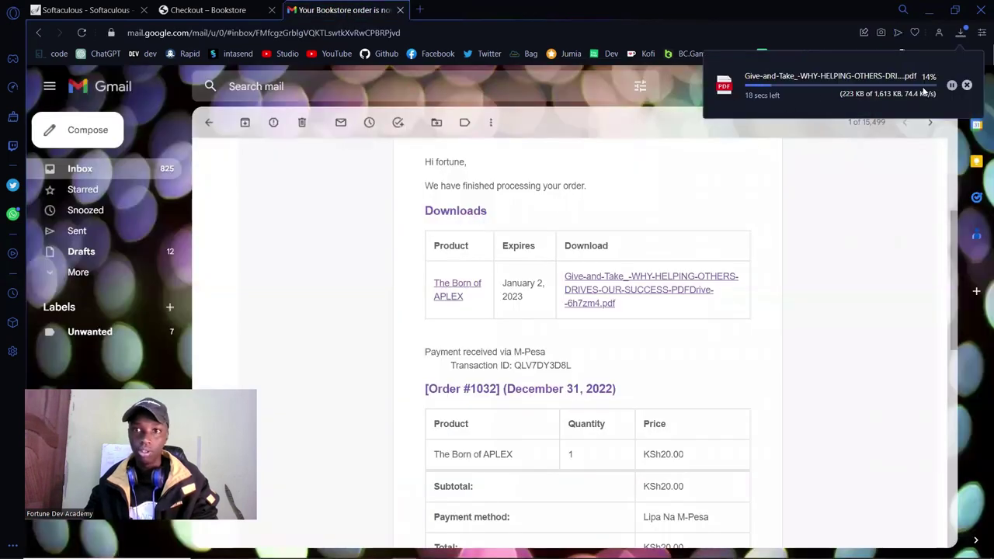
click(637, 280)
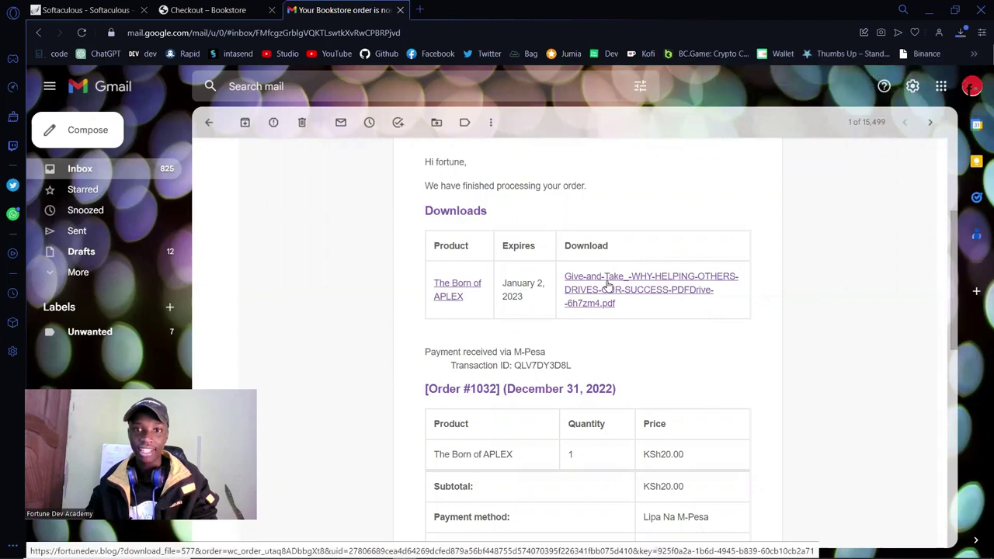
click(610, 285)
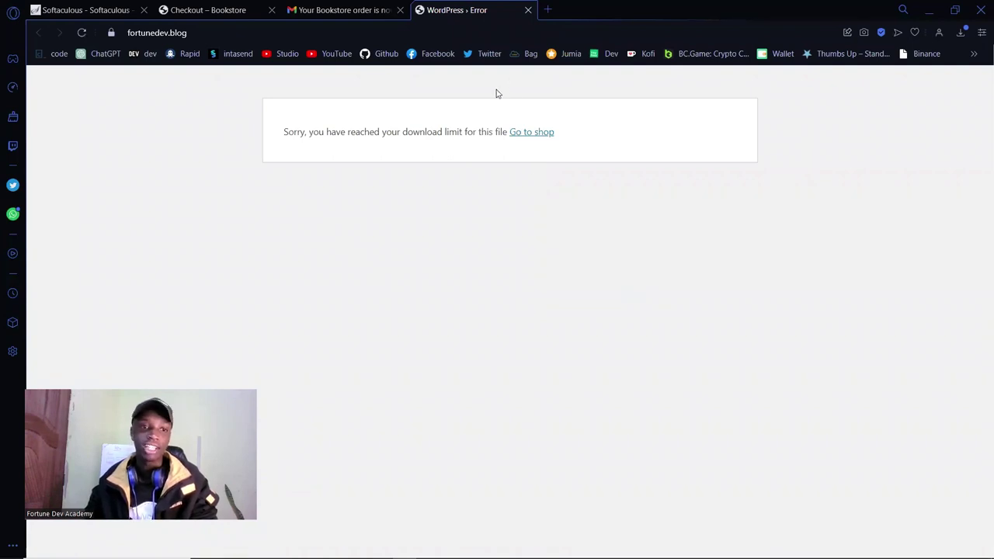
Close the download-limit error tab and switch back to the order 1032 checkout tab
click(529, 11)
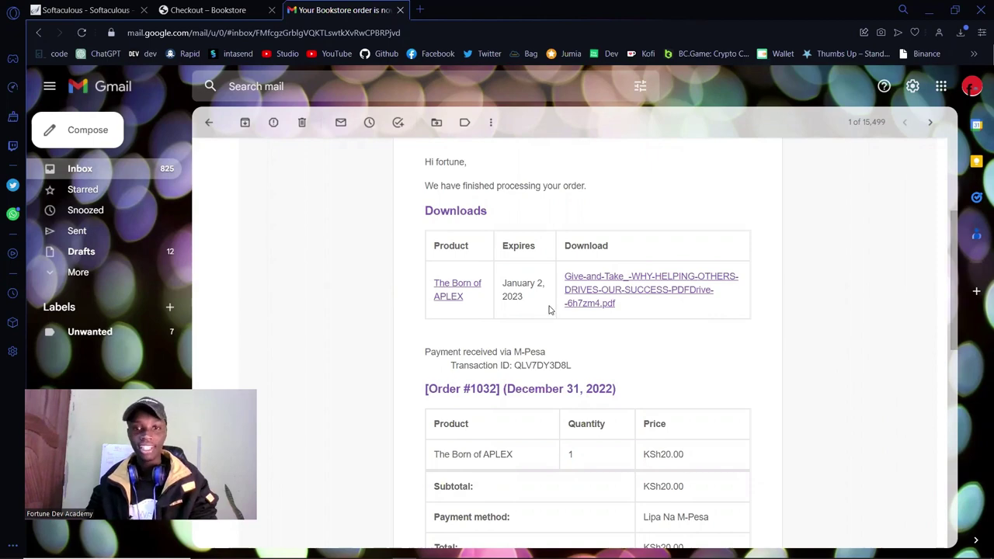
scroll(472, 313, down, 3)
key(ctrl+shift+Tab)
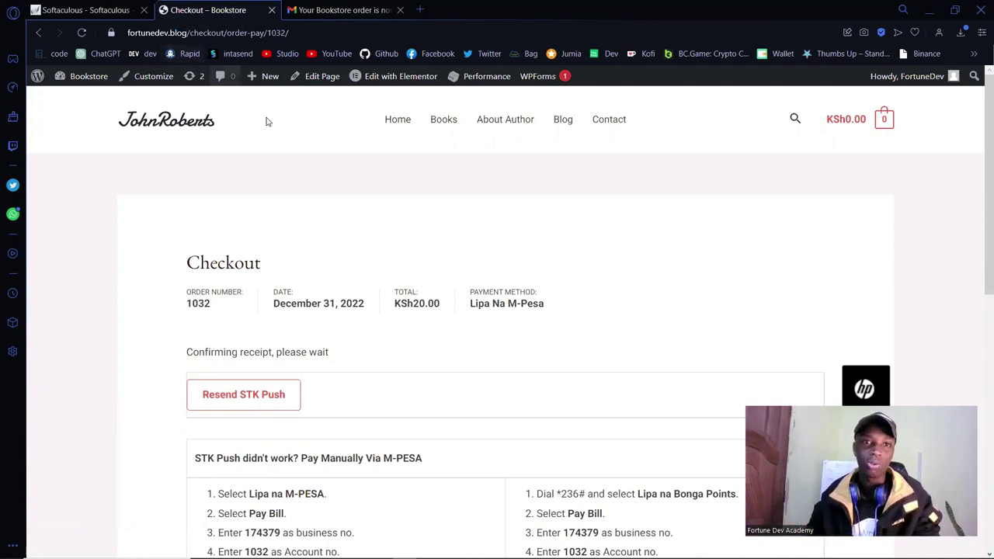
Go to the fortunedev.blog/wp admin dashboard and open WooCommerce > Orders
click(338, 9)
click(318, 34)
key(BackSpace)
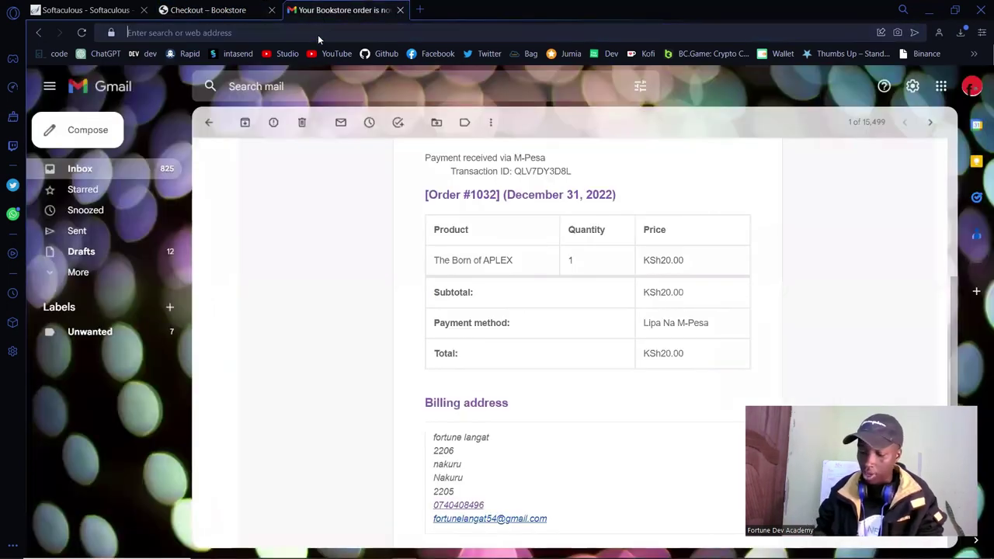
text(fo)
key(Right)
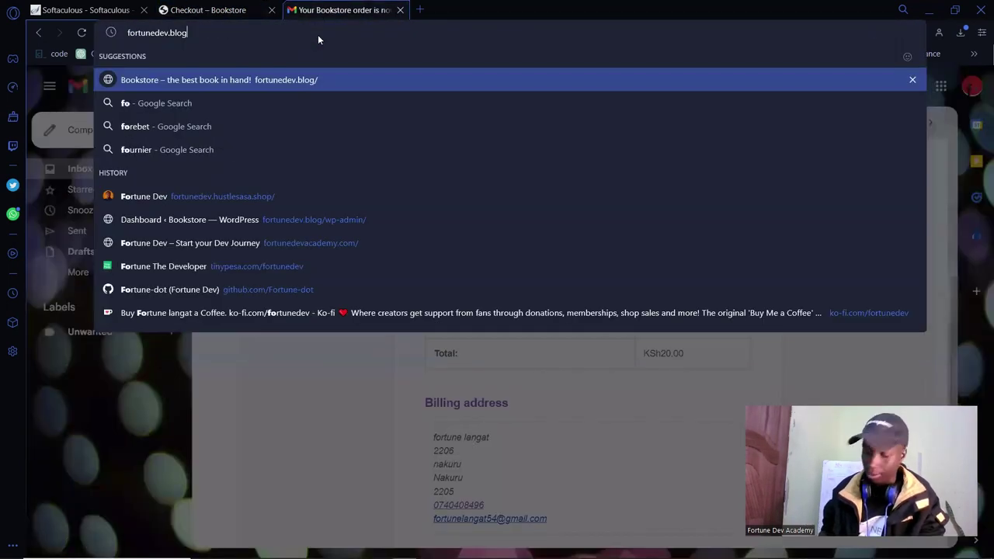
text(/wp)
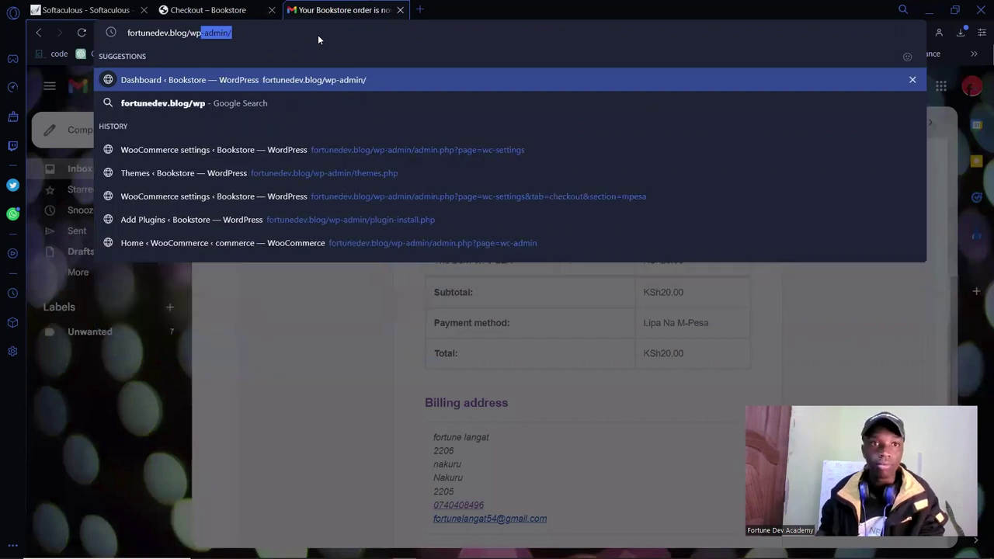
key(Return)
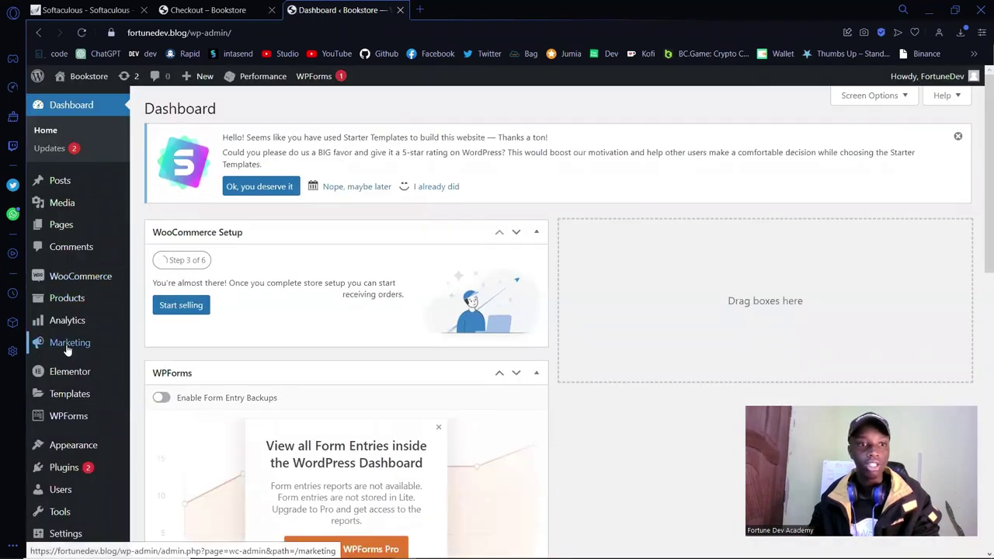
mouse_move(74, 278)
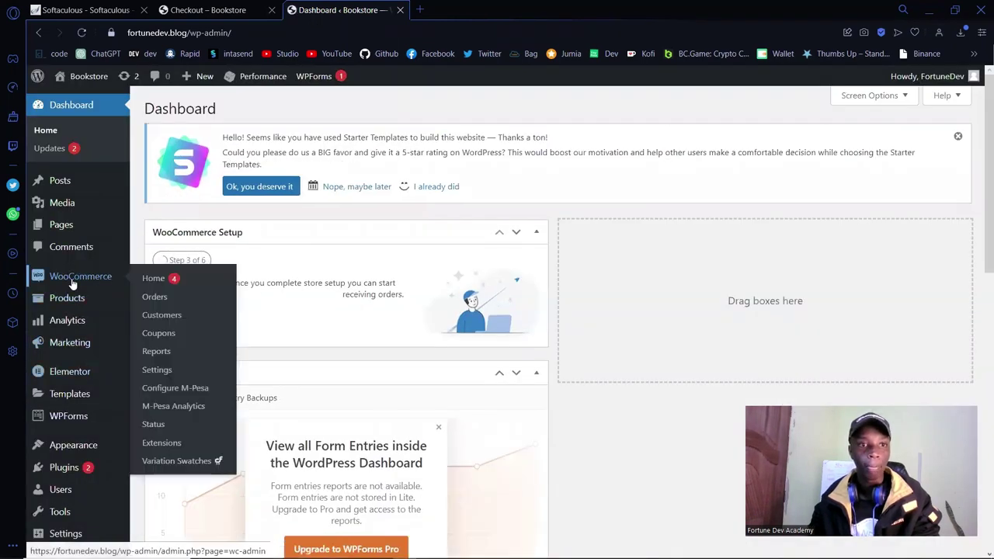
click(155, 299)
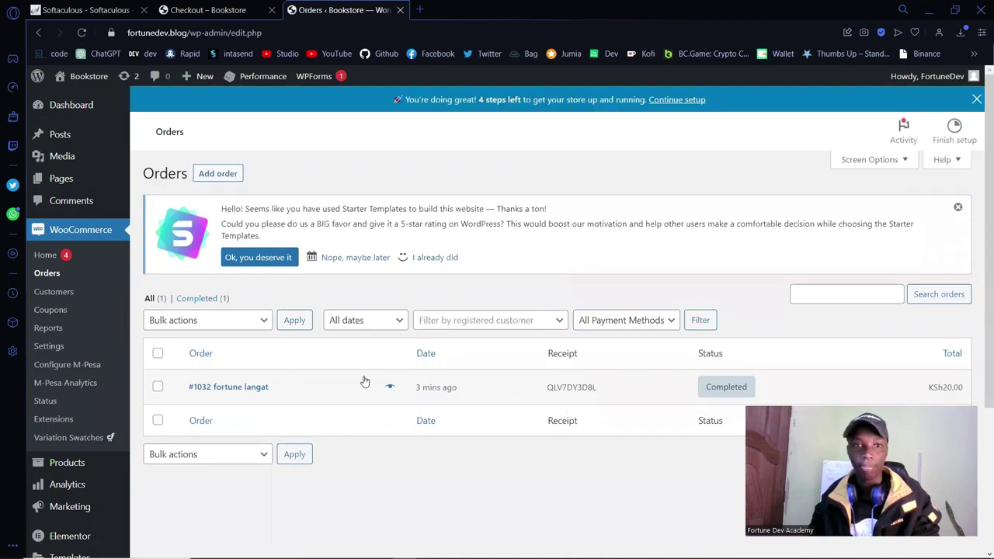
Open order #1032, read its M-Pesa confirmation notes, then switch to the Checkout – Bookstore tab
click(259, 391)
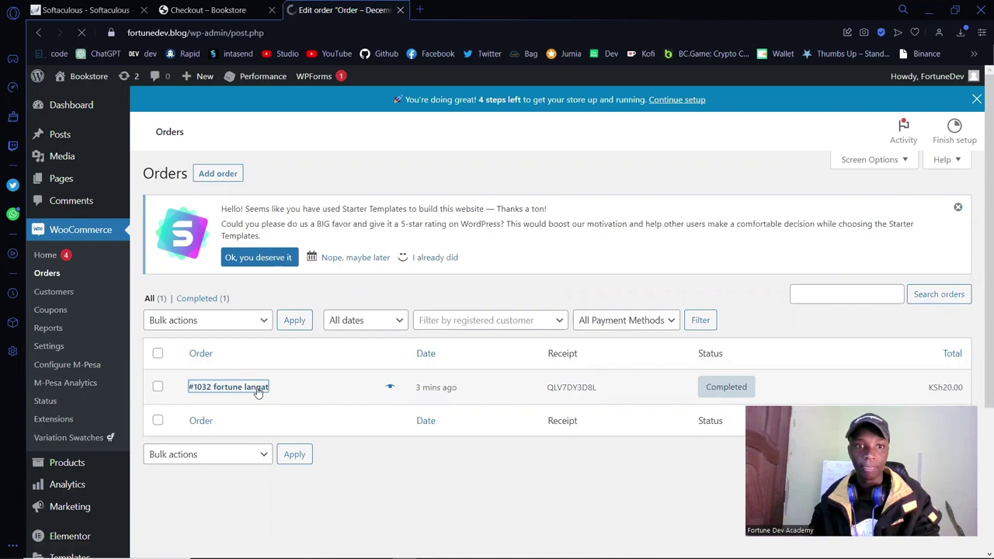
scroll(524, 309, down, 2)
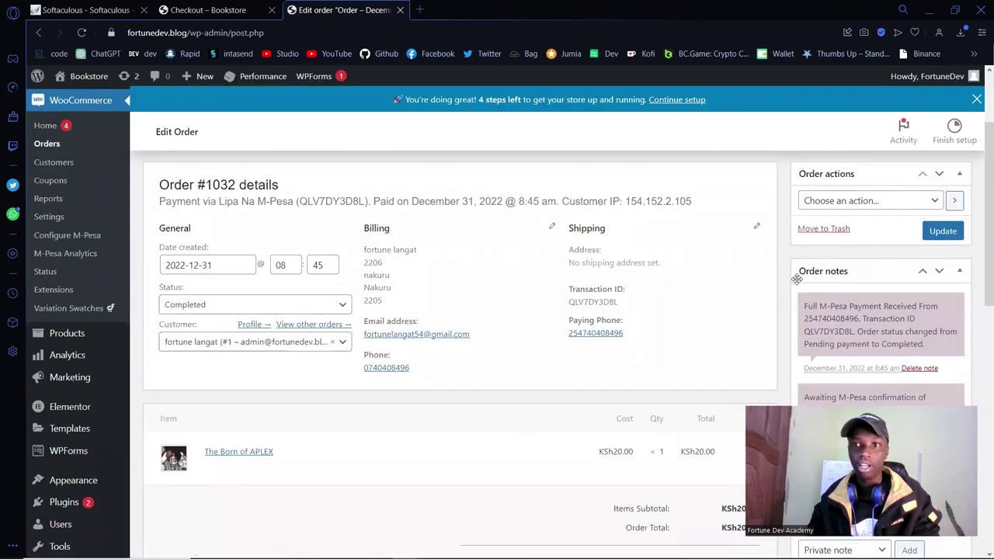
scroll(904, 306, down, 1)
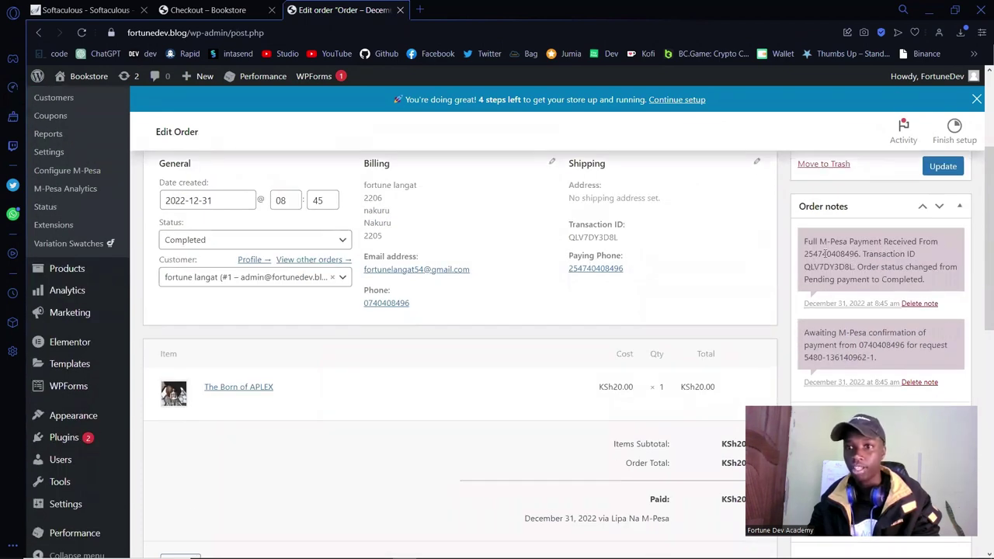
scroll(844, 280, down, 3)
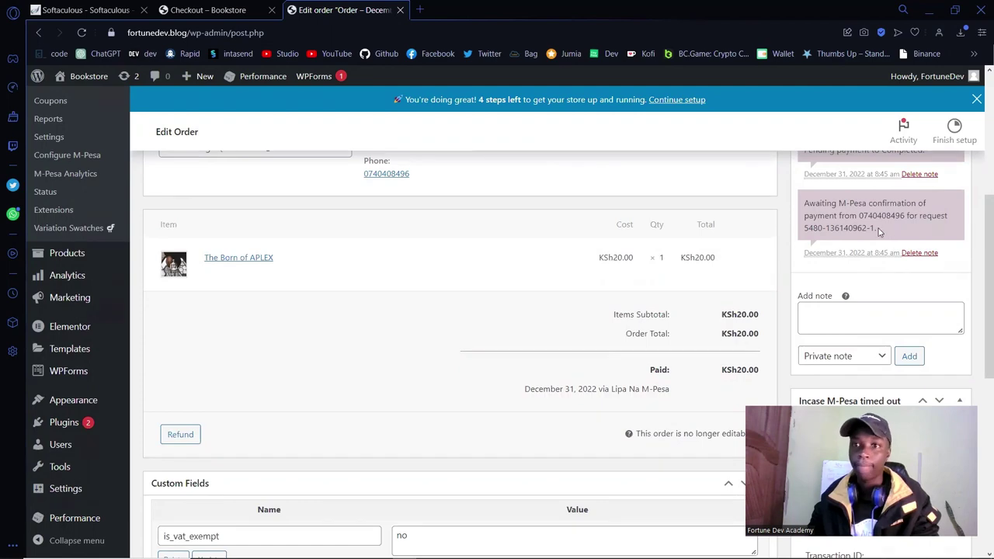
drag(878, 230, 805, 203)
scroll(853, 255, up, 2)
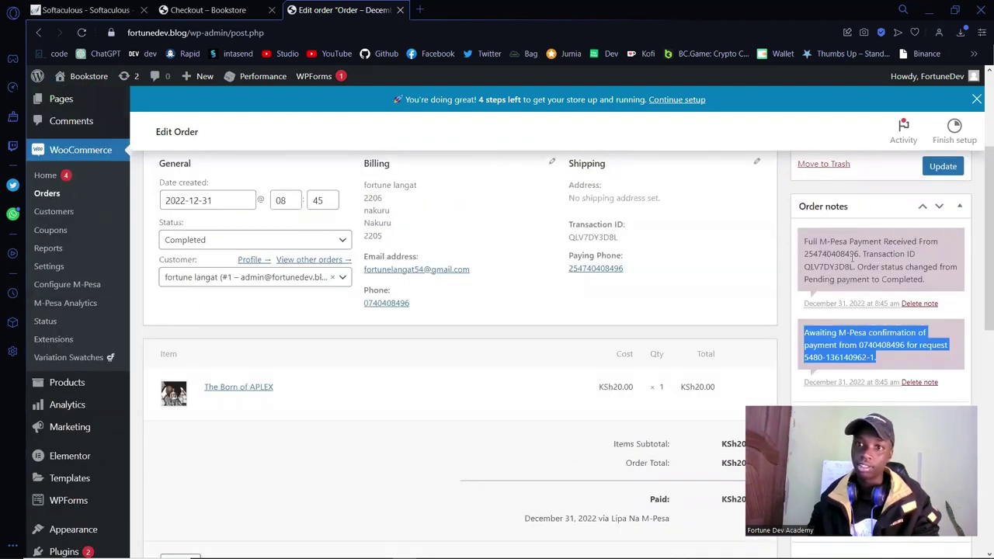
click(707, 233)
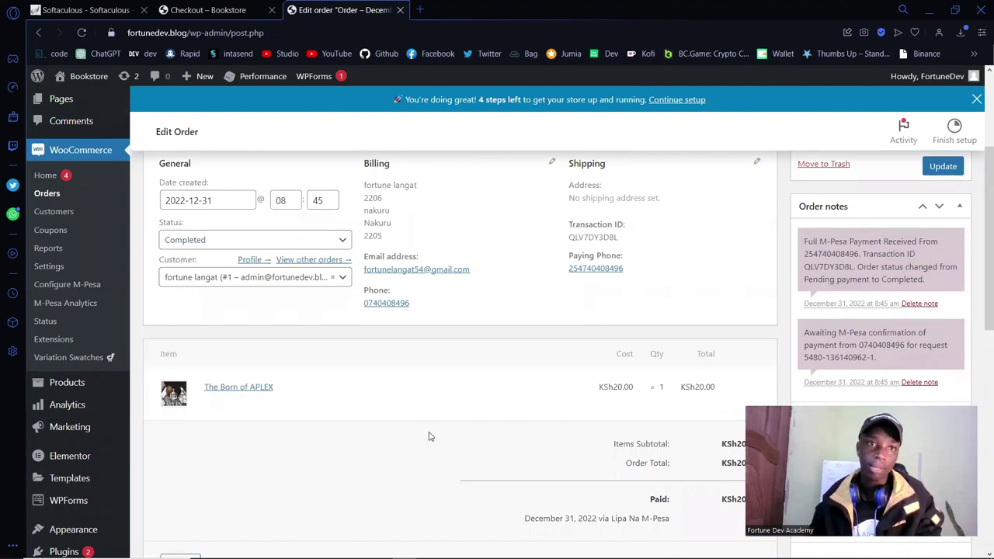
click(208, 9)
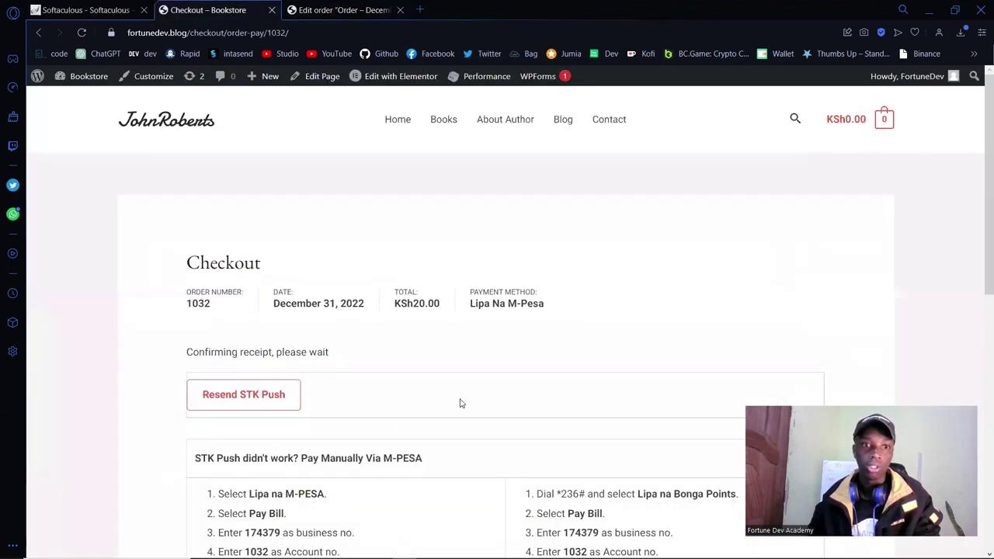
From the Books page, open The Born of APLEX and add it to the cart
click(448, 124)
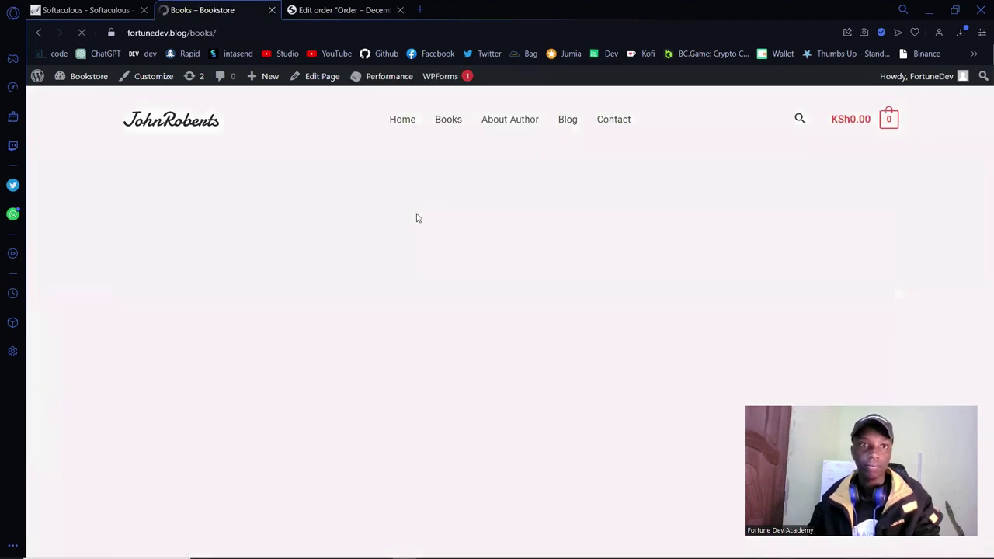
scroll(388, 231, down, 7)
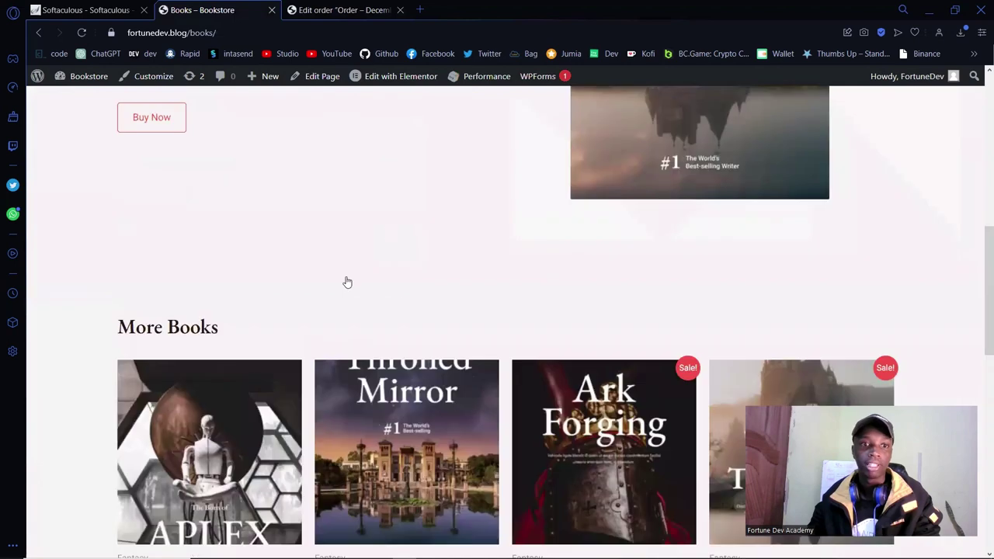
scroll(171, 356, down, 3)
click(211, 298)
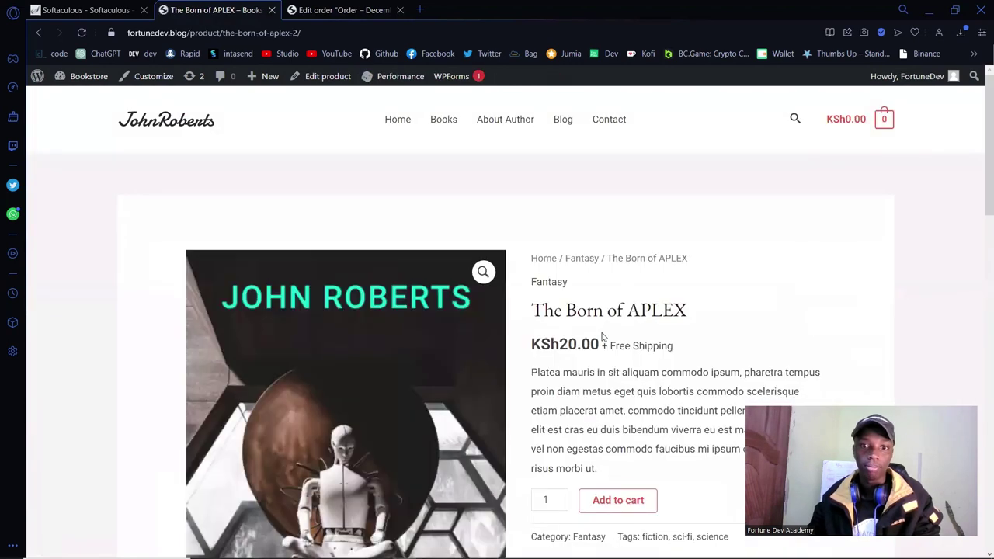
scroll(602, 336, down, 3)
click(619, 312)
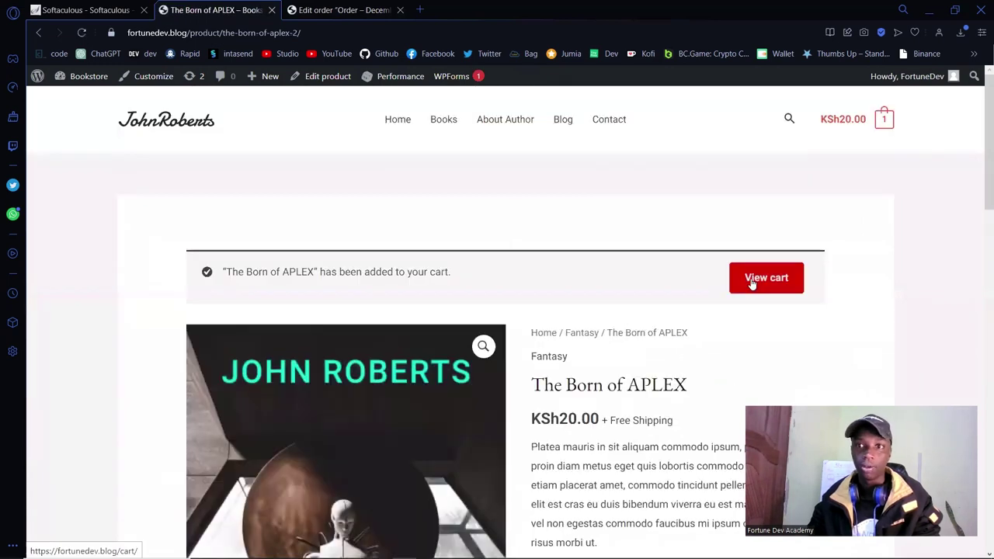
Check out from the cart with the saved M-PESA phone number and place order 1033
scroll(695, 290, down, 2)
scroll(763, 225, up, 3)
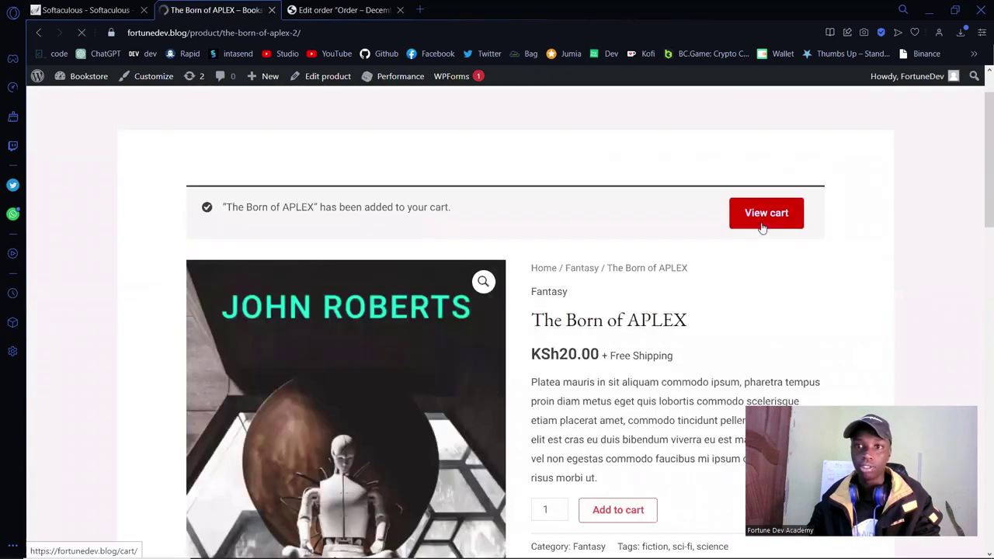
click(762, 225)
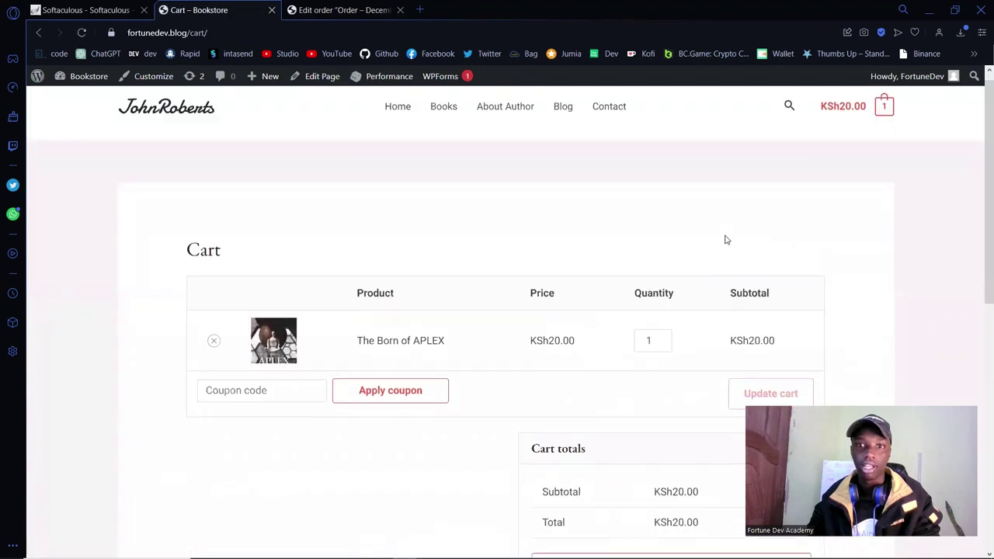
scroll(722, 384, down, 3)
click(720, 384)
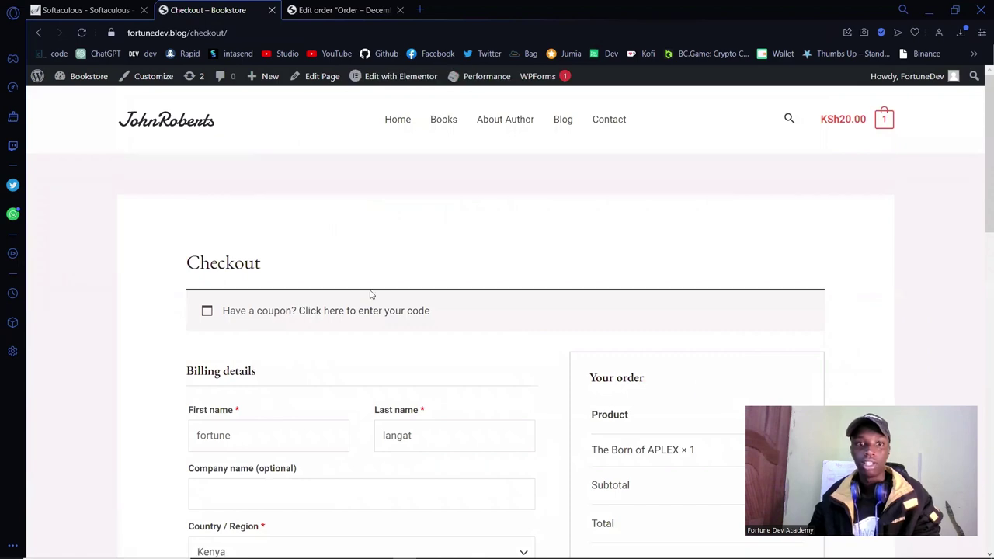
scroll(371, 294, down, 4)
scroll(484, 302, down, 3)
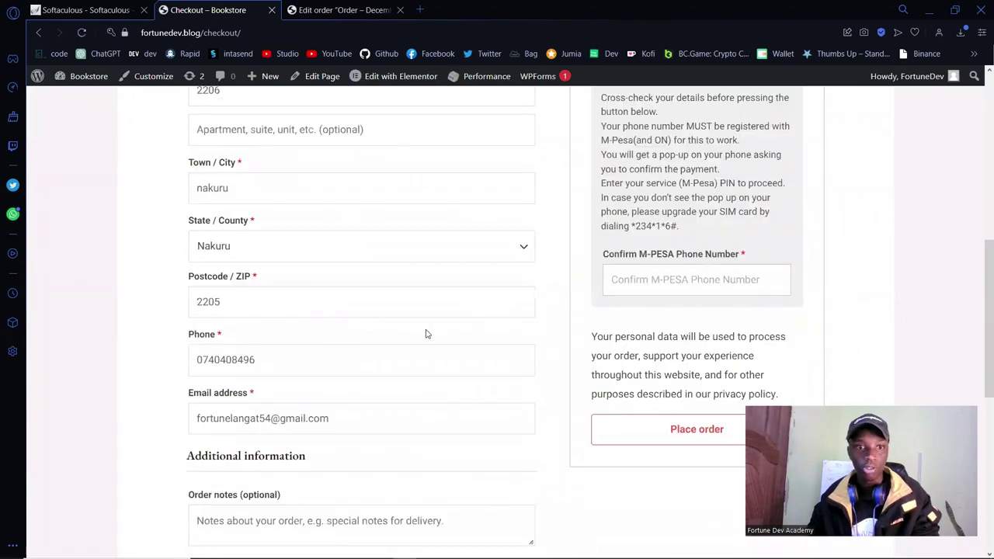
click(656, 282)
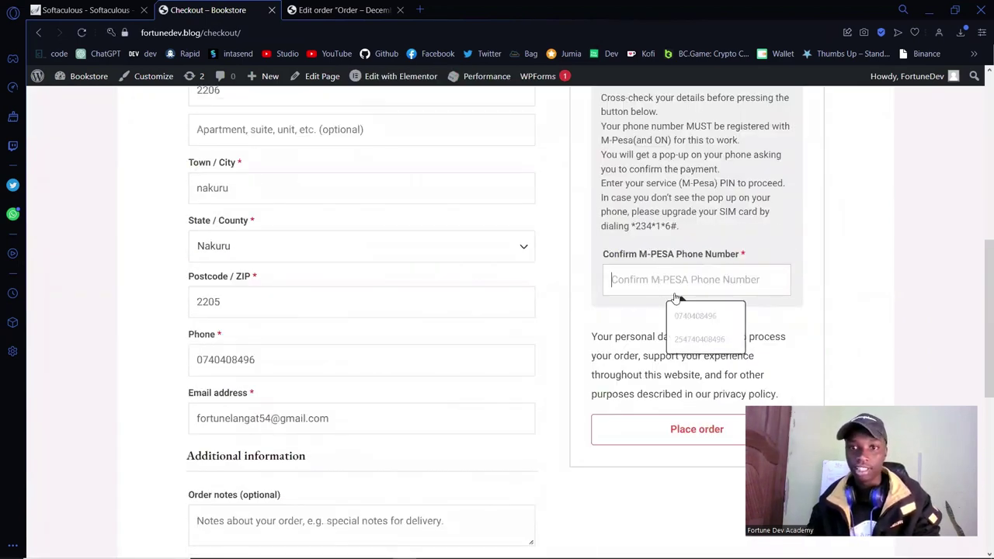
click(694, 317)
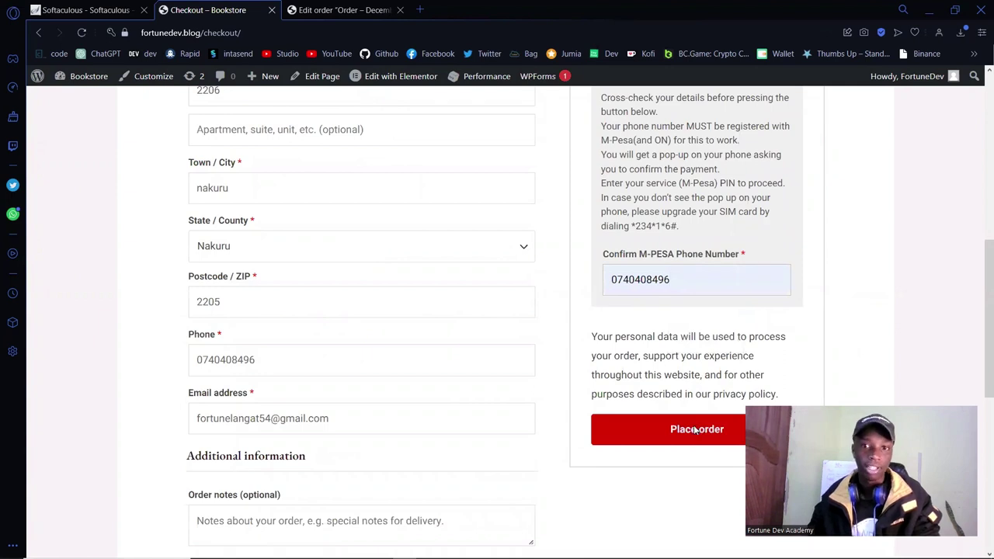
click(697, 430)
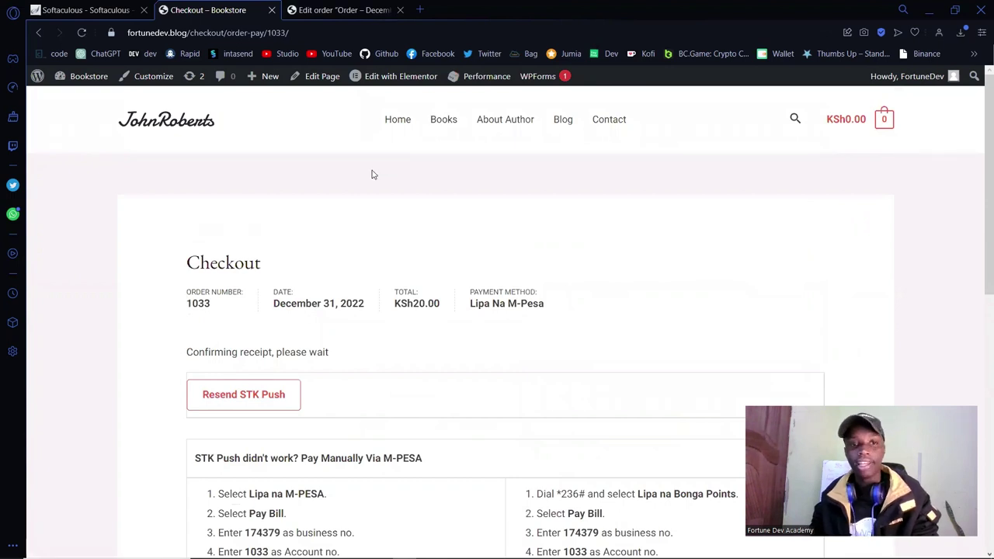
Open order #1033 from the WooCommerce Orders list
click(326, 10)
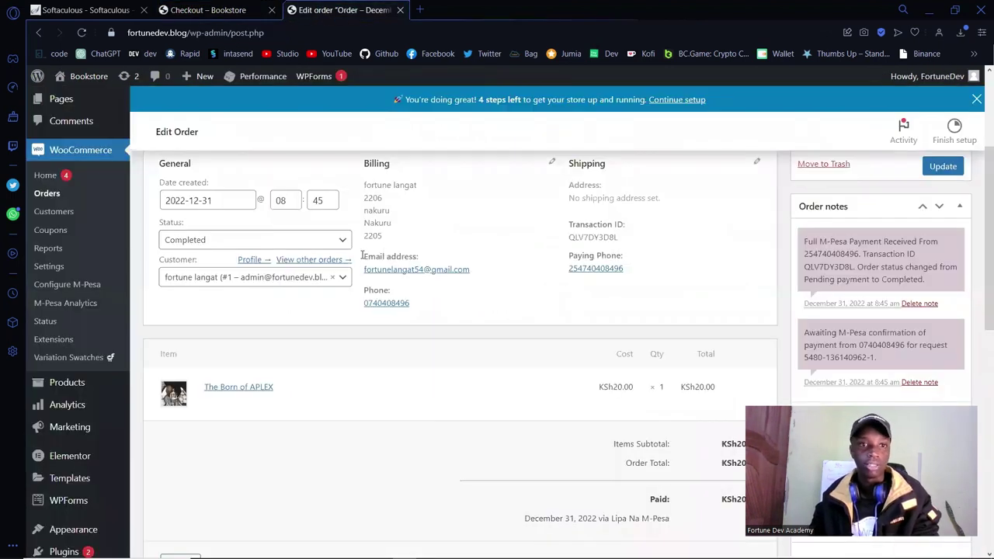
click(46, 196)
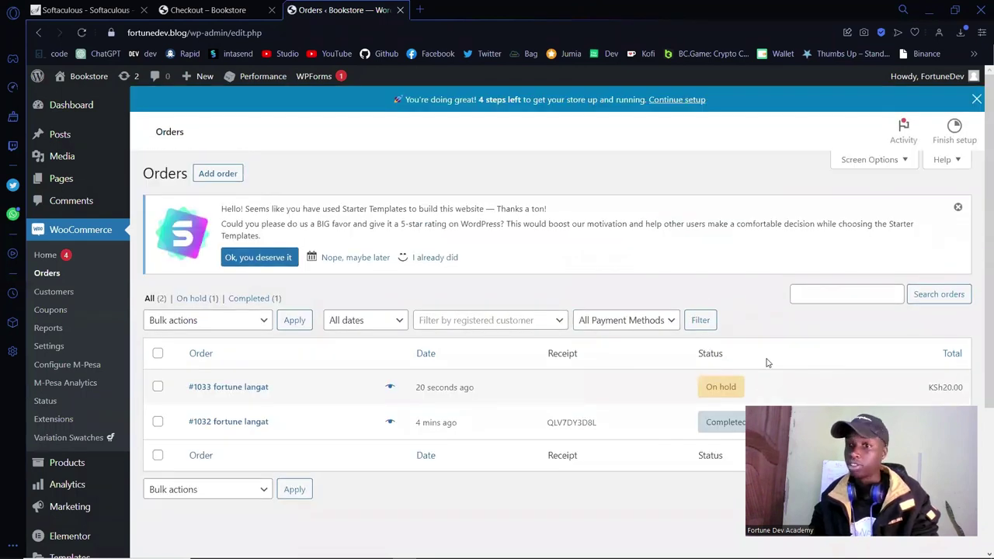
scroll(730, 358, down, 1)
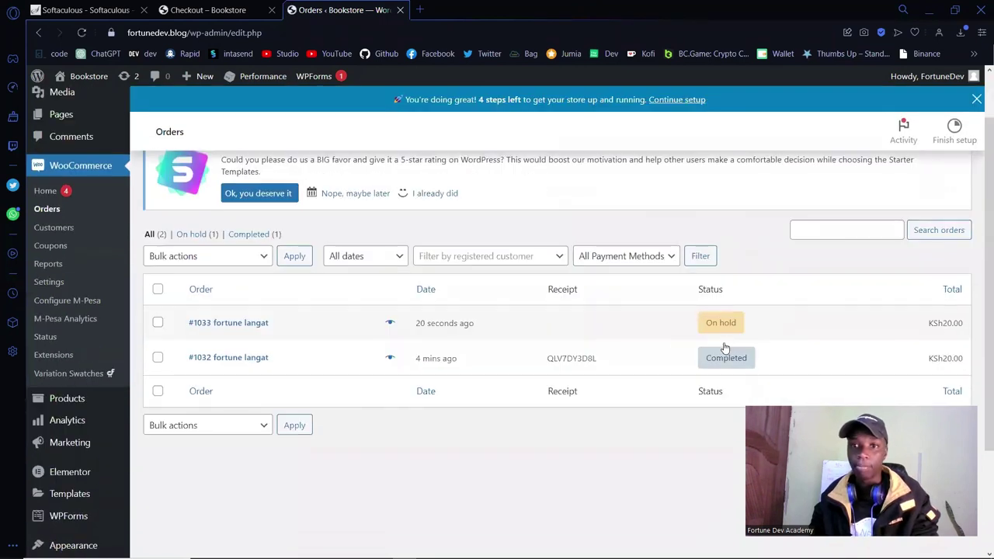
click(250, 322)
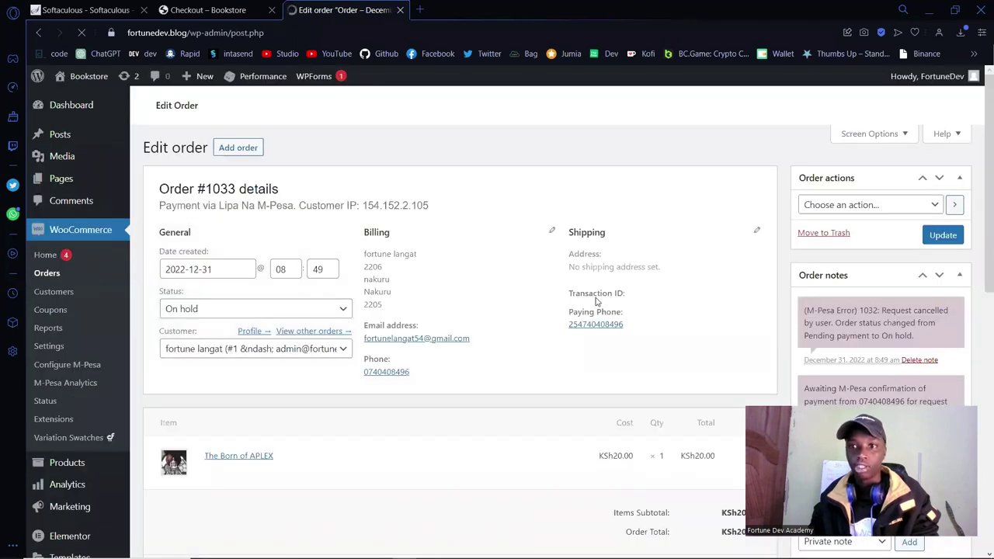
Review order #1033's notes and custom fields showing On hold after the cancelled M-Pesa request
scroll(595, 237, down, 2)
scroll(771, 254, up, 2)
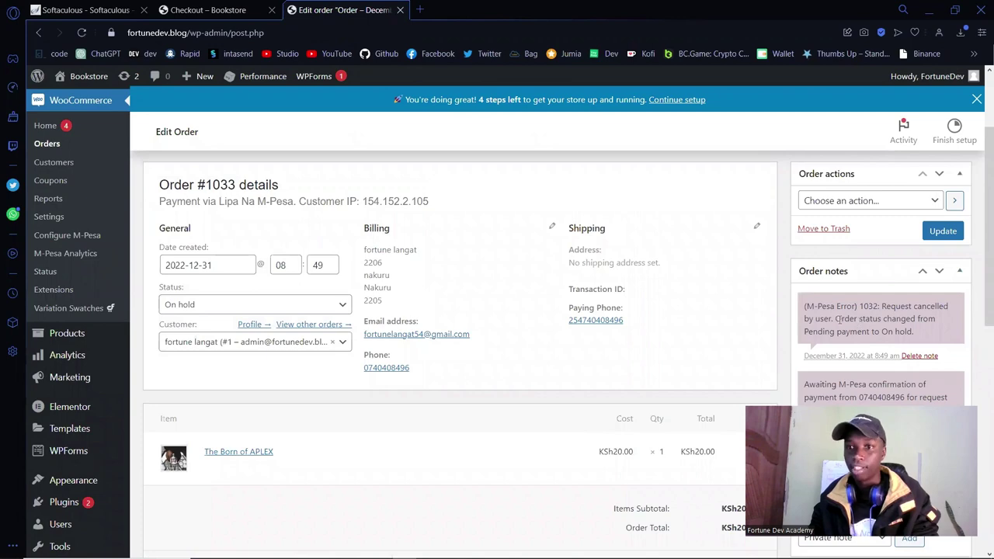
drag(836, 318, 875, 320)
click(864, 330)
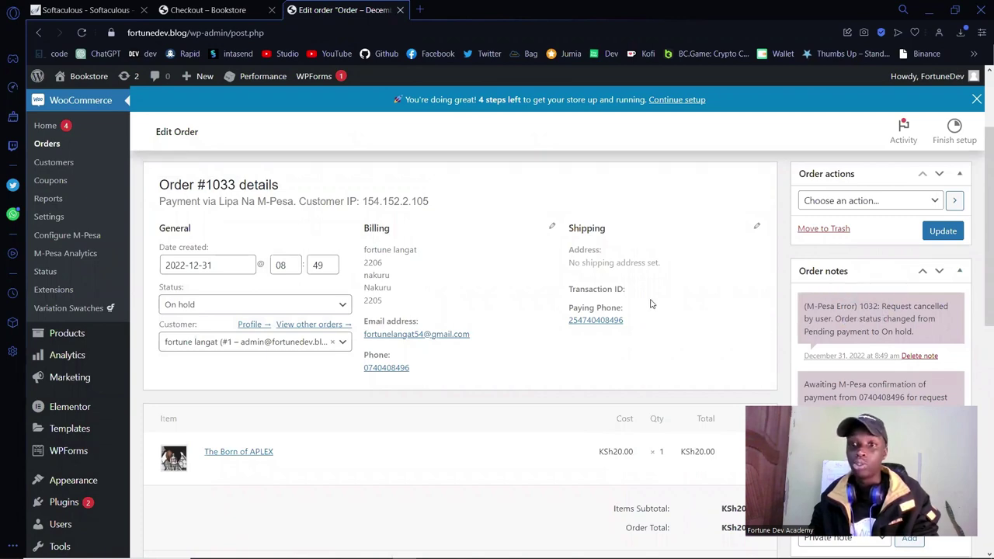
scroll(653, 305, down, 3)
scroll(525, 295, down, 3)
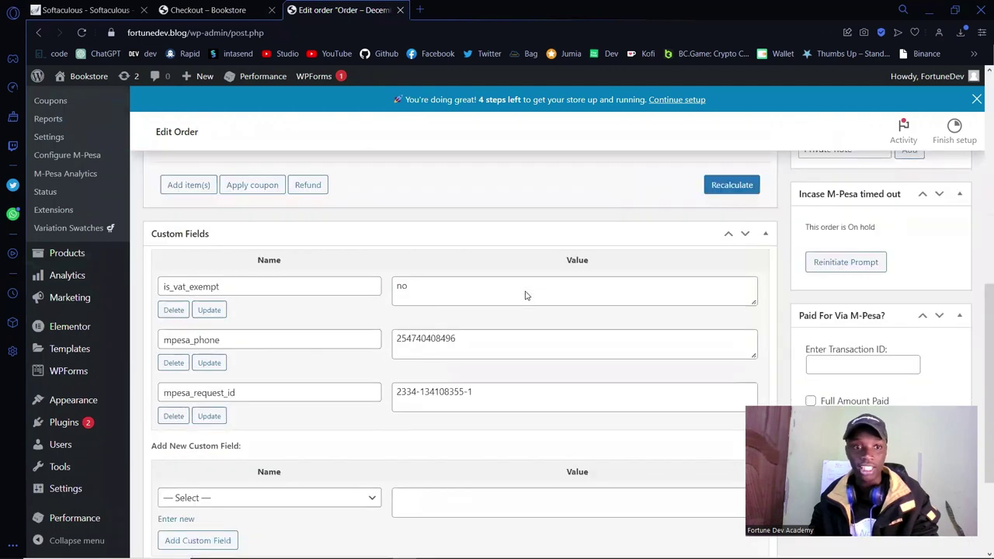
scroll(517, 308, up, 4)
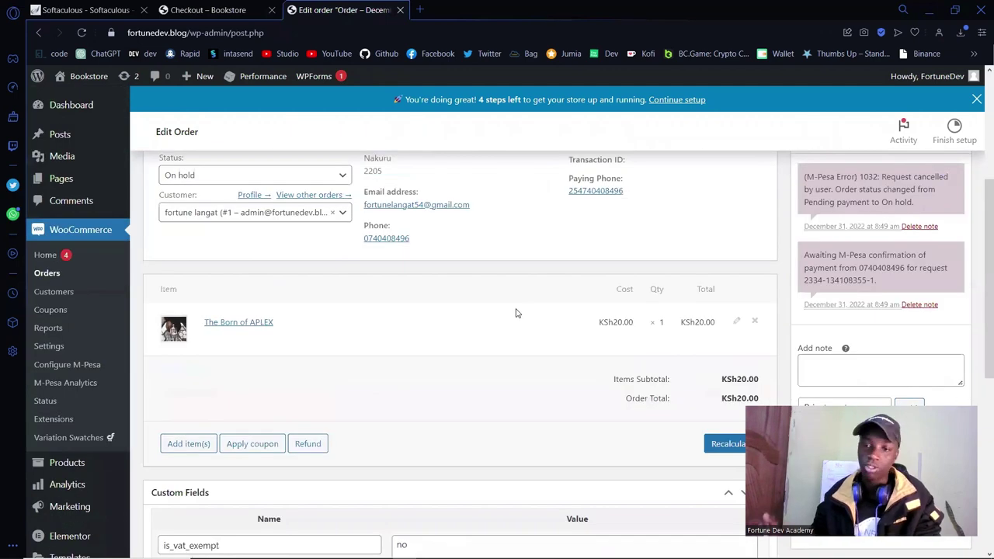